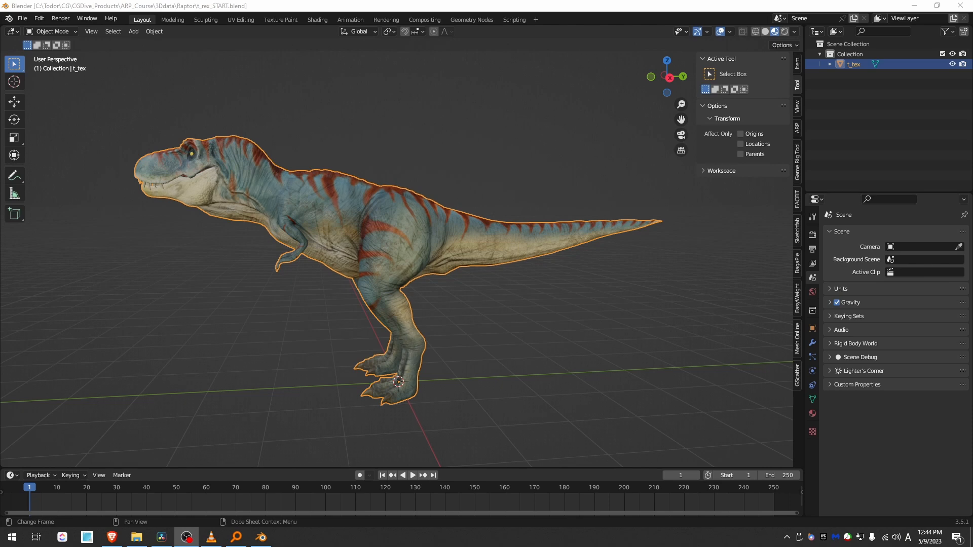
- Switch back from the model's web page to Blender and add an Empty Auto-Rig Pro armature to the T-Rex scene
middle_drag(211, 335, 243, 300)
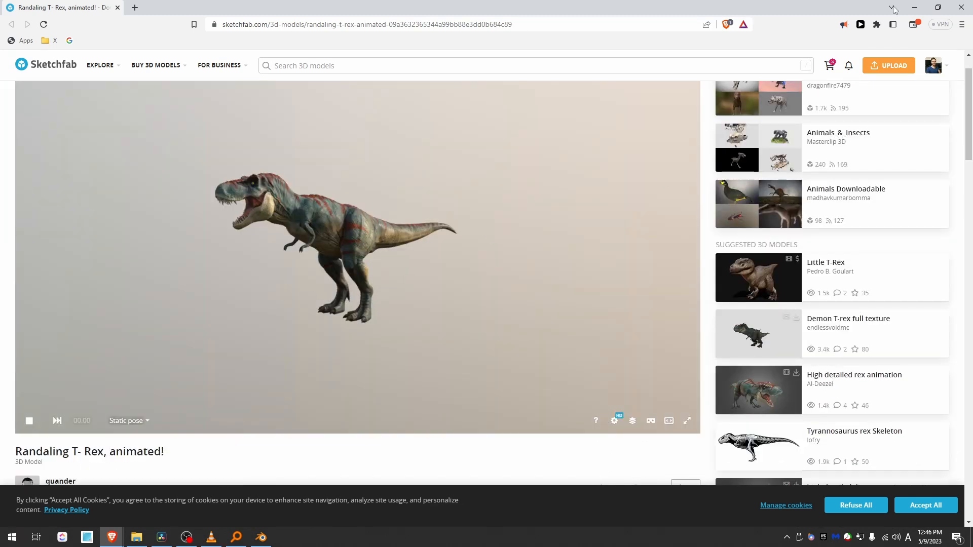
click(914, 7)
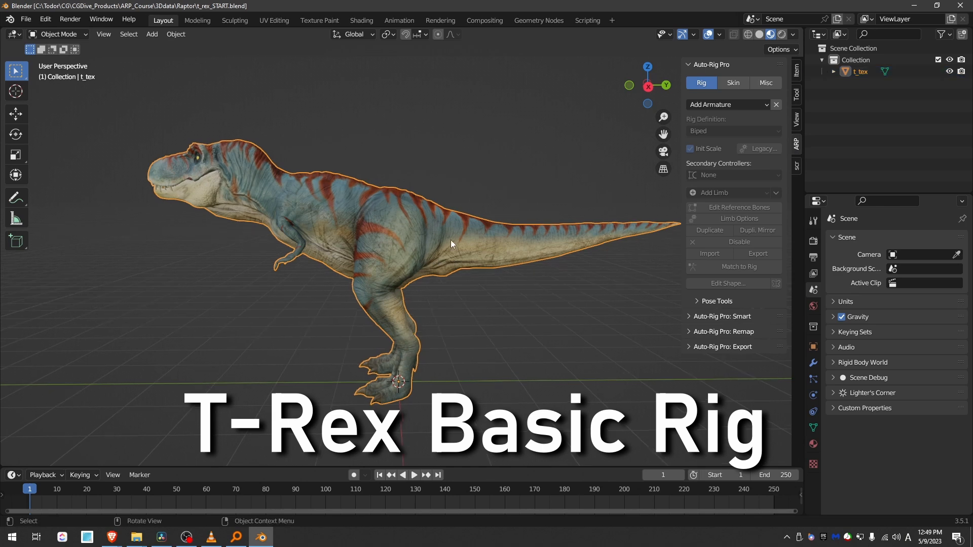
click(728, 107)
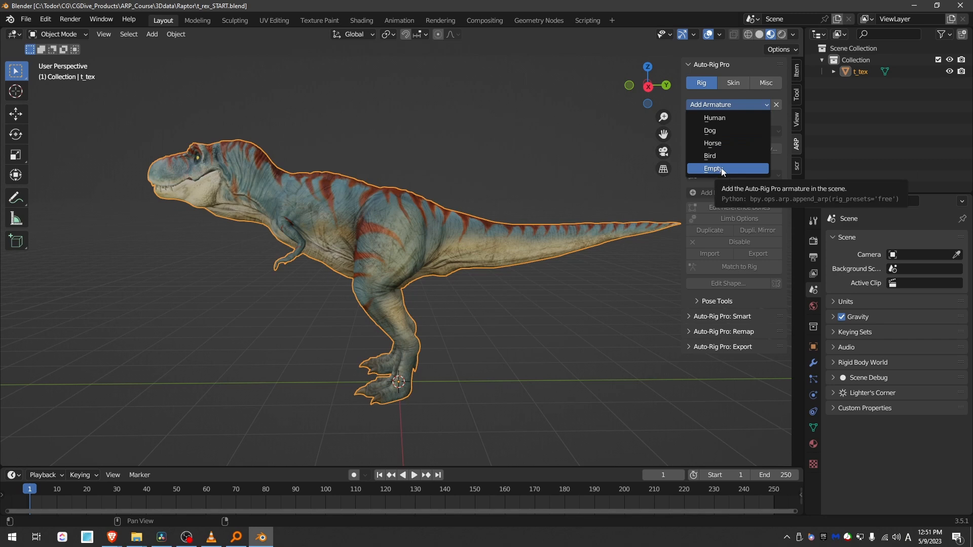
click(730, 169)
- Edit the c_traj controller's shape, scale it up around the T-Rex's feet, and apply it
middle_drag(385, 385, 433, 321)
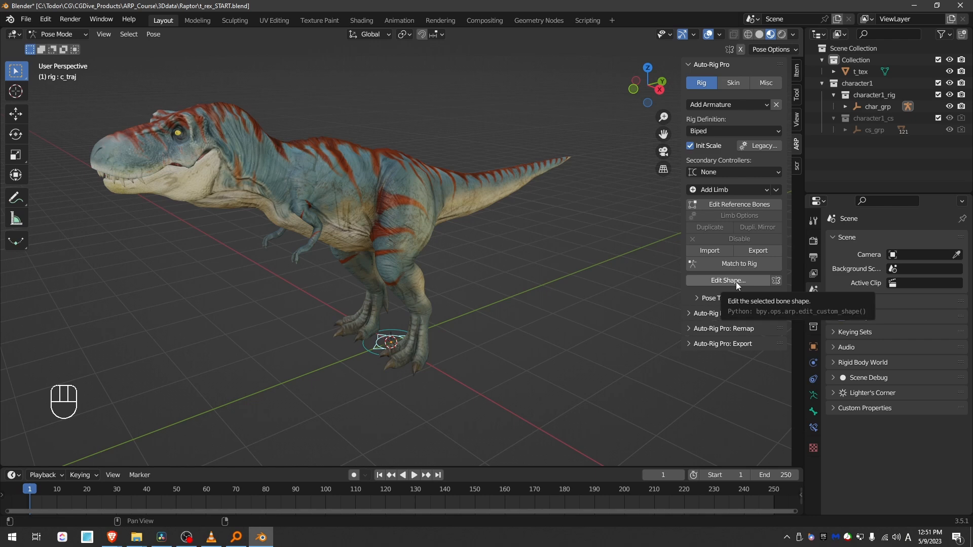
click(735, 283)
key(s)
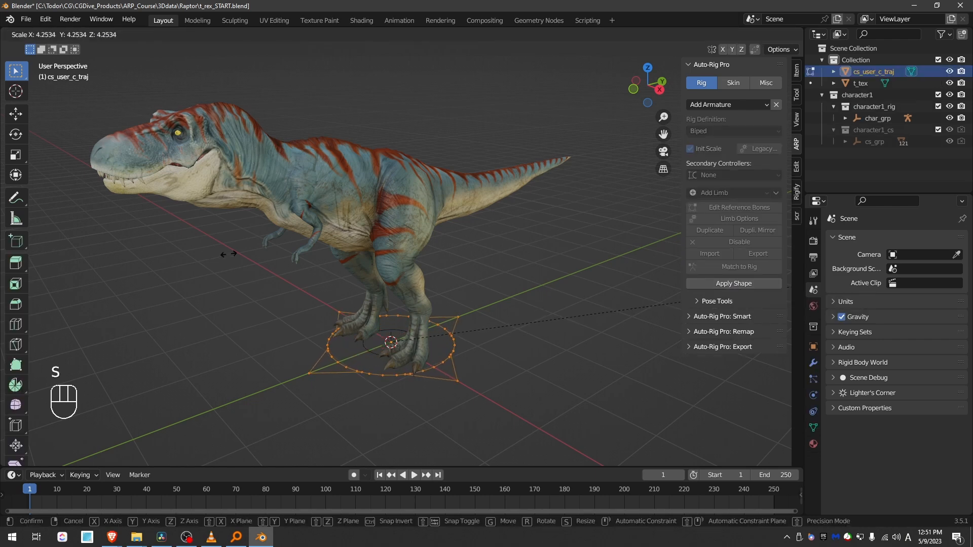
click(294, 239)
click(734, 283)
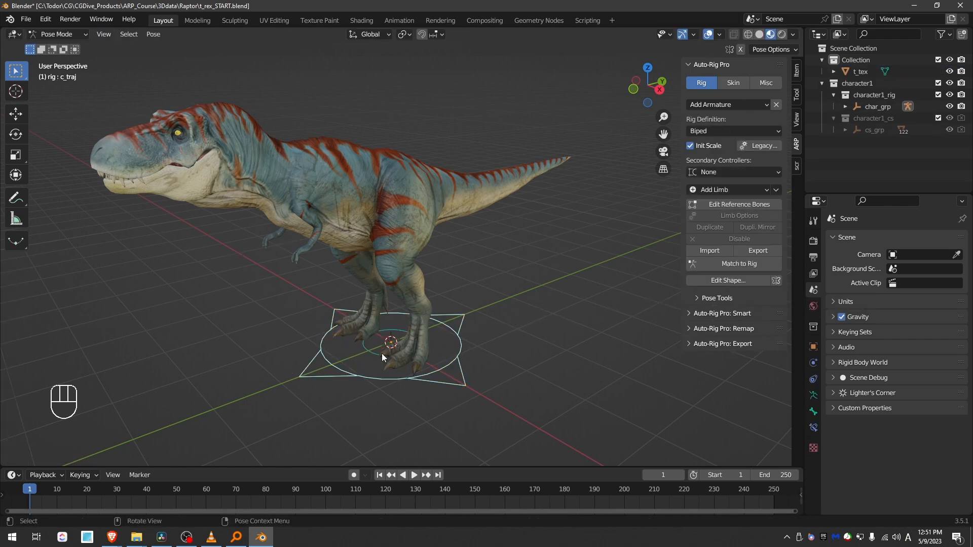
- Edit the c_pos controller's shape, enlarge it to a circle outside the c_traj controller, and apply it
click(748, 282)
key(s)
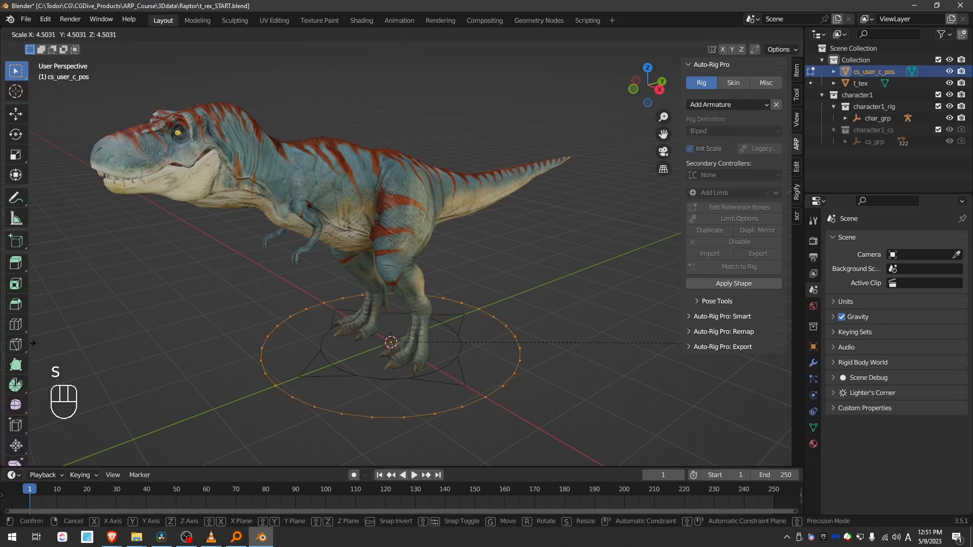
click(682, 349)
click(757, 286)
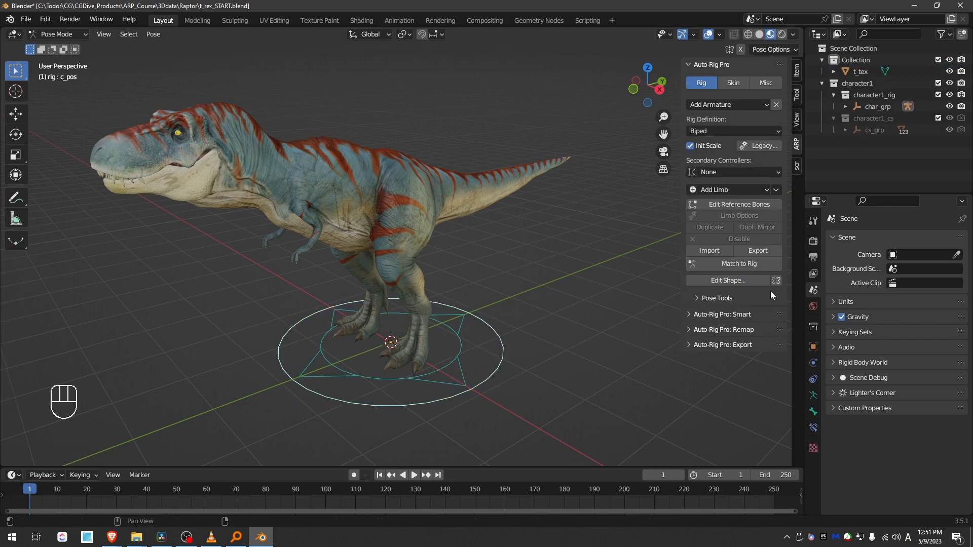
- Test-move the two ground controllers and cancel each movement
click(433, 361)
key(g)
key(g)
key(g)
right_click(459, 366)
click(498, 366)
key(g)
right_click(470, 367)
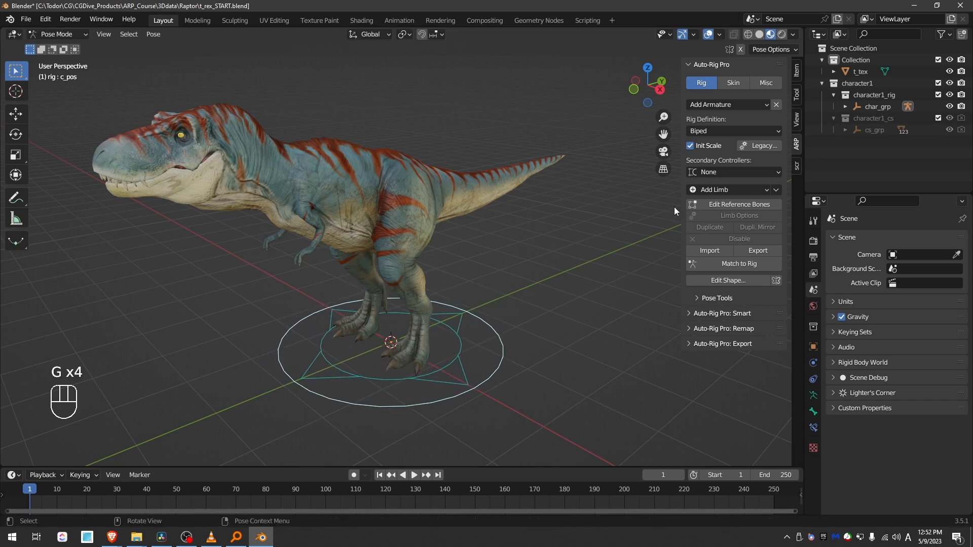
- Start editing the reference bones and add a Spine limb to the rig
click(747, 206)
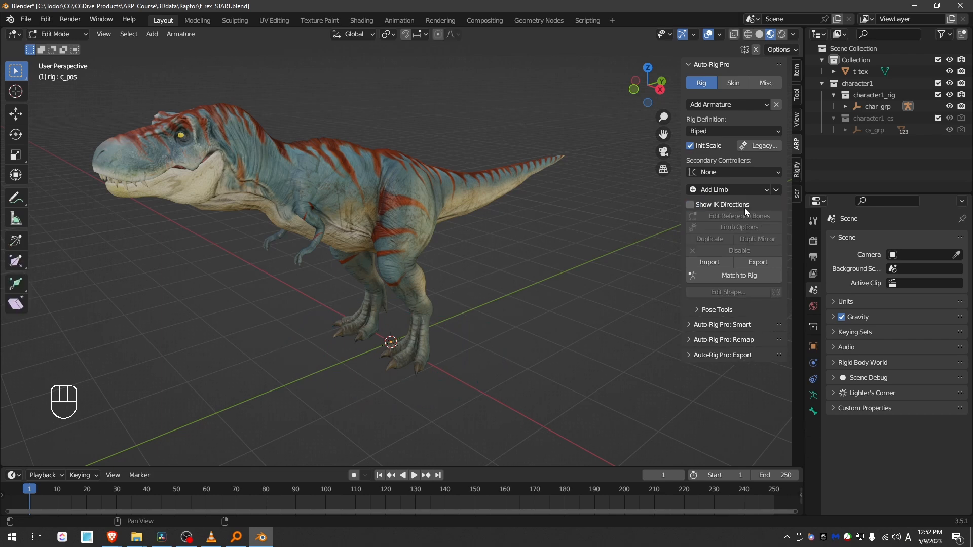
click(726, 191)
click(725, 294)
middle_drag(583, 264, 515, 248)
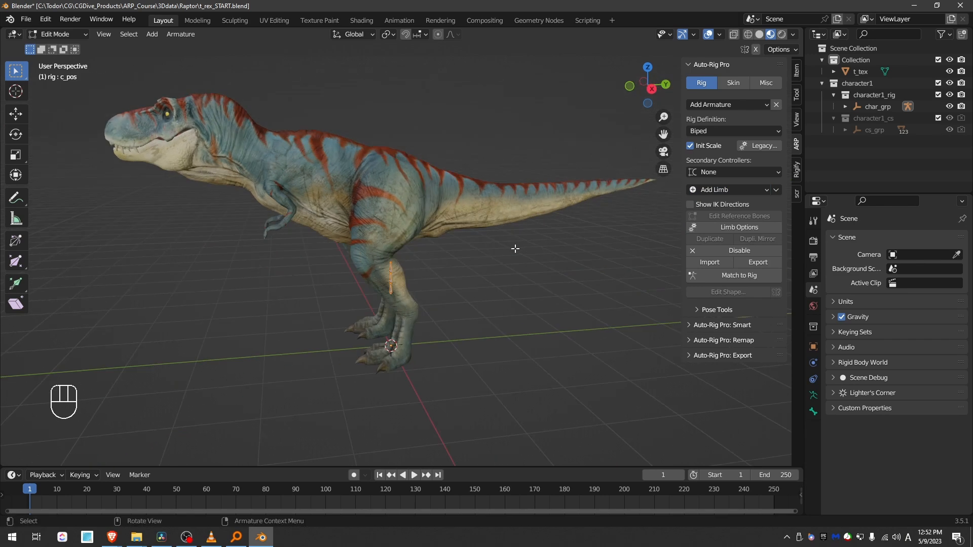
click(731, 189)
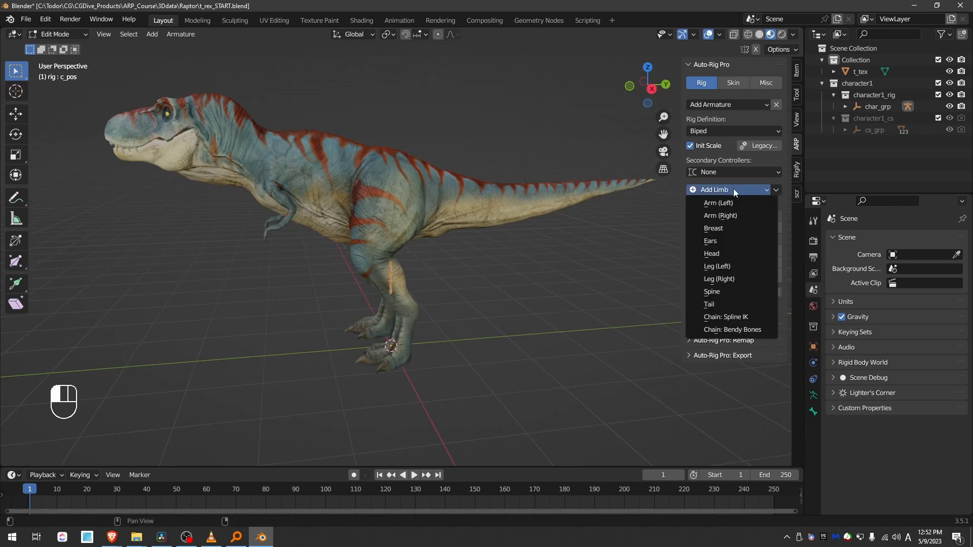
- In the right orthographic view, rotate, enlarge and move the spine bones so they lie along the T-Rex's back
key(KP_3)
key(r)
click(436, 248)
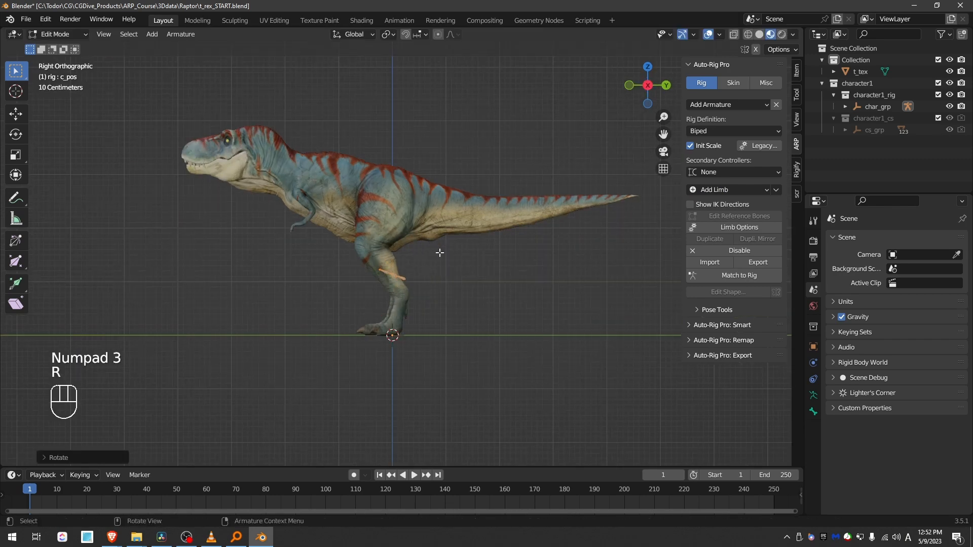
key(s)
click(582, 254)
key(g)
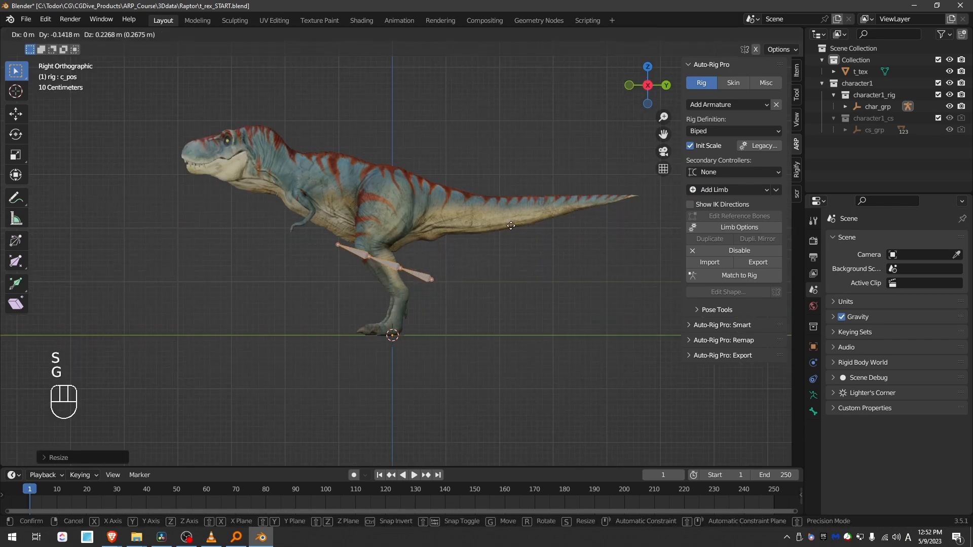
click(481, 151)
- Adjust the spine's individual joints to follow the back from the shoulders to the hips
scroll(365, 165, up, 1)
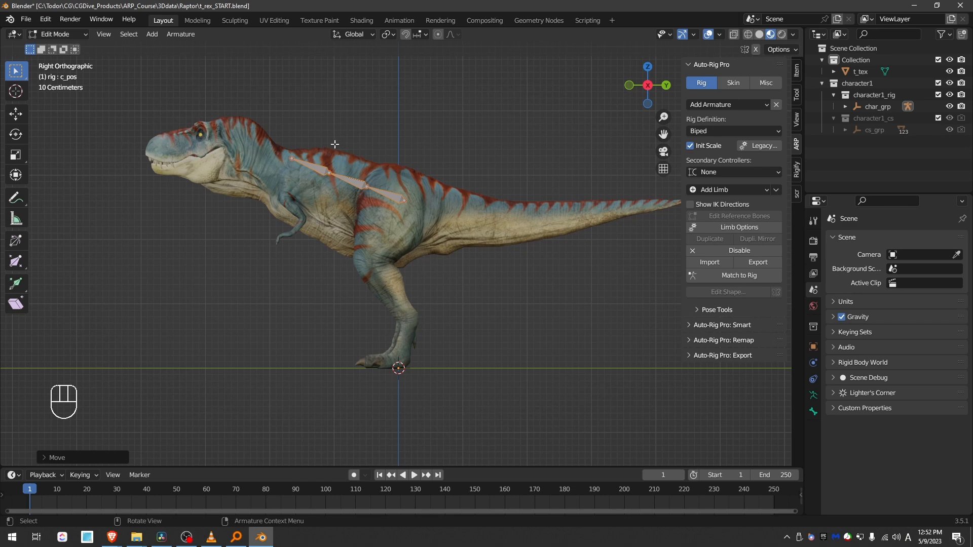
scroll(282, 165, up, 1)
key(g)
key(g)
key(g)
key(g)
key(g)
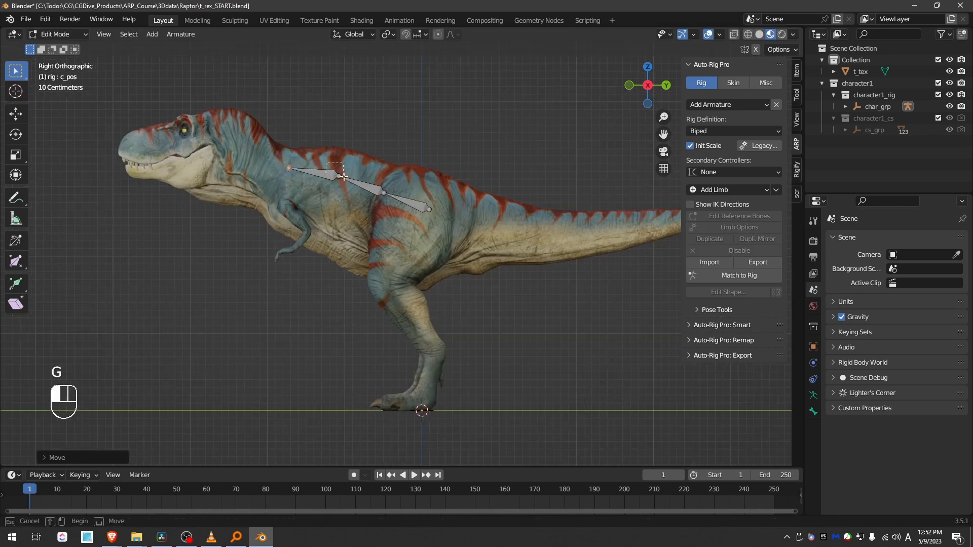
click(398, 206)
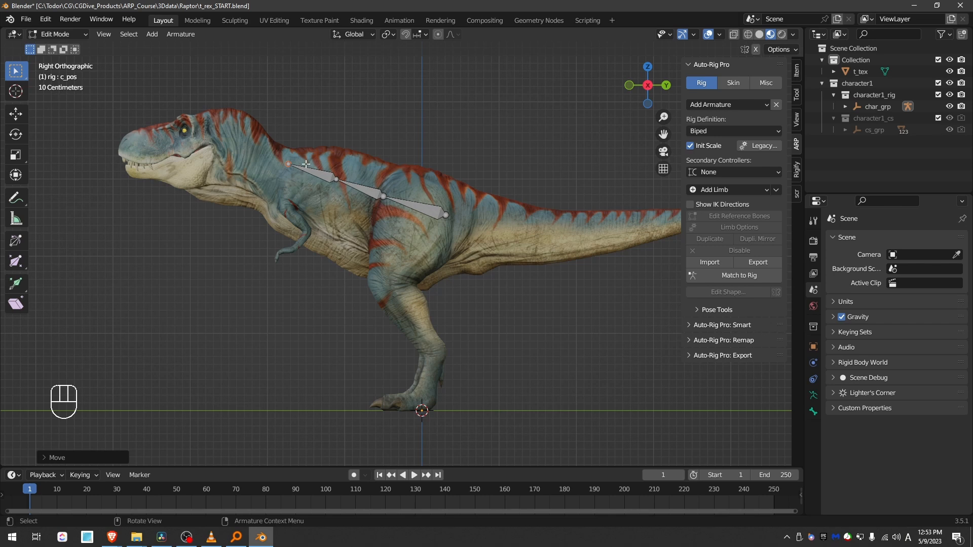
- Review the spine's limb options and the rig definition types, and match the rig using the Biped definition
click(364, 189)
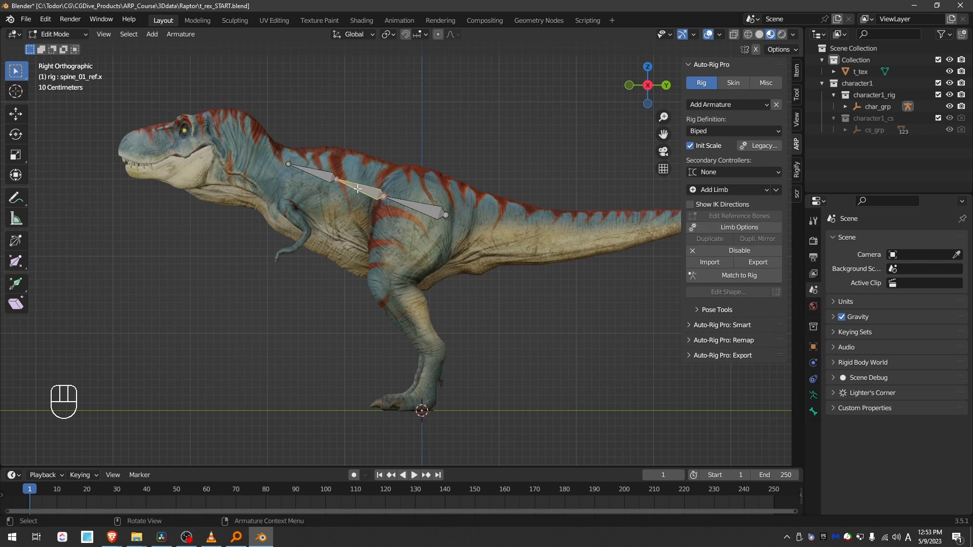
click(744, 227)
click(720, 131)
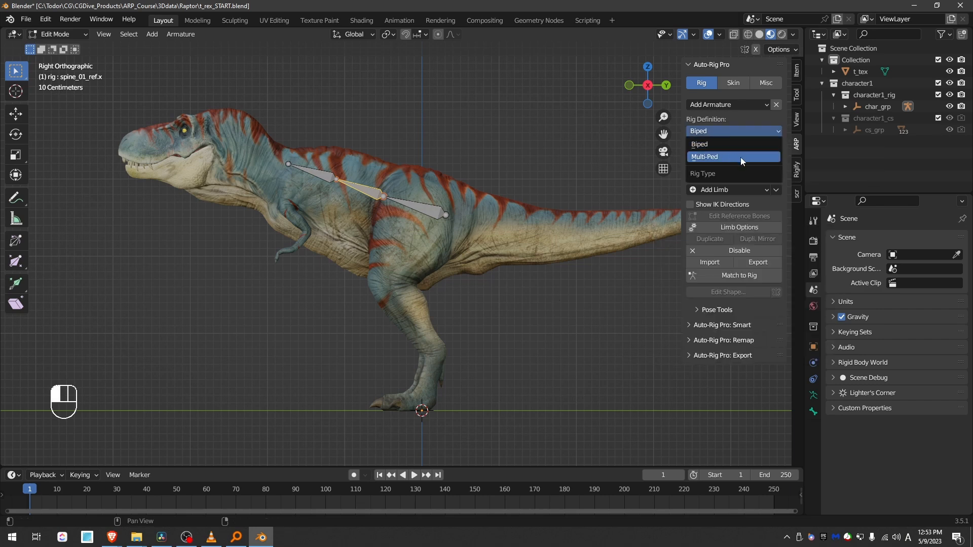
click(738, 275)
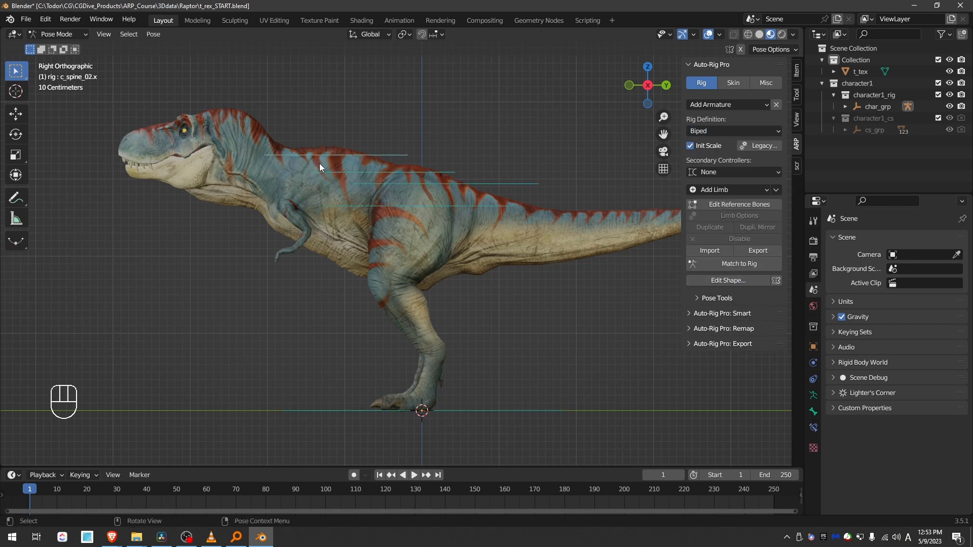
middle_drag(354, 162, 389, 158)
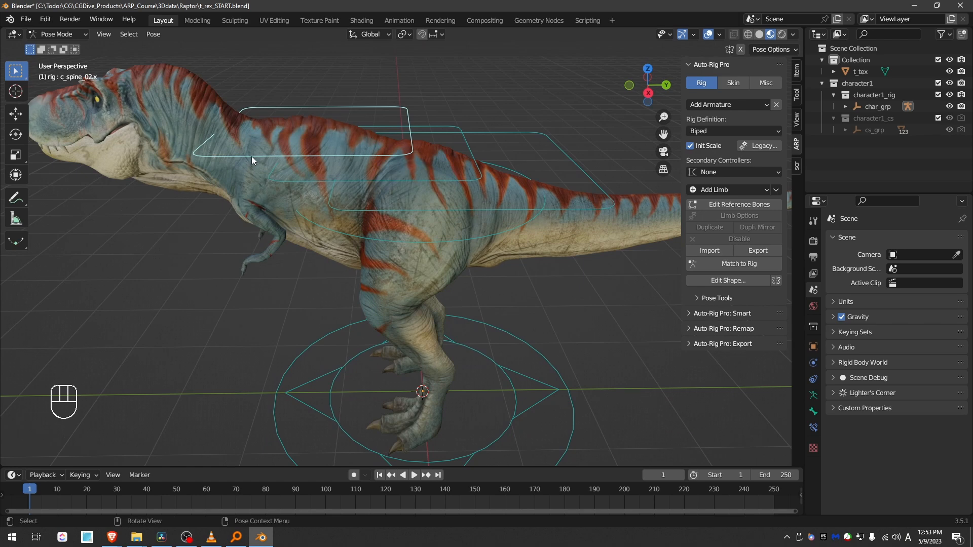
- Set the rig definition to Multi-Ped and match the rig again
key(KP_3)
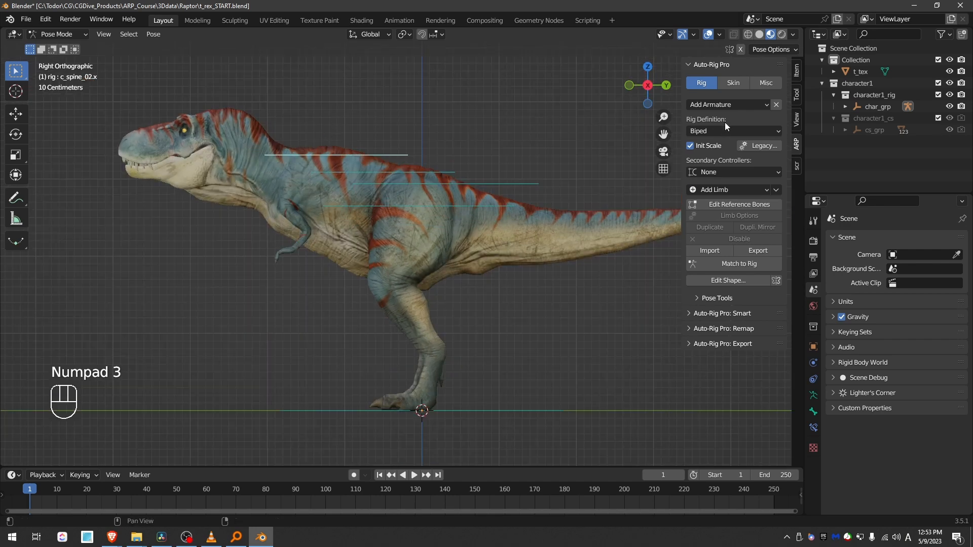
click(725, 131)
click(725, 156)
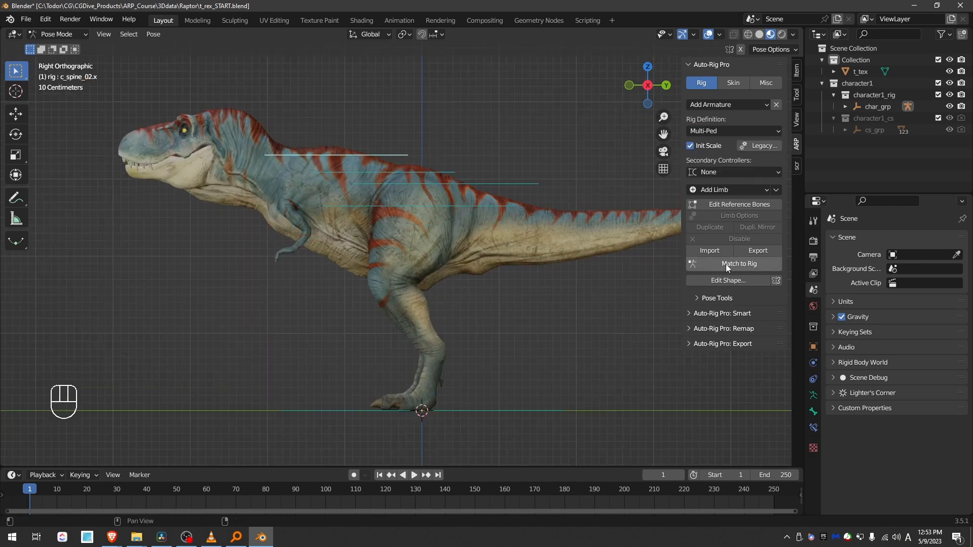
click(741, 263)
middle_drag(249, 93, 334, 96)
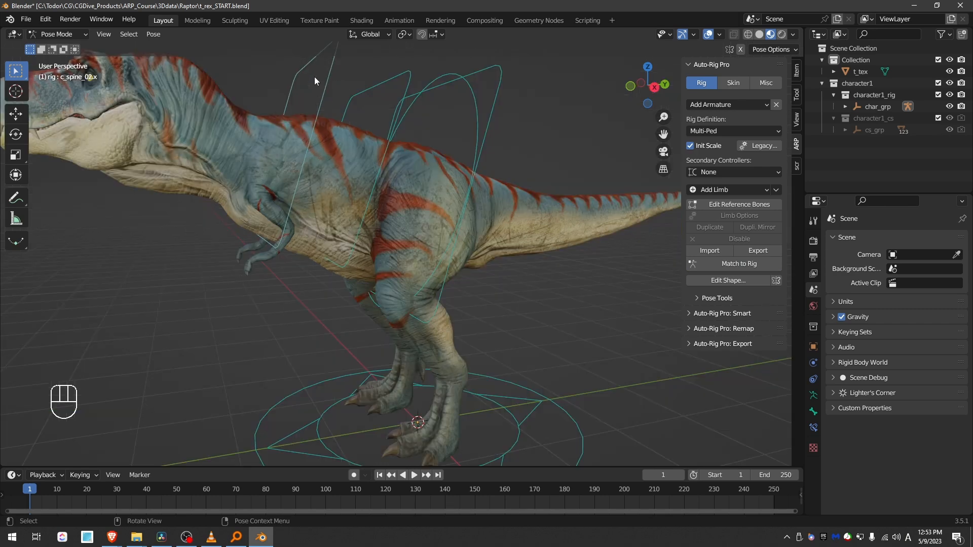
- Return to editing the reference bones and add a Tail limb to the rig
key(KP_3)
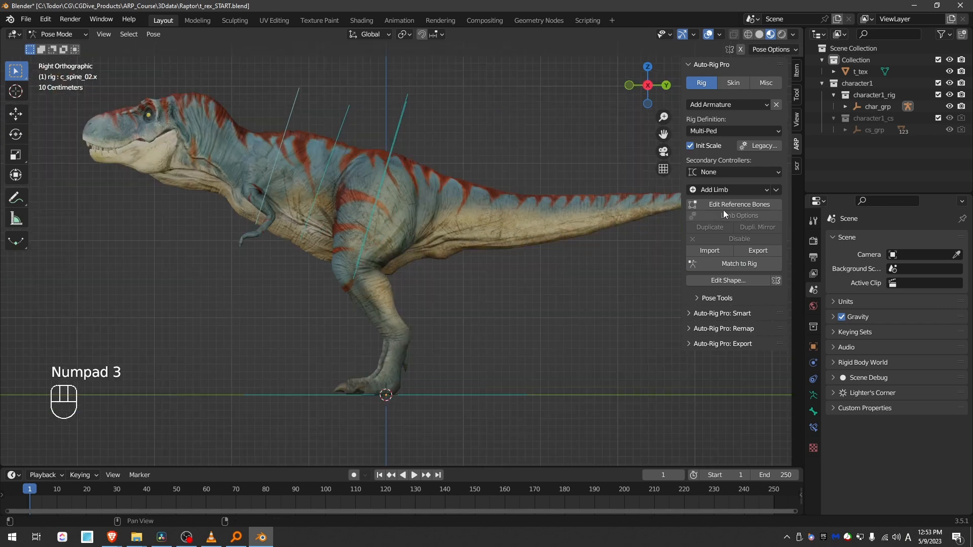
click(738, 205)
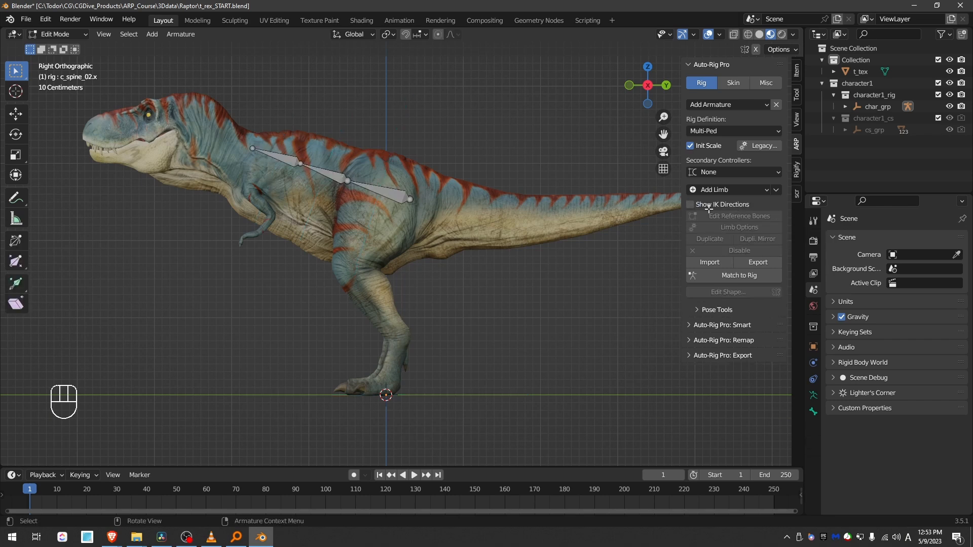
click(746, 191)
click(750, 304)
- Rotate, scale and move the tail bones so they run along the T-Rex's tail behind the hips
scroll(406, 164, down, 5)
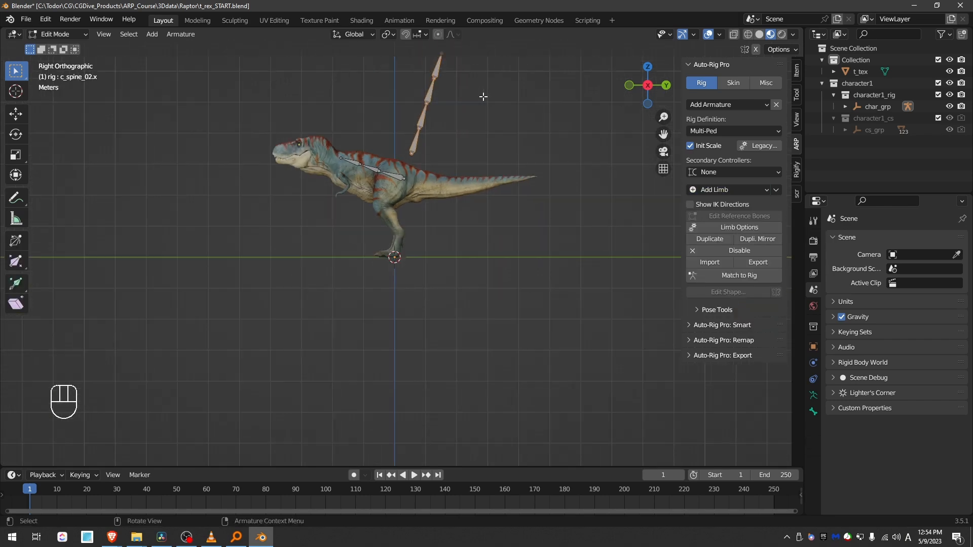
scroll(484, 97, up, 2)
key(r)
click(468, 210)
key(g)
click(514, 308)
key(s)
key(g)
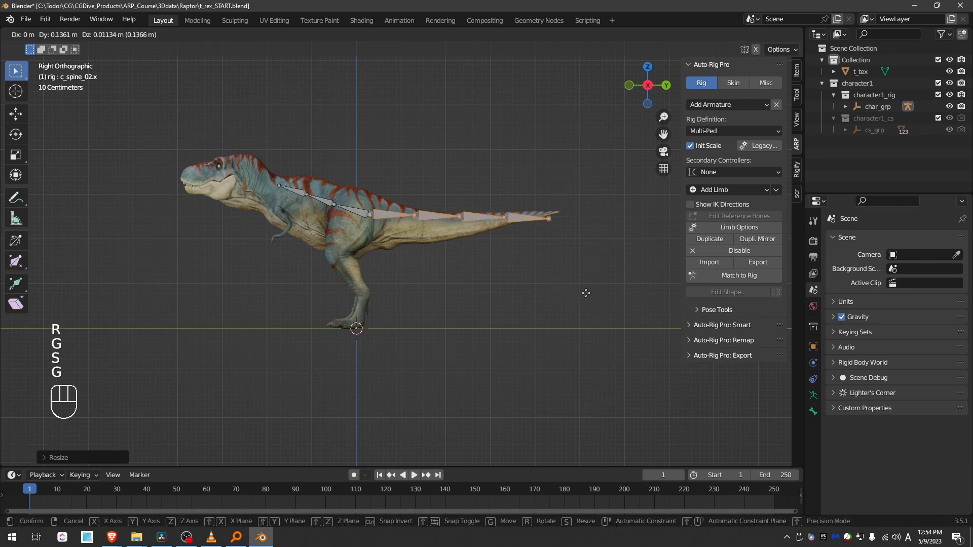
click(595, 294)
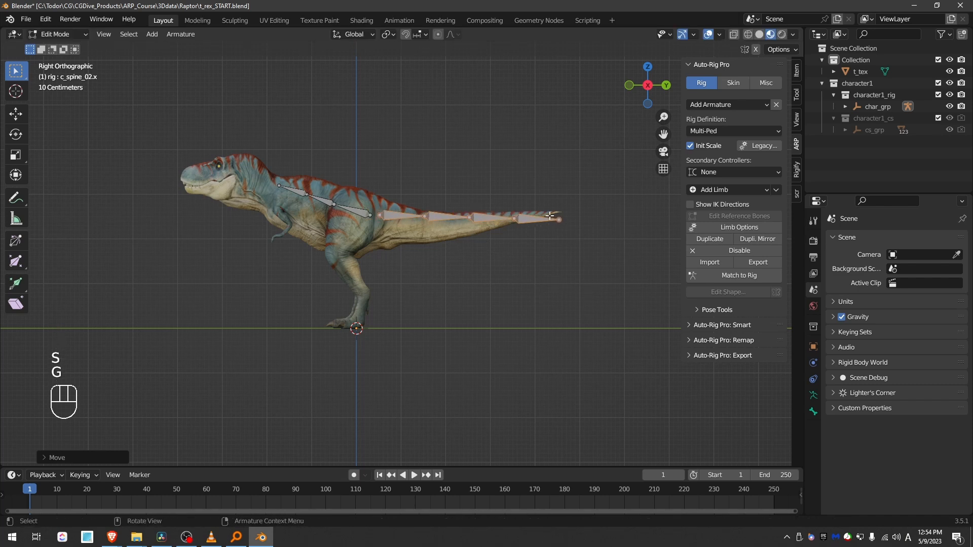
- Move the root bone's rear joint back, closer to the start of the first tail bone
scroll(550, 219, up, 1)
click(368, 220)
scroll(368, 225, up, 2)
click(319, 210)
key(g)
click(329, 211)
click(336, 210)
key(g)
- Select the first tail bone and the root bone, and check the parenting options between them
click(380, 211)
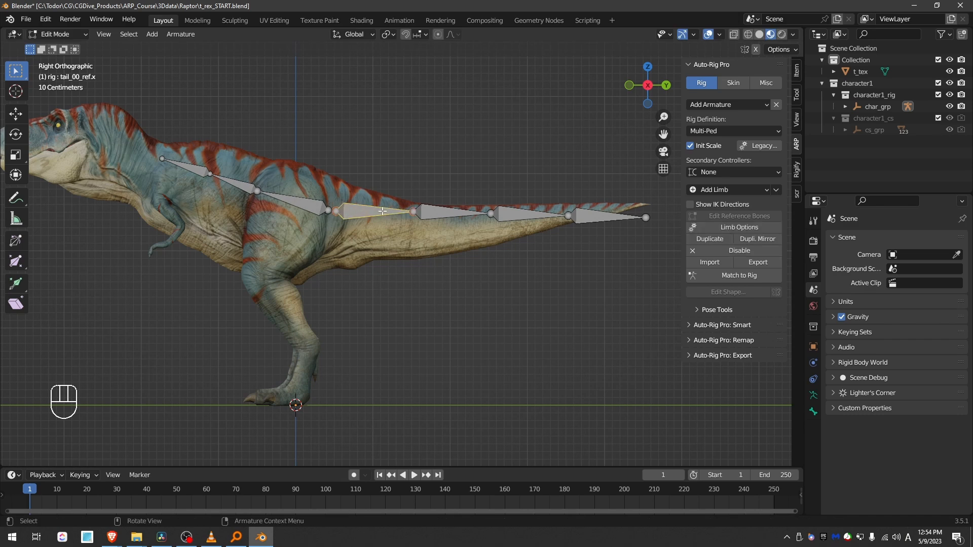
scroll(344, 222, up, 1)
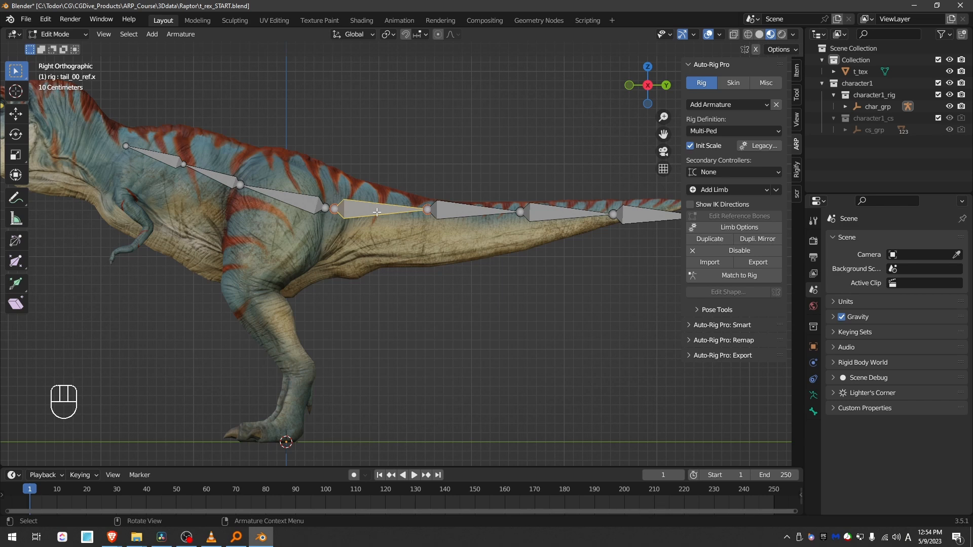
shift+click(291, 199)
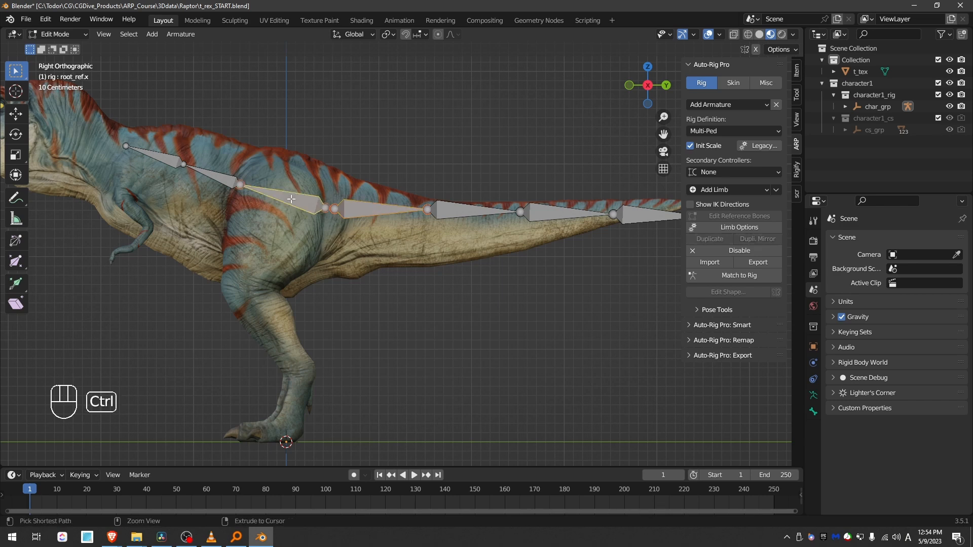
key(ctrl+p)
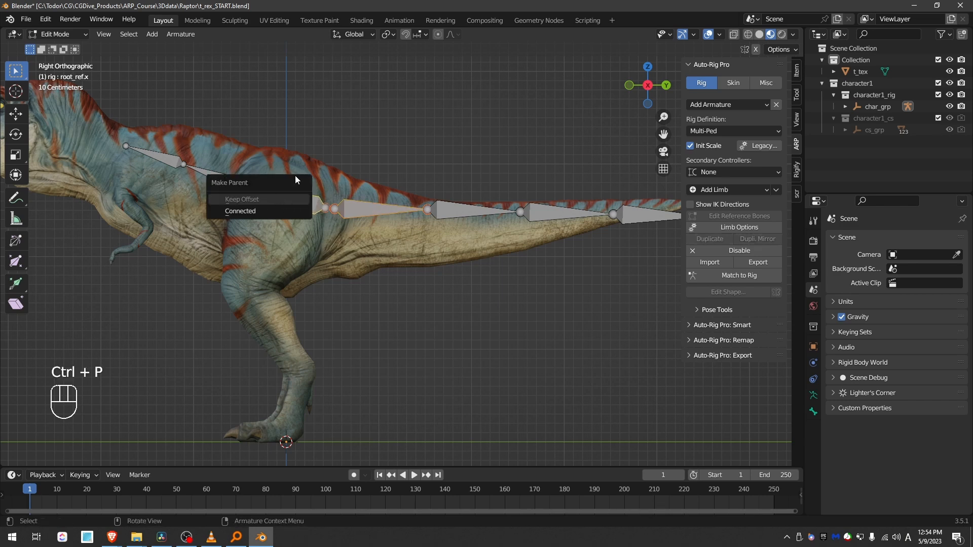
- Select the first tail bone and enable the wireframe overlay on the T-Rex mesh
shift+middle_drag(438, 230, 364, 227)
click(341, 201)
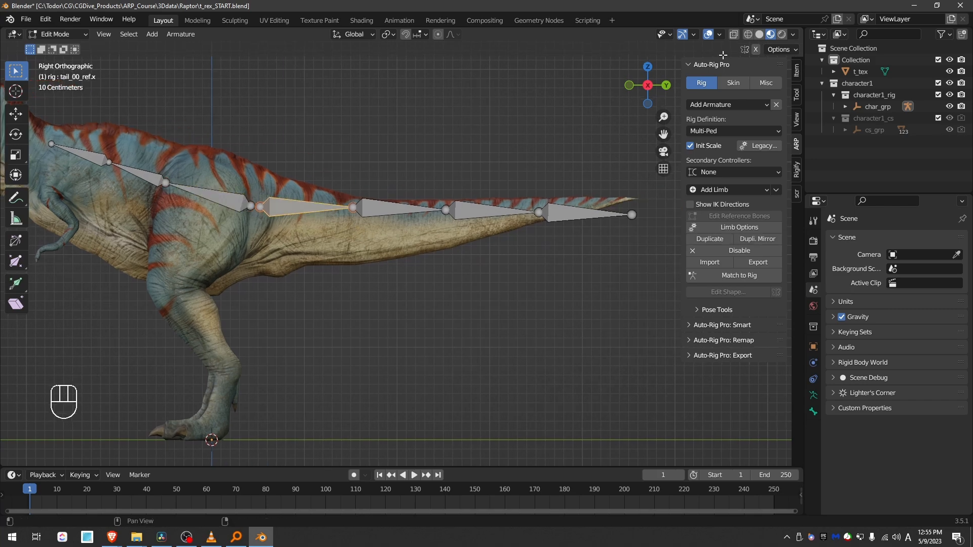
click(720, 34)
click(646, 253)
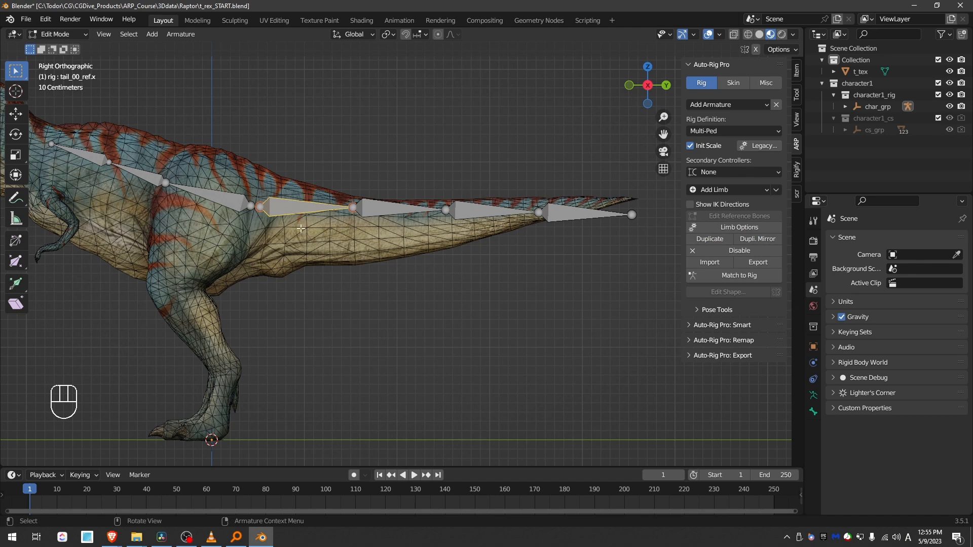
- Annotate a freehand dashed guide line through the middle of the T-Rex's tail, from behind the hips to the tip
scroll(301, 228, up, 2)
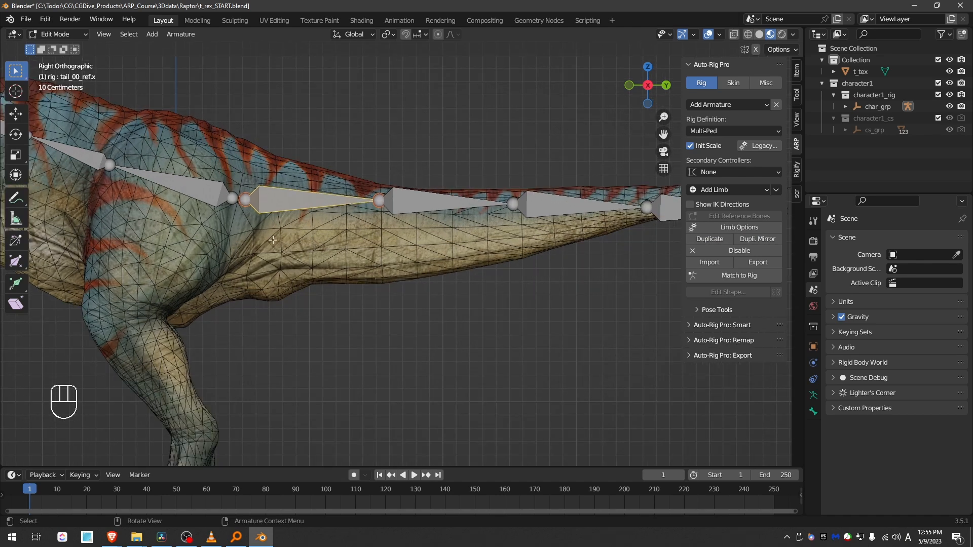
key(d)
drag(253, 231, 436, 228)
drag(462, 231, 571, 223)
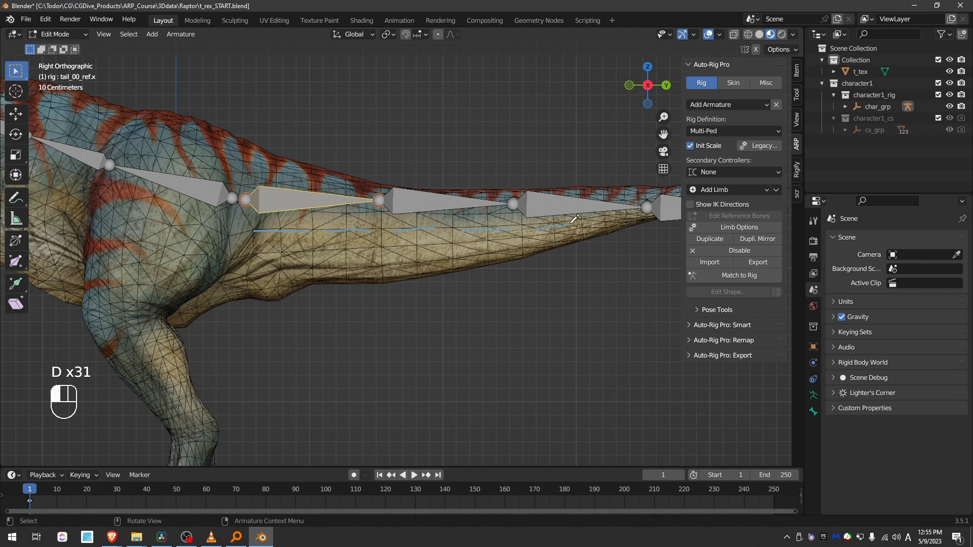
scroll(571, 223, up, 4)
drag(432, 237, 504, 231)
drag(529, 196, 592, 192)
shift+middle_drag(633, 226, 476, 253)
drag(443, 218, 503, 215)
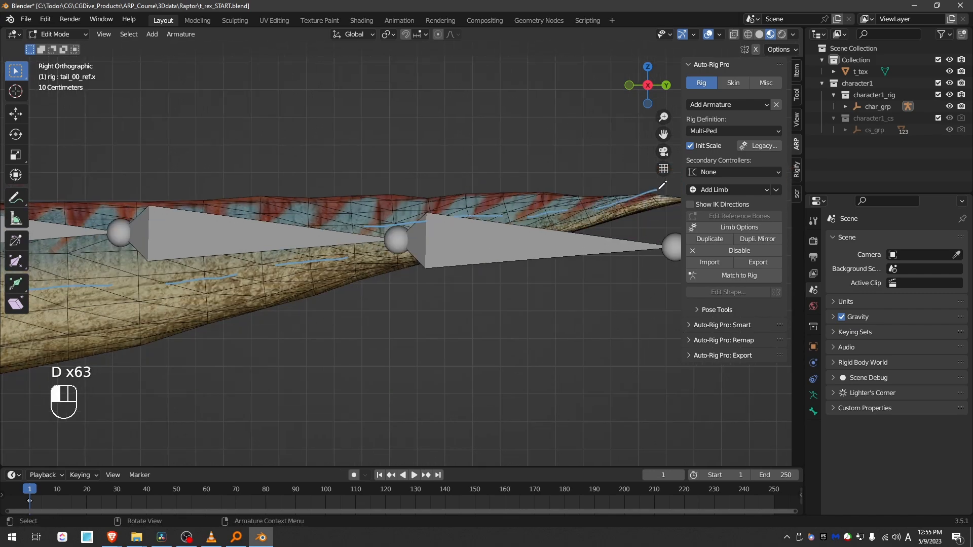
scroll(399, 272, down, 9)
scroll(399, 272, up, 3)
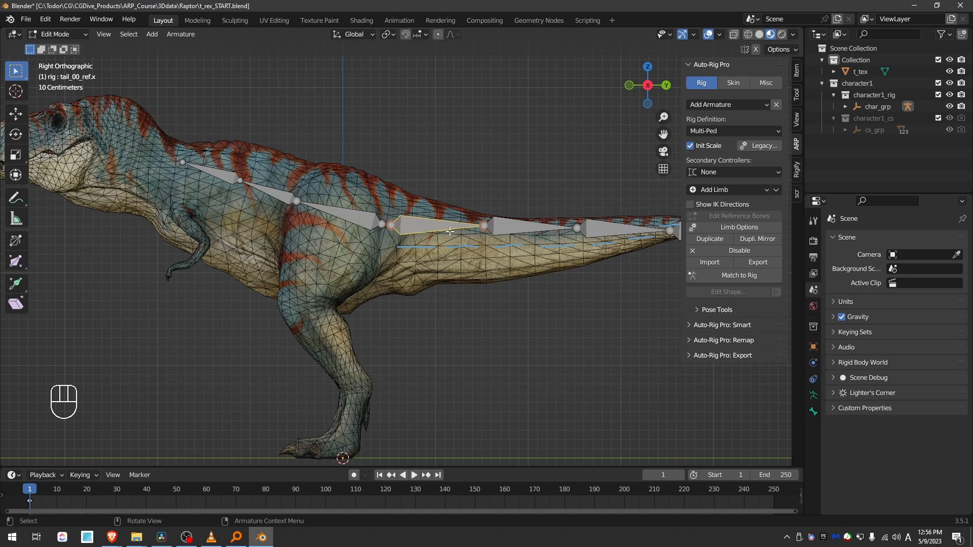
- Set the tail limb's bone count to 10
click(716, 228)
click(707, 263)
text(1)
key(Return)
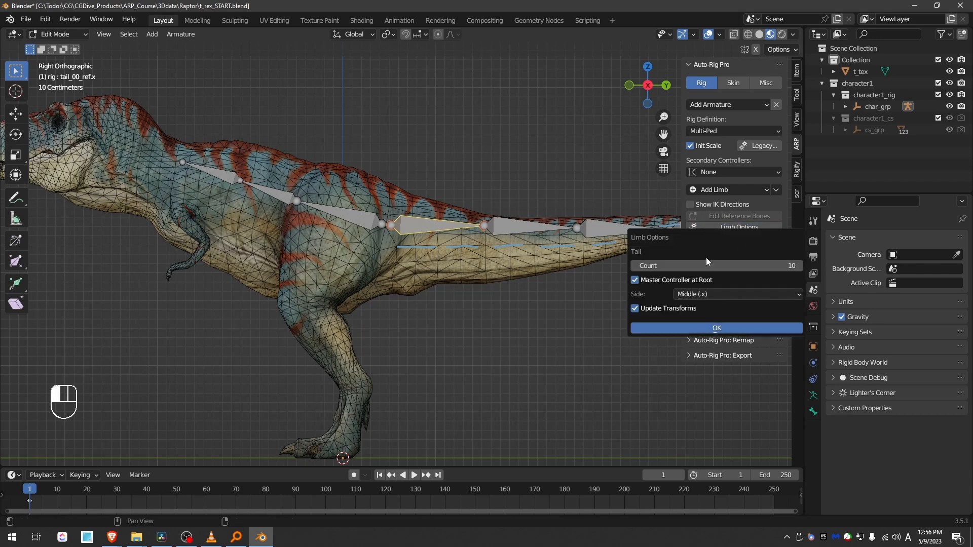
click(718, 329)
shift+middle_drag(388, 208, 246, 196)
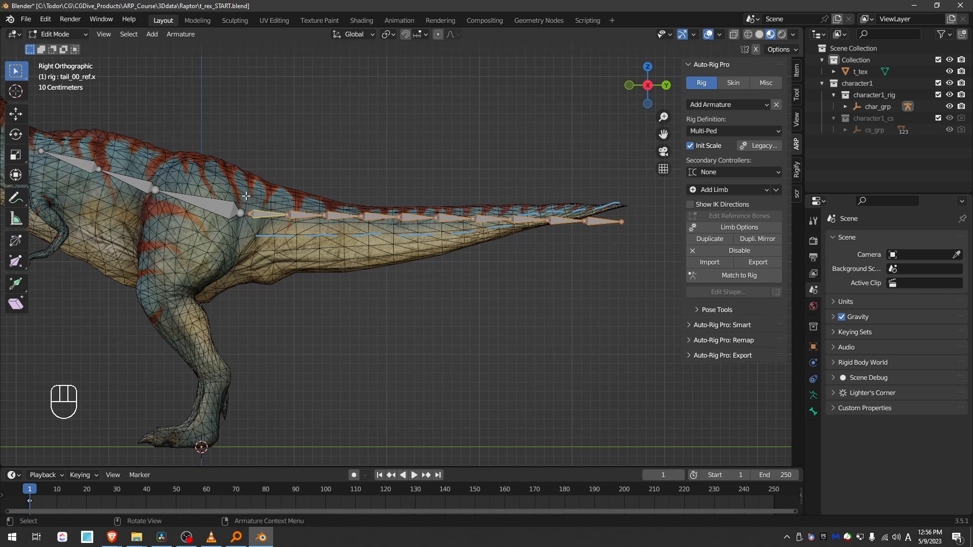
- Move the end joint onto the tail's tip and fit the rearmost tail joints along the annotated guide line
click(622, 221)
scroll(587, 232, up, 3)
key(g)
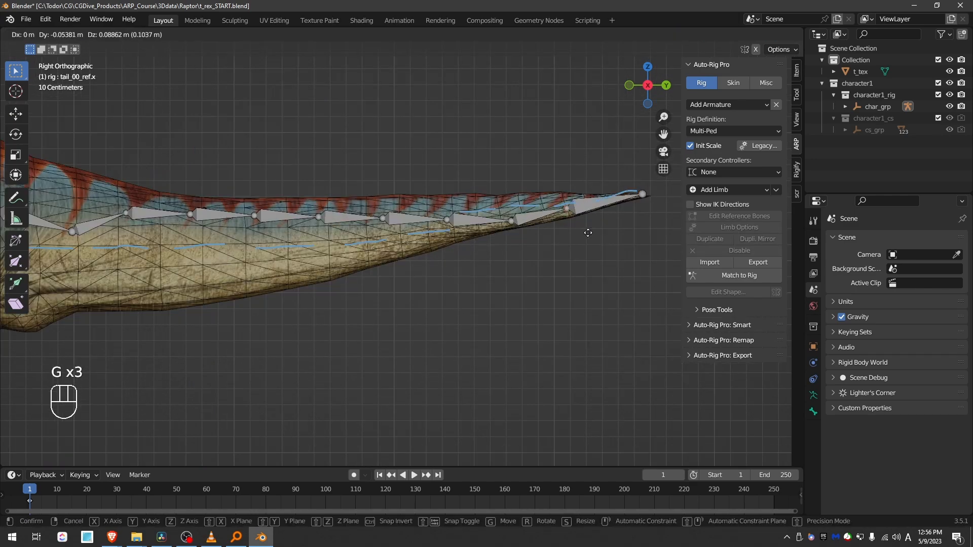
key(g)
key(ctrl+z)
key(ctrl+z)
key(g)
click(476, 238)
key(g)
click(580, 280)
key(g)
shift+middle_drag(608, 273, 537, 284)
key(KP_3)
key(g)
key(g)
key(g)
click(610, 269)
- Move the mid-tail joints onto the guide line so the bones follow the tail's center
shift+middle_drag(611, 270, 287, 288)
scroll(406, 274, up, 1)
key(g)
click(405, 269)
key(g)
key(g)
key(g)
key(g)
click(439, 258)
key(g)
key(g)
key(g)
key(g)
click(518, 259)
- Move the front tail bones' joints, nearest the hips, down to the guide line
shift+middle_drag(355, 276, 476, 269)
key(g)
key(g)
key(g)
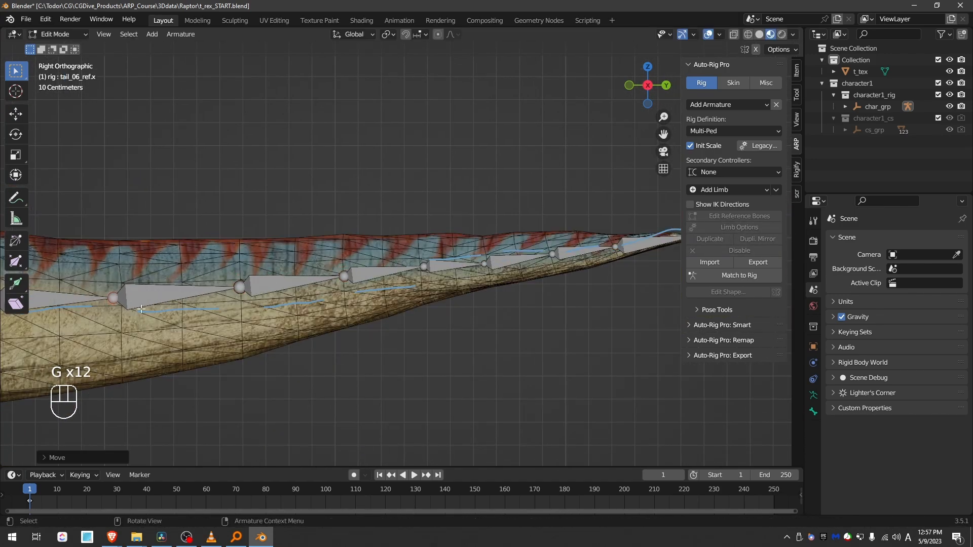
shift+middle_drag(244, 294, 456, 299)
key(g)
key(g)
click(190, 304)
scroll(198, 312, down, 3)
- Erase the annotated guide line and turn off the wireframe overlay on the T-Rex mesh
key(c)
key(d)
key(KP_3)
key(d)
drag(190, 307, 223, 301)
middle_drag(223, 301, 264, 304)
key(KP_3)
key(d)
scroll(493, 307, up, 4)
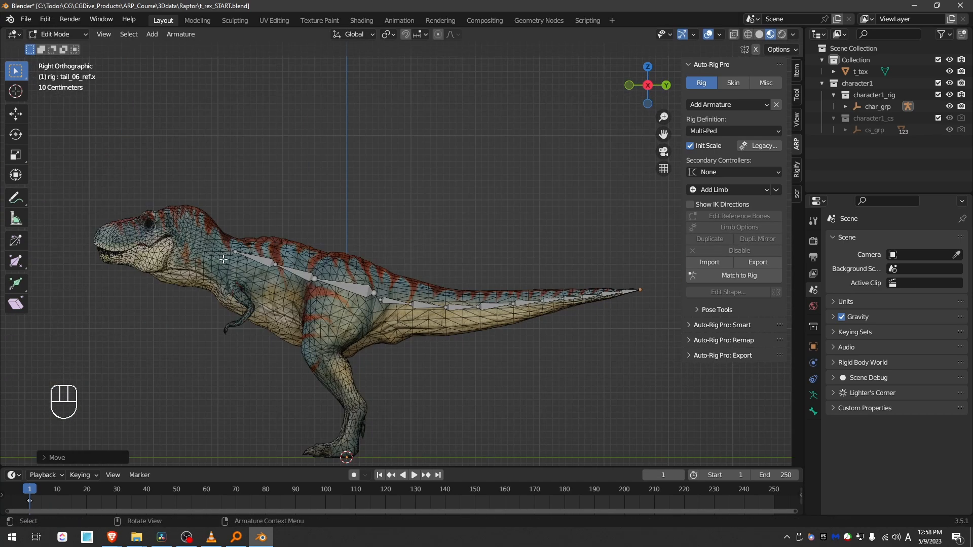
click(720, 34)
click(658, 240)
- Add a Head limb to the rig and move it up to the back of the T-Rex's head
click(731, 189)
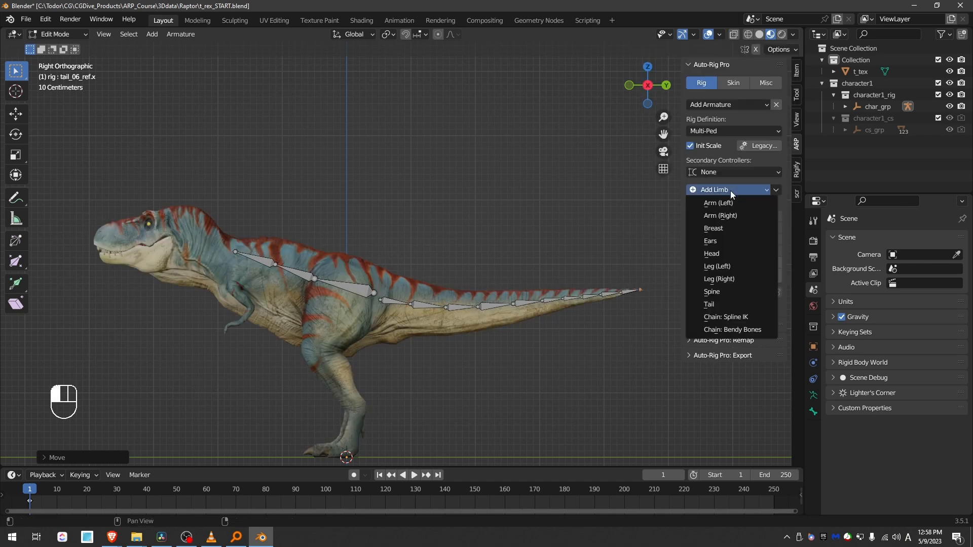
click(741, 257)
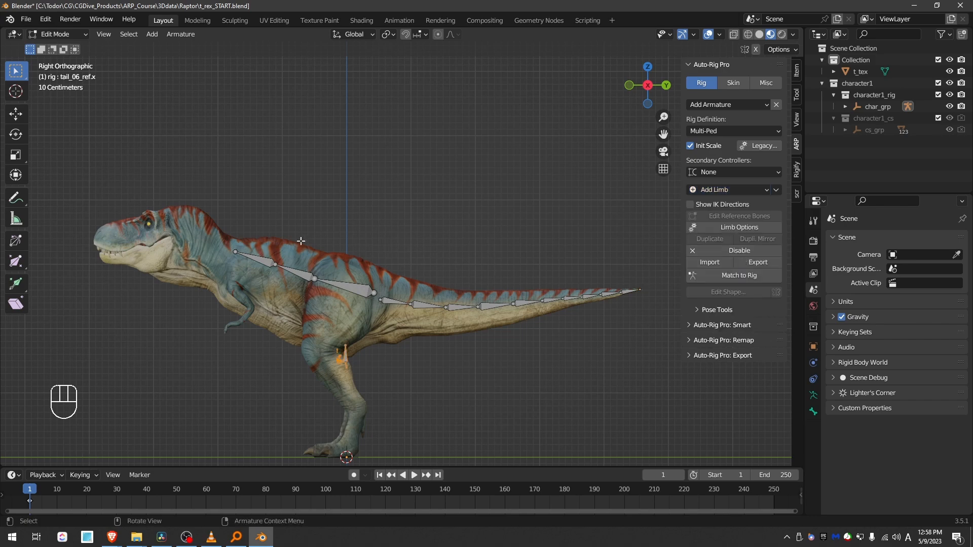
scroll(324, 243, down, 1)
key(g)
click(223, 234)
scroll(223, 236, up, 10)
scroll(213, 233, down, 3)
shift+middle_drag(169, 228, 295, 218)
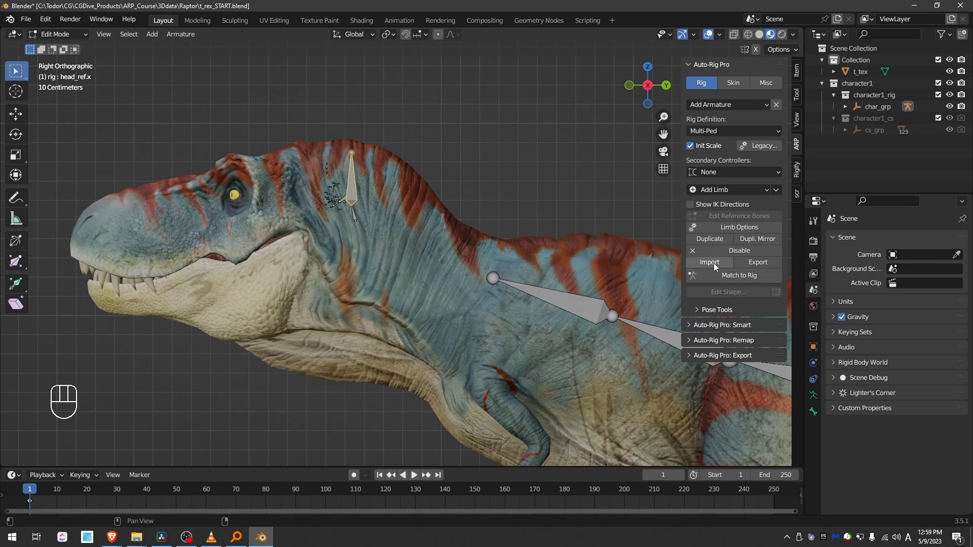
- Turn off the Skulls and Facial options for the head limb
click(728, 231)
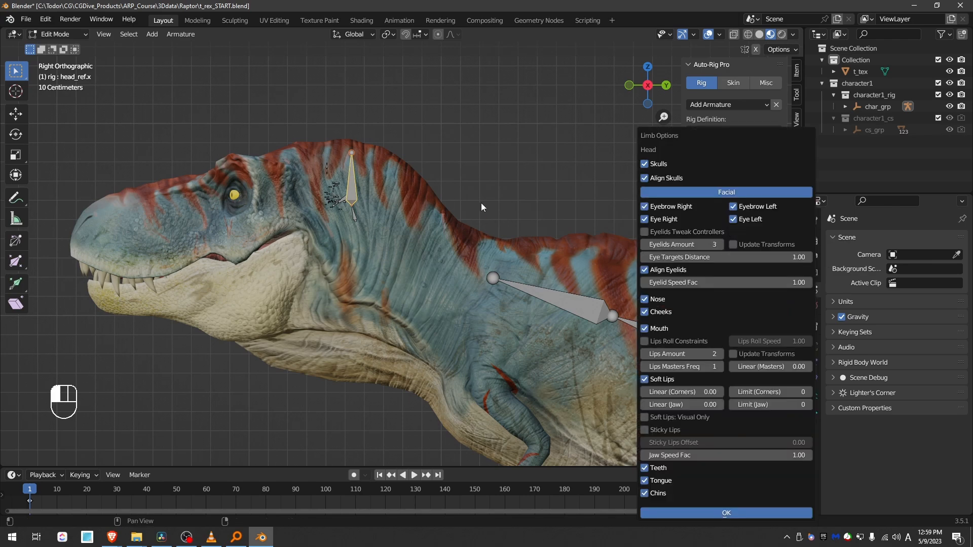
click(664, 193)
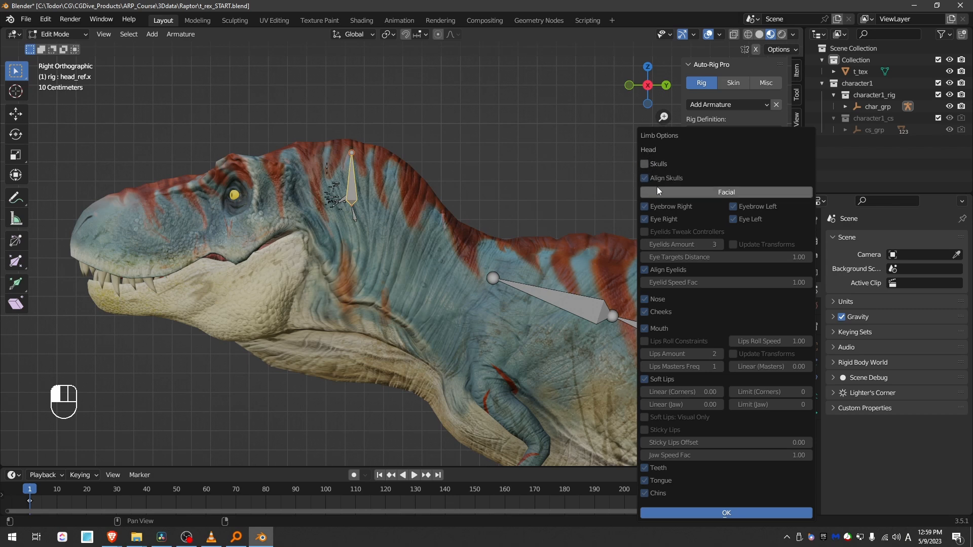
click(726, 513)
- Move the head bone's base joint to the back of the skull and its tip to the top of the head
scroll(418, 290, up, 2)
key(g)
click(287, 205)
click(344, 115)
key(g)
click(290, 99)
click(293, 203)
key(g)
click(298, 207)
- Consult the T-Rex skeleton reference image and refine the head bone's base at the skull-neck joint, with its tip directly above
click(112, 537)
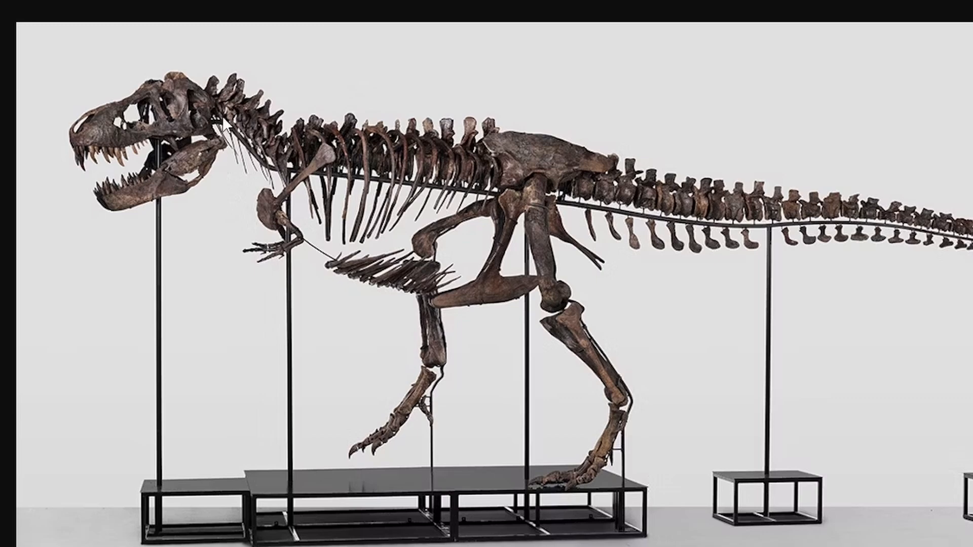
key(alt+Tab)
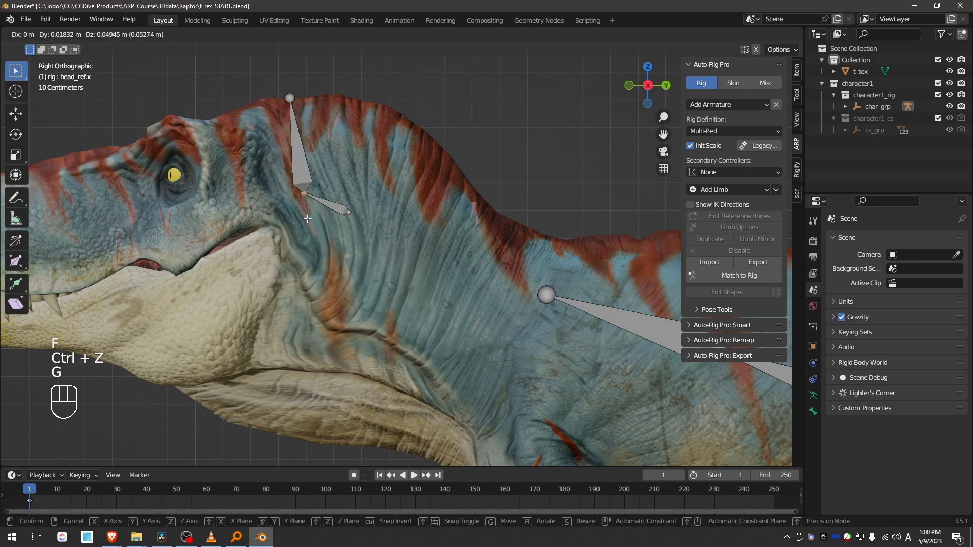
click(307, 218)
scroll(308, 217, down, 2)
scroll(297, 175, up, 1)
drag(282, 121, 329, 136)
key(g)
click(341, 135)
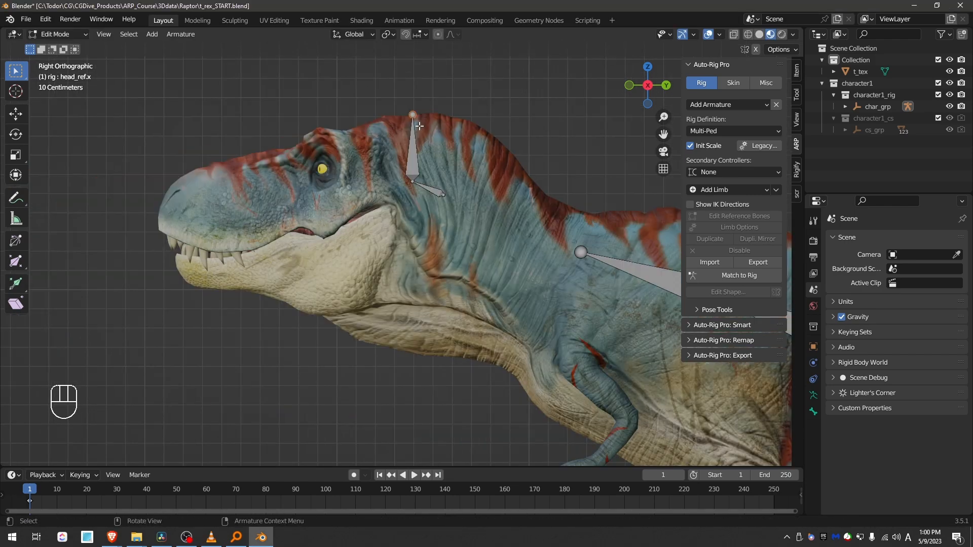
- Move the head bone's tip forward to the end of the snout
key(g)
key(g)
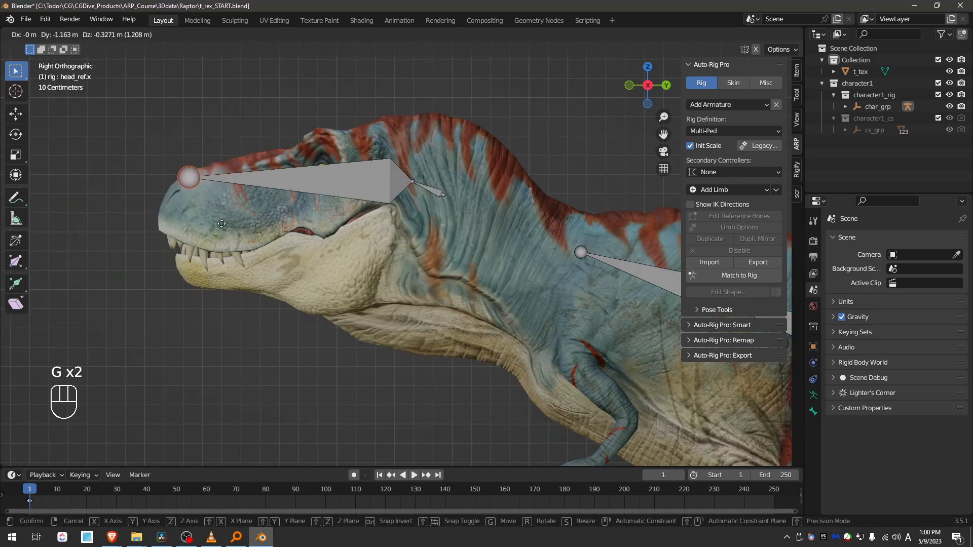
click(151, 186)
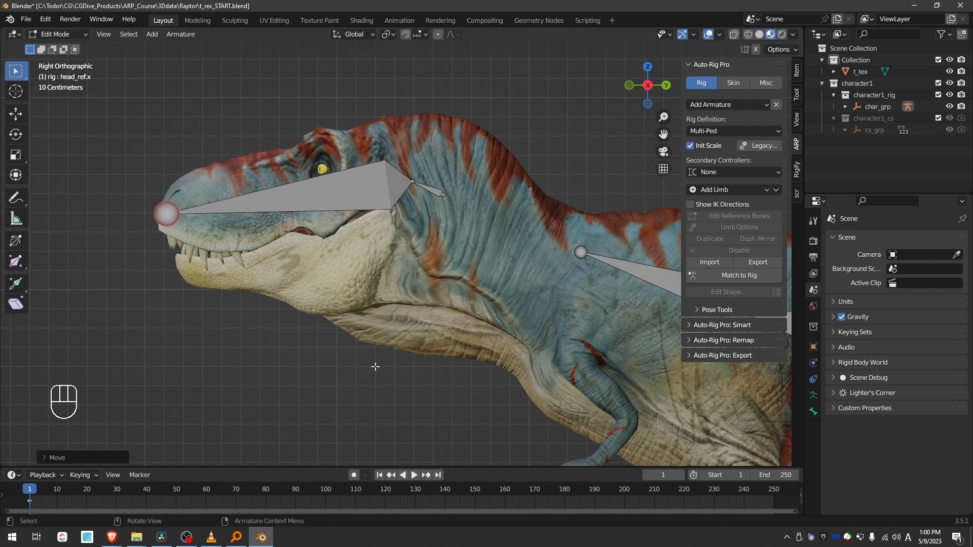
- Move the neck bone's base joint back to the front end of the spine chain
click(443, 194)
key(g)
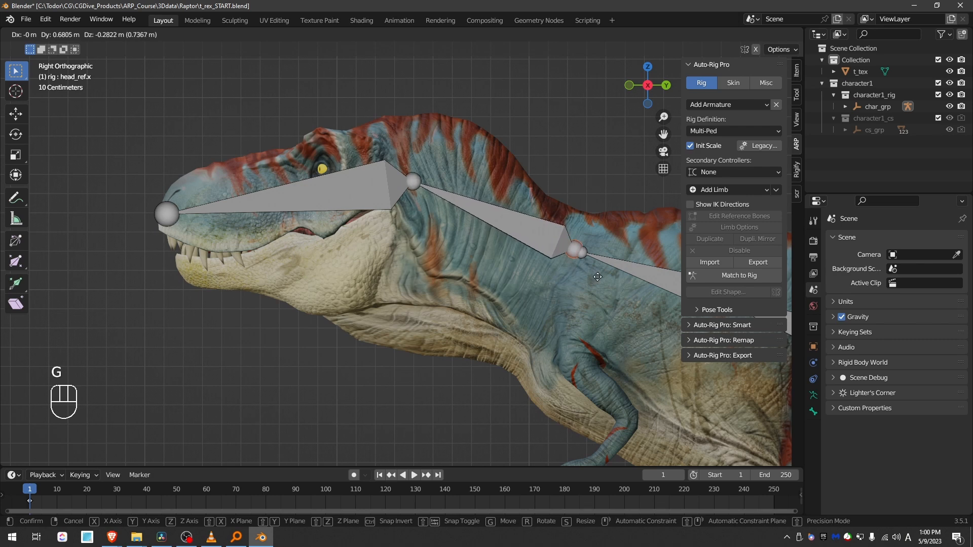
click(576, 250)
- Set the neck limb's bone count to 2 and move the joint between the two neck bones to follow the neck's curve
click(576, 251)
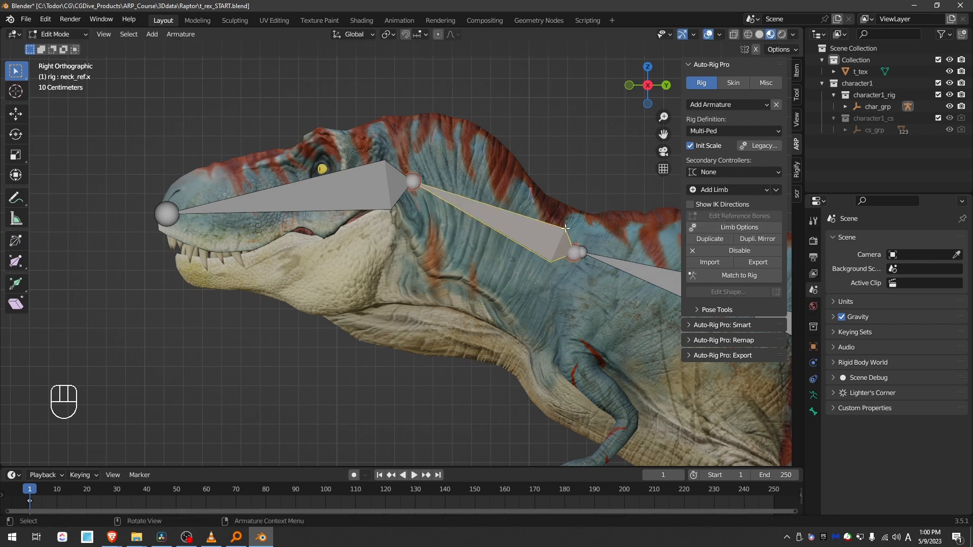
click(724, 228)
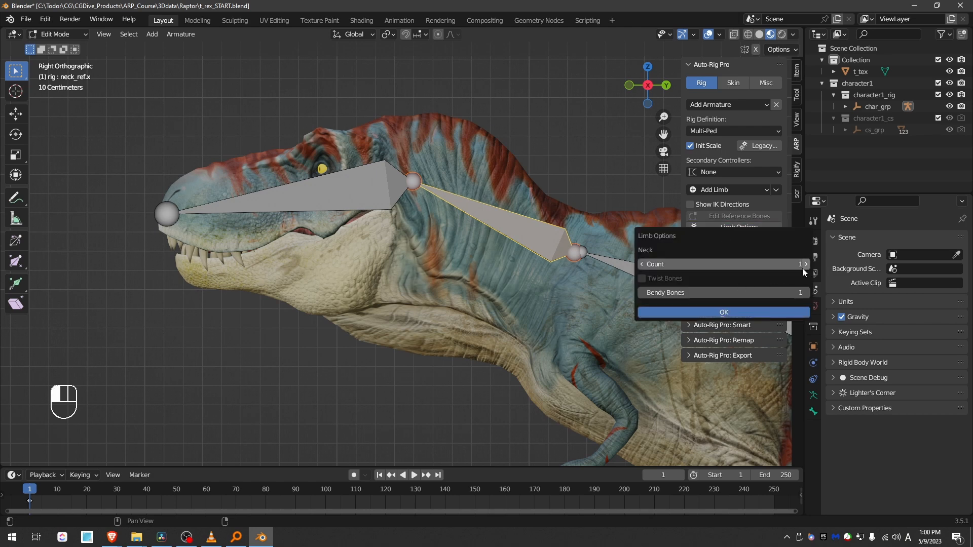
click(726, 314)
key(g)
click(504, 276)
- Parent the lower neck bone to the frontmost spine bone with Keep Offset
shift+middle_drag(504, 277, 327, 249)
click(381, 222)
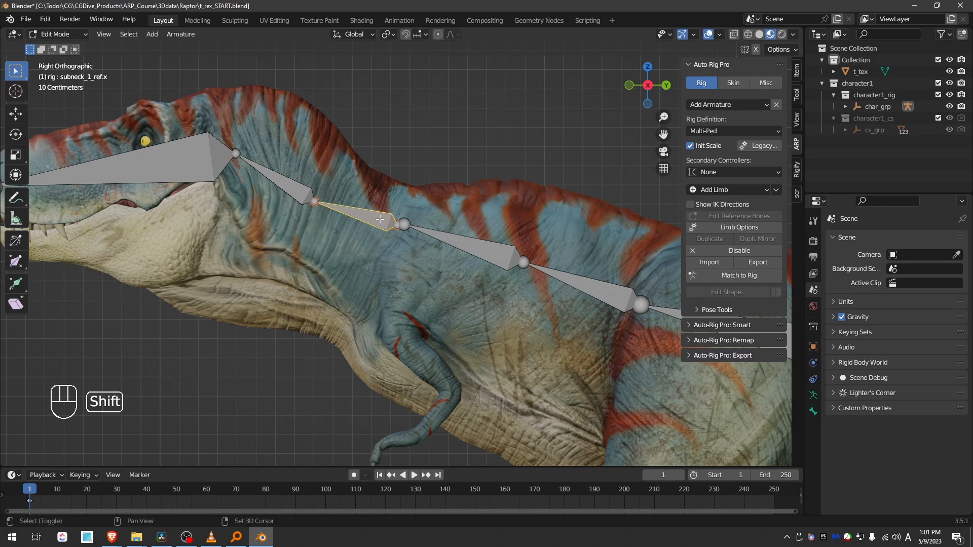
shift+click(444, 237)
key(ctrl+p)
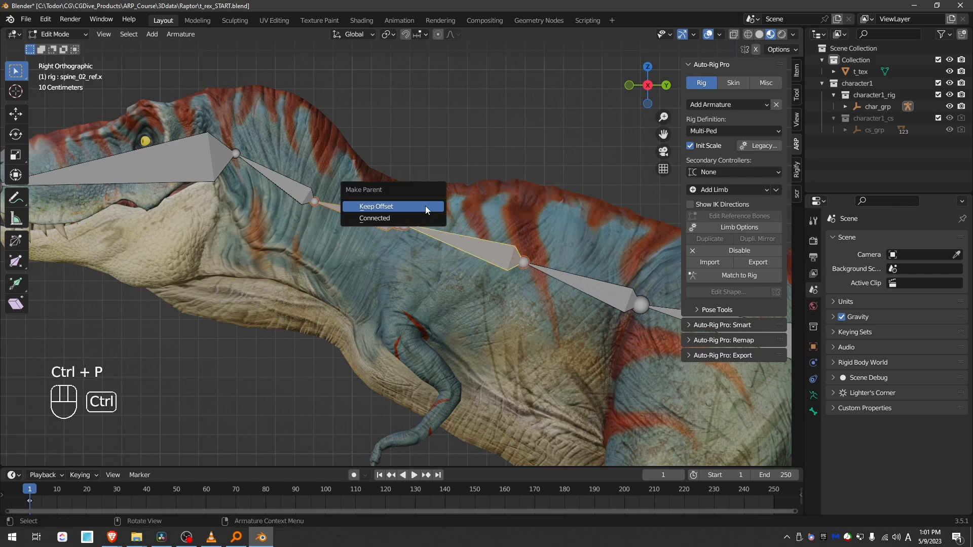
click(425, 206)
- Generate the controllers with Match to Rig and test rotating the head controller in front of the snout
scroll(425, 205, down, 3)
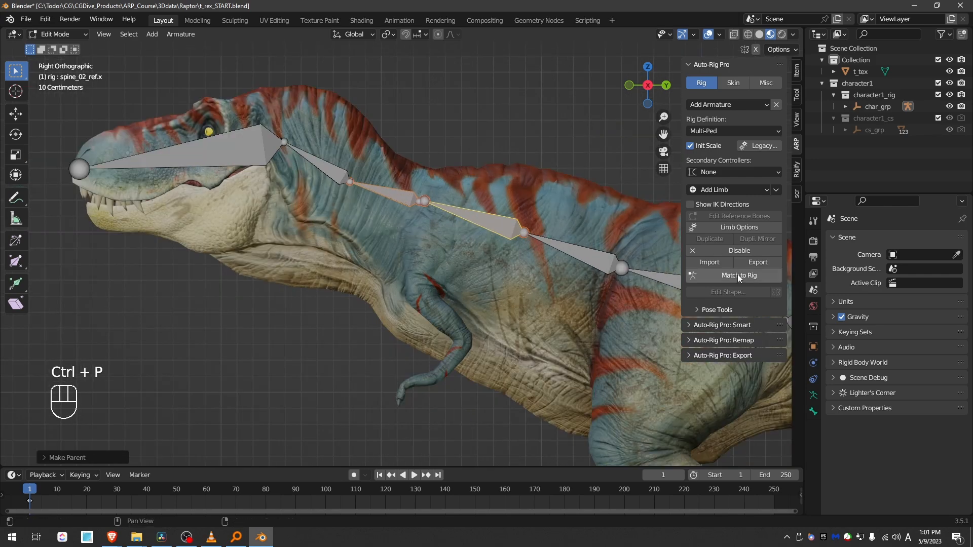
click(737, 276)
scroll(226, 227, down, 3)
shift+middle_drag(202, 212, 299, 218)
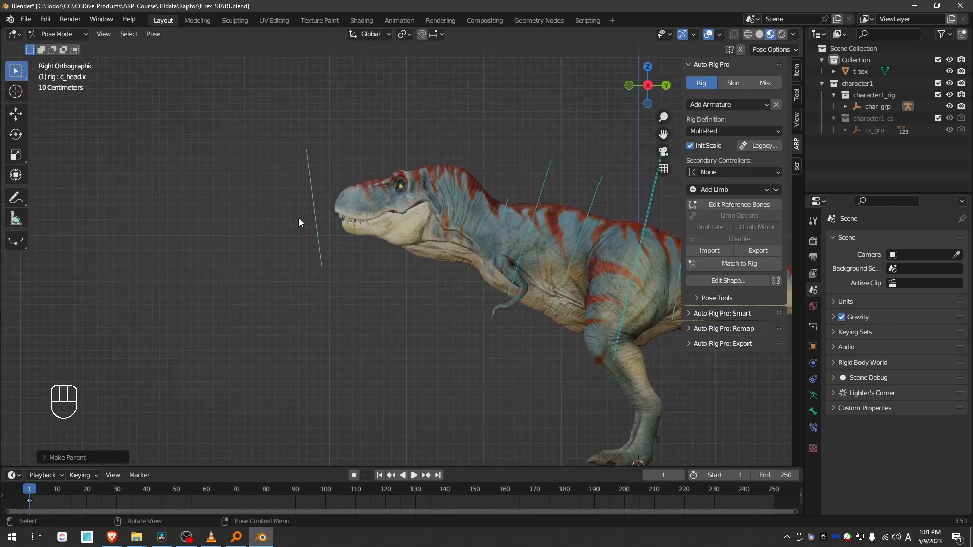
scroll(306, 179, up, 3)
middle_drag(316, 175, 451, 236)
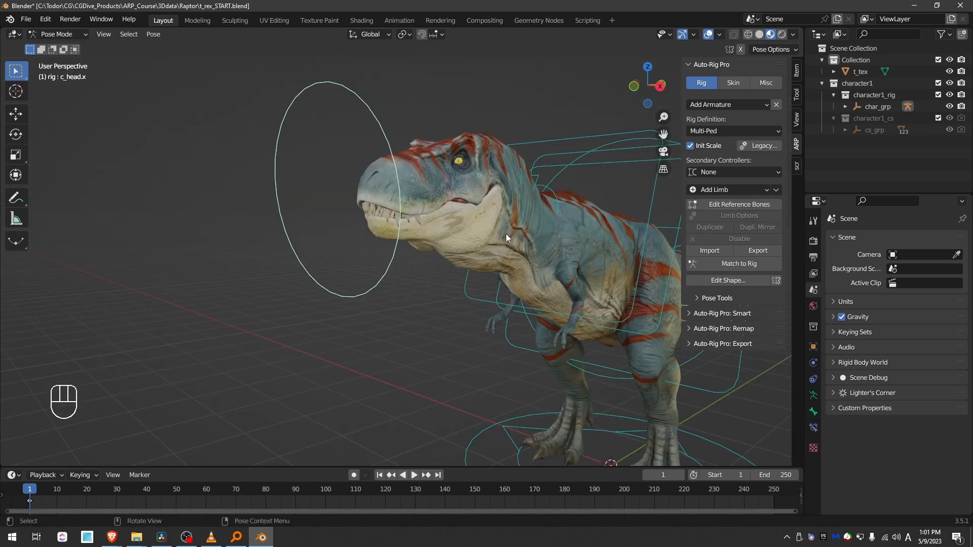
key(r)
key(r)
right_click(469, 180)
middle_drag(470, 181, 451, 182)
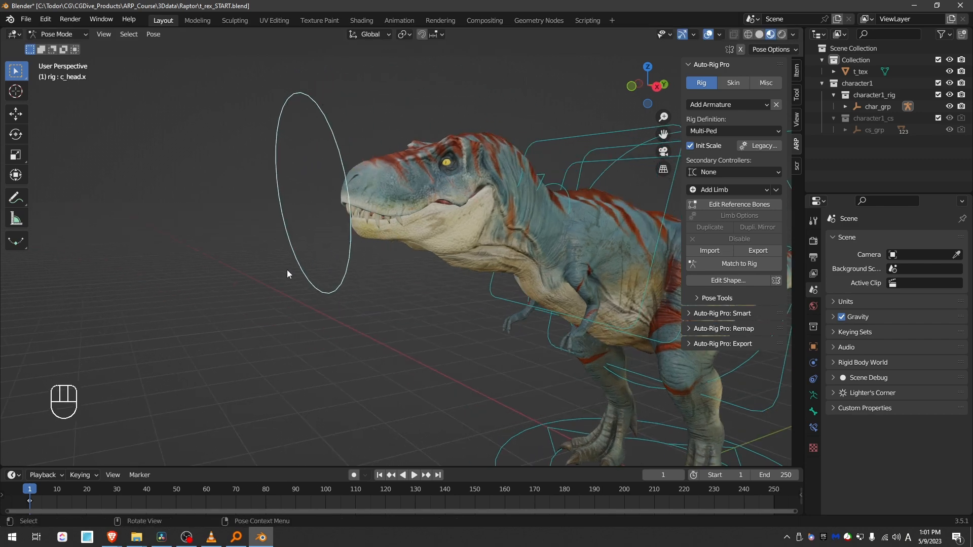
- Return to editing the reference bones and move the head bone's tip from the snout to above the skull
key(KP_3)
click(704, 205)
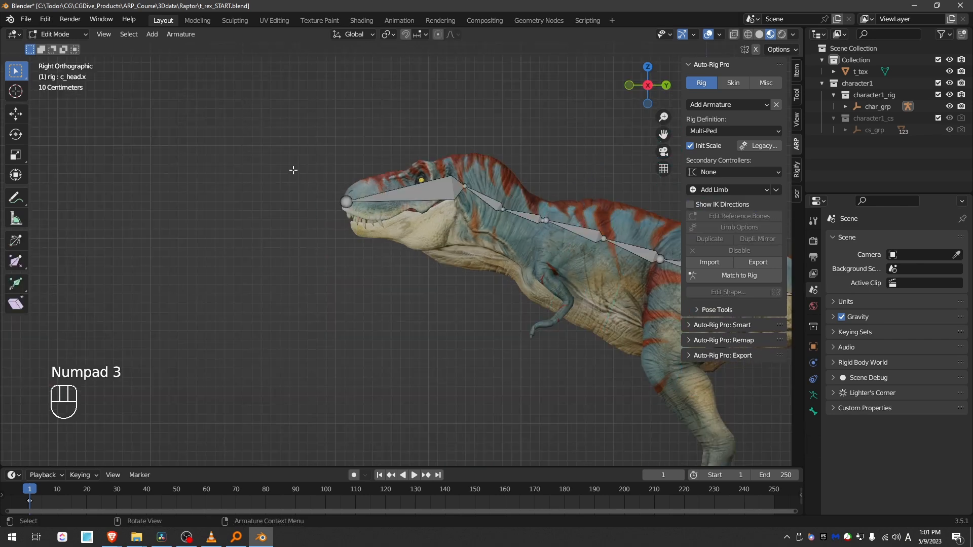
key(g)
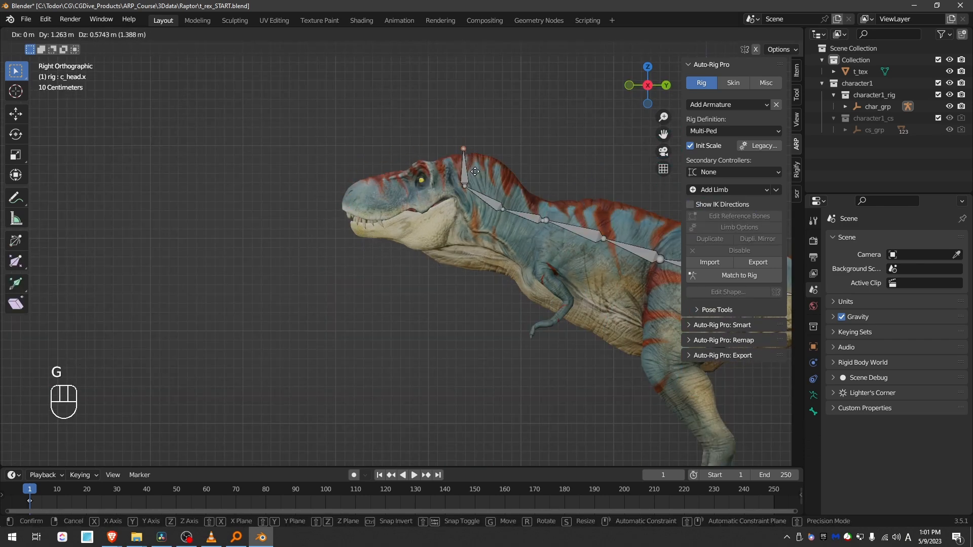
click(476, 172)
- Match the reference bones to the rig again and test rotating the head controller above the skull
click(694, 278)
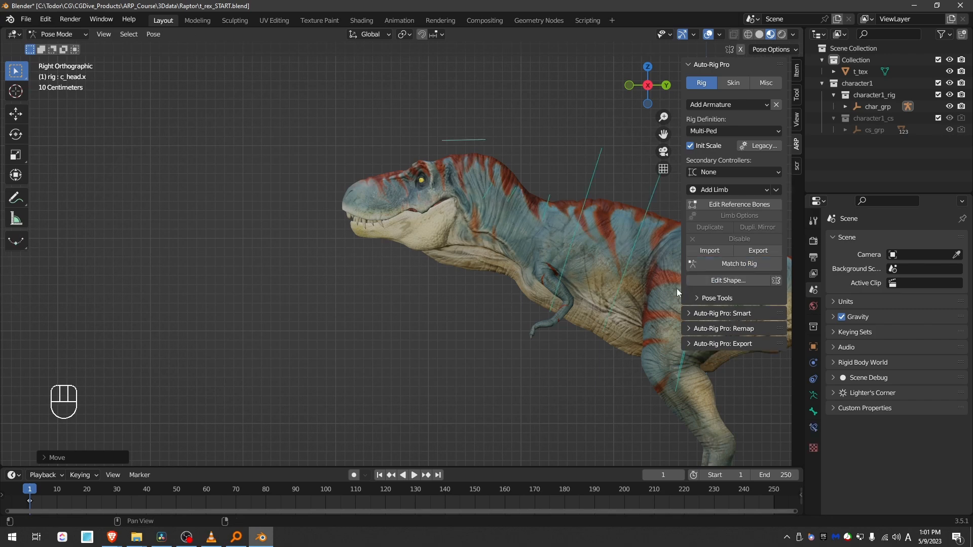
scroll(518, 178, up, 4)
middle_drag(495, 109, 515, 118)
key(r)
key(r)
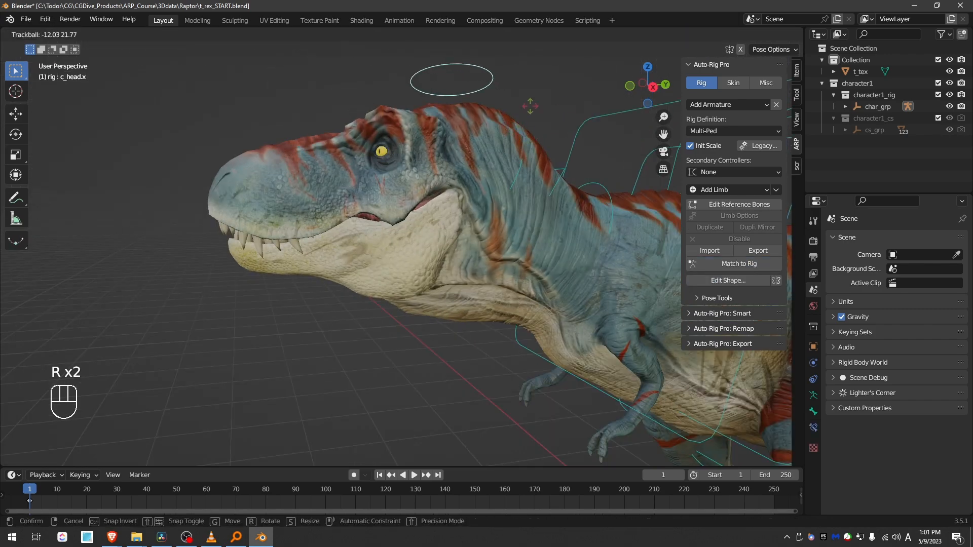
right_click(546, 129)
- Return to editing the reference bones and shift the head bone's base slightly forward in the side view
key(KP_3)
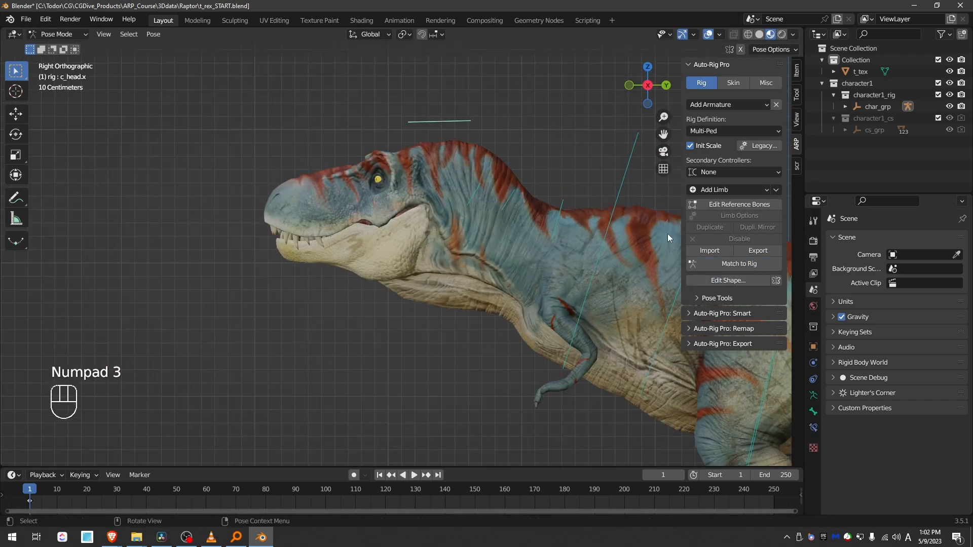
click(739, 205)
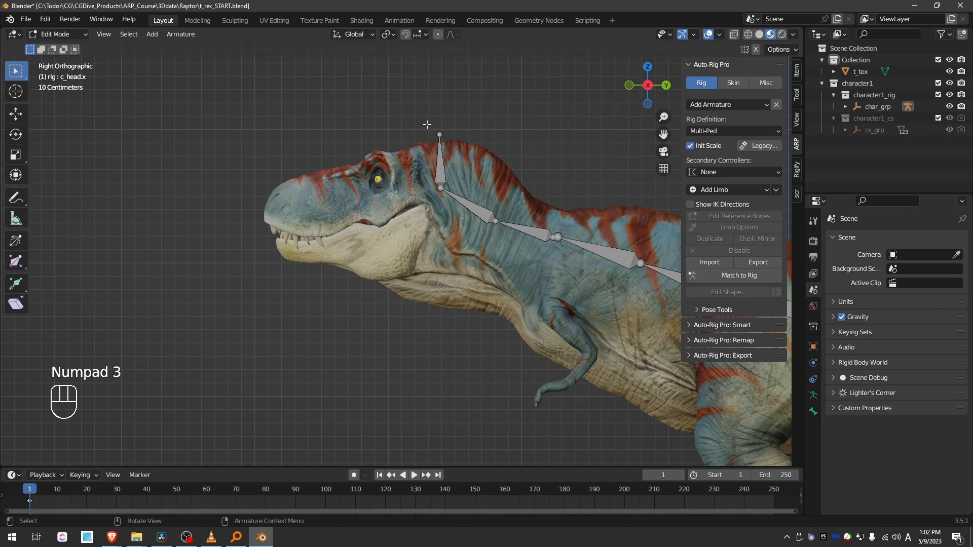
key(g)
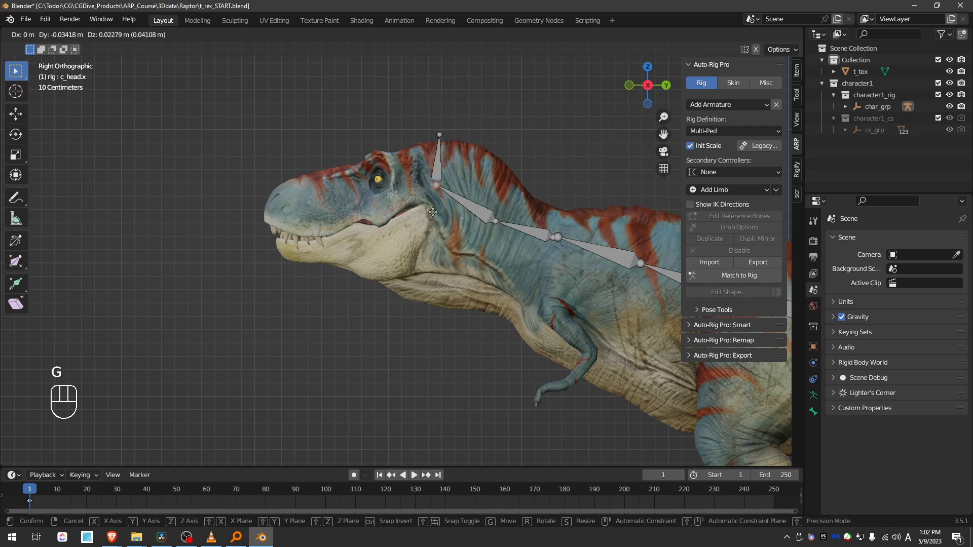
click(433, 215)
scroll(460, 247, down, 3)
shift+middle_drag(463, 280, 432, 256)
scroll(428, 238, up, 1)
- Move the head bone's tip from above the skull back to the front of the snout
drag(405, 132, 403, 132)
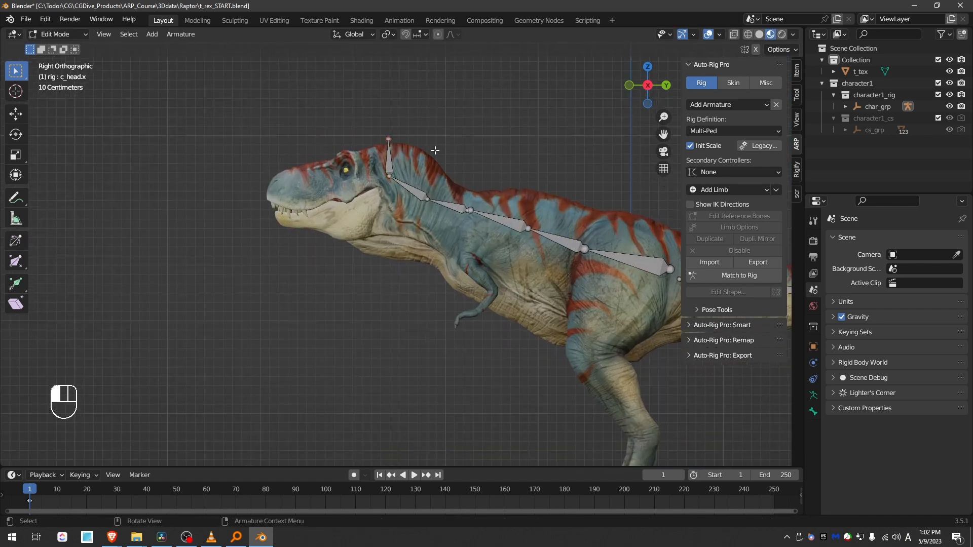
key(g)
click(288, 184)
shift+middle_drag(288, 184, 221, 153)
- Add an Arm (Left) limb and move it up towards the T-Rex's left arm in the side view
click(730, 190)
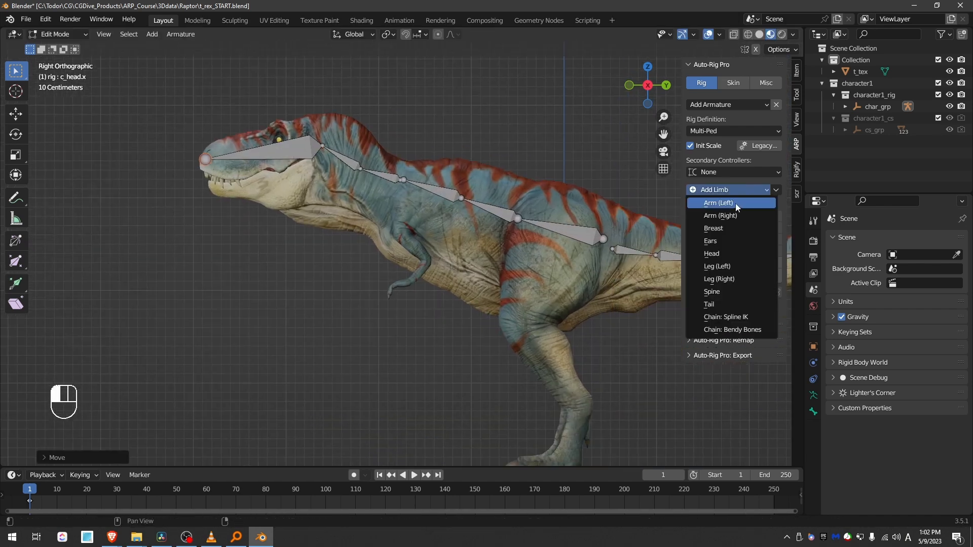
click(736, 204)
middle_drag(456, 266, 522, 277)
scroll(525, 278, down, 2)
key(KP_4)
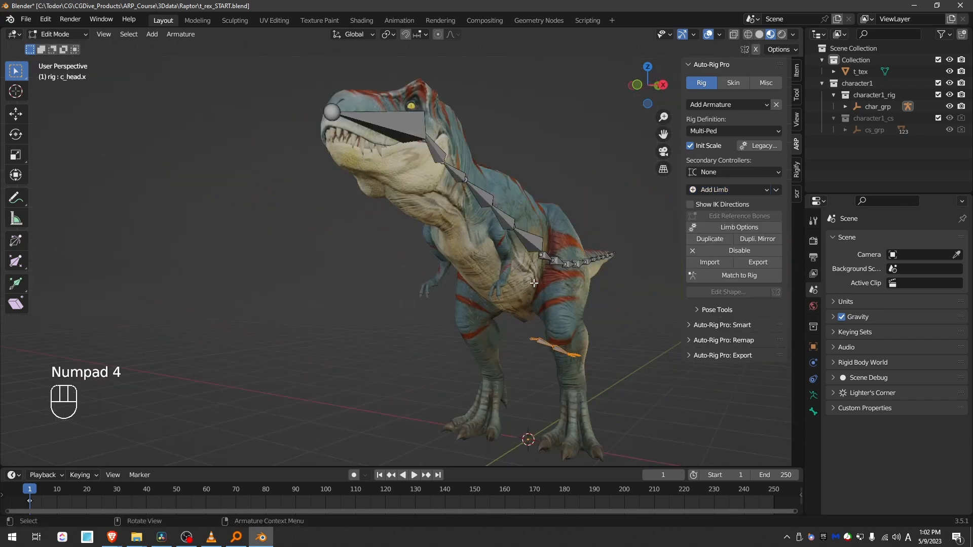
key(KP_3)
key(g)
click(412, 195)
- Align the left arm limb with the T-Rex's arm from the front, rotate it to hang downward and resize it
middle_drag(390, 218, 407, 248)
key(g)
click(435, 244)
key(KP_1)
key(g)
click(439, 244)
scroll(440, 245, up, 3)
key(r)
key(r)
click(527, 193)
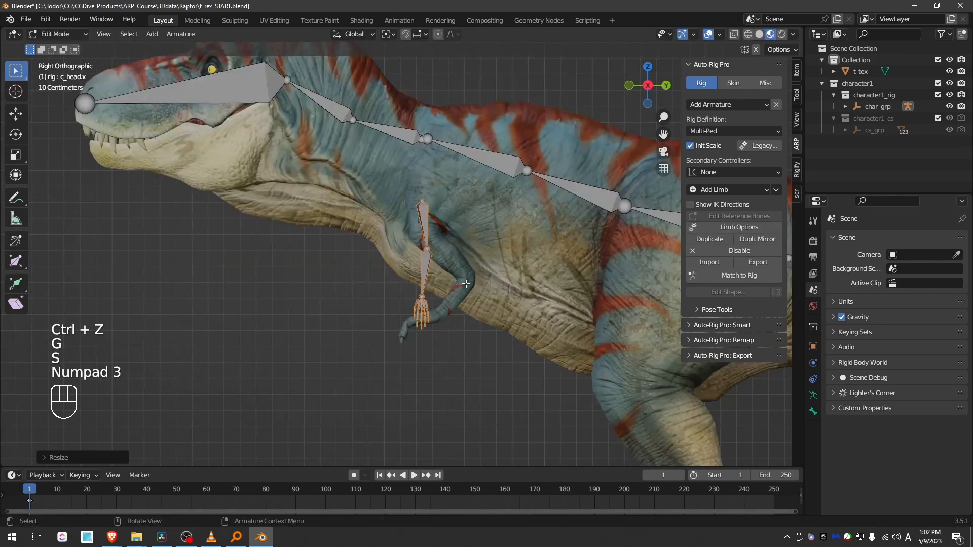
- Fit the left arm's shoulder, elbow and wrist joints to the T-Rex's arm
scroll(405, 284, up, 3)
key(g)
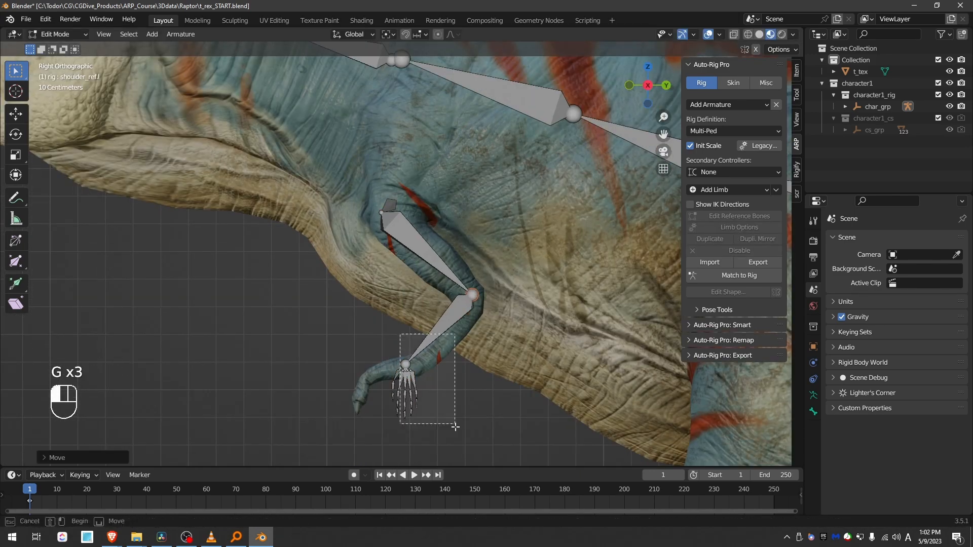
click(359, 421)
middle_drag(359, 422, 403, 332)
key(g)
click(430, 277)
click(401, 318)
scroll(401, 318, down, 4)
shift+middle_drag(404, 332, 431, 272)
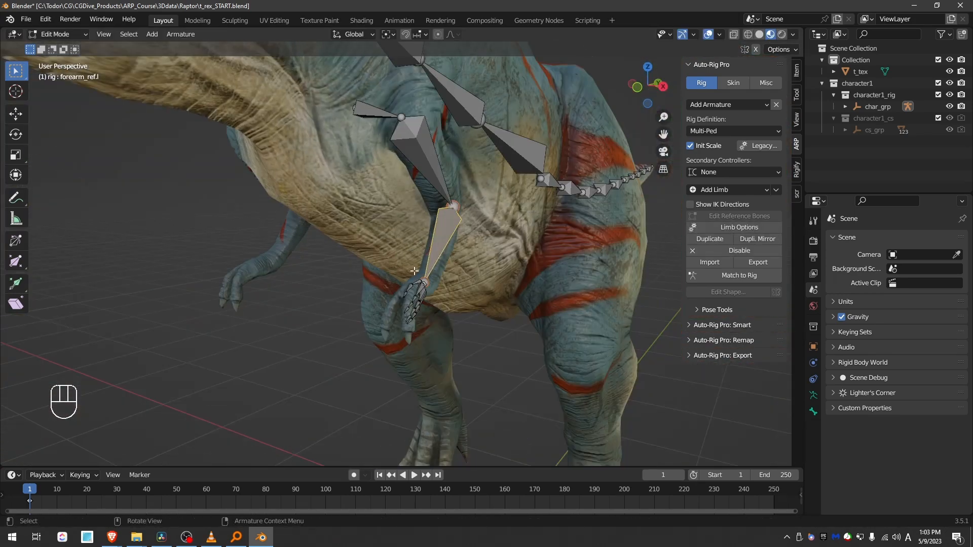
- Disable all fingers in the left arm's limb options
click(735, 227)
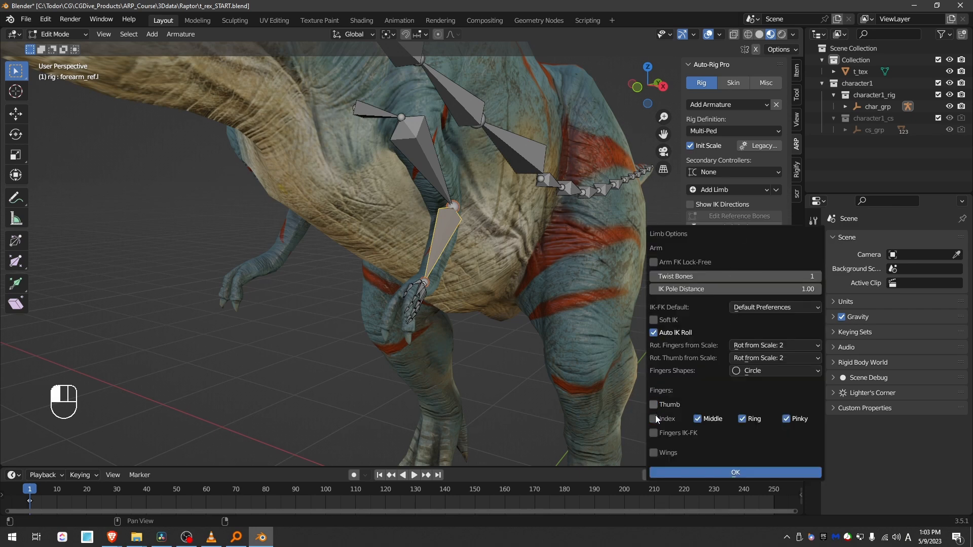
click(774, 472)
middle_drag(446, 319, 440, 296)
- Fit the left hand bone to the T-Rex's hand and refine the arm joints inside the mesh
click(415, 303)
key(KP_3)
key(g)
click(443, 287)
key(g)
key(g)
key(g)
middle_drag(410, 203, 516, 208)
key(g)
click(499, 202)
- Reposition the left shoulder bone in the side and front views so it runs from the chest to the upper arm
click(333, 103)
key(g)
key(ctrl+z)
middle_drag(351, 117, 289, 121)
key(g)
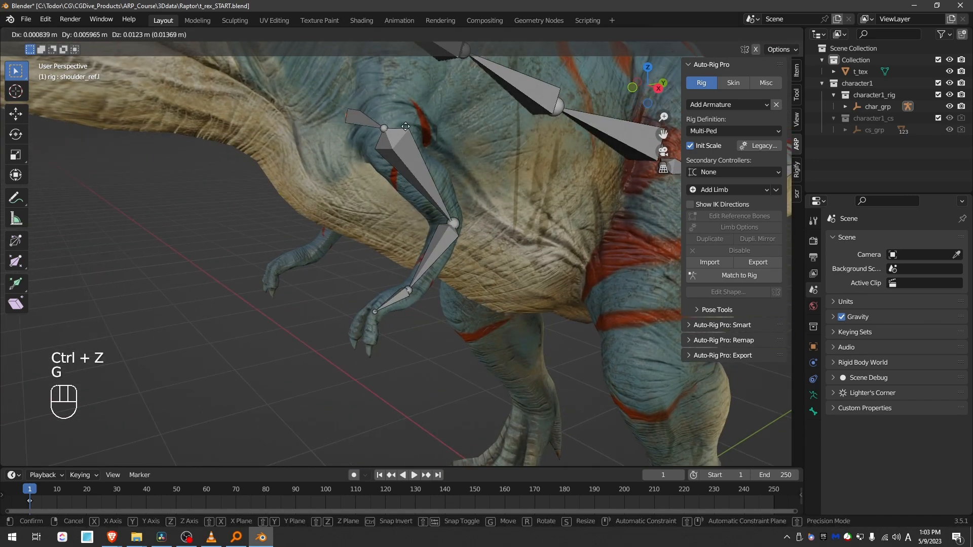
key(KP_3)
key(g)
click(400, 99)
middle_drag(355, 163, 435, 181)
key(ctrl+z)
key(KP_2)
key(KP_1)
key(g)
click(431, 181)
- Parent the left shoulder bone to the frontmost spine bone
middle_drag(517, 221, 419, 260)
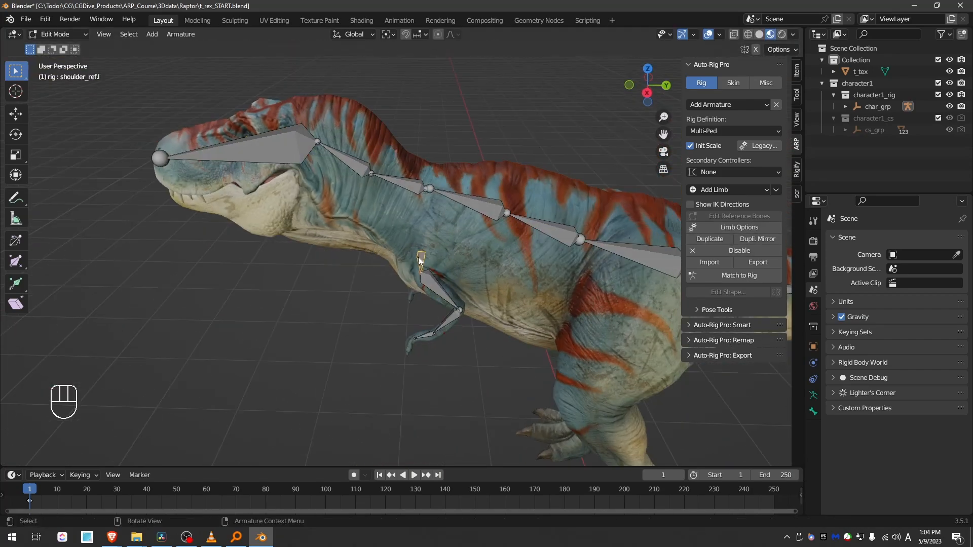
shift+click(461, 202)
key(ctrl+p)
click(461, 203)
- Create the right arm by mirror-duplicating the left arm limb
click(412, 292)
click(758, 239)
middle_drag(405, 296, 472, 260)
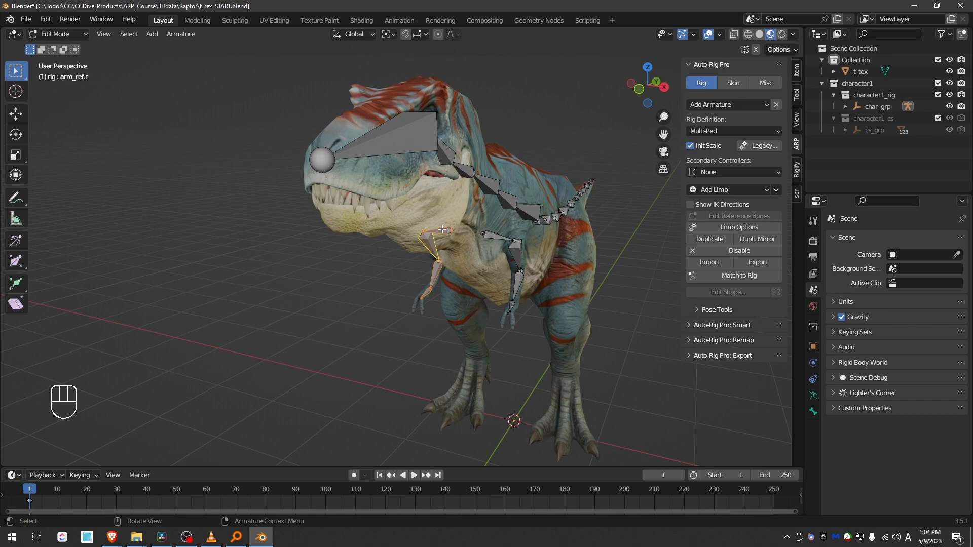
- Add a Leg (Left) limb and disable its individual toes in the limb options
middle_drag(479, 319, 633, 293)
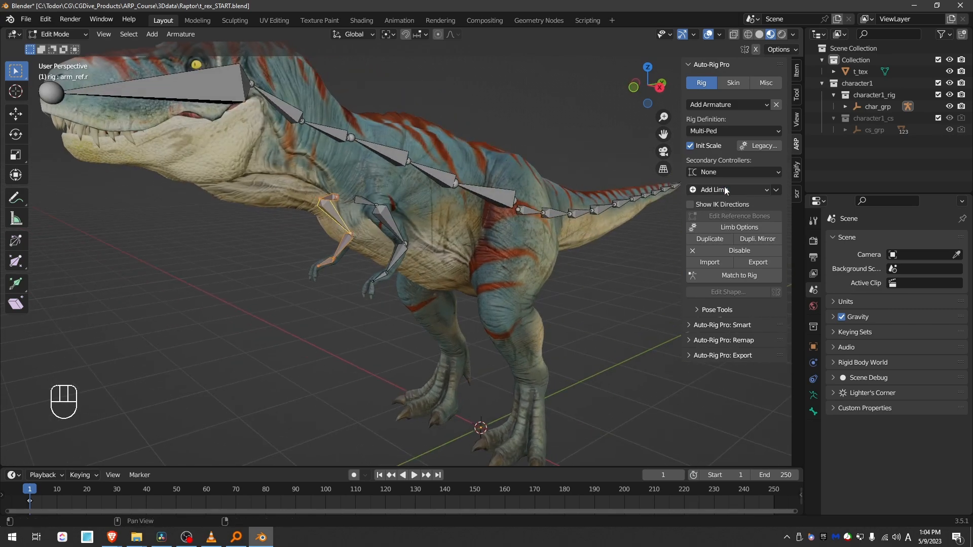
click(726, 189)
click(759, 267)
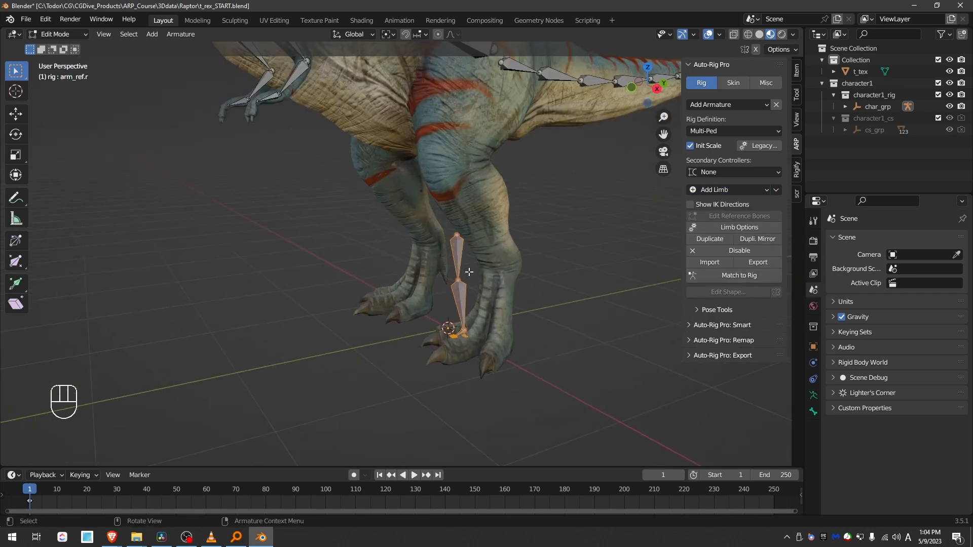
click(737, 225)
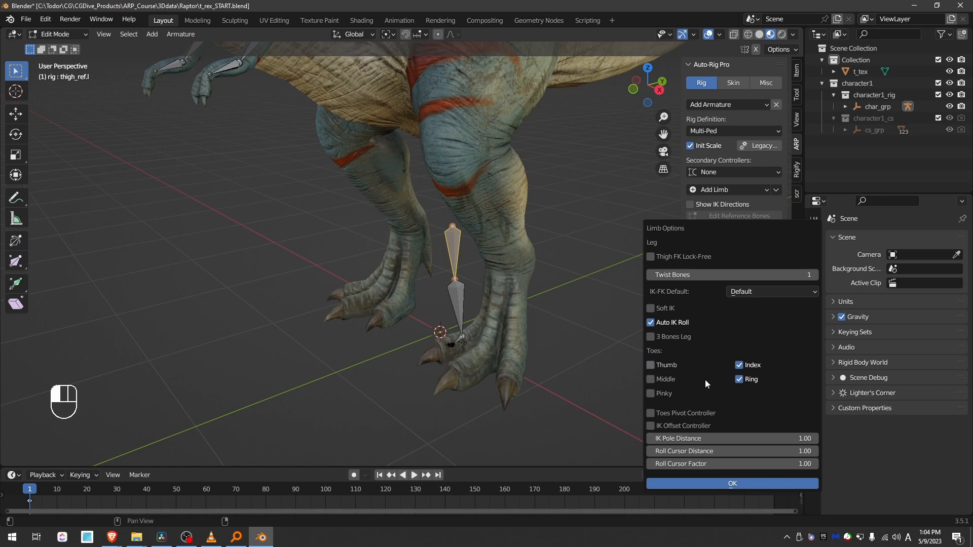
click(733, 483)
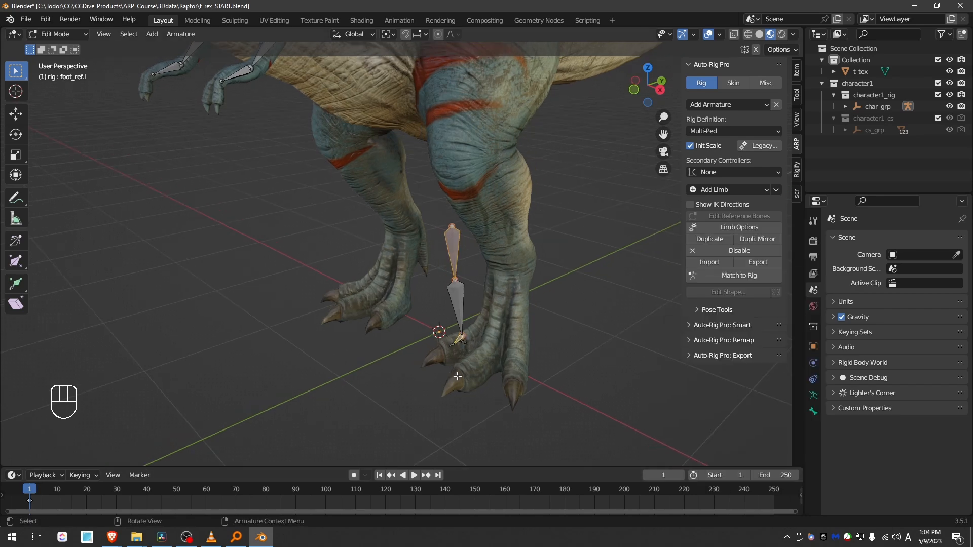
- Move, rotate and scale the whole left leg limb to roughly match the T-Rex's left leg in front and side views
key(KP_3)
key(KP_1)
key(g)
key(r)
key(g)
key(KP_3)
key(s)
key(g)
key(g)
shift+middle_drag(621, 224, 538, 207)
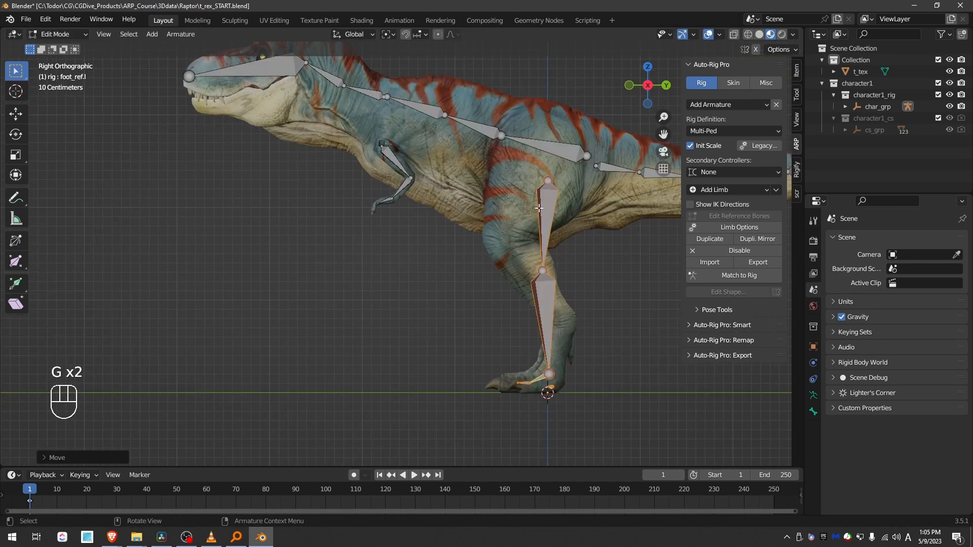
- Fit the left leg's hip, knee and ankle joints to the T-Rex's leg in the side view
click(545, 179)
key(g)
click(548, 133)
click(550, 283)
key(g)
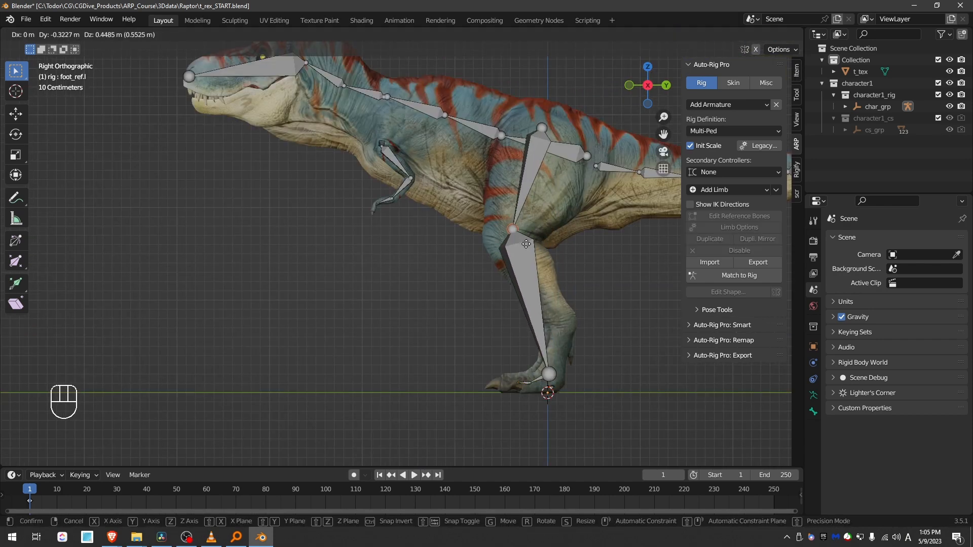
click(523, 247)
click(548, 373)
key(g)
click(567, 314)
scroll(547, 388, up, 4)
- Place the left foot and toe joints and refine the ankle and knee in the side view
click(511, 376)
key(g)
click(540, 368)
click(487, 379)
click(541, 369)
key(g)
click(589, 239)
key(g)
click(467, 244)
key(g)
- Adjust the upper joints of the left leg sideways in the front view to follow the thigh
key(KP_1)
key(g)
click(456, 102)
key(g)
- Refine the left toe bone's joints along the T-Rex's foot in the side view
key(KP_3)
key(g)
shift+middle_drag(402, 330, 410, 295)
key(g)
click(470, 436)
key(g)
click(473, 437)
- Select the left heel and foot bank reference bones and move them to the back of the foot
drag(381, 419, 427, 469)
key(g)
click(422, 474)
shift+middle_drag(493, 456, 480, 360)
drag(480, 360, 453, 343)
key(g)
middle_drag(583, 332, 469, 352)
scroll(471, 353, up, 3)
- Scale the left foot's small heel and bank reference bones and position them around the foot
key(s)
click(534, 365)
drag(427, 329, 451, 362)
key(g)
key(g)
key(g)
key(g)
key(g)
click(536, 365)
scroll(536, 366, down, 4)
- Align the left leg's knee and ankle joints with the mesh in the front view
middle_drag(486, 385, 628, 398)
click(530, 245)
key(KP_1)
click(531, 233)
key(g)
click(530, 233)
click(529, 298)
key(g)
click(524, 300)
- Resize the left foot's reference bones and fine-tune the knee position in the front view
scroll(523, 342, up, 2)
click(526, 325)
key(s)
click(569, 313)
click(533, 188)
key(g)
click(536, 196)
middle_drag(565, 213, 446, 294)
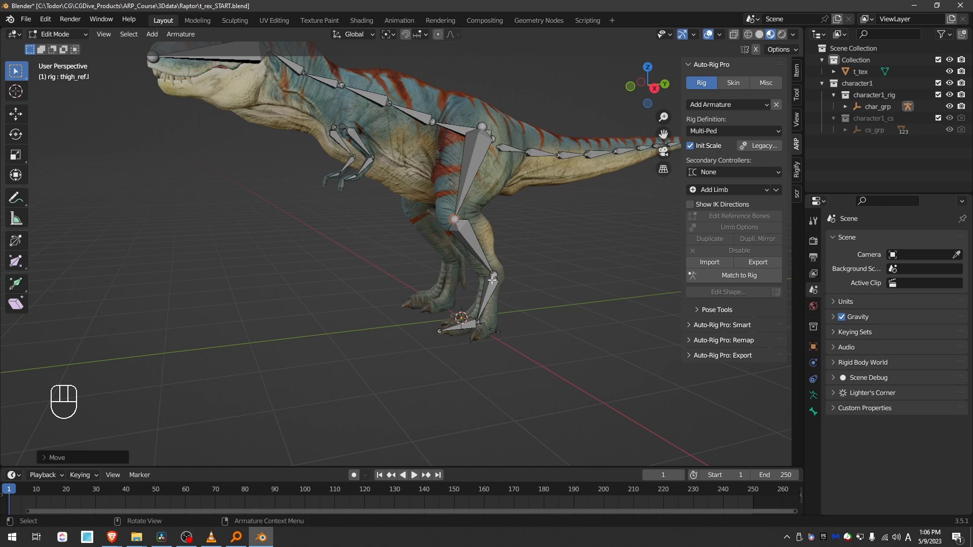
- Inspect the left leg's thigh, calf and foot bones in turn
key(alt+Tab)
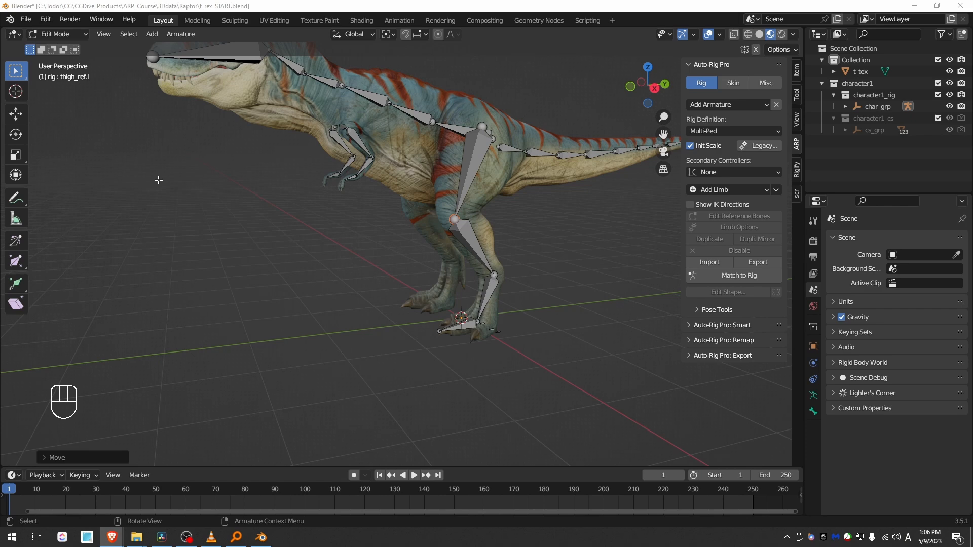
middle_drag(485, 213, 479, 168)
click(477, 156)
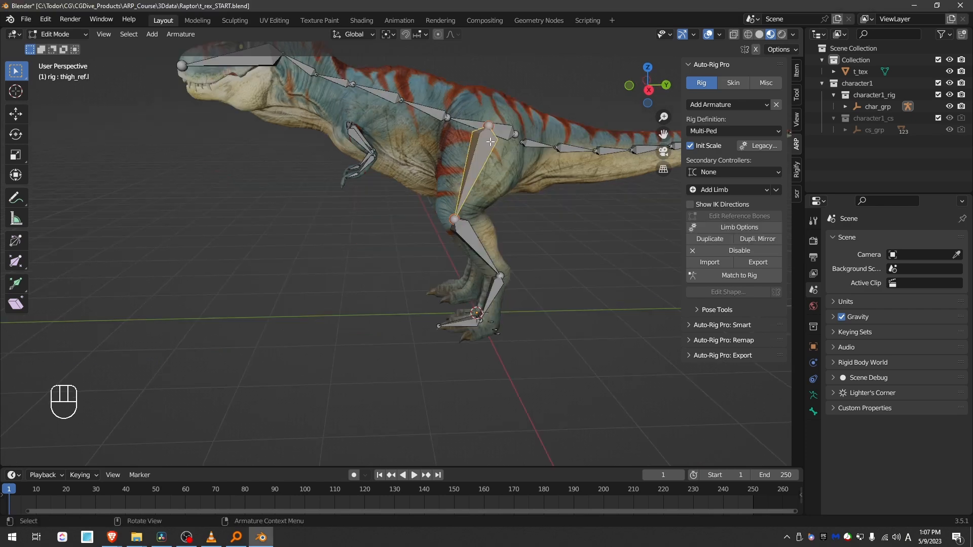
click(464, 231)
click(482, 310)
scroll(479, 317, up, 2)
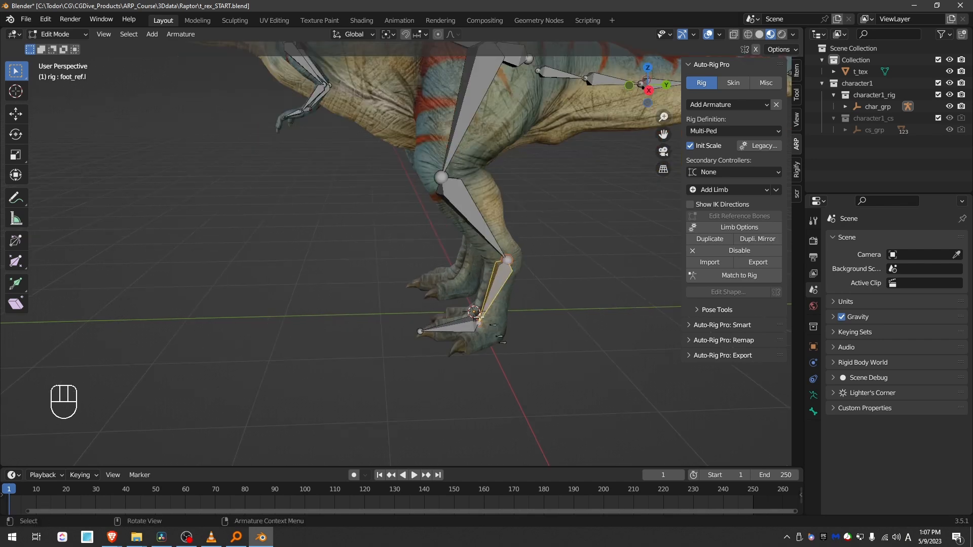
- Shift the middle of the three small reference bones at the left foot's heel sideways along the X axis
middle_drag(509, 274, 514, 258)
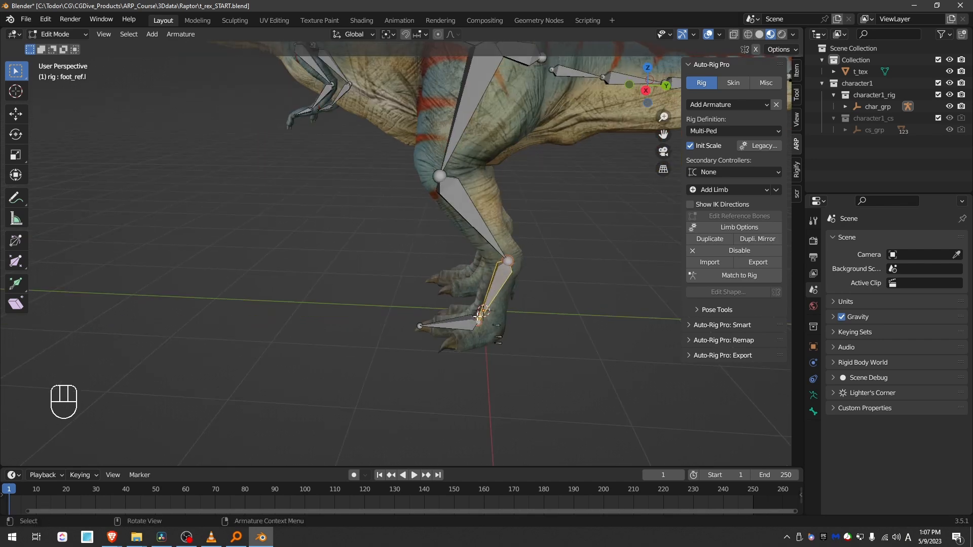
click(459, 326)
middle_drag(459, 326, 461, 267)
scroll(477, 369, up, 3)
middle_drag(488, 327, 525, 342)
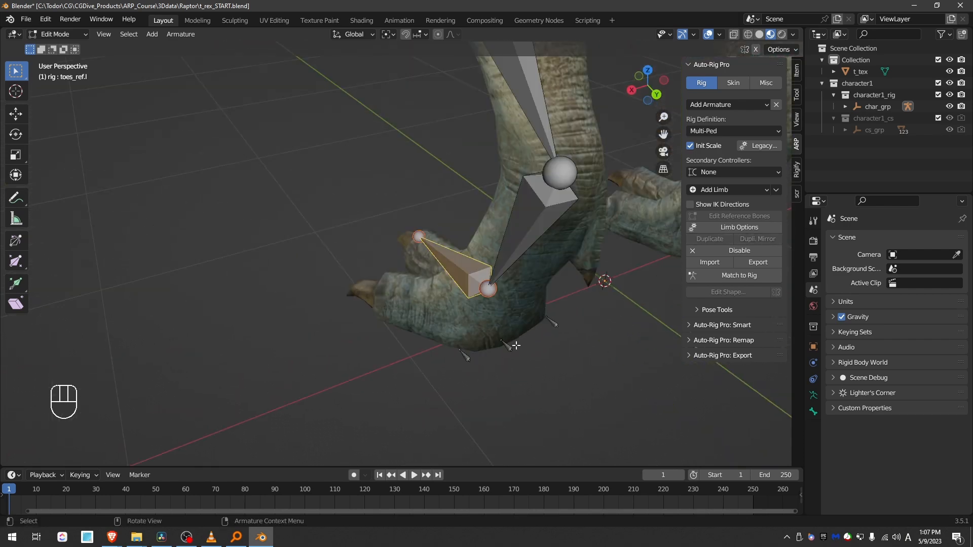
middle_drag(513, 352, 497, 322)
drag(452, 332, 495, 369)
key(g)
key(x)
click(496, 360)
- Align the tip of the left toes reference bone with the middle toe's claw in the right side view
middle_drag(388, 317, 462, 308)
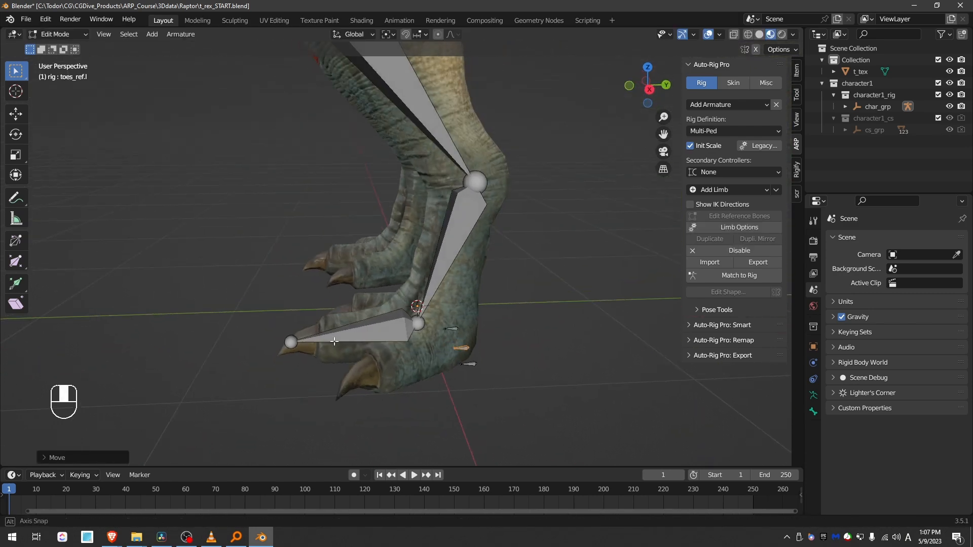
key(KP_3)
click(440, 316)
key(g)
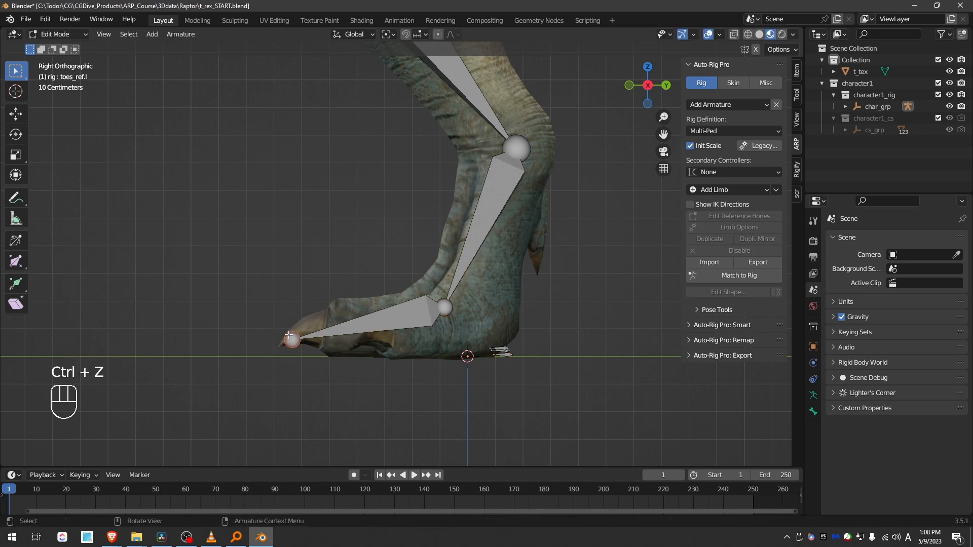
key(g)
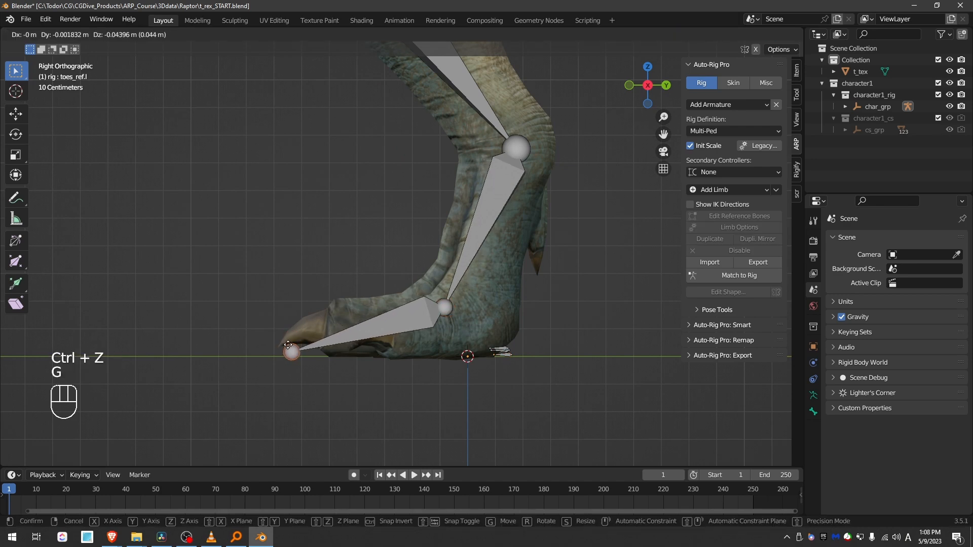
click(287, 333)
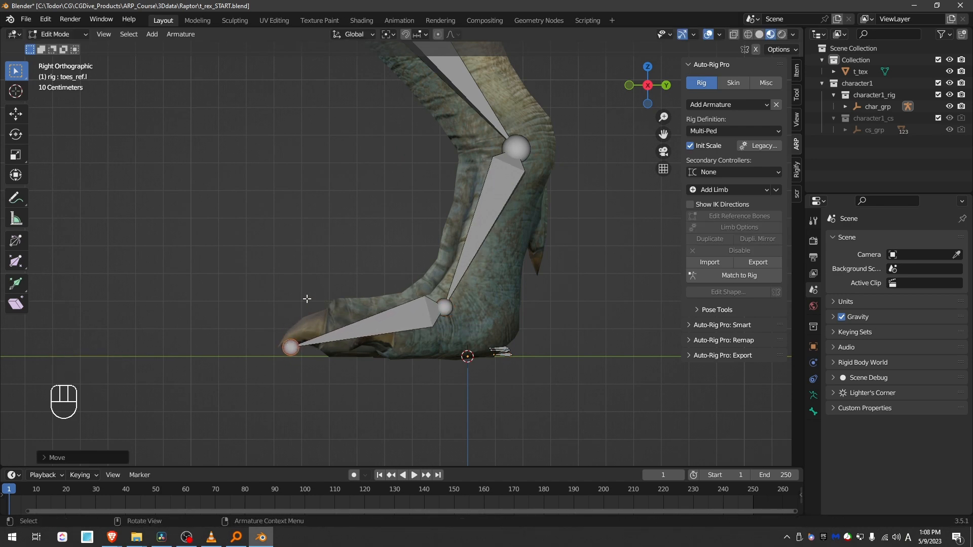
key(g)
click(281, 345)
- Duplicate-mirror the left leg limb to the other side and apply Match to Rig
middle_drag(314, 325, 377, 350)
scroll(378, 335, down, 6)
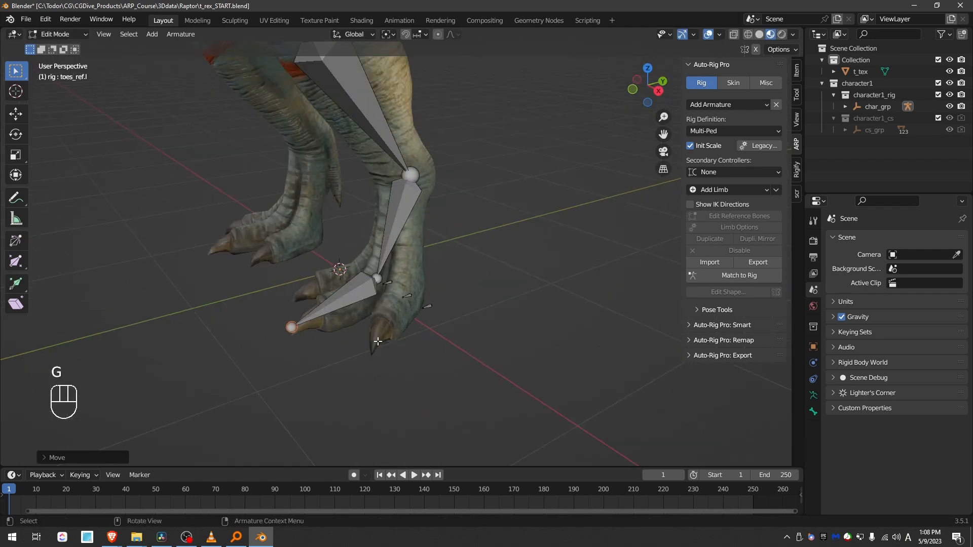
click(373, 180)
shift+click(345, 138)
key(ctrl+p)
click(345, 138)
click(762, 238)
scroll(420, 279, down, 3)
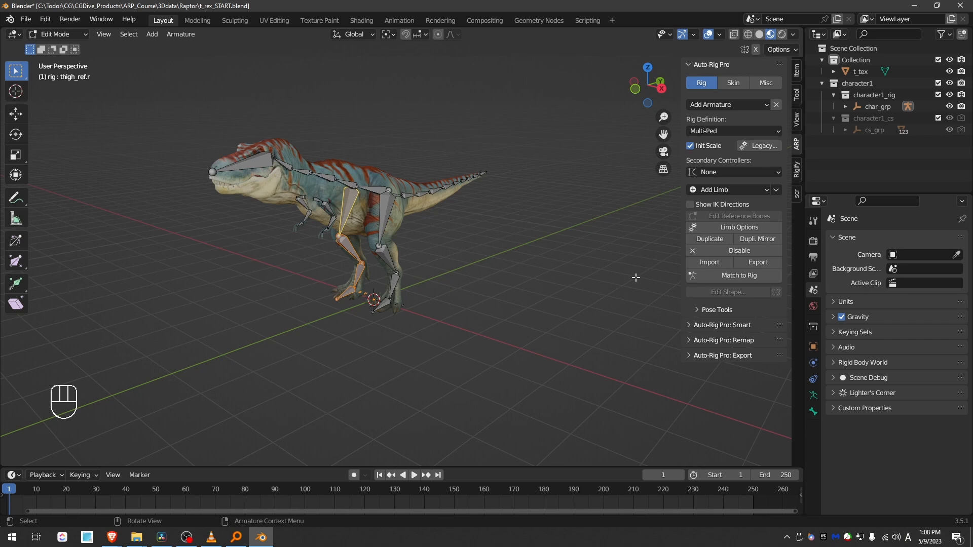
click(717, 276)
key(Tab)
- Select the T-Rex mesh and the rig and bind them with the Heat Maps engine, Preserve Volume disabled
click(152, 212)
click(251, 161)
middle_drag(262, 175, 240, 179)
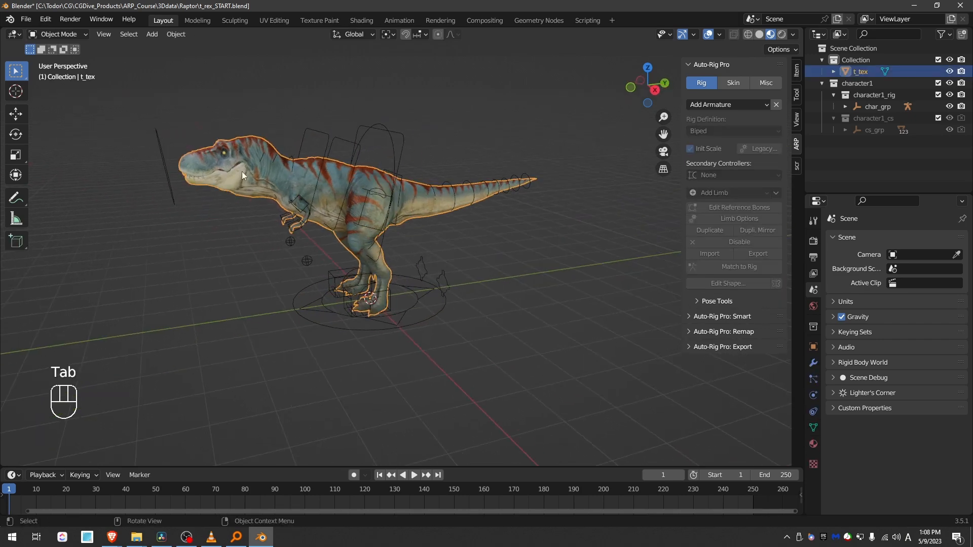
scroll(242, 178, up, 2)
shift+click(348, 126)
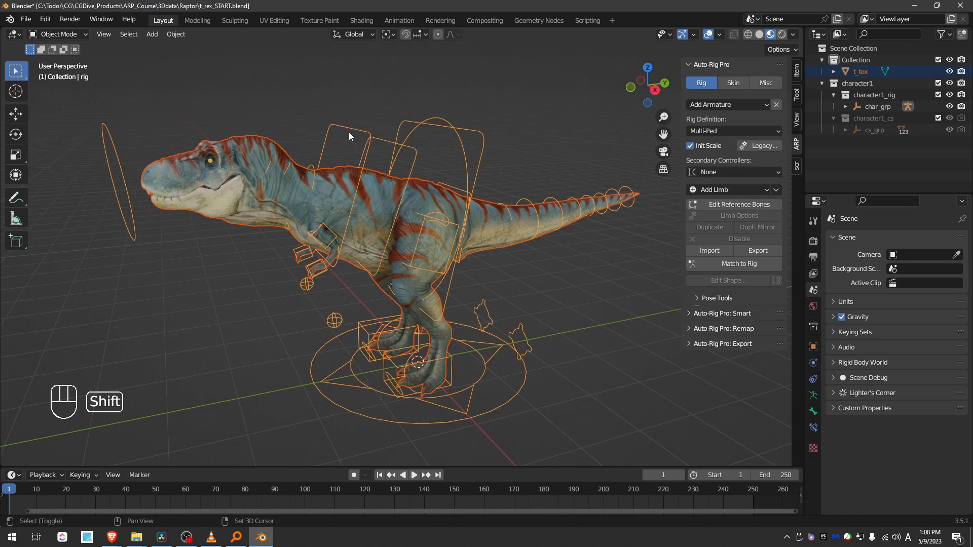
click(737, 84)
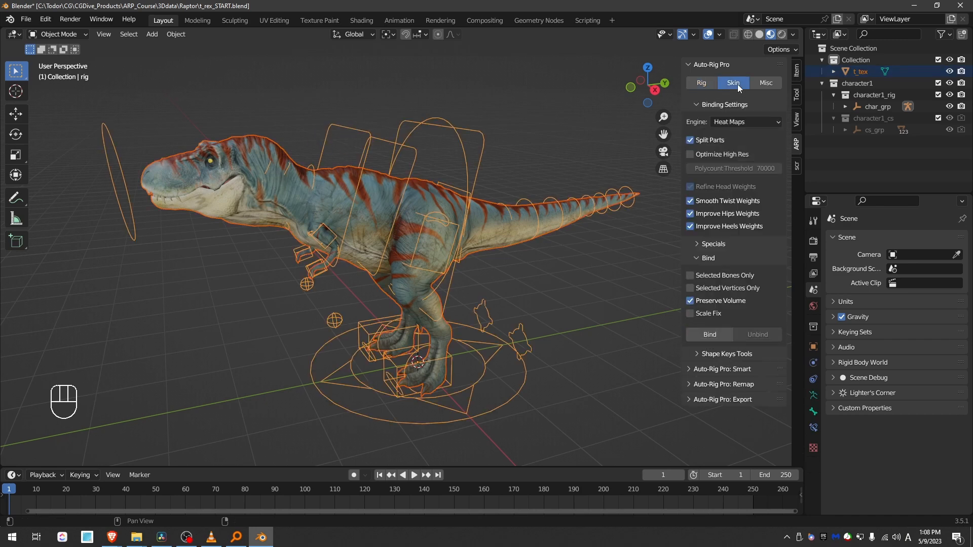
click(693, 302)
click(719, 336)
- Test the skin deformation by moving the left hand IK controller and rotating the head controller
key(g)
key(g)
key(g)
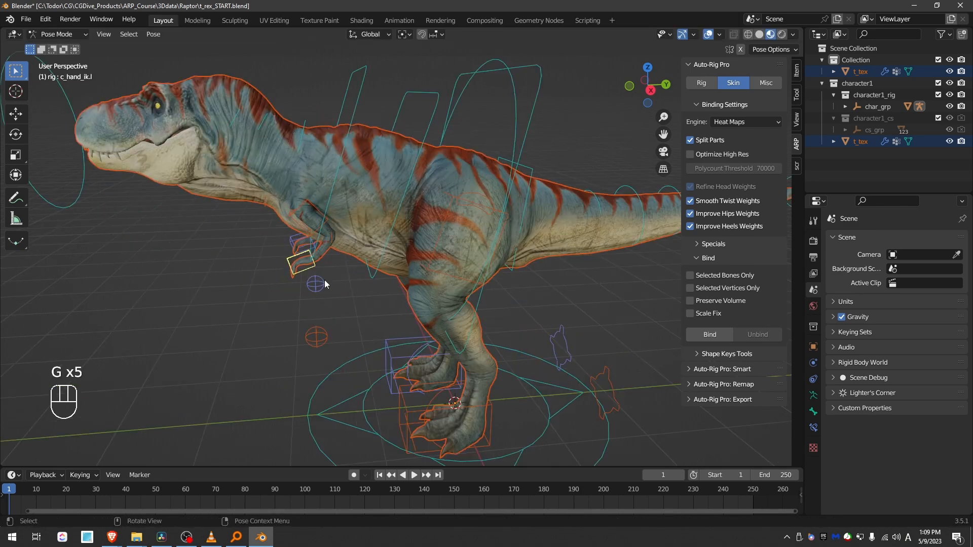
key(g)
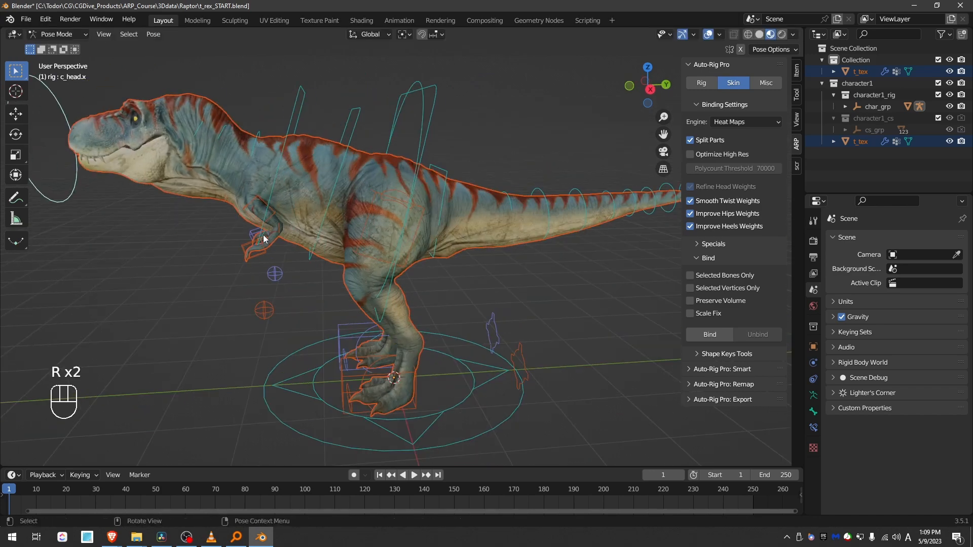
key(z)
key(r)
key(r)
right_click(248, 161)
- Test-rotate the subneck and tail master controllers and test-move the root master controller
click(274, 168)
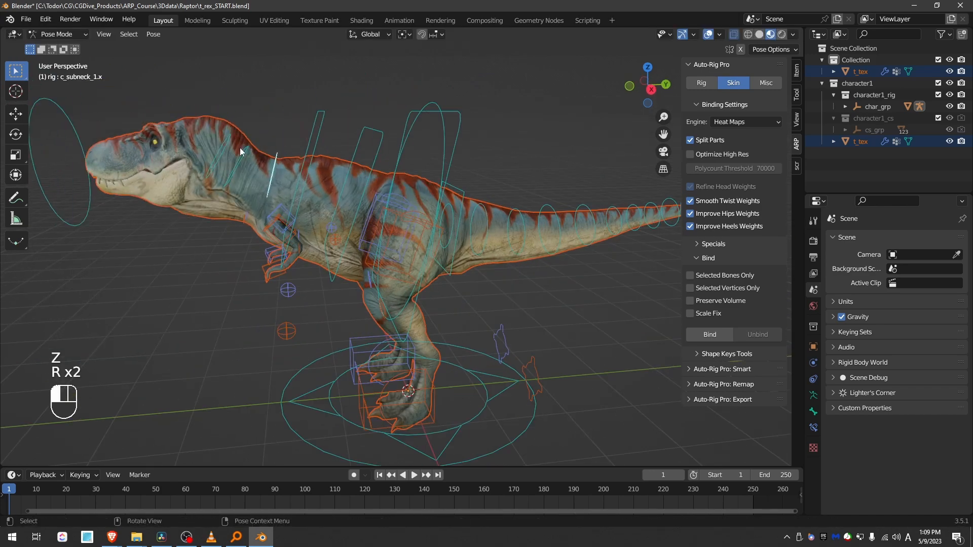
key(r)
key(r)
key(r)
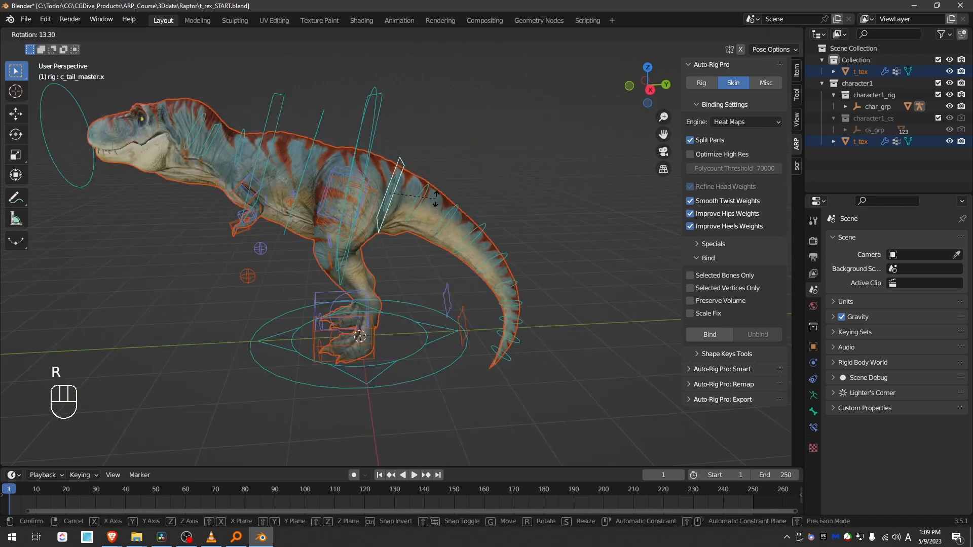
right_click(413, 133)
key(g)
right_click(404, 122)
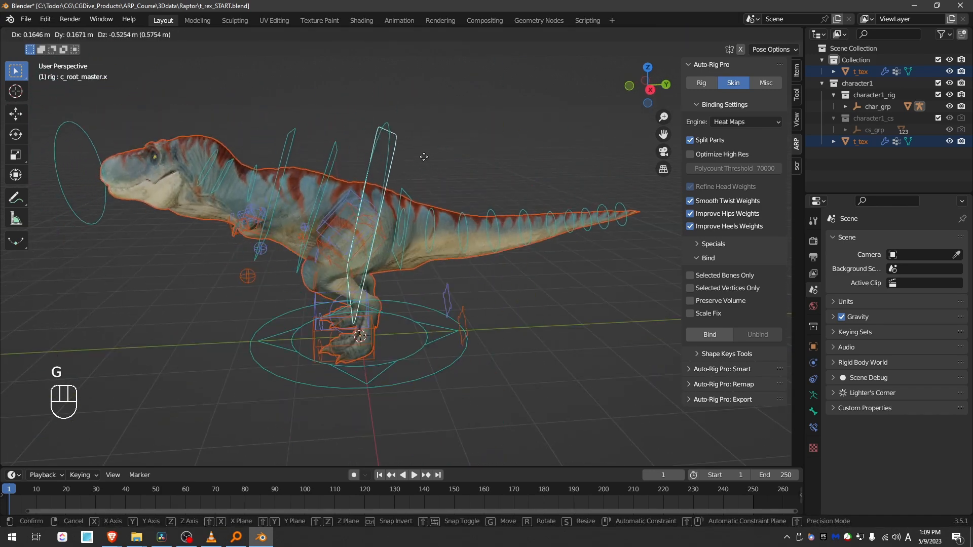
- Try rotating the head and neck master controllers to check how the neck bends
click(69, 175)
key(r)
key(r)
right_click(87, 207)
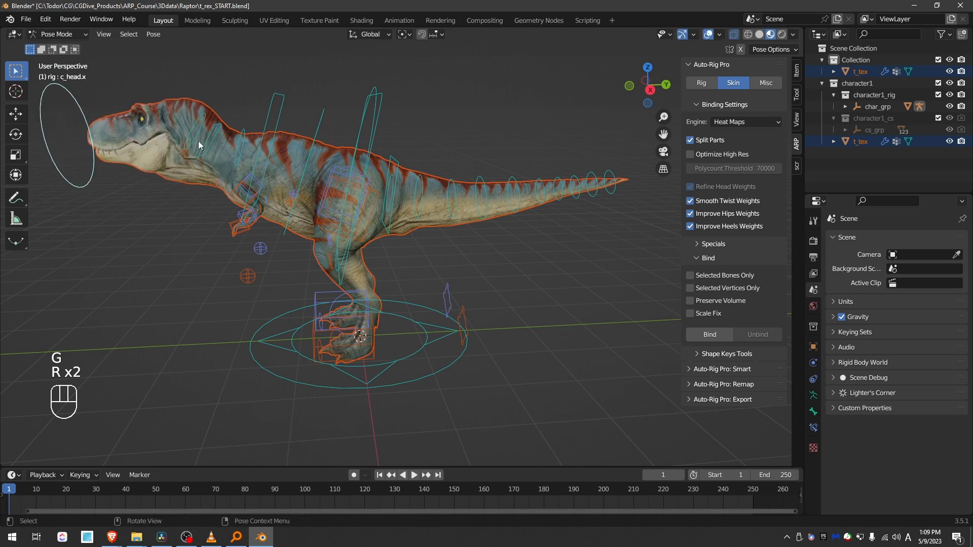
click(197, 141)
key(r)
right_click(198, 149)
click(208, 146)
key(r)
key(r)
right_click(228, 140)
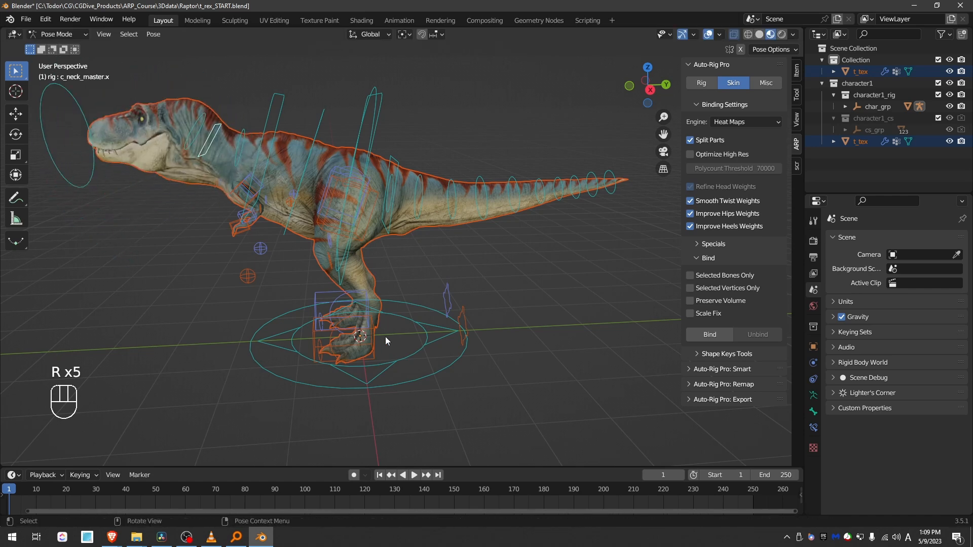
- Pose the left leg by moving its foot IK controller forward
click(376, 342)
key(g)
click(373, 308)
key(r)
key(g)
key(r)
key(g)
click(412, 294)
- Pose the left arm by moving its hand IK controller forward
scroll(236, 229, up, 3)
click(240, 230)
key(g)
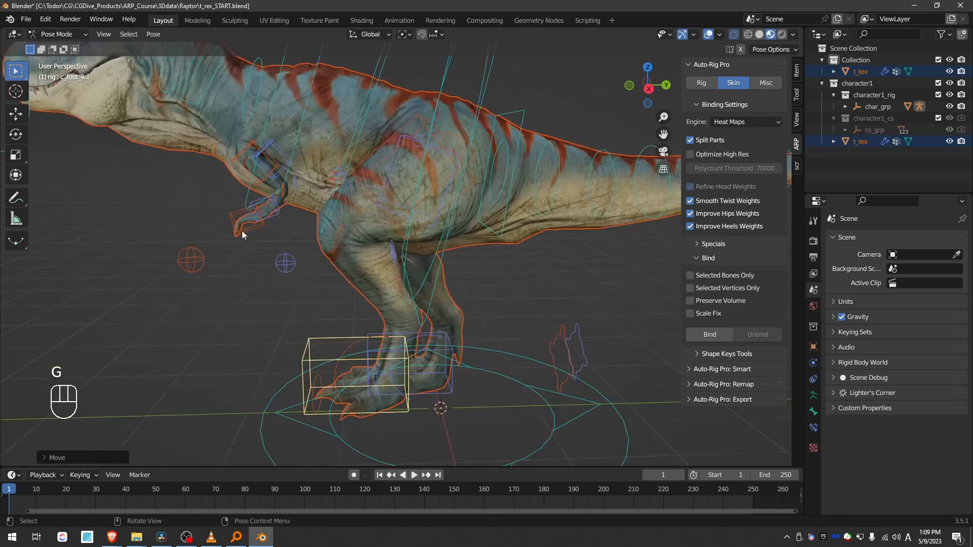
click(214, 231)
middle_drag(217, 239, 323, 245)
key(g)
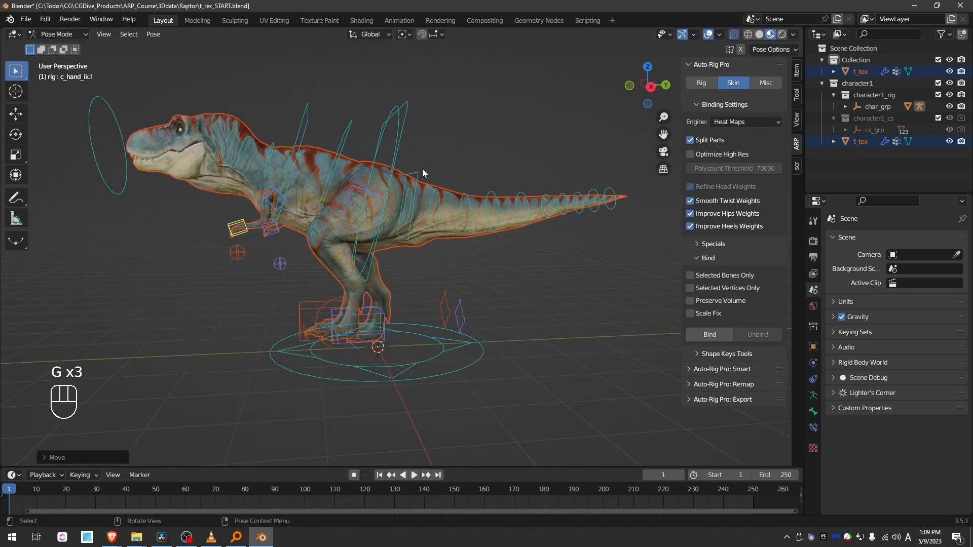
key(r)
click(314, 217)
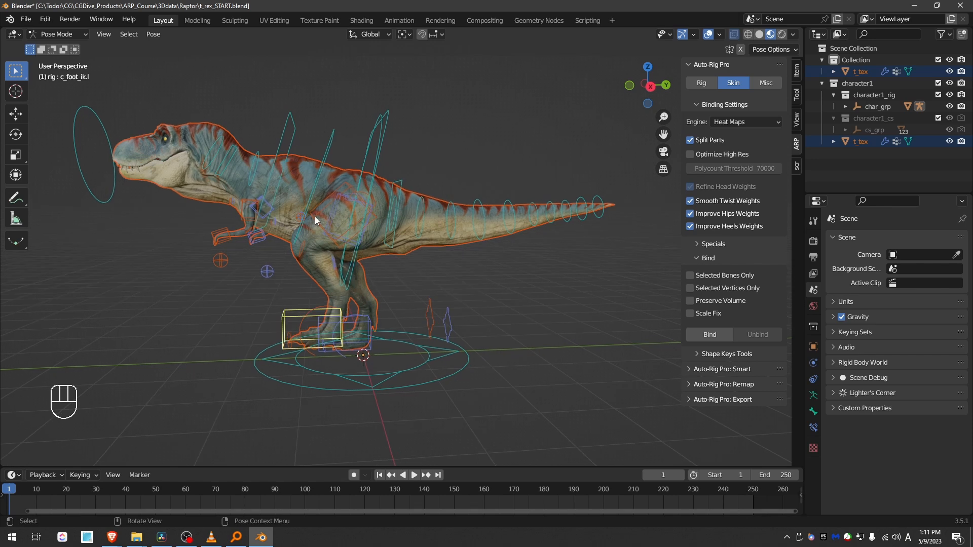
- Return the rig to reference bone editing
middle_drag(315, 217, 127, 144)
scroll(216, 253, up, 4)
middle_drag(214, 256, 424, 133)
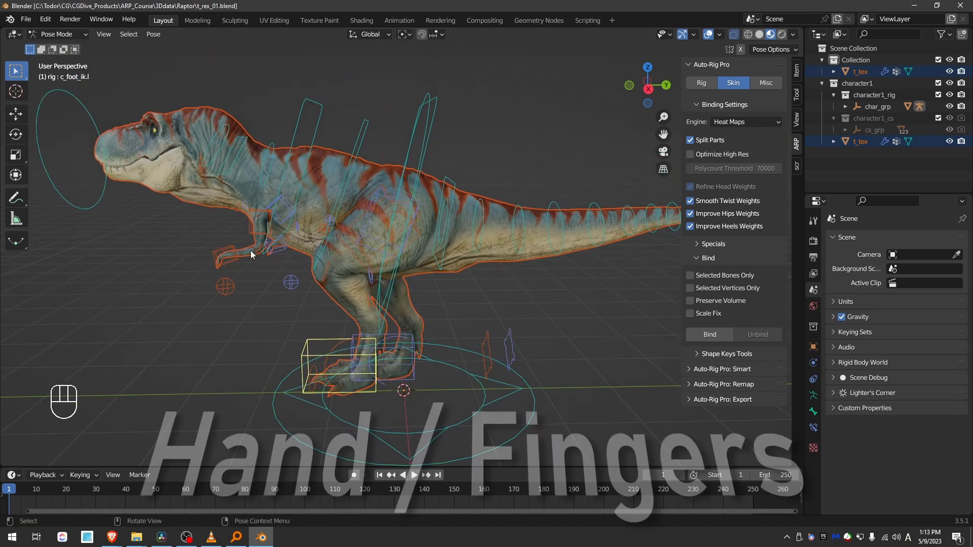
click(710, 83)
click(737, 205)
- Enable the Index and Ring fingers in the left arm's limb options
scroll(258, 263, up, 4)
middle_drag(306, 246, 429, 237)
click(412, 234)
click(404, 250)
click(400, 262)
click(734, 228)
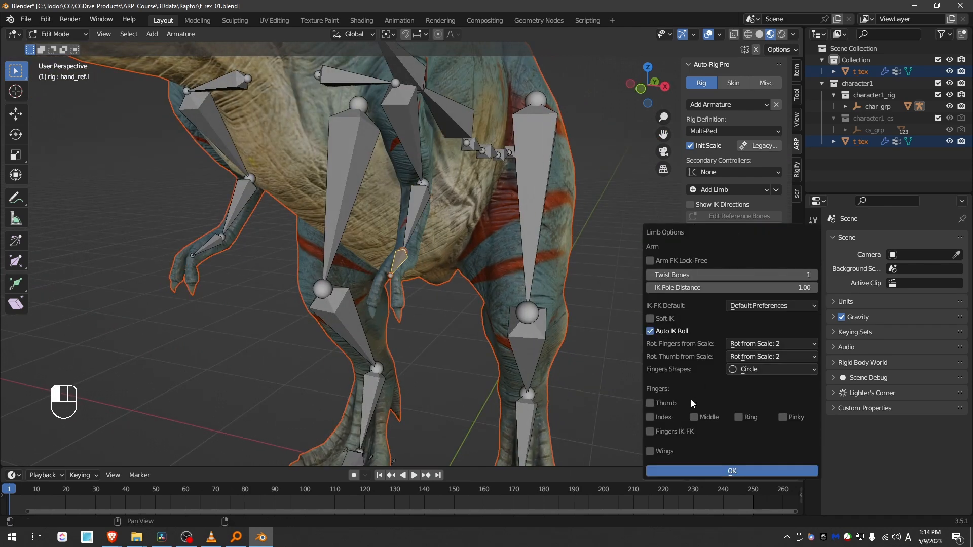
click(651, 417)
click(724, 474)
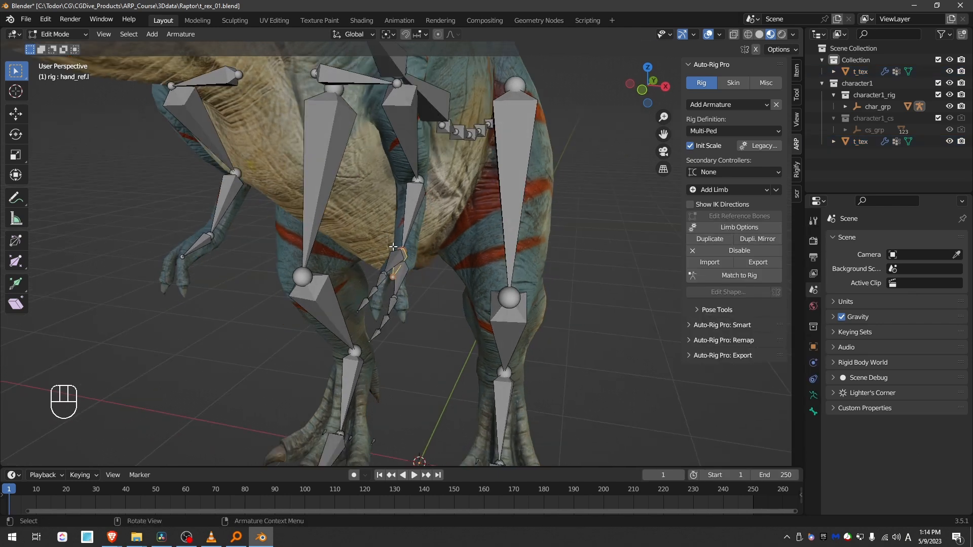
- Remove the Index and Ring fingers from the left arm limb
key(ctrl+z)
key(ctrl+shift+z)
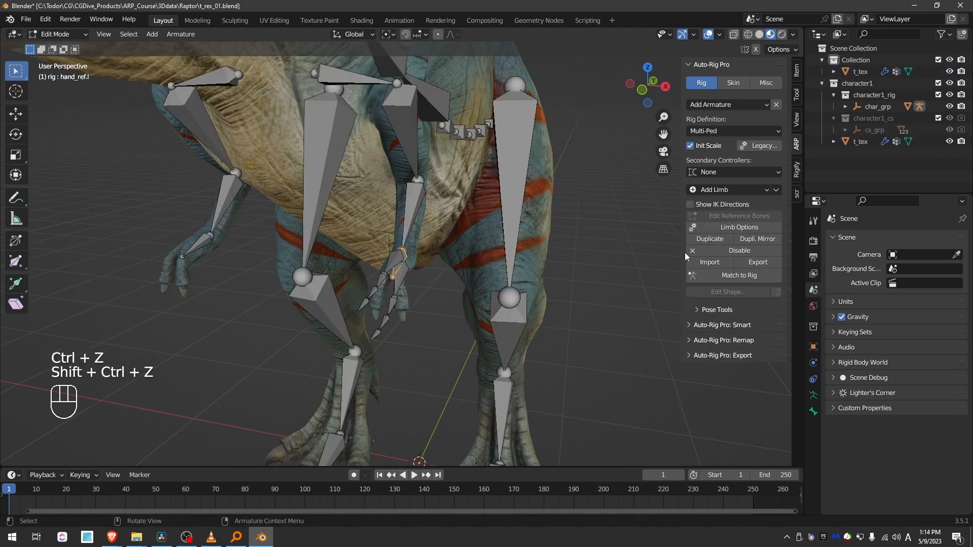
click(736, 228)
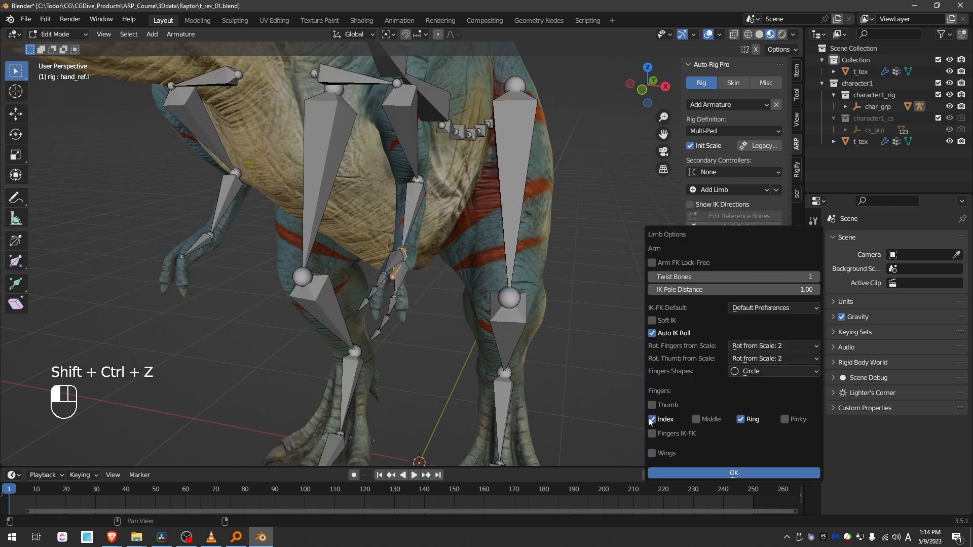
click(753, 474)
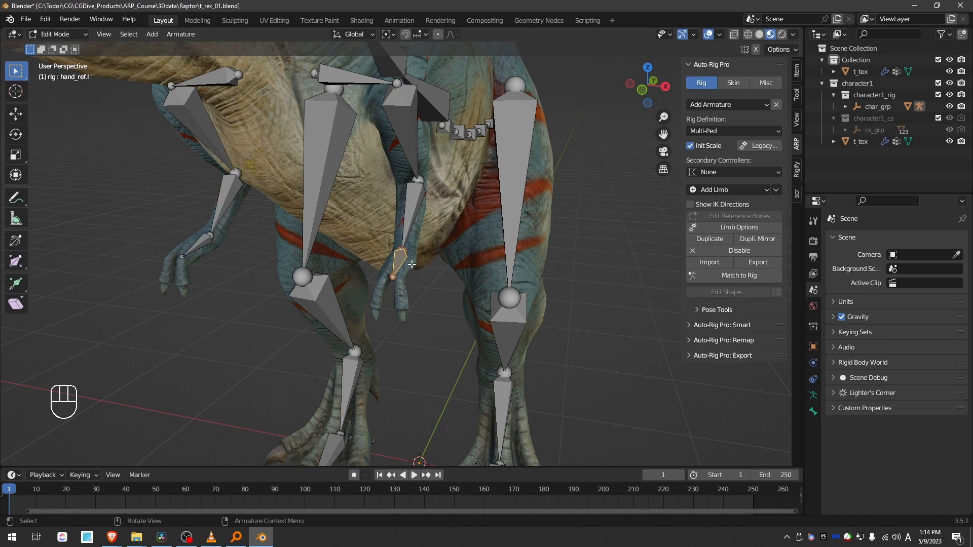
- Adjust the left hand reference bone's roll and add the Index and Ring fingers to the limb again
key(ctrl+r)
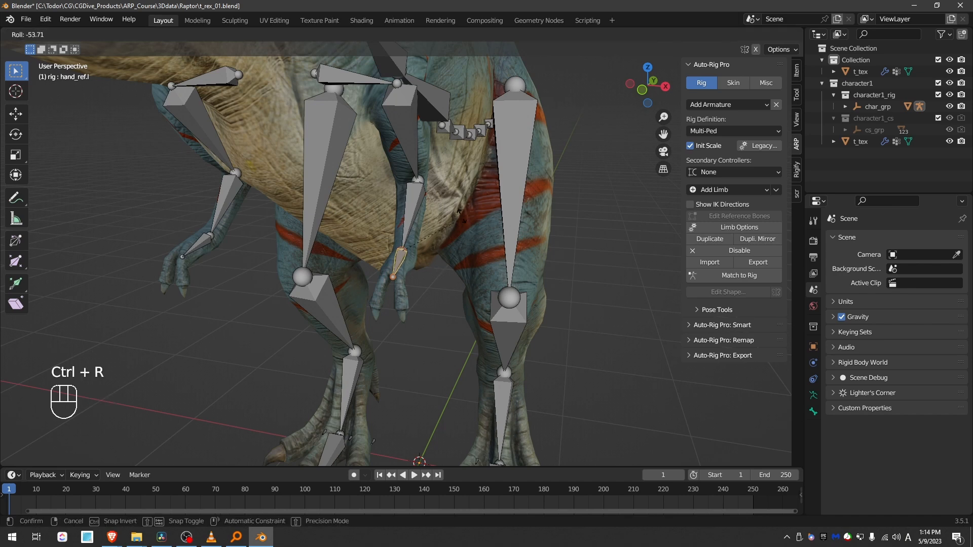
click(447, 201)
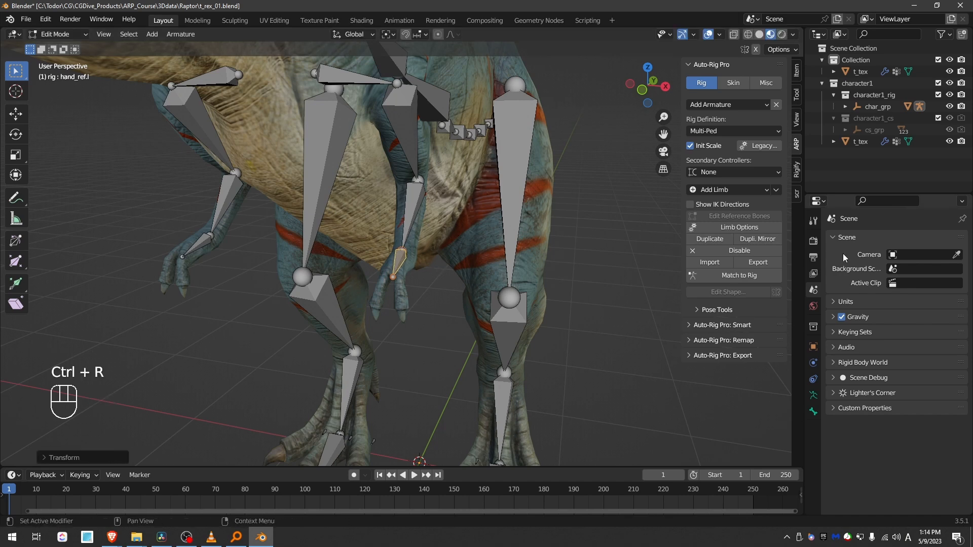
click(739, 227)
click(765, 469)
middle_drag(406, 324, 372, 335)
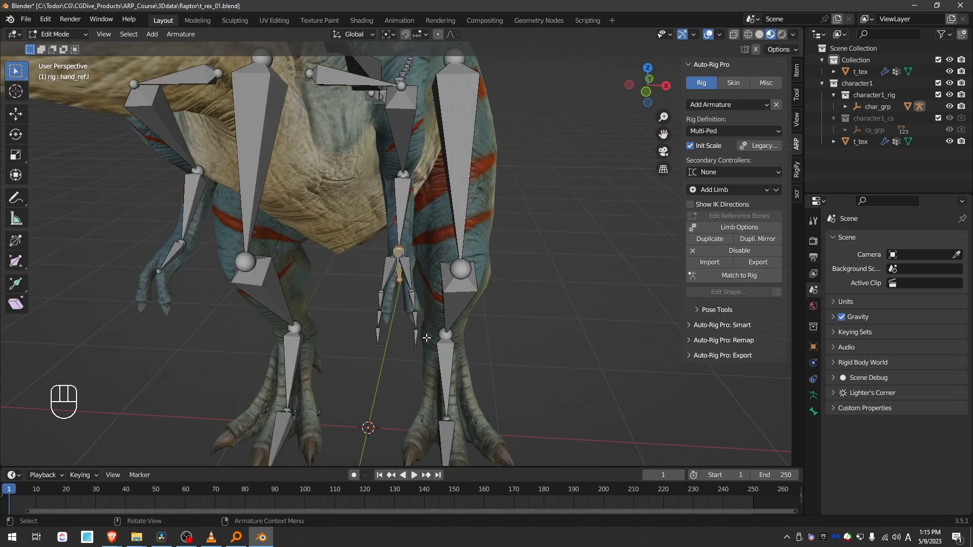
- Turn on X-axis mirroring for the armature and roll the left hand reference bone
click(755, 50)
middle_drag(468, 249, 475, 249)
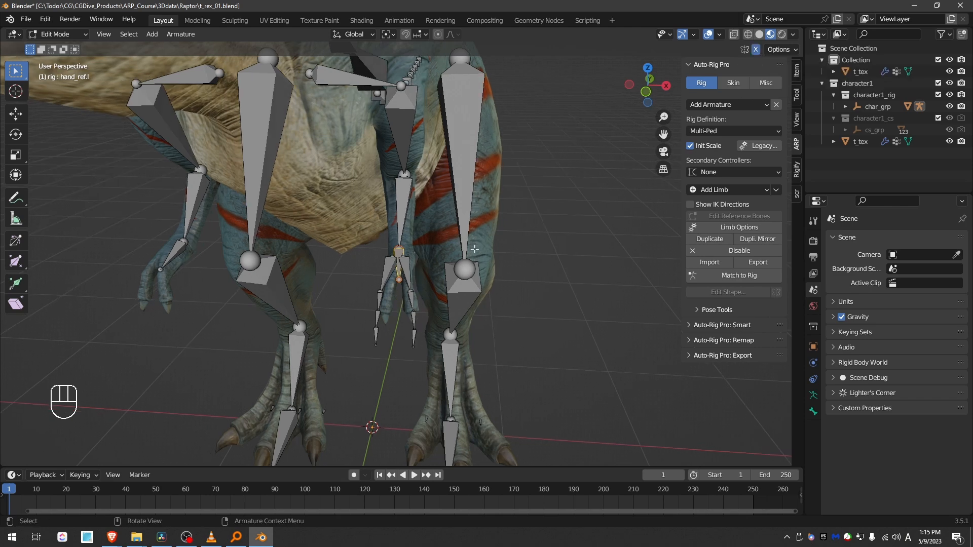
key(ctrl+r)
click(79, 258)
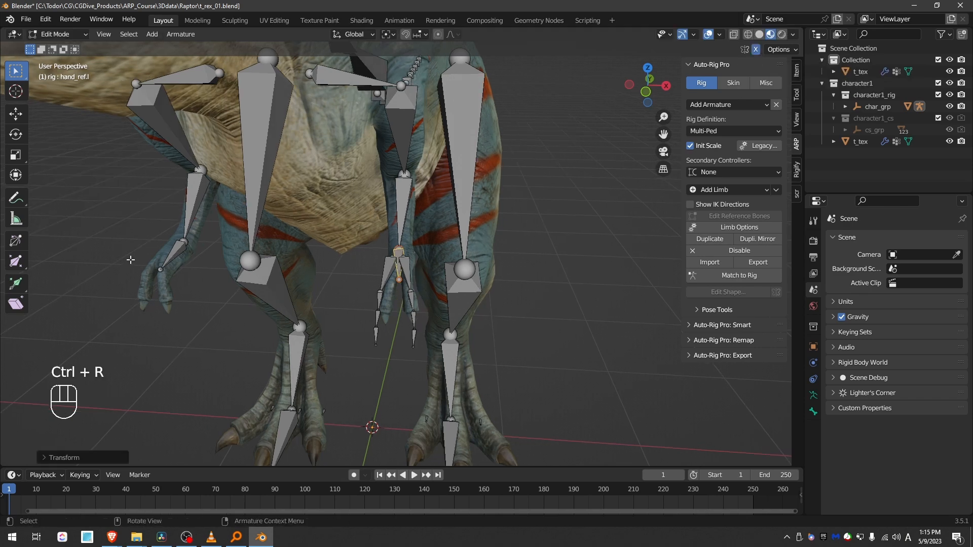
- Enable the Index and Ring fingers for the right arm limb
click(177, 254)
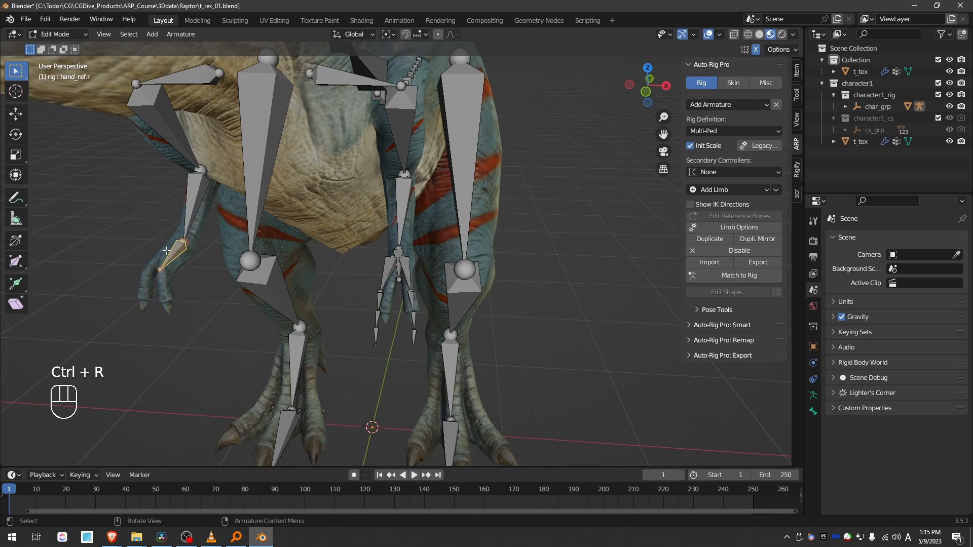
click(739, 227)
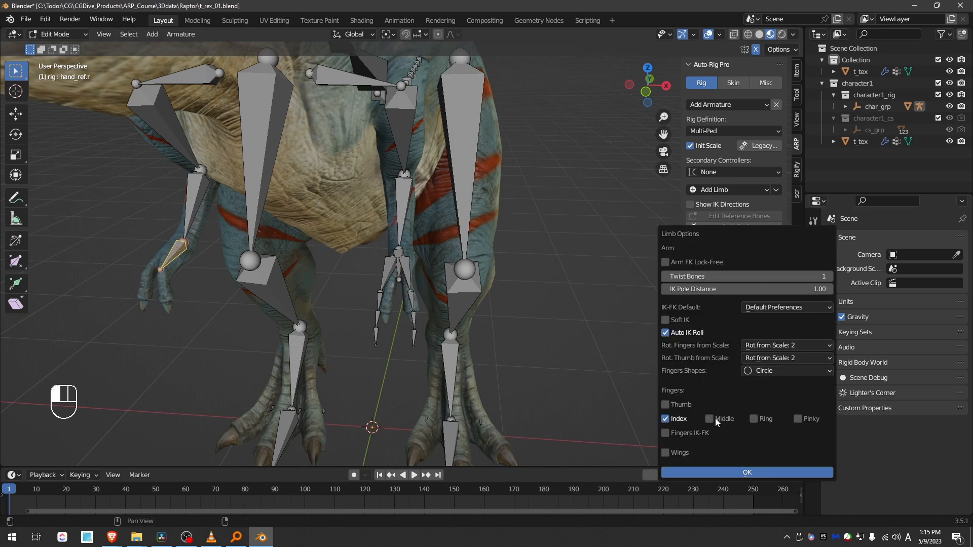
click(754, 419)
click(759, 472)
- Select the left Ring finger's reference bones, scale them and move them towards the finger
scroll(400, 303, up, 2)
shift+click(400, 303)
shift+click(407, 332)
shift+click(409, 356)
middle_drag(426, 360, 390, 330)
key(s)
click(424, 335)
key(g)
click(440, 304)
- Fit the left Ring finger's tip and joints along the finger in the right orthographic view
key(KP_3)
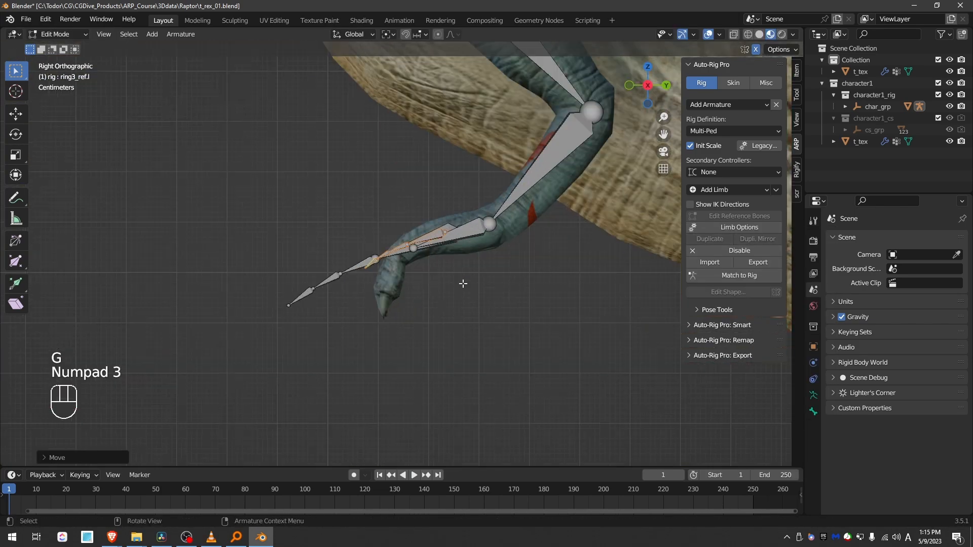
key(g)
click(380, 269)
key(g)
click(380, 325)
click(394, 250)
key(g)
click(396, 252)
click(409, 242)
key(g)
click(412, 244)
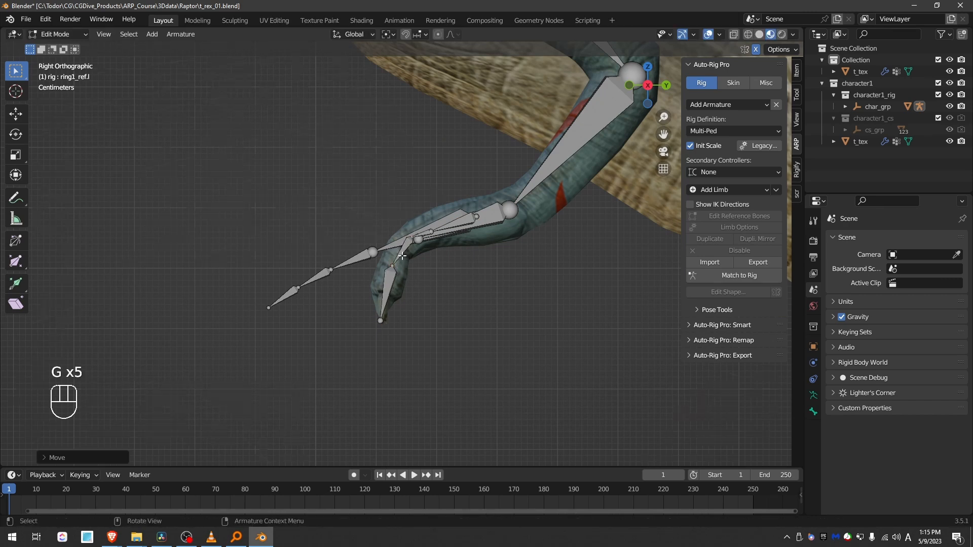
- Set snapping to Volume and snap the left Ring finger's tip joint inside the claw
middle_drag(354, 243, 429, 267)
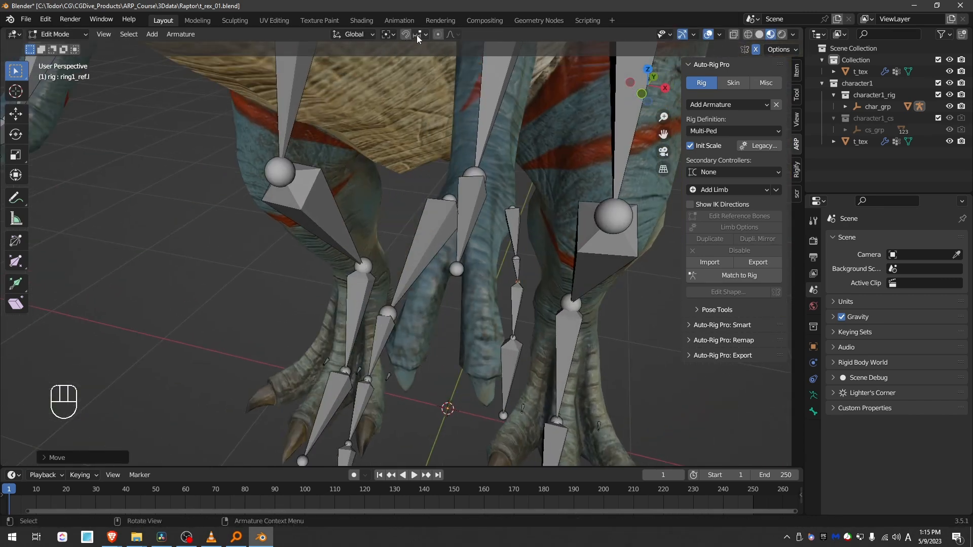
click(417, 35)
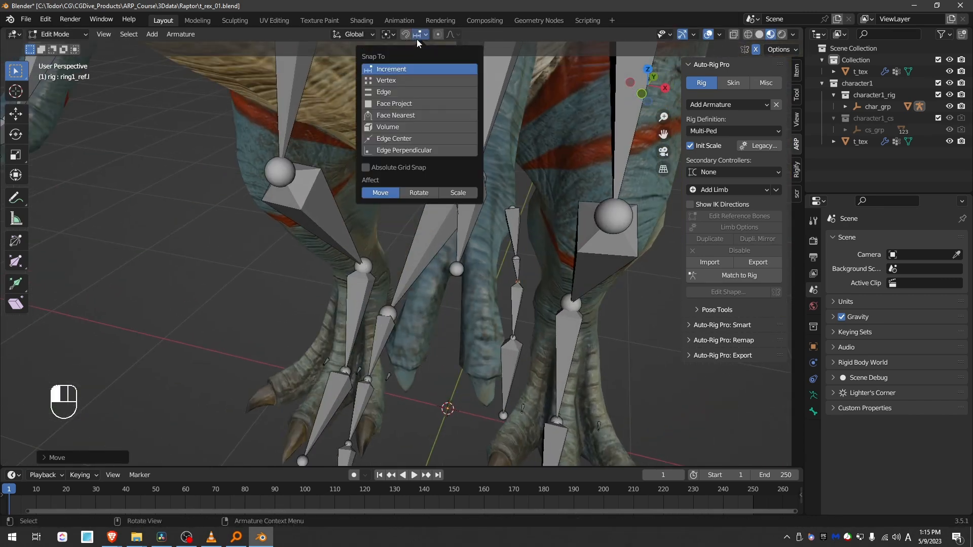
click(399, 129)
middle_drag(426, 71, 427, 49)
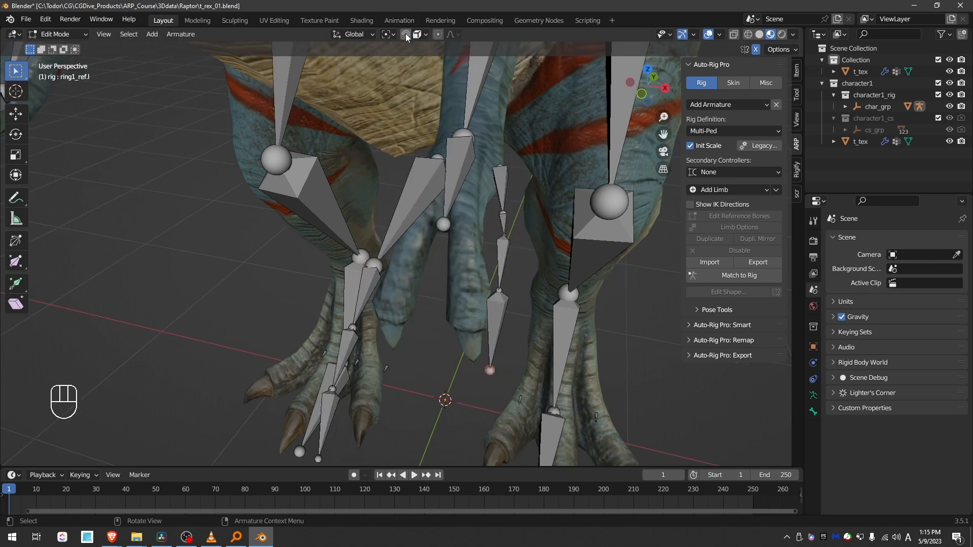
key(g)
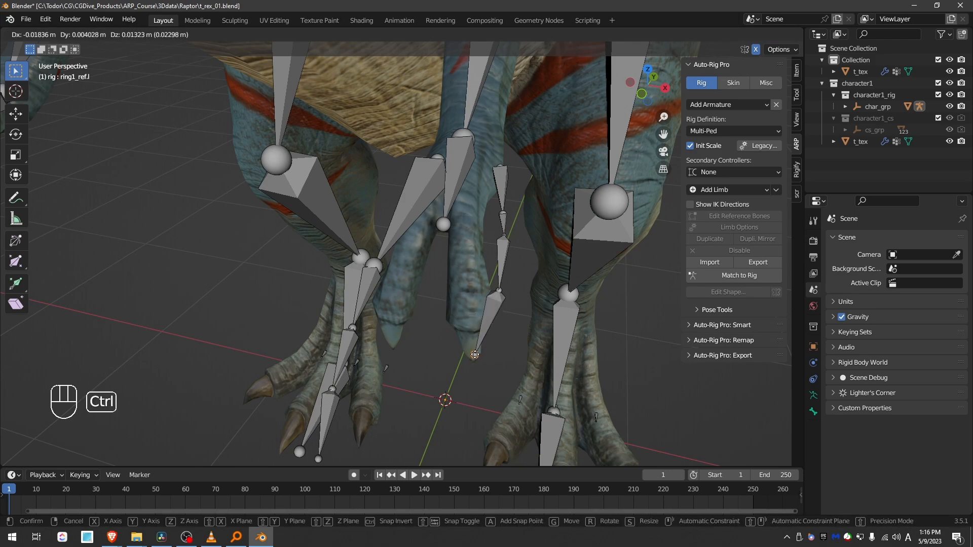
click(473, 358)
- Snap the left Ring finger's intermediate joints to the centre of the finger mesh
middle_drag(473, 359, 509, 288)
key(g)
click(491, 289)
click(505, 231)
key(g)
key(g)
middle_drag(498, 203, 500, 252)
key(g)
click(456, 324)
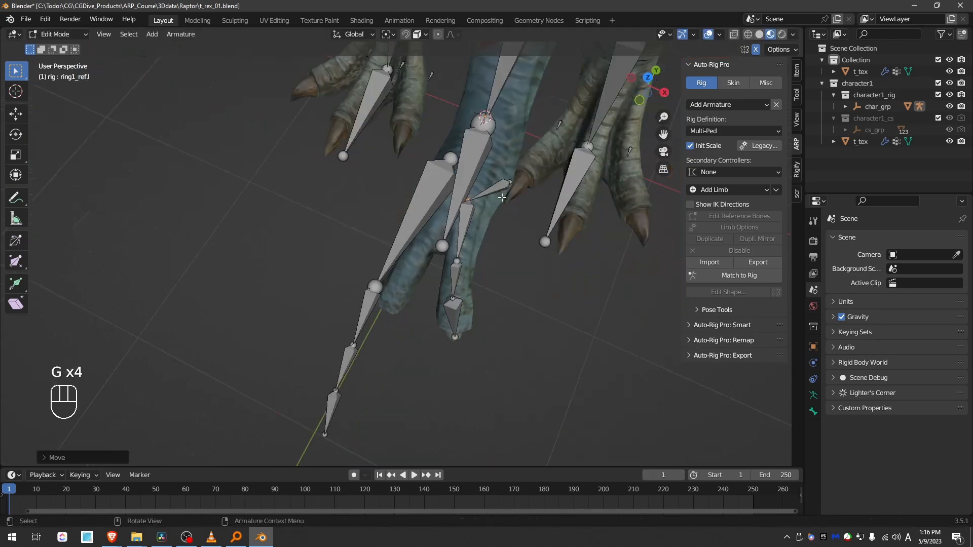
- Adjust the left Ring finger's knuckle and base joints so the chain follows the hand and finger
key(g)
key(g)
key(g)
click(453, 275)
middle_drag(455, 284, 471, 218)
key(g)
middle_drag(464, 263, 446, 330)
key(g)
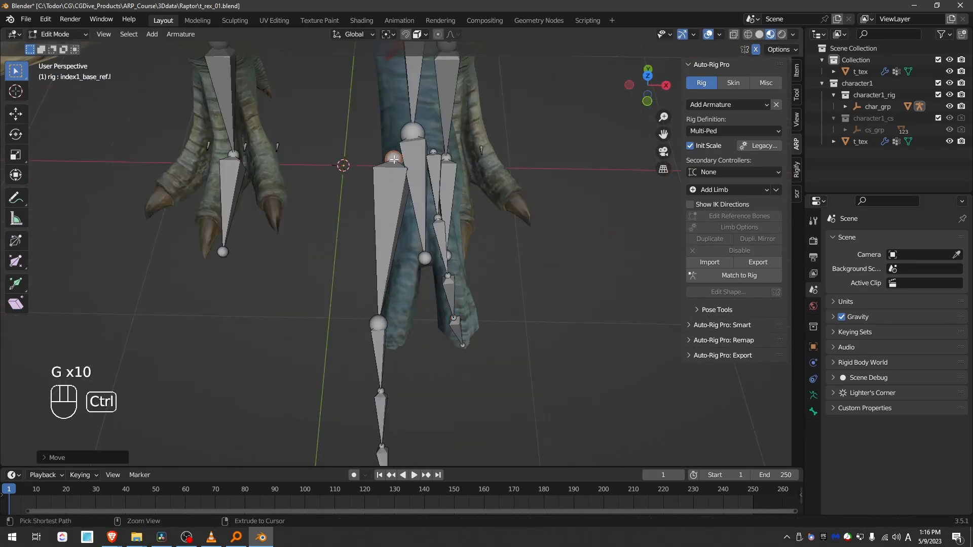
- Place the left Index finger's base bone and first joints inside the hand and finger mesh with Volume snapping
key(g)
key(g)
click(399, 245)
key(g)
key(g)
click(395, 161)
key(g)
key(g)
click(416, 141)
key(g)
click(398, 306)
key(g)
- Fit the left Index finger's remaining joints inside the finger down to the claw
middle_drag(405, 284, 475, 181)
click(560, 234)
key(g)
click(448, 213)
ctrl+middle_drag(448, 212, 528, 163)
key(g)
click(427, 182)
key(g)
scroll(429, 186, down, 5)
- Match the rig to the edited reference bones and return to Object Mode
middle_drag(429, 203, 249, 239)
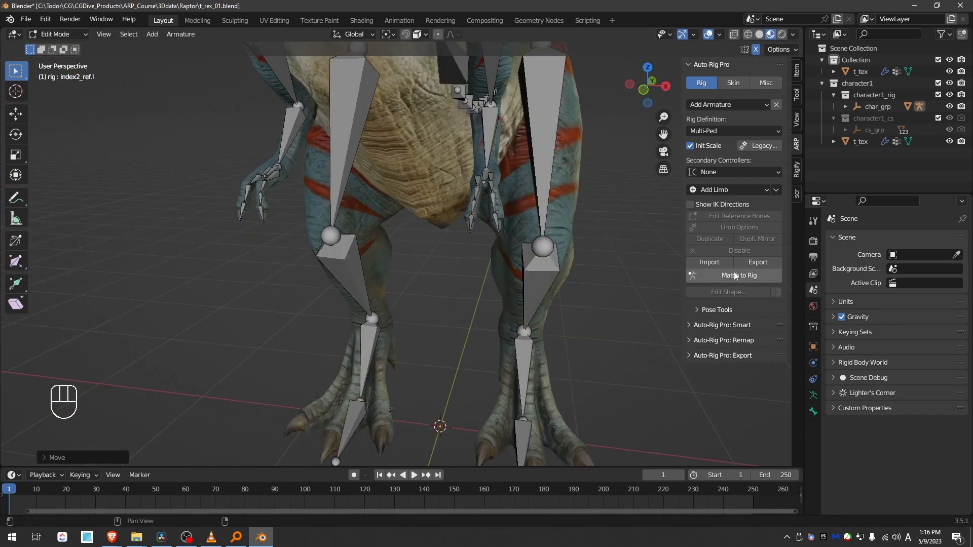
click(737, 275)
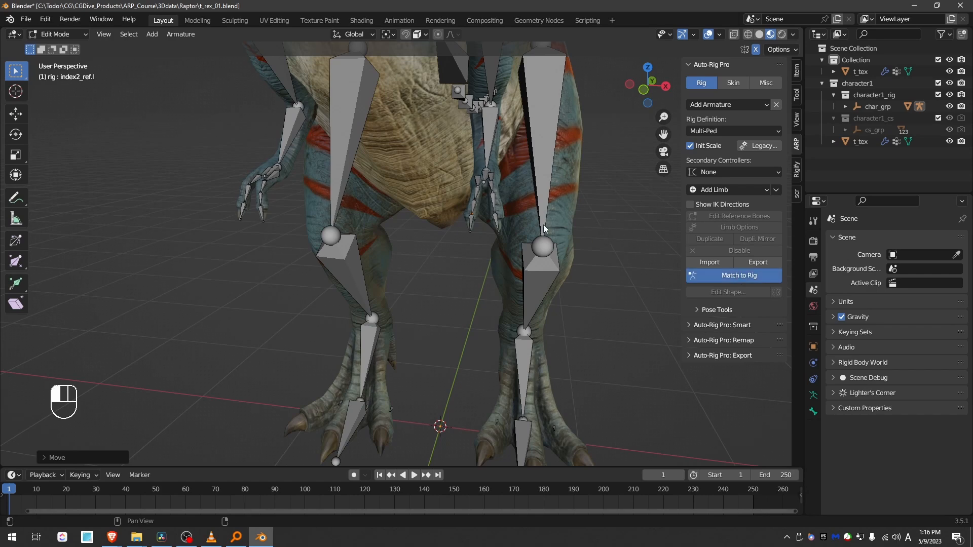
key(Tab)
- Bind the T-Rex meshes to the rig with Heat Maps, removing existing armature modifiers and vertex groups
shift+click(457, 138)
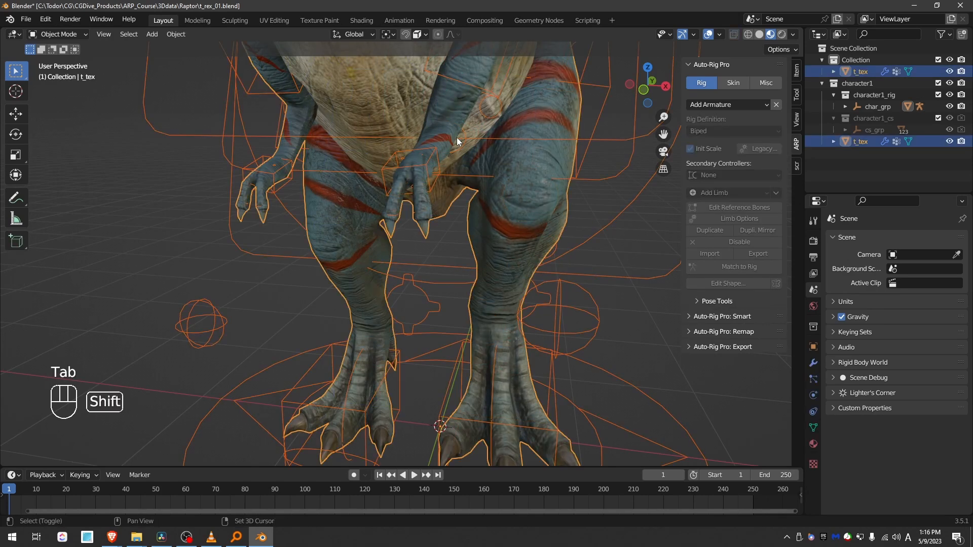
key(ctrl+z)
shift+click(264, 132)
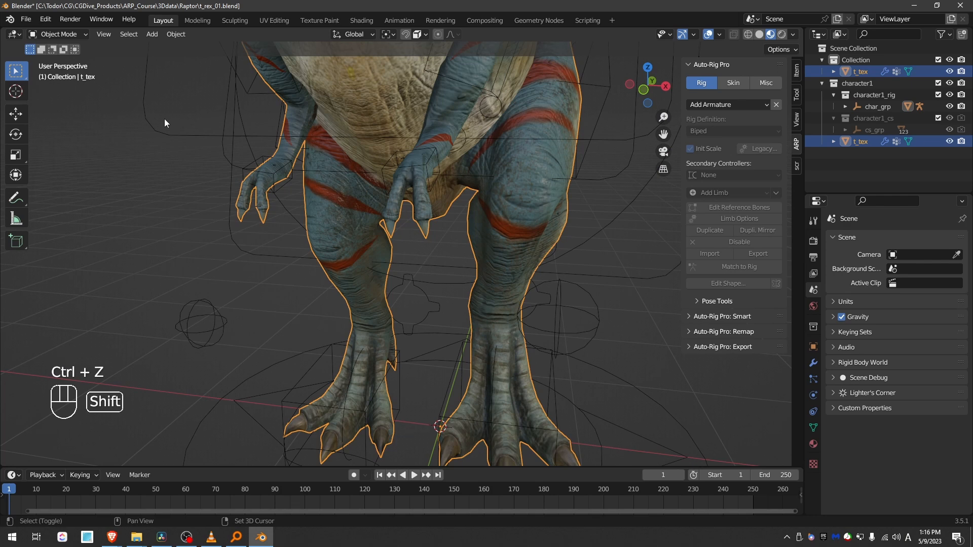
click(733, 83)
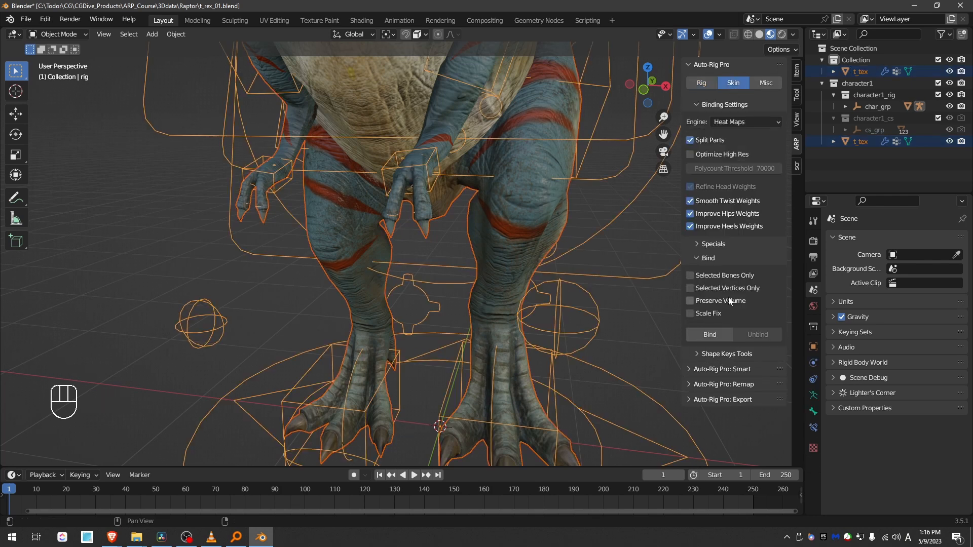
click(719, 336)
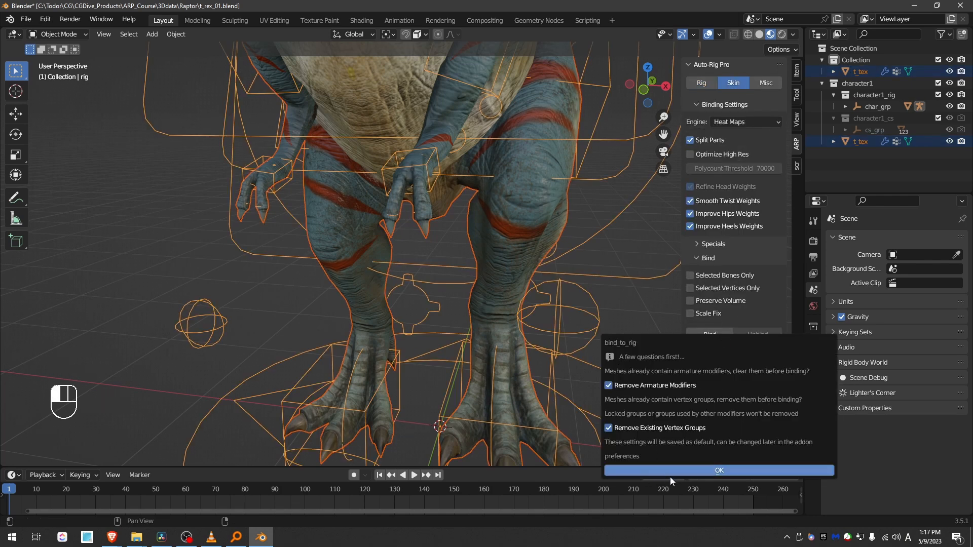
click(684, 474)
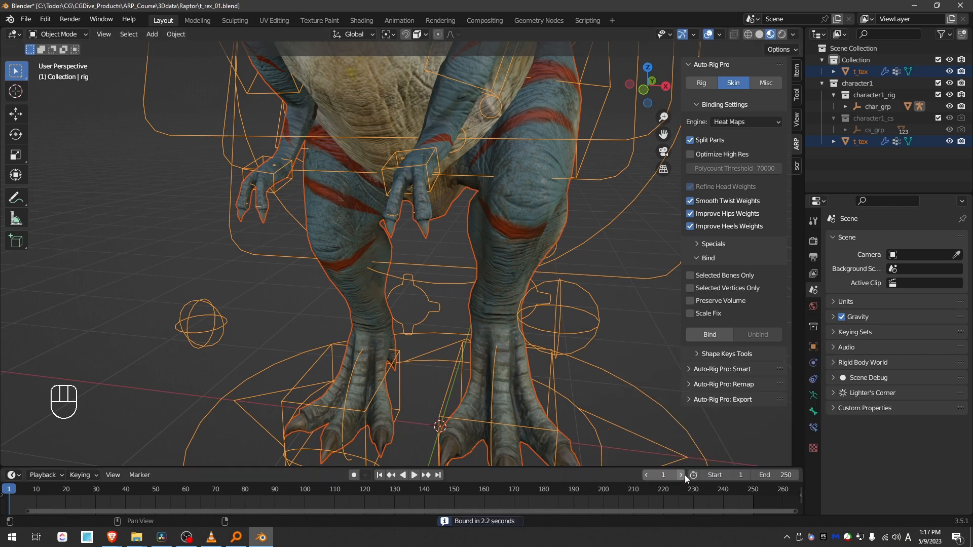
- Test the left hand's finger controls in Pose Mode by rotating each one and cancelling the rotation
middle_drag(393, 218, 371, 213)
key(Tab)
scroll(251, 278, up, 1)
click(195, 215)
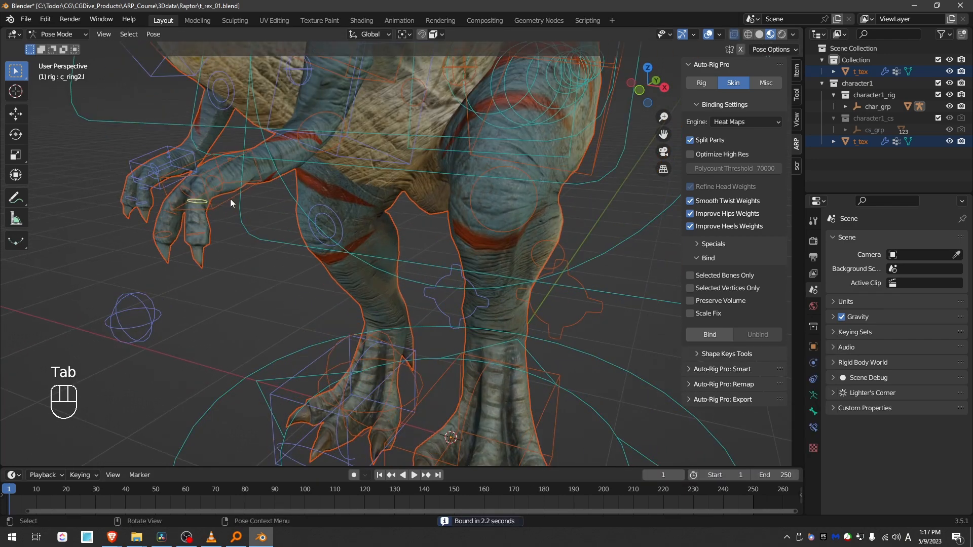
middle_drag(229, 199, 211, 191)
key(r)
right_click(249, 211)
click(203, 192)
key(r)
right_click(190, 203)
click(180, 187)
key(r)
right_click(137, 208)
- Test-rotate the right hand's finger controls, including the Index finger, and discard the rotations
middle_drag(96, 220, 220, 224)
click(220, 225)
key(r)
click(243, 270)
middle_drag(243, 269, 269, 173)
key(alt+r)
scroll(192, 239, up, 3)
click(268, 171)
key(r)
key(r)
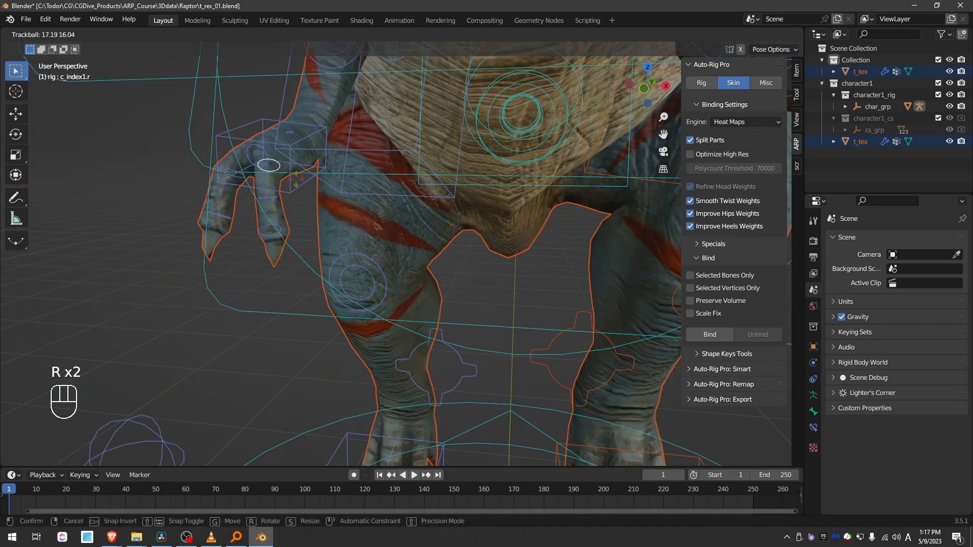
right_click(345, 309)
- Clear the rotation, location and scale of all pose controls
scroll(354, 316, down, 6)
middle_drag(386, 320, 472, 315)
key(a)
key(alt+r)
key(alt+g)
key(alt+s)
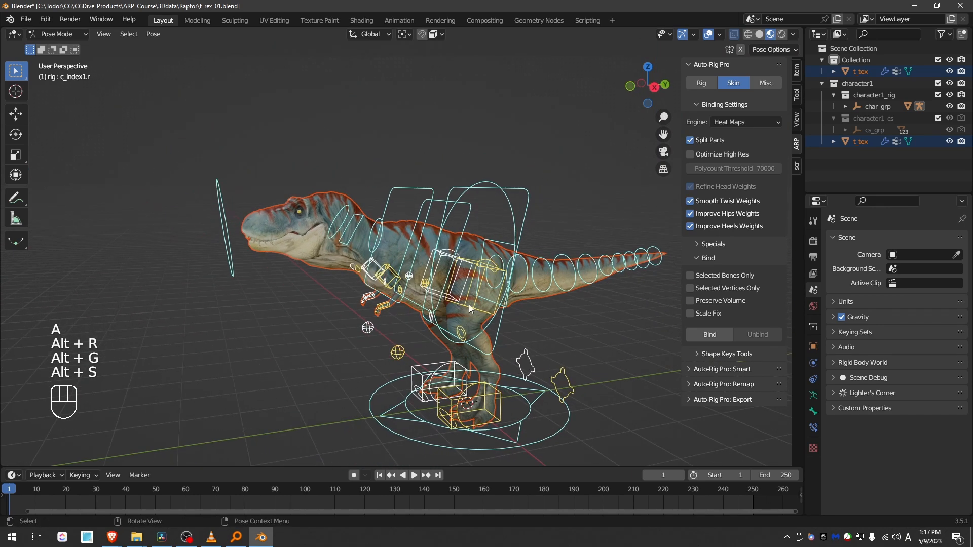
key(z)
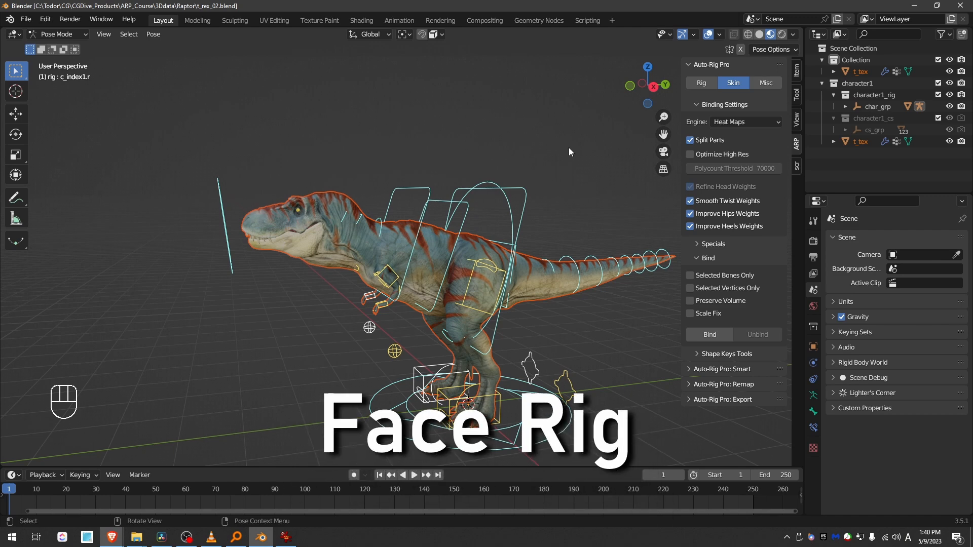
- Start editing the rig's reference bones and work in the right orthographic view
click(701, 83)
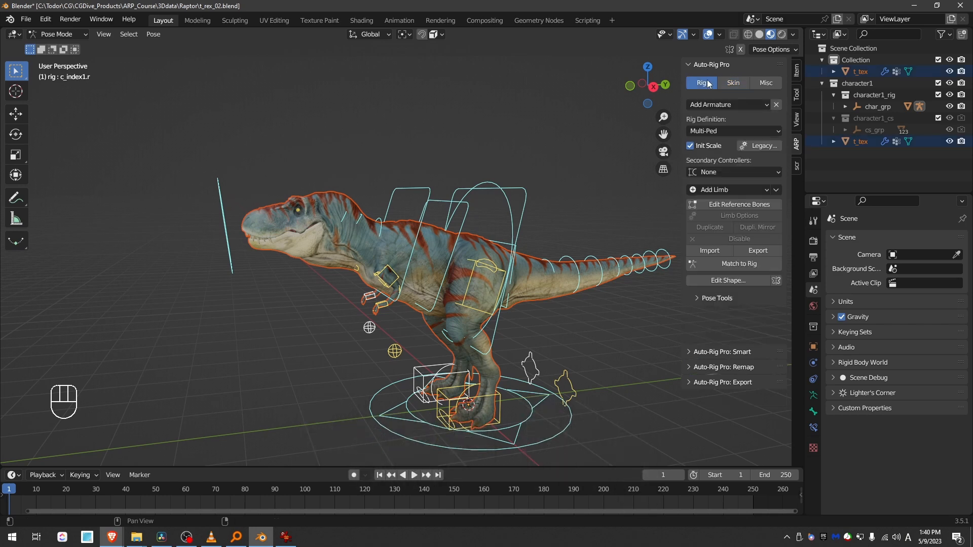
click(740, 205)
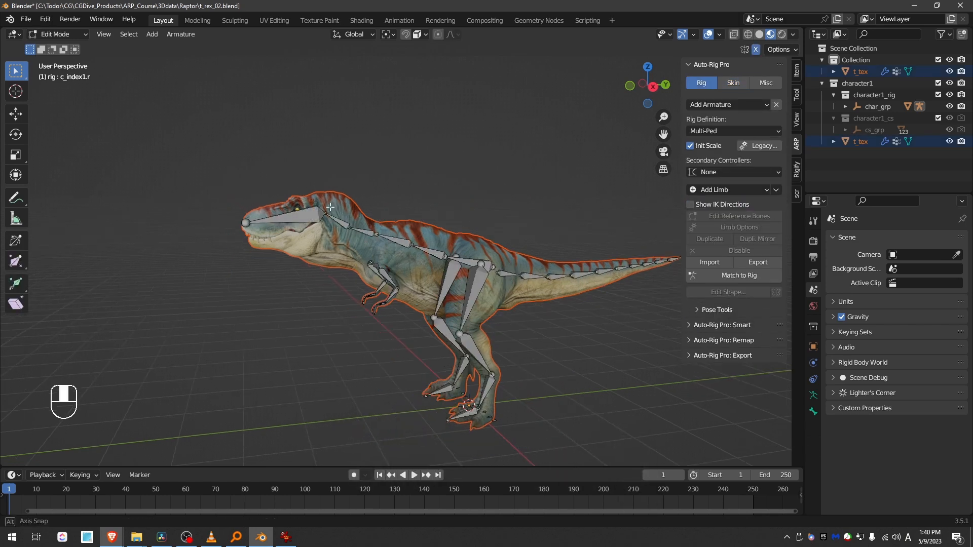
key(KP_3)
- Try the Facial option on the head limb and turn it off again
click(774, 228)
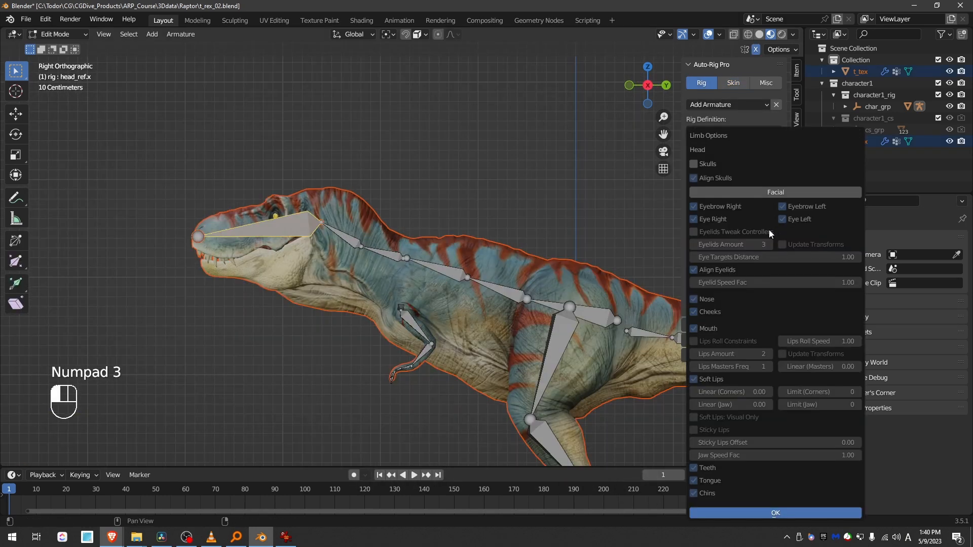
click(749, 510)
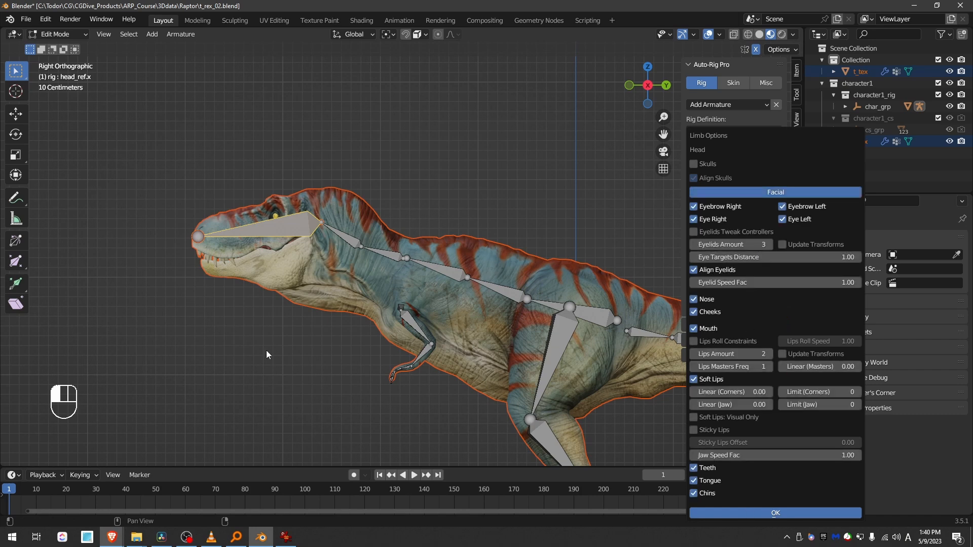
drag(229, 332, 262, 356)
key(ctrl+z)
key(d)
key(d)
click(736, 229)
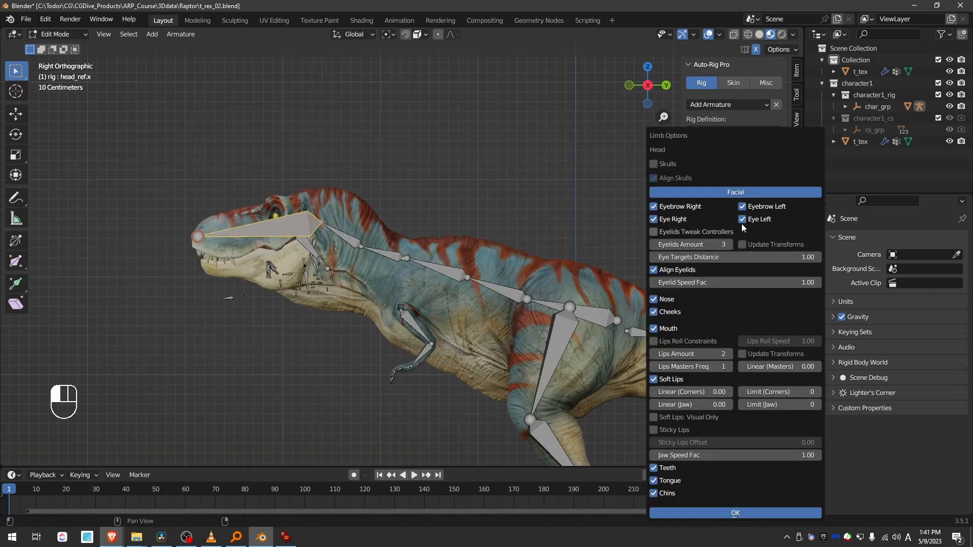
click(735, 513)
- Move the head reference bone's tip upright to the top of the skull and enable Facial for the head limb
key(g)
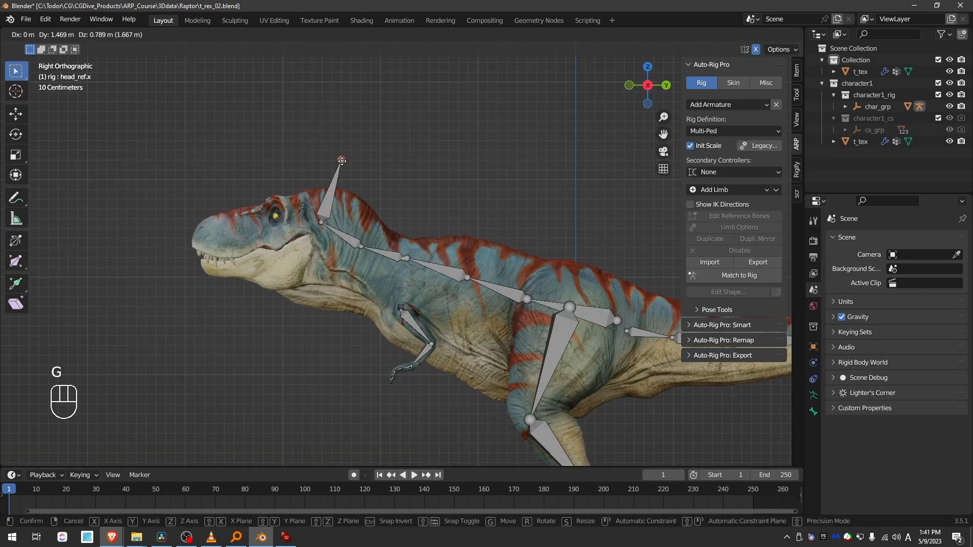
click(320, 183)
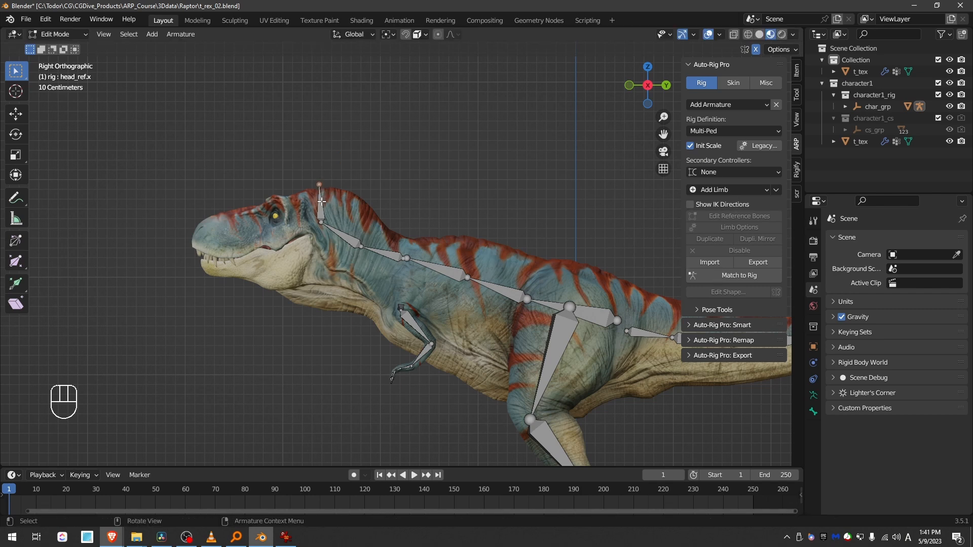
click(738, 227)
click(710, 196)
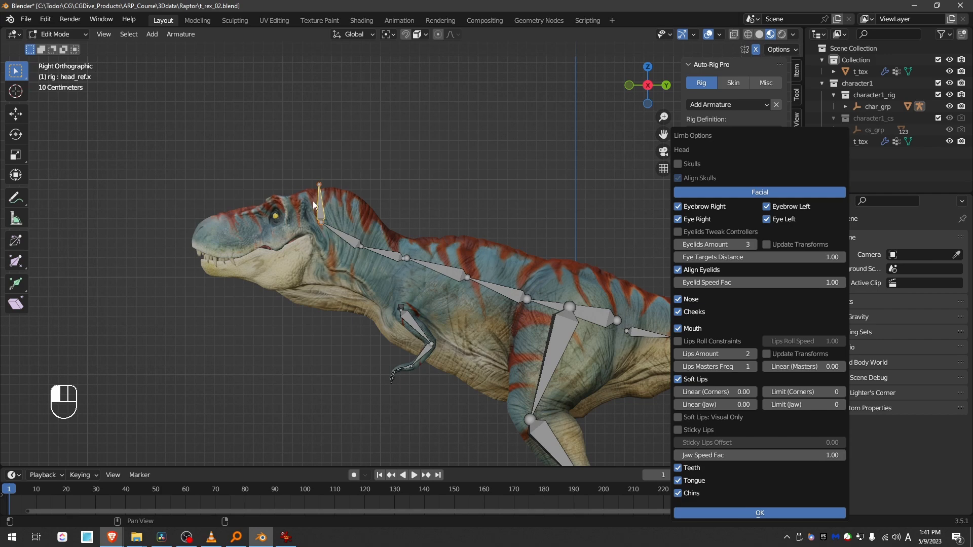
scroll(305, 204, up, 6)
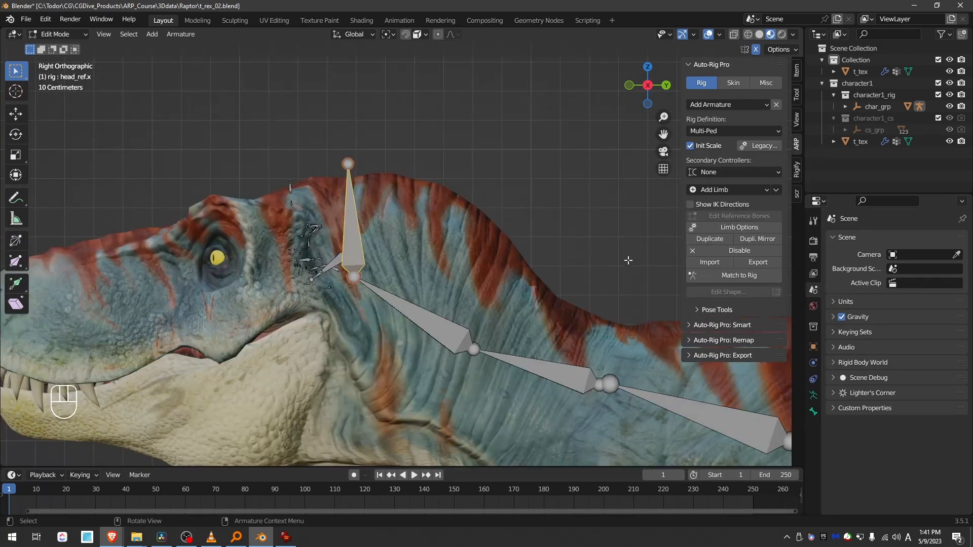
- Turn off Cheeks and Chins and set Lips Amount to 1 in the head's limb options
click(712, 230)
drag(669, 139, 474, 88)
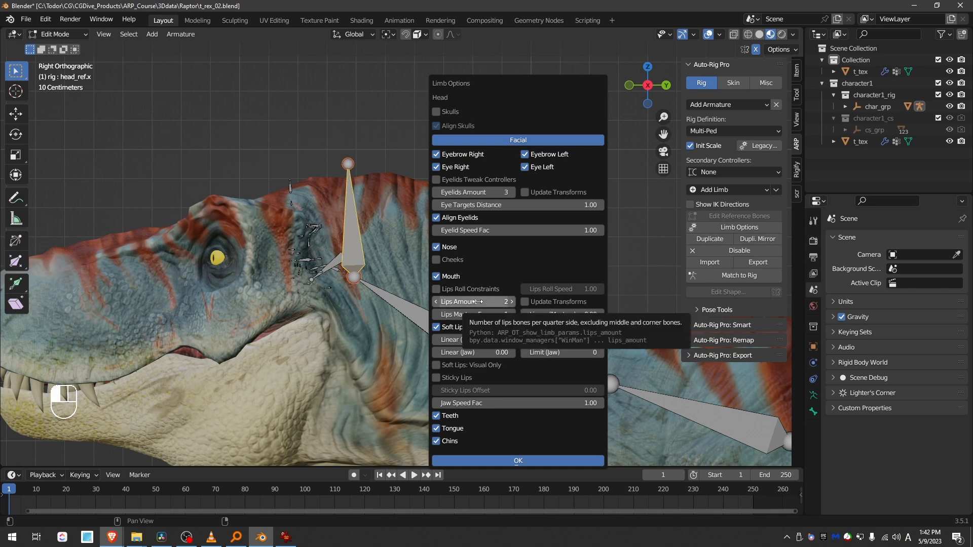
click(437, 303)
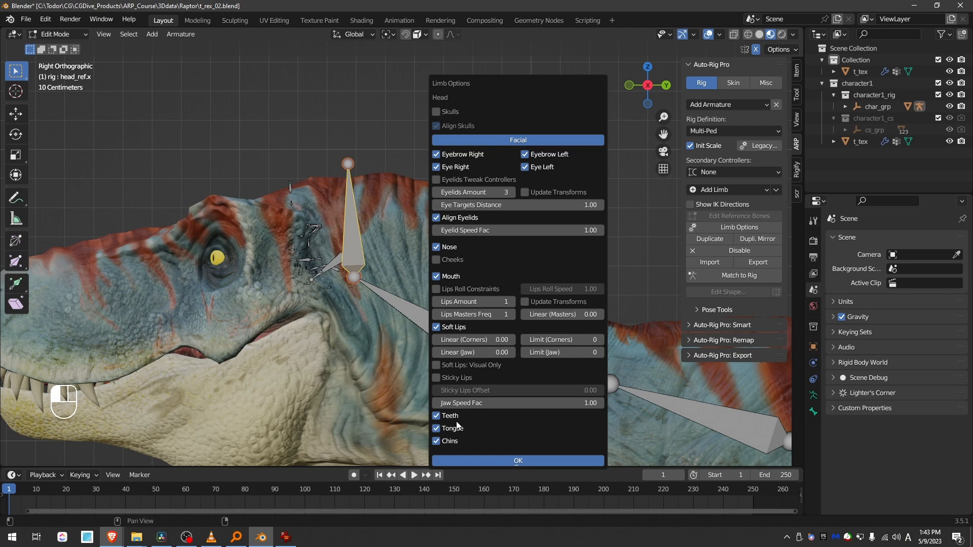
click(441, 442)
click(507, 461)
- Select all the facial reference bones, move them onto the face and scale them up to the muzzle
drag(274, 131, 360, 248)
key(g)
click(288, 264)
key(s)
click(442, 322)
key(g)
click(363, 357)
scroll(363, 357, down, 1)
- Place the jaw bone's base at the jaw hinge and its tip at the front of the lower jaw
click(298, 310)
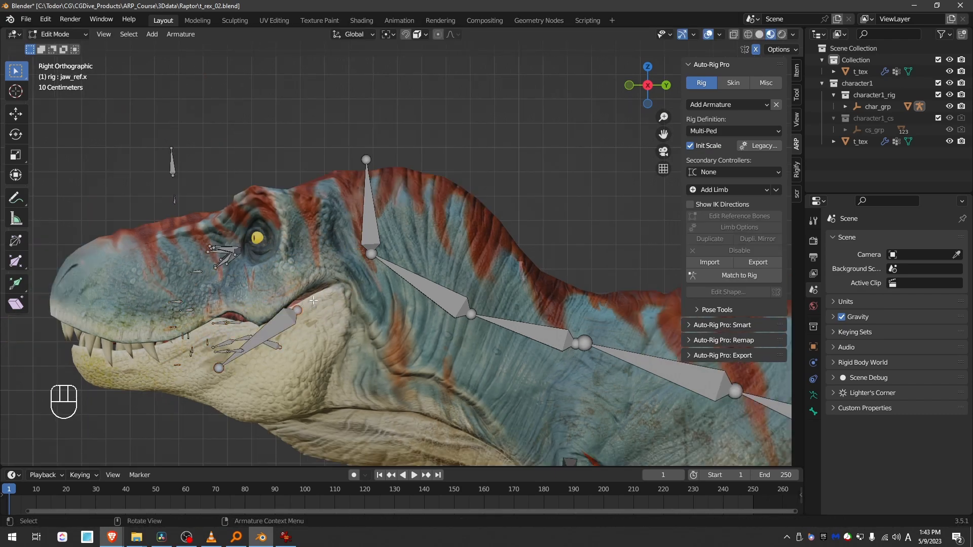
key(g)
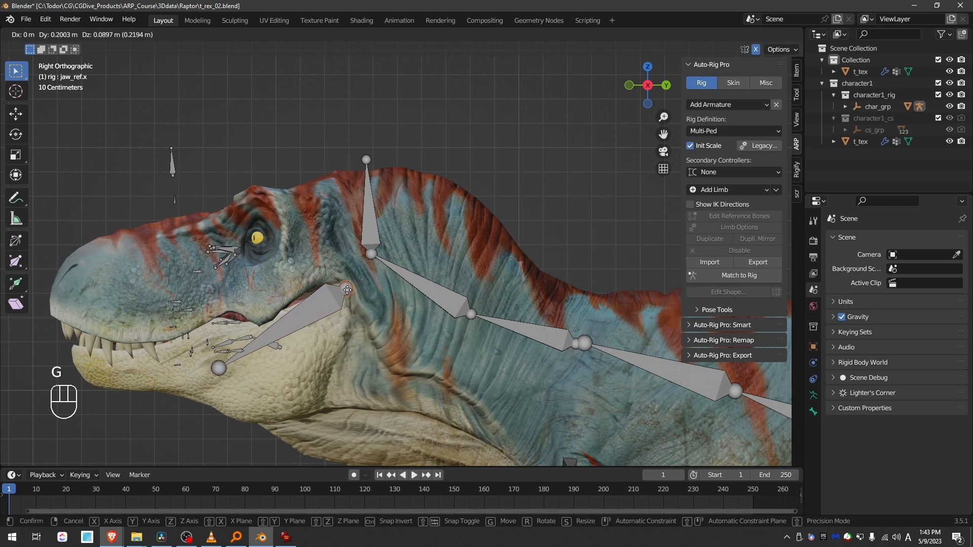
click(346, 288)
key(g)
click(84, 372)
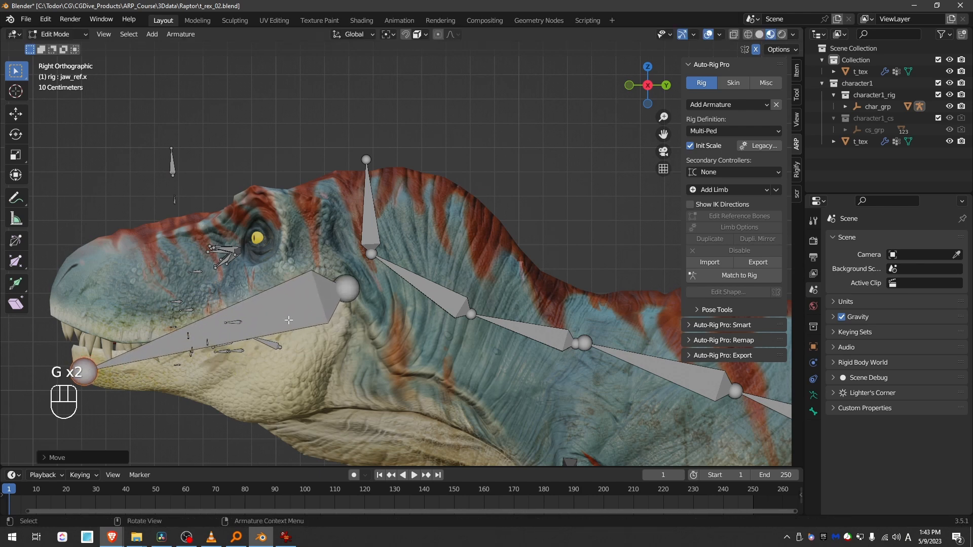
- Set the armature's viewport display type to Stick
click(311, 295)
click(813, 396)
click(874, 374)
click(859, 390)
click(916, 407)
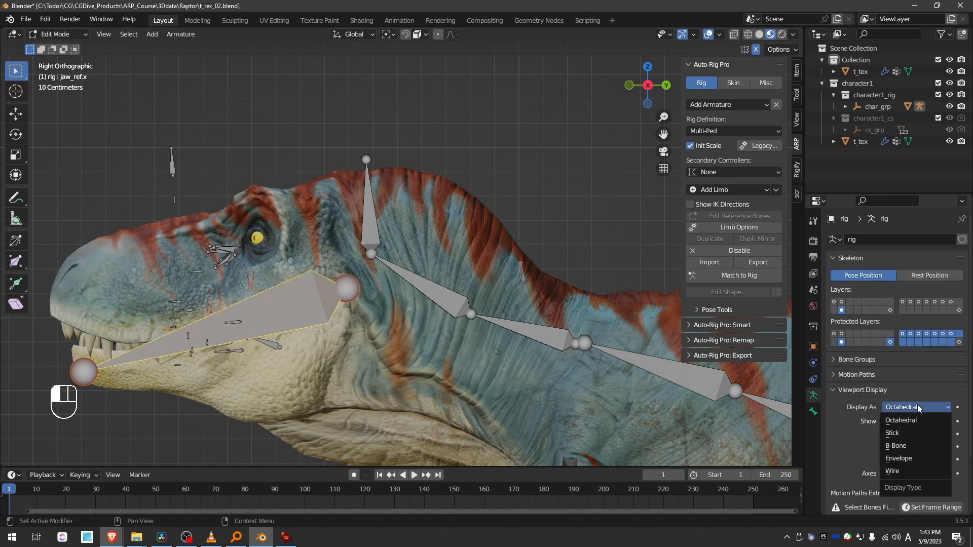
click(920, 433)
- Move the eye and eyelid reference bones backward and up onto the eyeball in the side view
scroll(182, 293, up, 1)
click(231, 246)
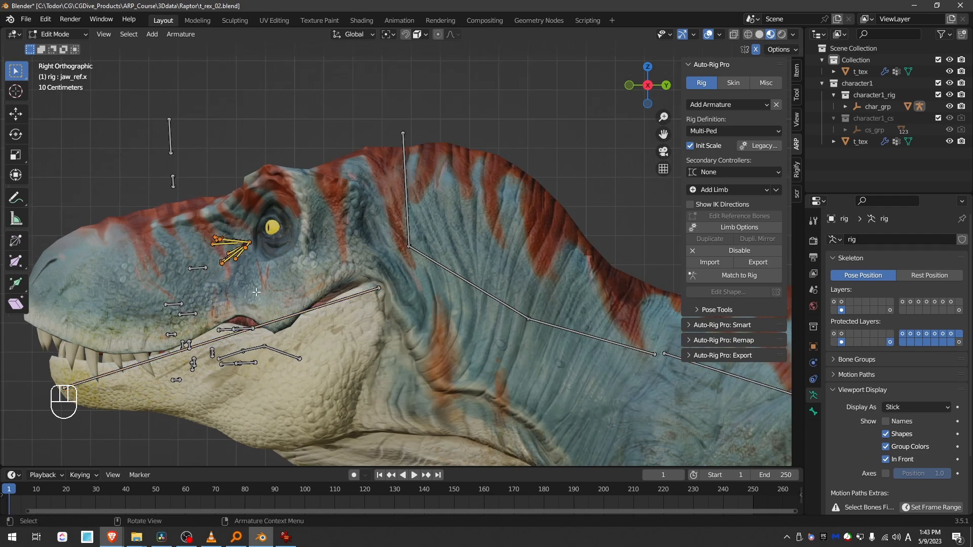
key(g)
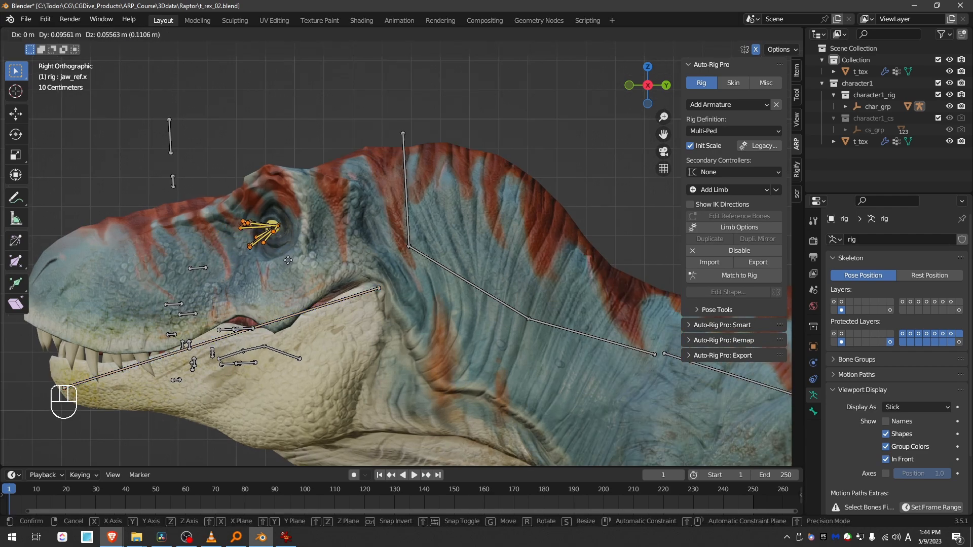
click(288, 260)
- Select the eyebrow reference bones and move them back above the eye in the side view
drag(146, 113, 183, 194)
middle_drag(180, 193, 247, 188)
drag(164, 92, 244, 186)
key(KP_3)
key(g)
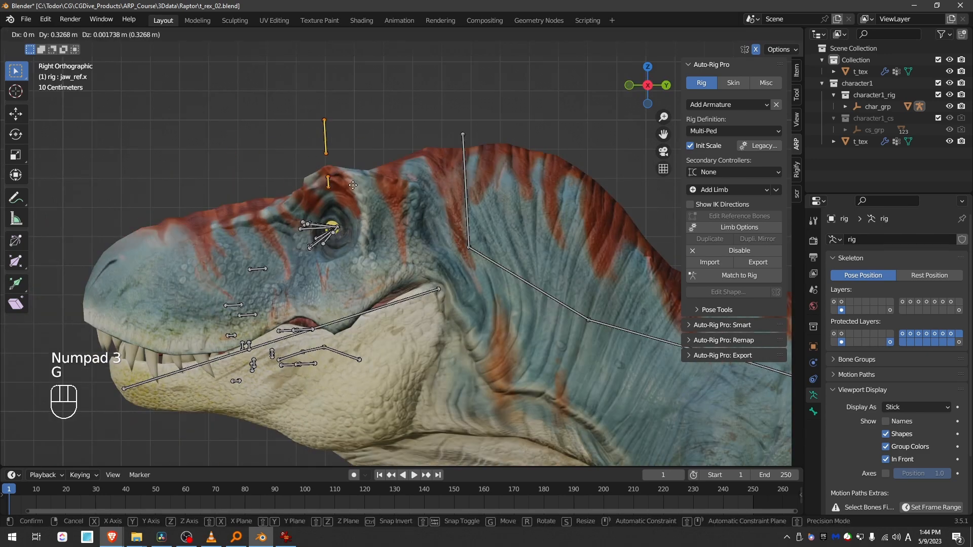
click(351, 182)
- Rotate the eyebrow bones in the top view and move them outward over the brow ridge
key(KP_7)
key(r)
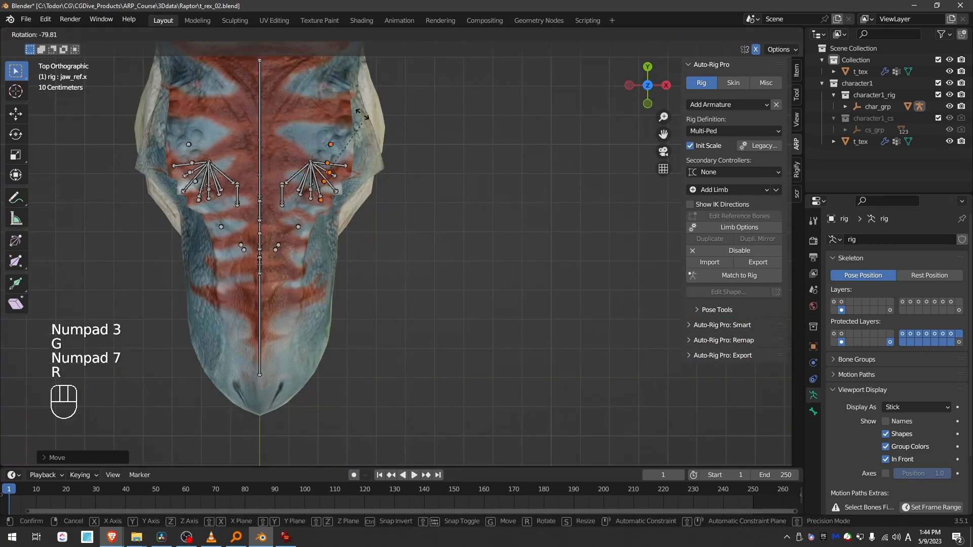
key(g)
click(394, 144)
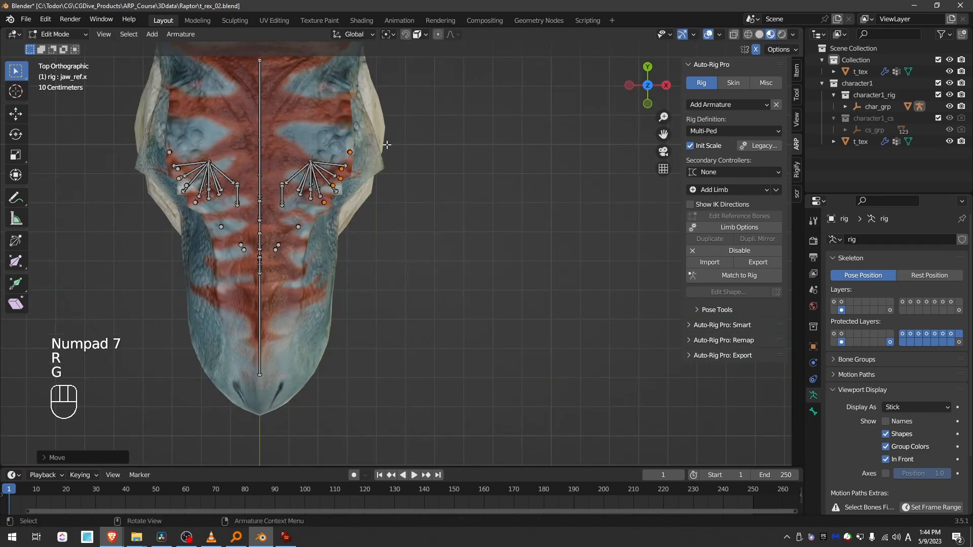
click(388, 34)
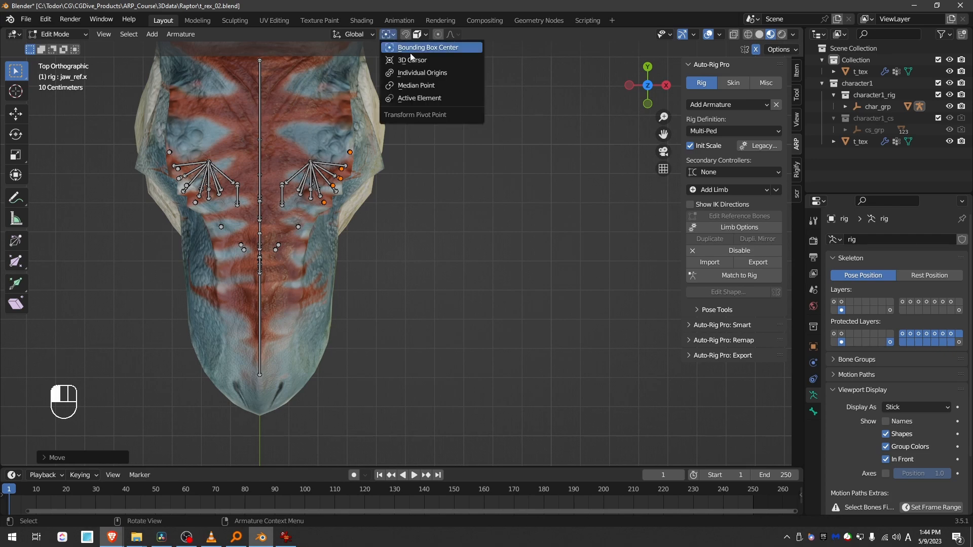
click(445, 53)
- Select the three nose reference bones and move them forward to the tip of the snout
middle_drag(388, 313, 319, 254)
click(256, 225)
shift+click(265, 233)
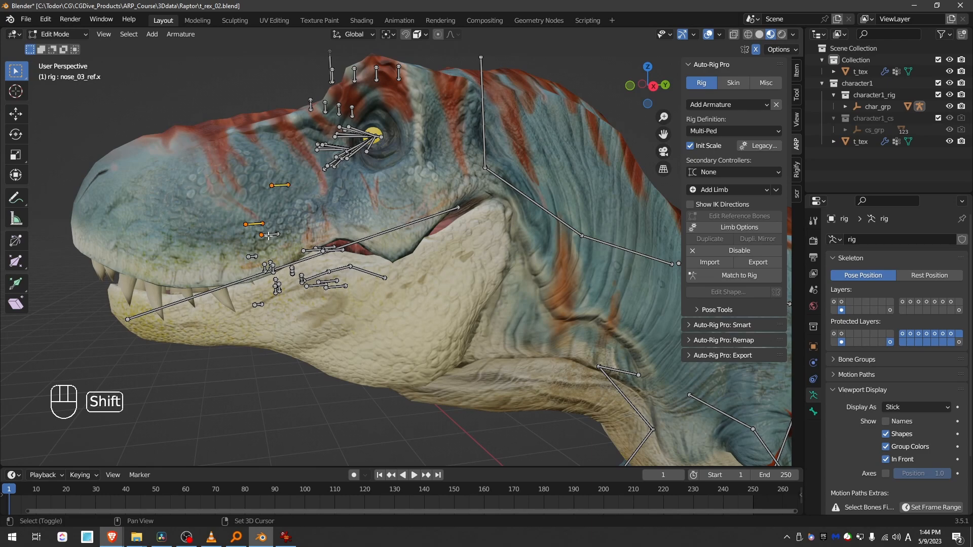
key(KP_3)
key(g)
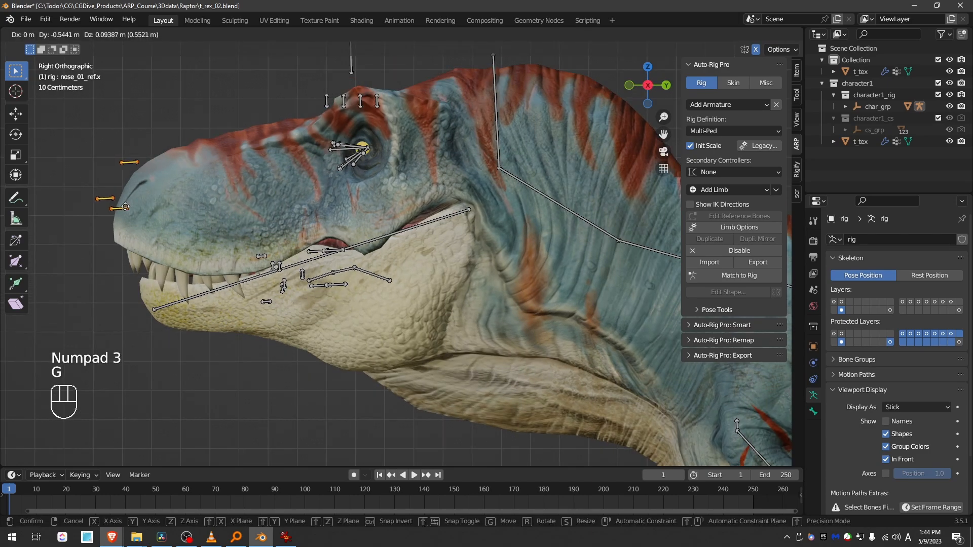
click(151, 193)
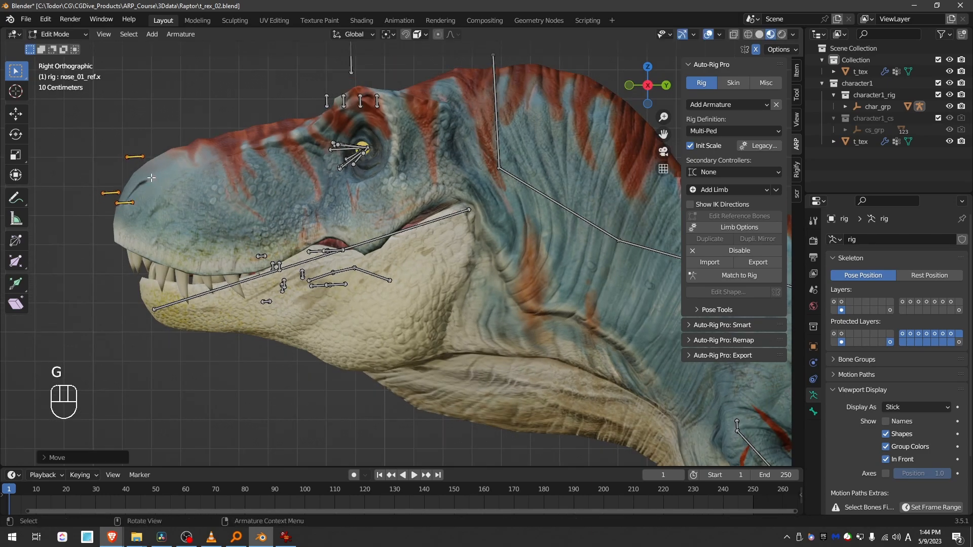
- Select the tongue bone chain, scale it up and raise it to the height of the mouth
click(317, 279)
shift+click(370, 278)
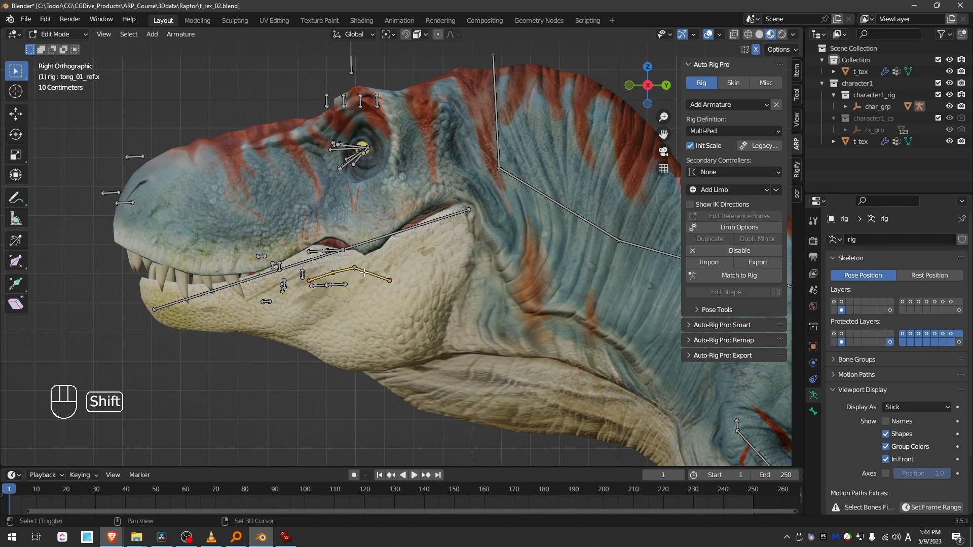
key(s)
click(392, 289)
key(g)
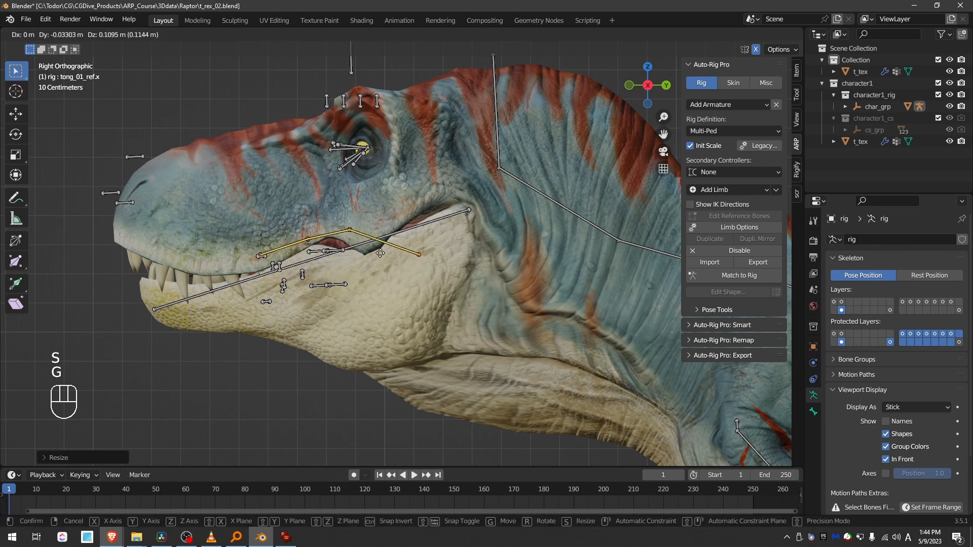
click(365, 260)
- Reposition the lower teeth reference bones on the lower jaw in the side view
scroll(365, 260, up, 3)
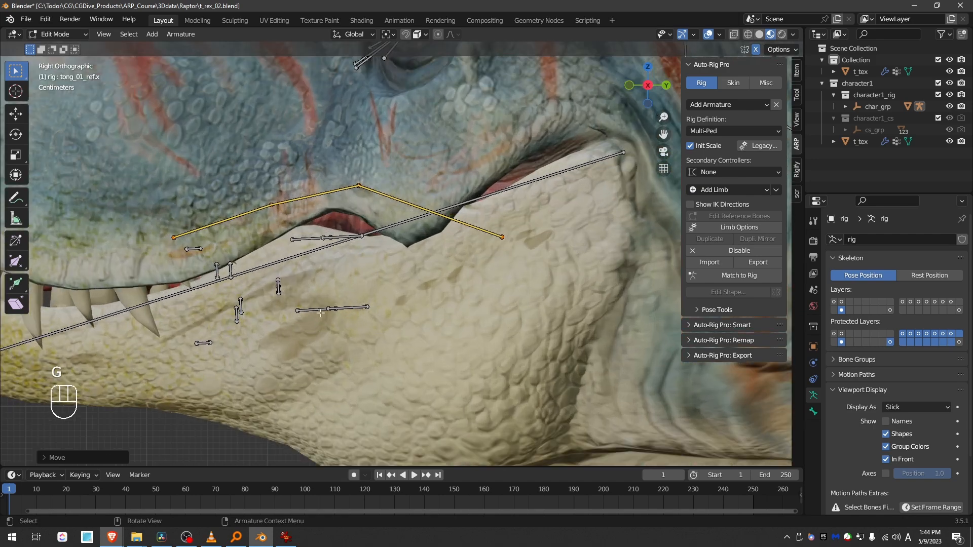
middle_drag(365, 259, 402, 358)
key(g)
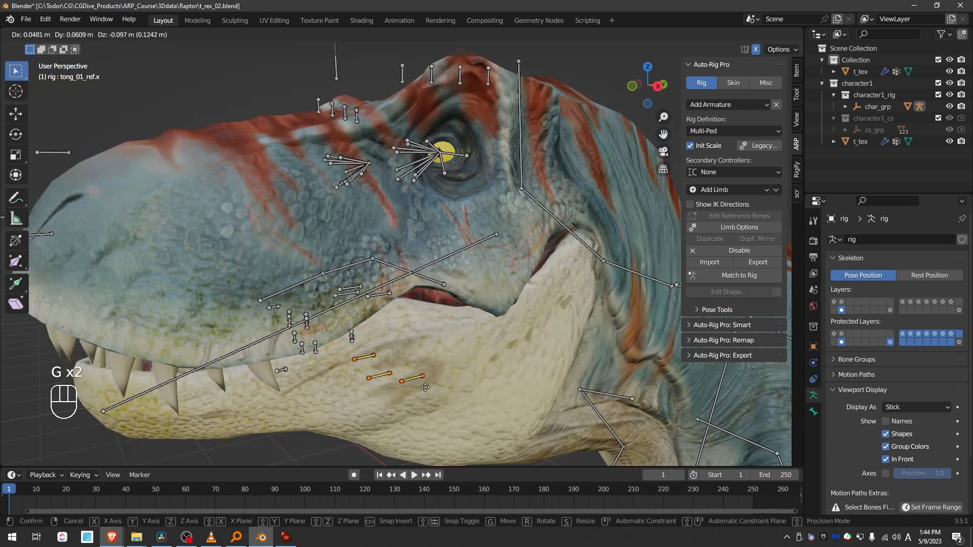
right_click(406, 389)
key(g)
right_click(416, 390)
key(KP_6)
key(KP_3)
key(KP_3)
key(g)
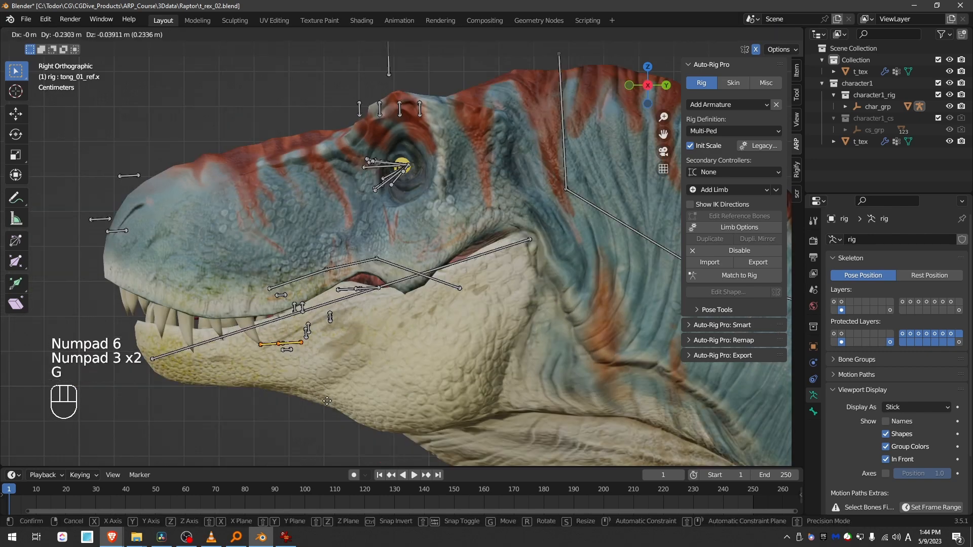
click(376, 418)
- Move the upper teeth reference bones up onto the upper jaw, above the tongue bones
scroll(346, 302, up, 5)
click(407, 269)
scroll(467, 318, down, 5)
key(g)
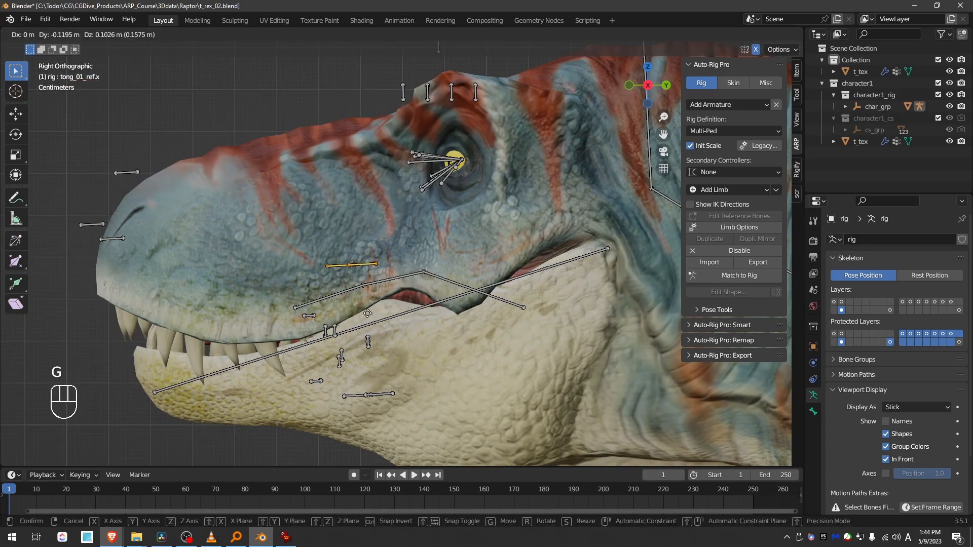
click(342, 304)
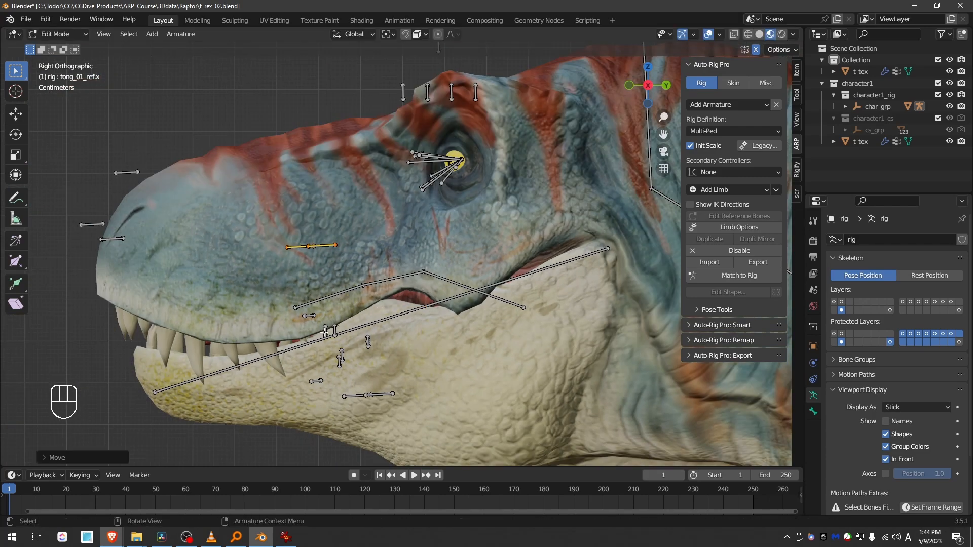
- Select all the lip reference bones together and move them forward toward the front teeth
scroll(324, 332, up, 2)
drag(291, 301, 398, 410)
key(g)
click(358, 377)
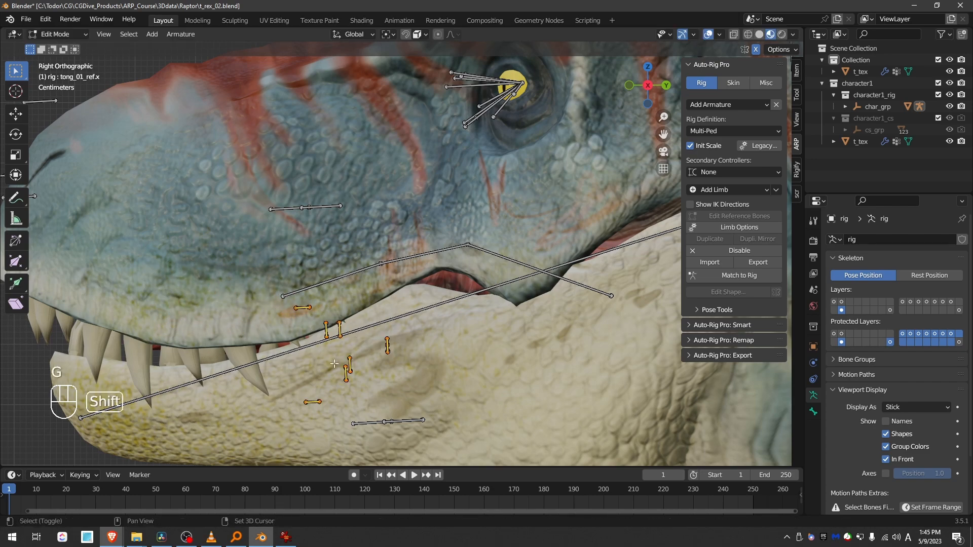
key(g)
click(172, 308)
shift+middle_drag(172, 309, 258, 279)
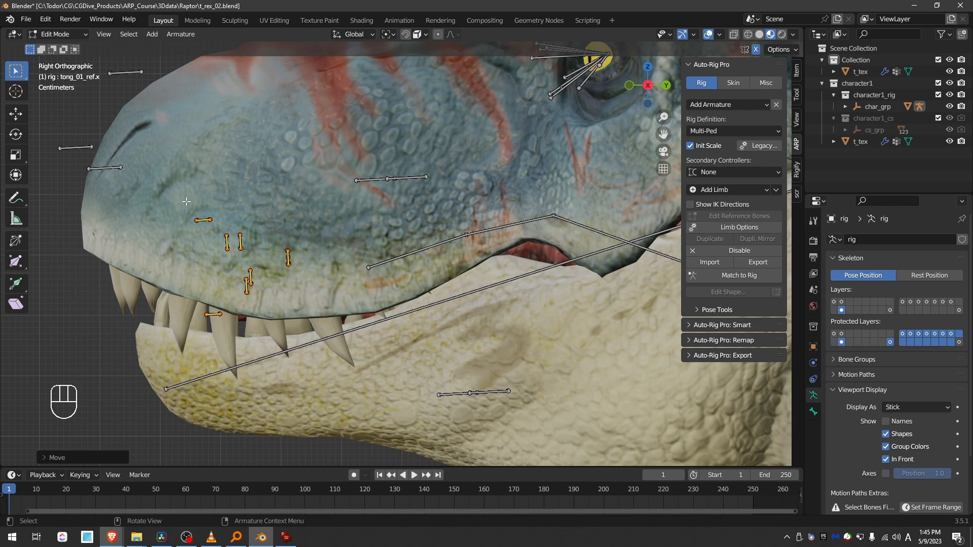
- Place the upper lip roll bone ahead of the upper lip and the lower one ahead of the lower jaw
click(187, 219)
scroll(208, 220, down, 1)
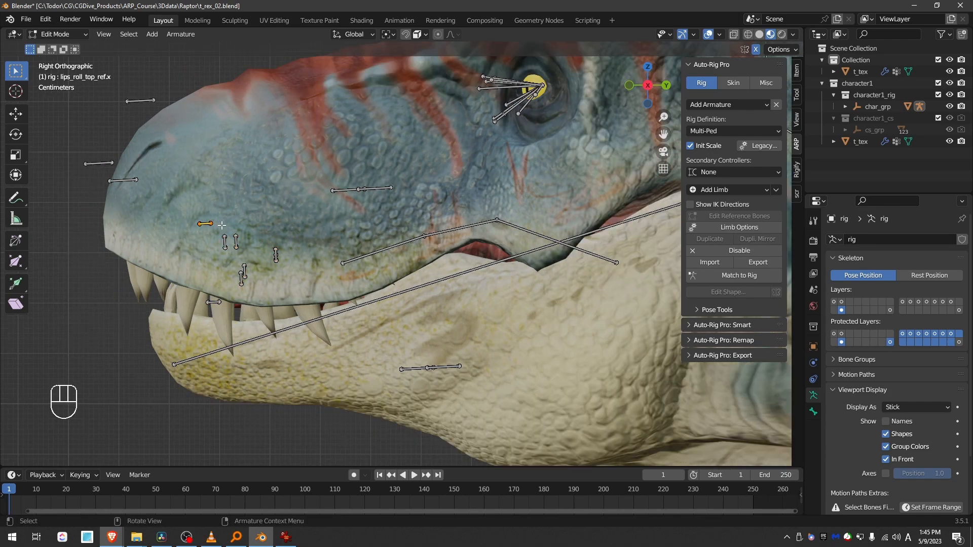
key(g)
click(103, 233)
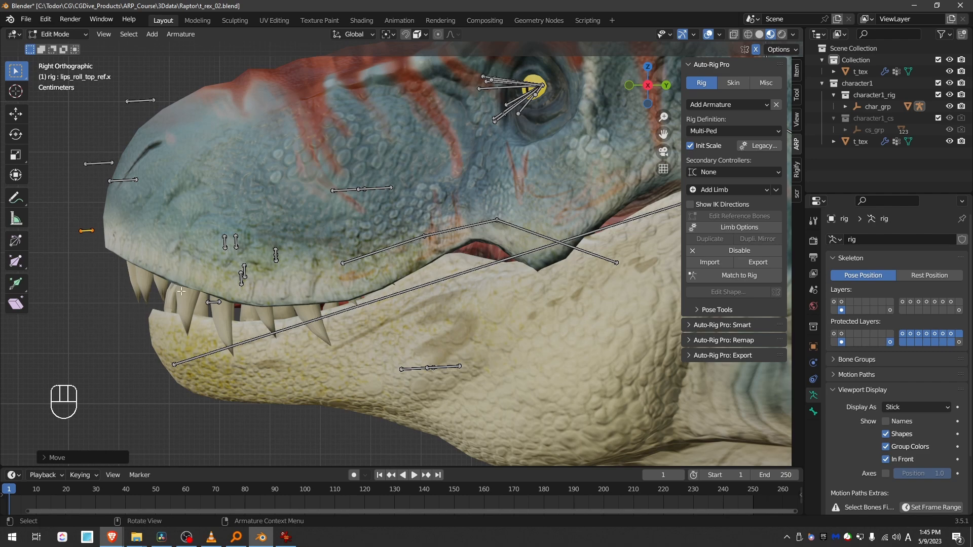
key(g)
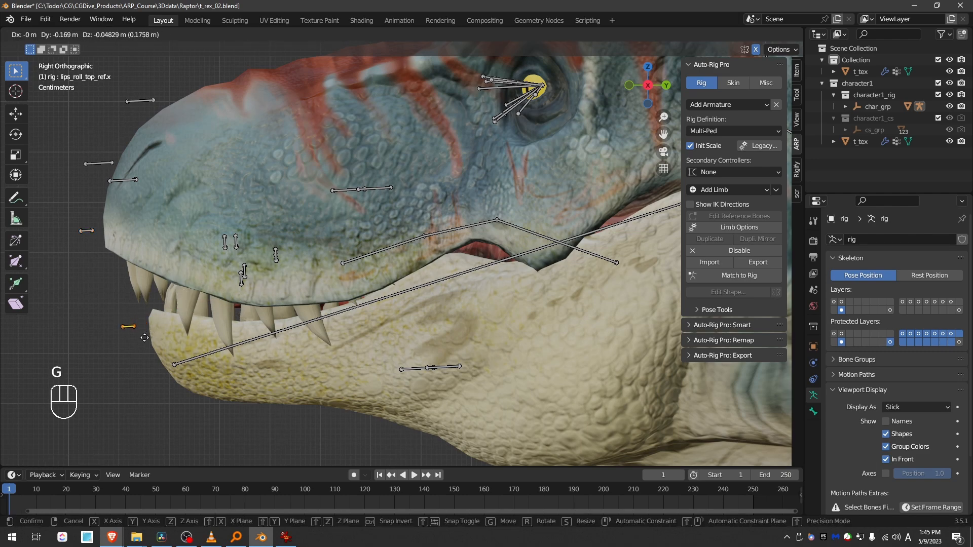
click(133, 338)
- Move the middle upper lip bone to the front of the upper lip and the middle lower lip bone to the lower lip's front
click(226, 249)
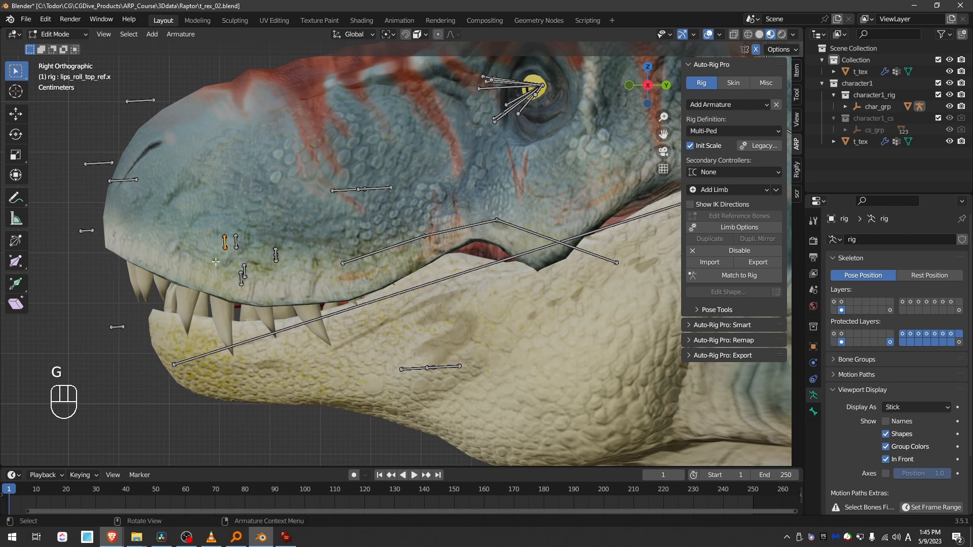
key(g)
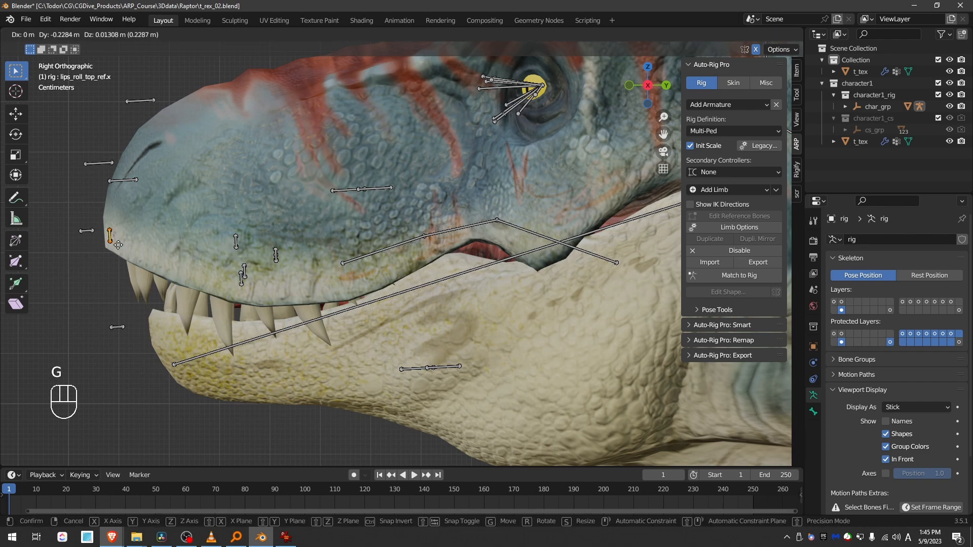
click(116, 247)
click(241, 276)
scroll(249, 289, up, 4)
scroll(253, 299, down, 3)
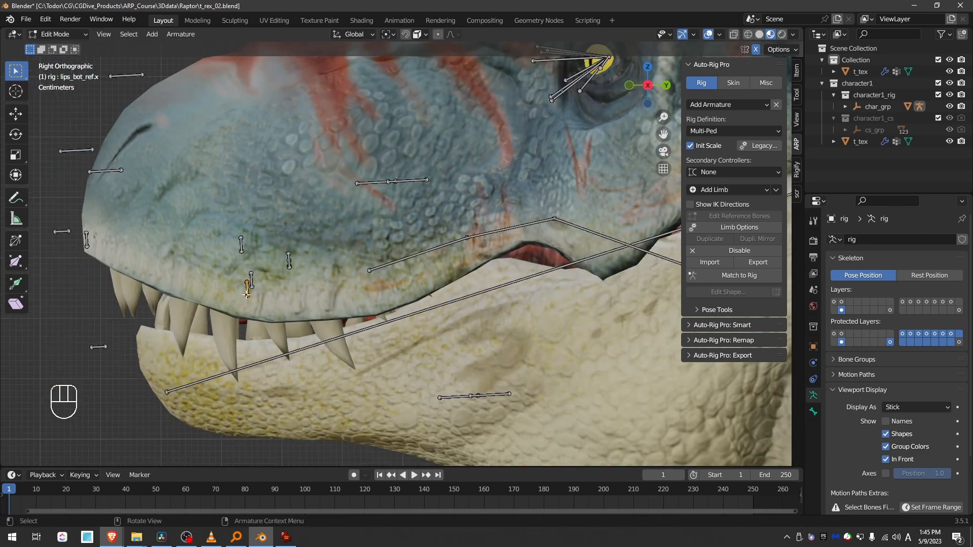
key(g)
click(156, 341)
- Move the overlapping lip corner bones back together toward the corner of the mouth
click(290, 264)
scroll(312, 271, down, 2)
key(g)
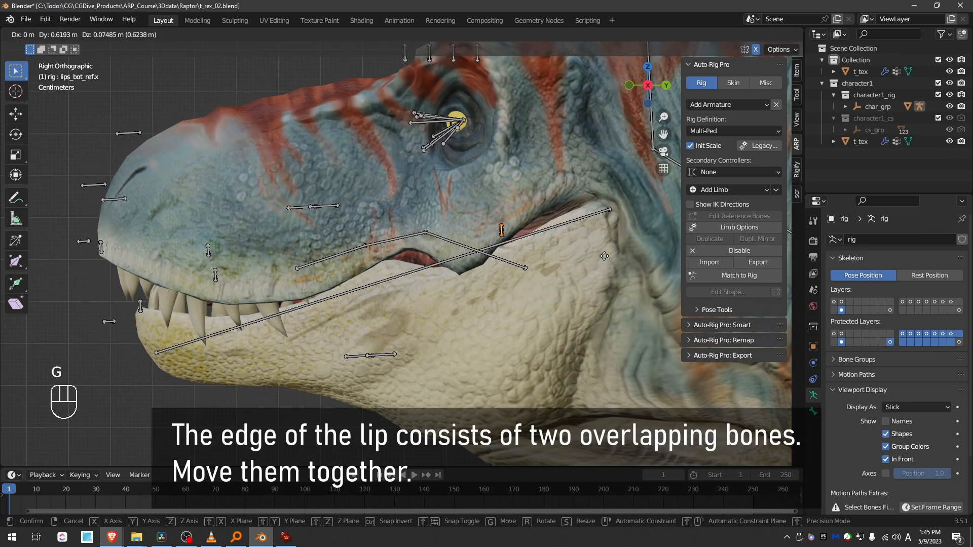
click(687, 224)
- Set snapping to Face Project and snap the lip corner bones onto the skin behind the mouth corner
middle_drag(410, 190, 437, 196)
scroll(471, 203, down, 4)
scroll(436, 196, up, 3)
click(443, 211)
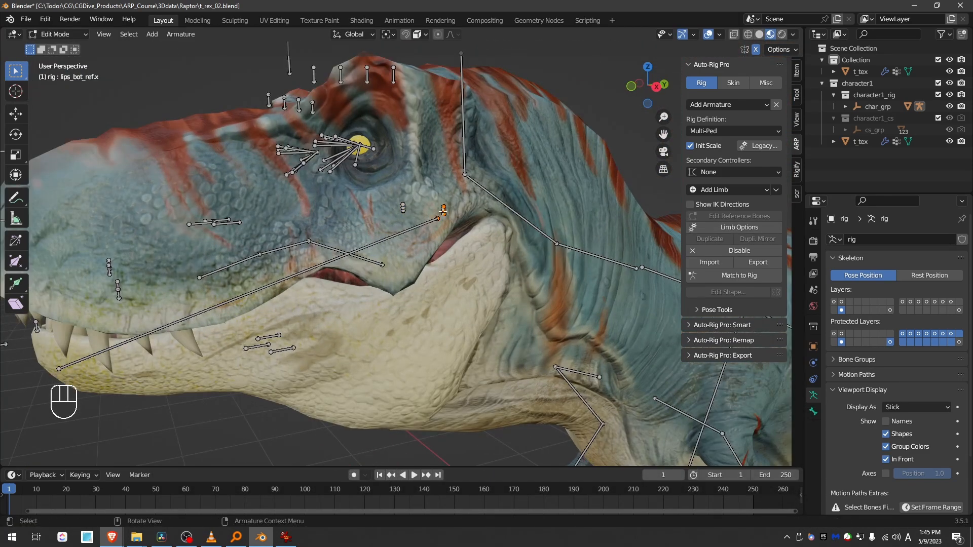
click(425, 34)
click(400, 103)
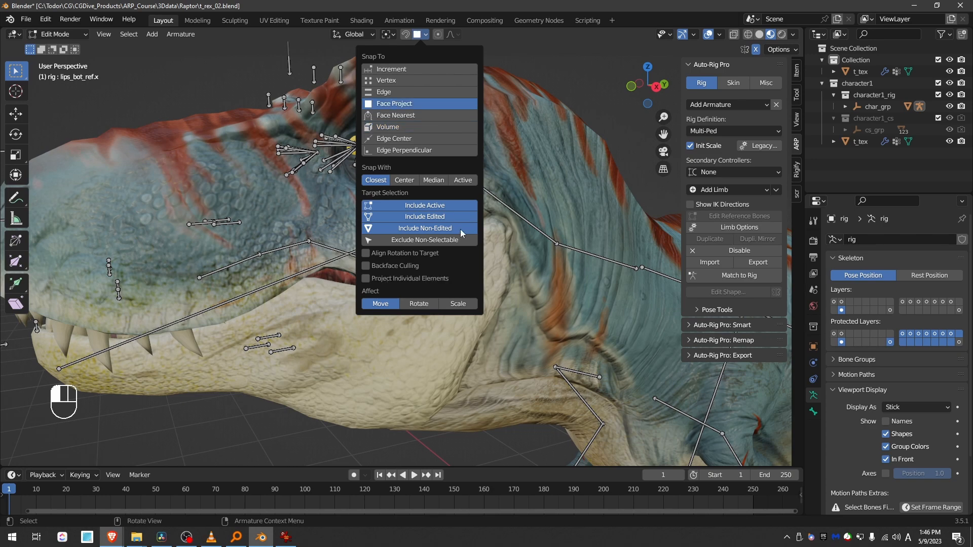
key(g)
key(g)
ctrl+click(496, 228)
middle_drag(496, 228, 535, 265)
key(g)
ctrl+click(495, 218)
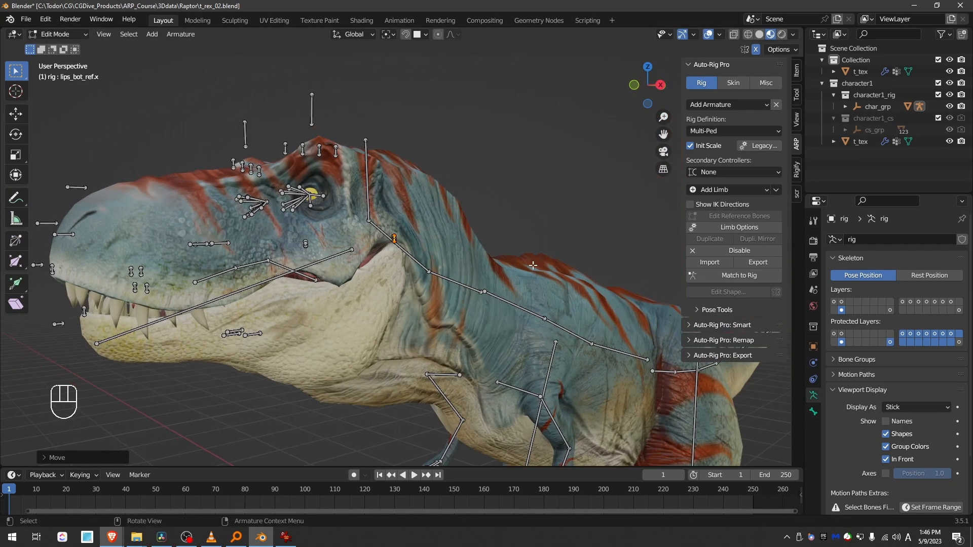
- Set Lips Amount to 8 and Lips Masters Freq to 3 in the head's limb options and apply them
click(366, 158)
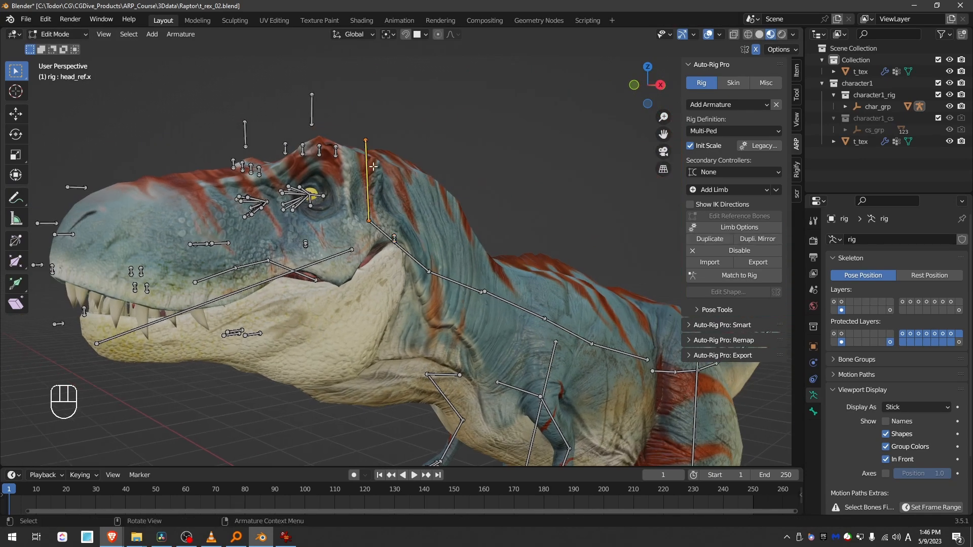
click(739, 227)
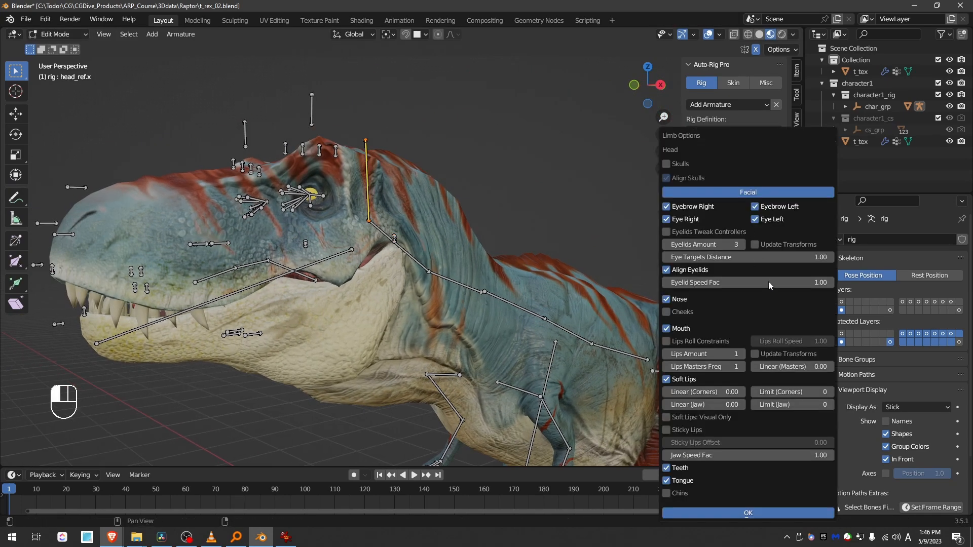
click(737, 354)
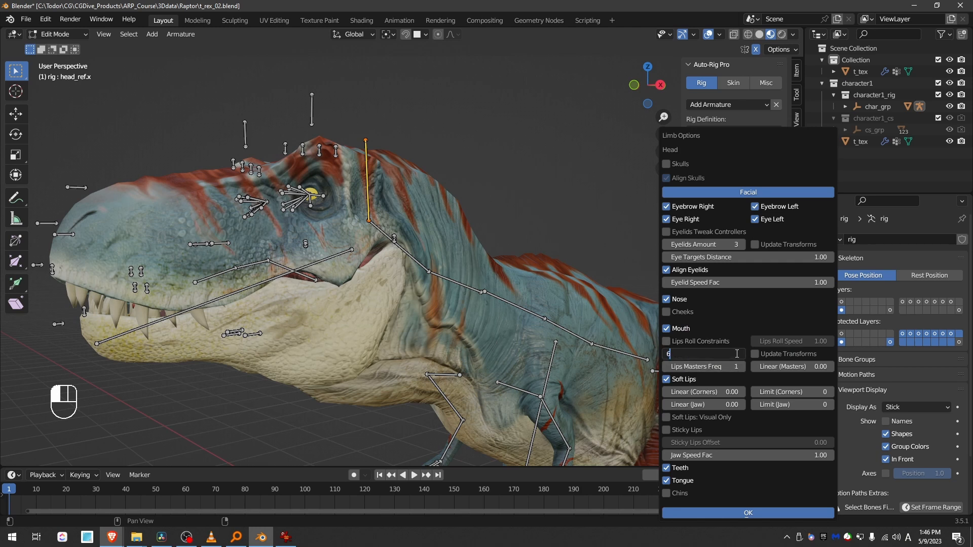
key(Return)
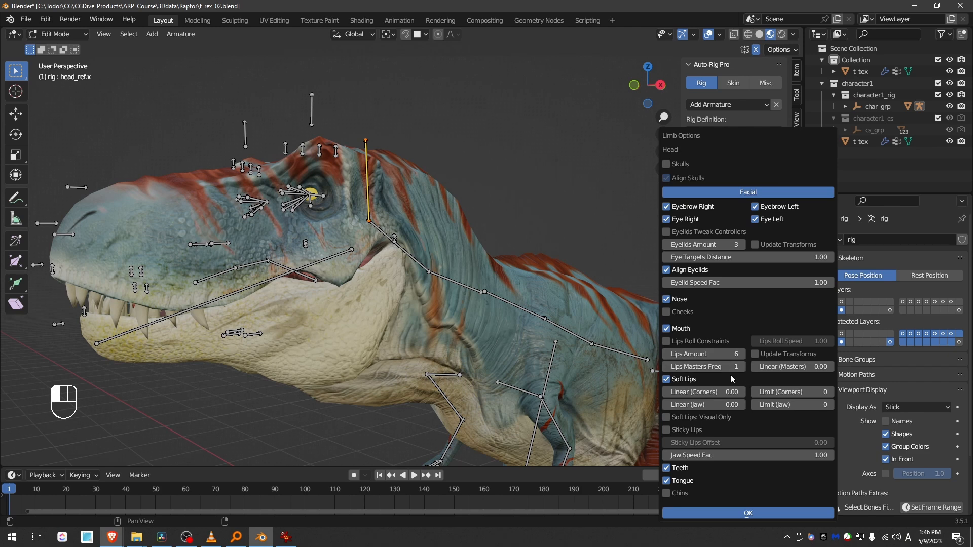
text(8)
key(Return)
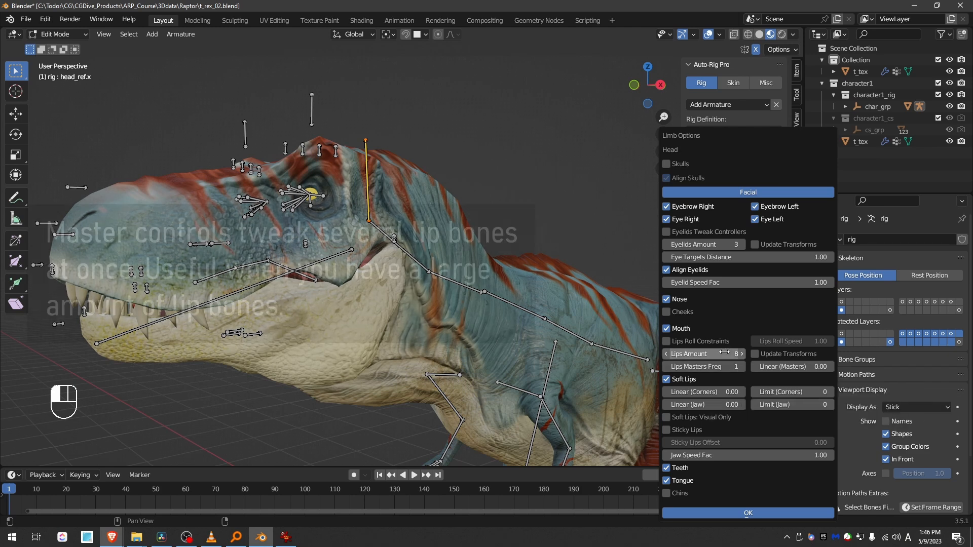
click(714, 367)
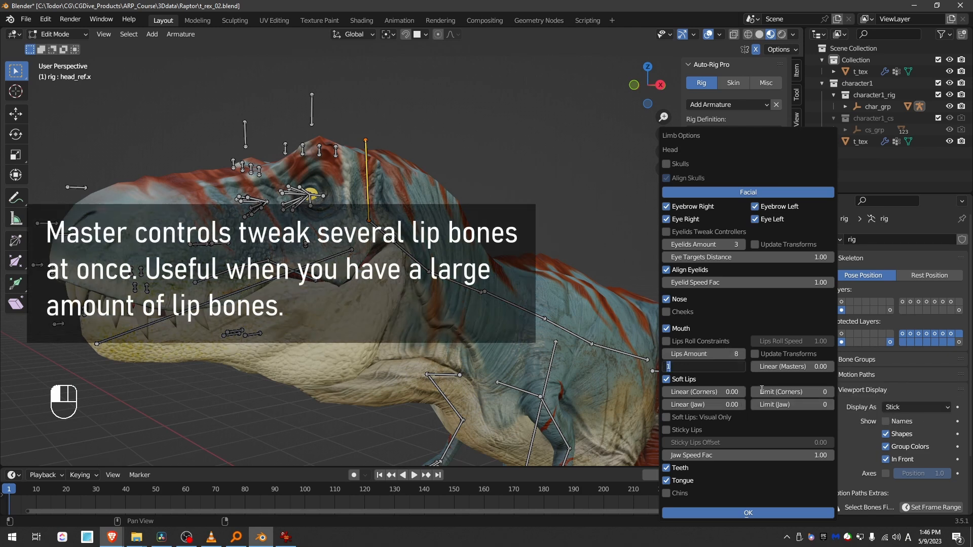
text(3)
key(Return)
click(748, 513)
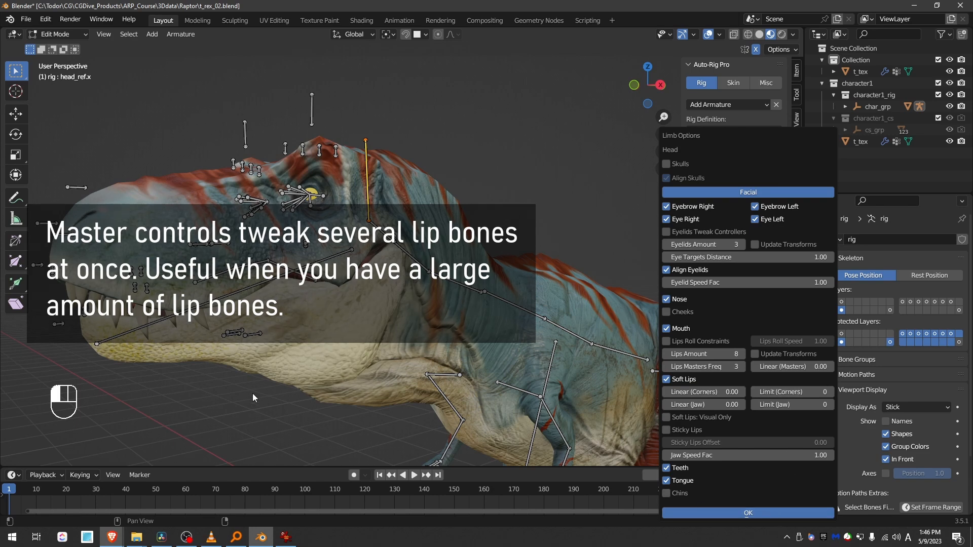
- Open the head's limb options and turn on Update Transforms for the lips
middle_drag(456, 324, 501, 259)
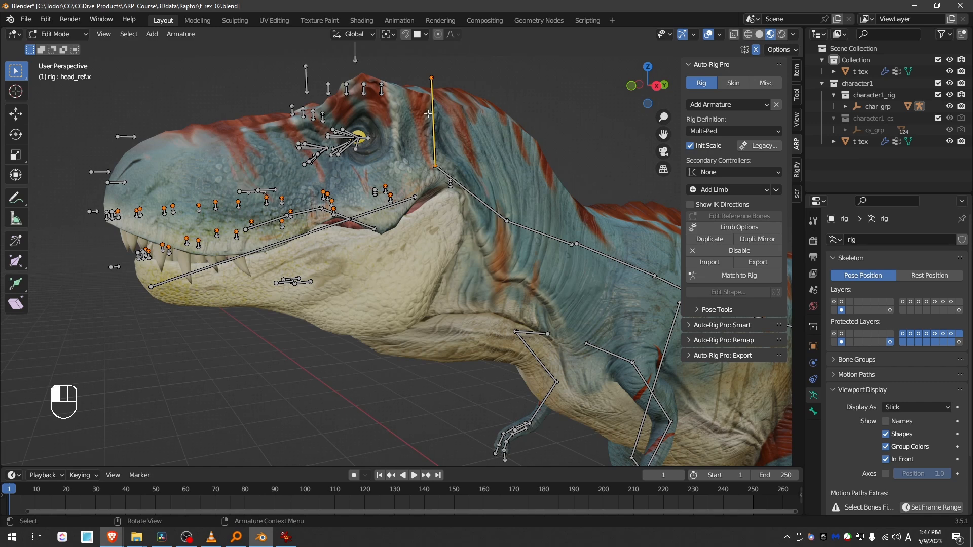
click(740, 227)
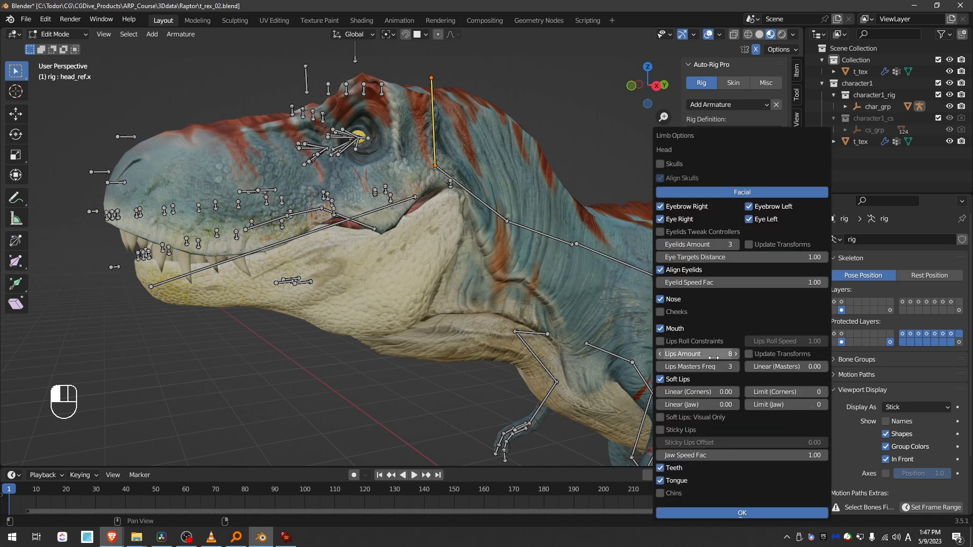
click(750, 355)
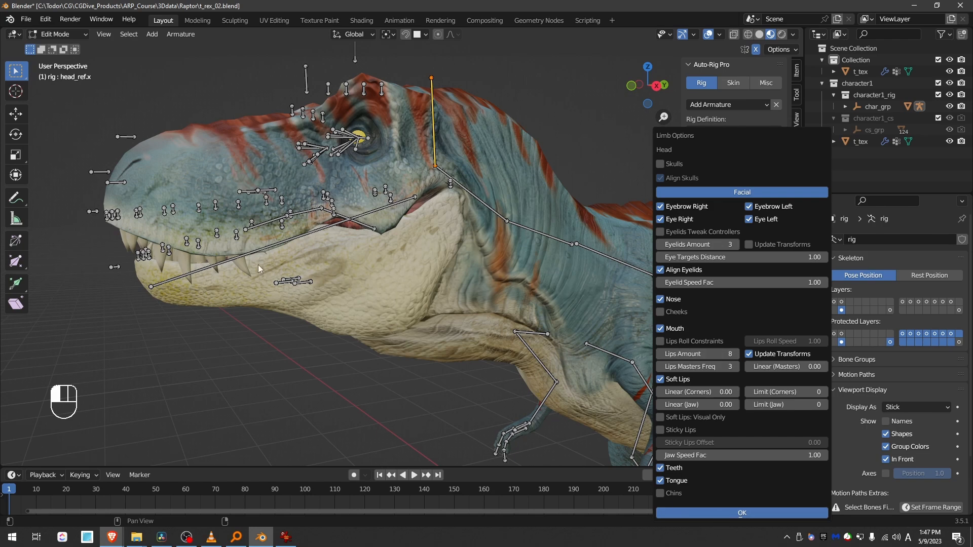
- Select the row of upper lip bones in the right side view
middle_drag(258, 268, 257, 188)
key(KP_3)
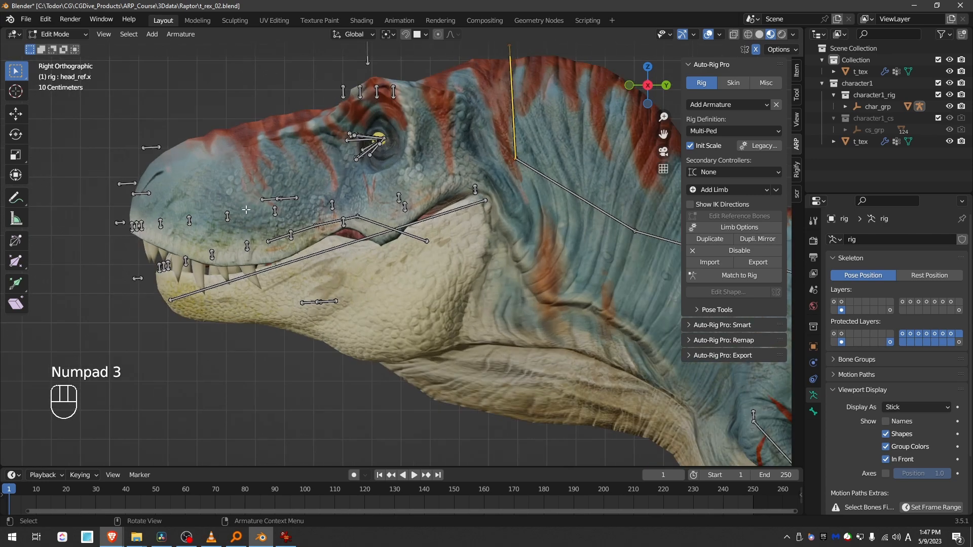
scroll(150, 230, up, 2)
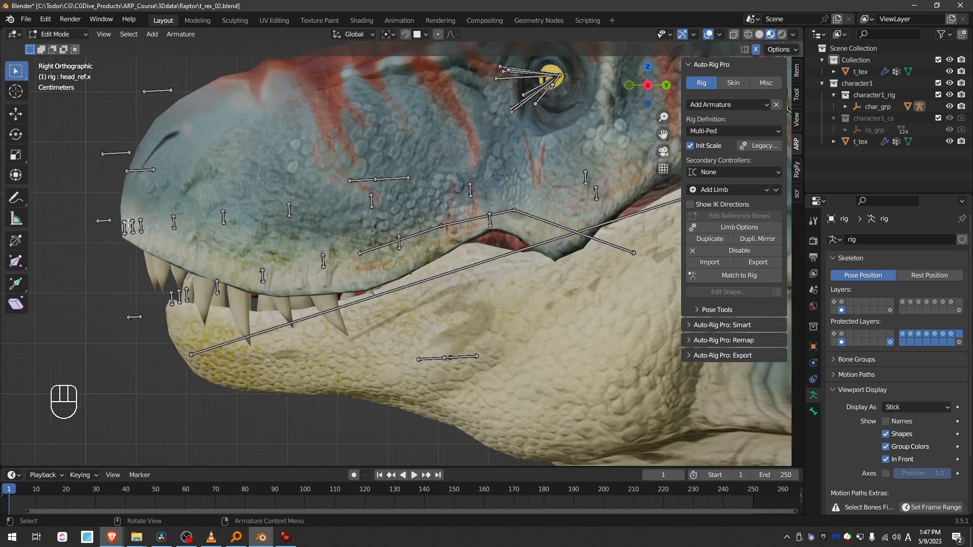
drag(173, 197, 275, 250)
shift+drag(271, 191, 309, 229)
shift+drag(355, 187, 390, 219)
shift+drag(448, 186, 484, 207)
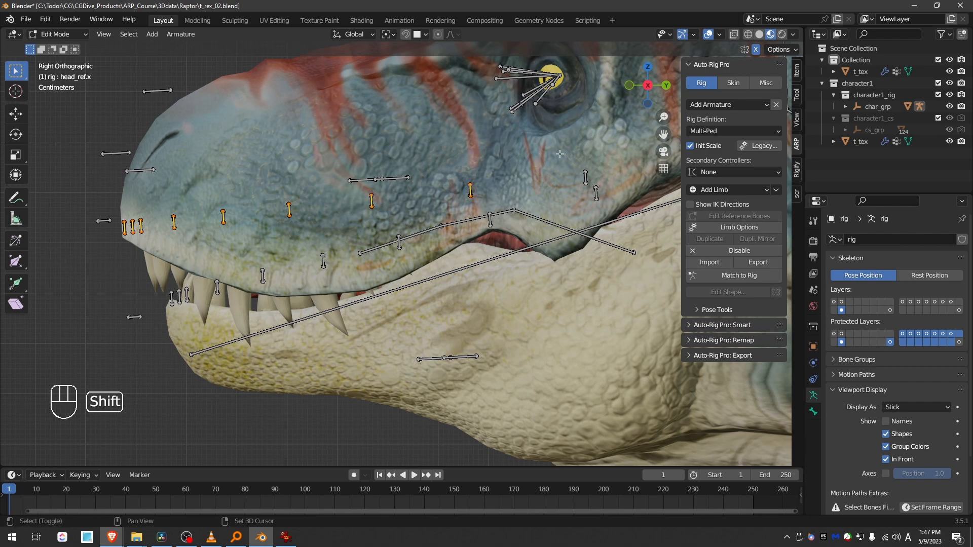
shift+drag(566, 166, 611, 207)
- Add the lower lip bones and the lip corner bones to the selection
shift+middle_drag(628, 177, 440, 202)
shift+middle_drag(230, 313, 501, 294)
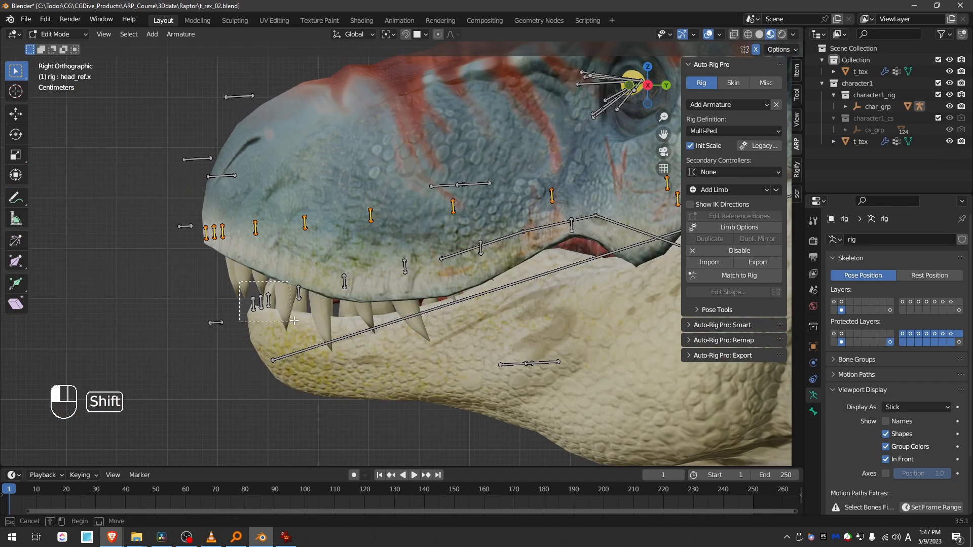
shift+click(481, 249)
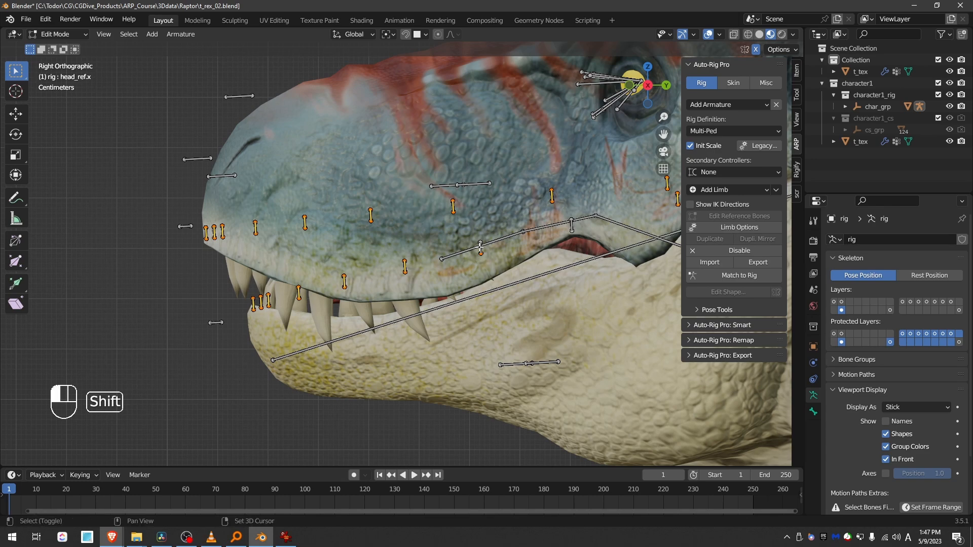
shift+click(572, 224)
key(ctrl+KP_Add)
key(ctrl+KP_Add)
- Isolate the selected lip bones by hiding all other bones
shift+middle_drag(610, 236, 379, 252)
key(g)
middle_drag(324, 325, 383, 319)
scroll(421, 334, down, 6)
key(g)
right_click(407, 323)
key(shift+h)
- Move the front group of lower lip bones, except the middle one, down onto the lower jaw in side view
key(KP_3)
scroll(359, 283, up, 3)
drag(163, 334, 277, 269)
scroll(232, 314, up, 1)
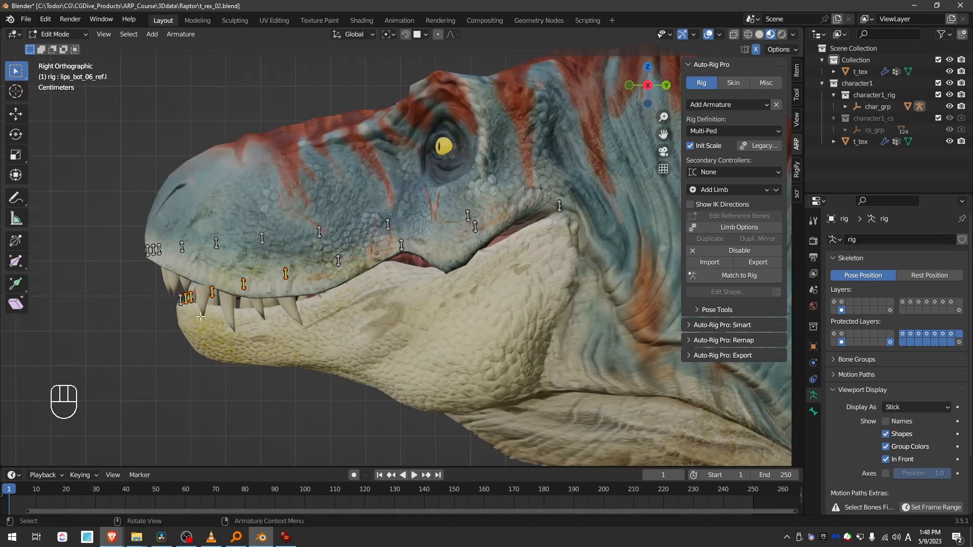
key(g)
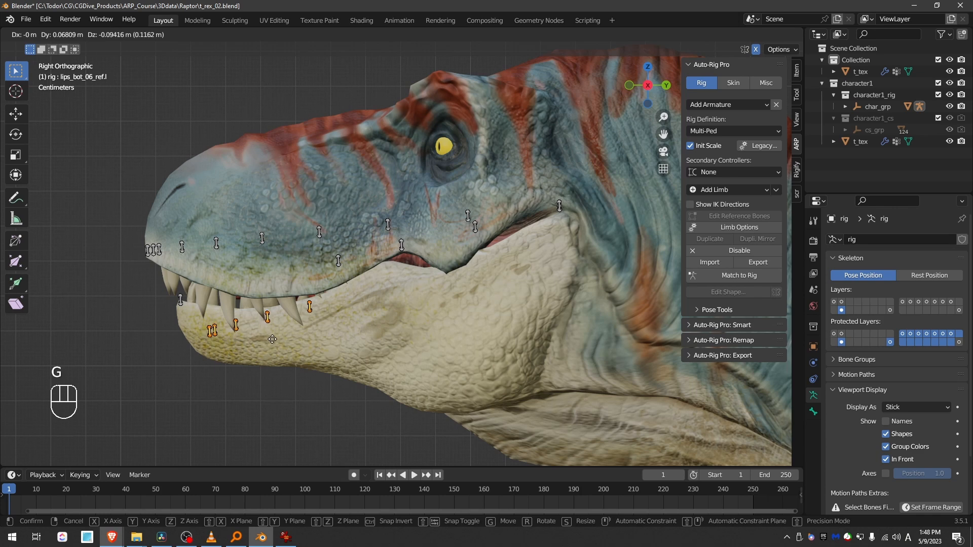
key(g)
key(g)
click(339, 337)
key(g)
click(347, 342)
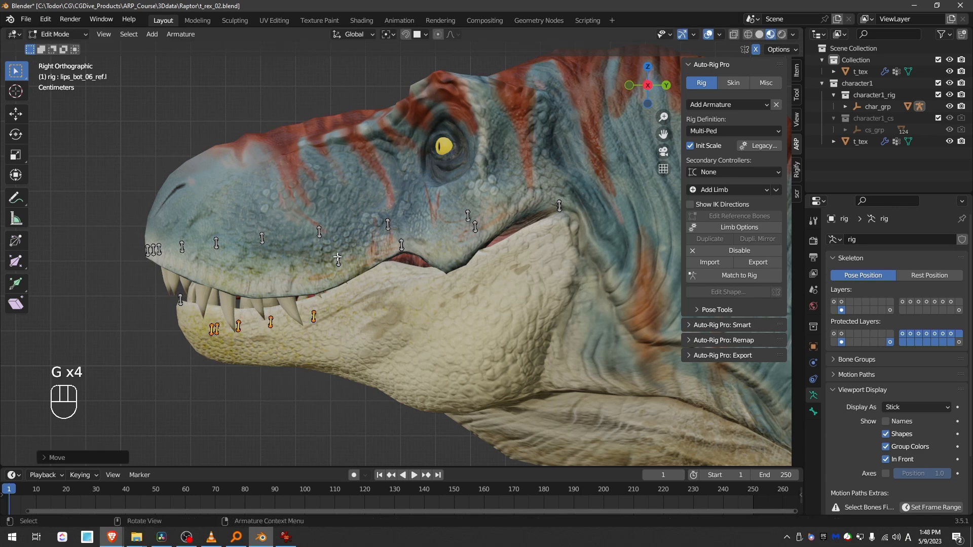
- Move the three rear lower lip bones one by one down onto the lower jaw
click(339, 261)
key(g)
click(355, 312)
click(401, 247)
key(g)
click(413, 303)
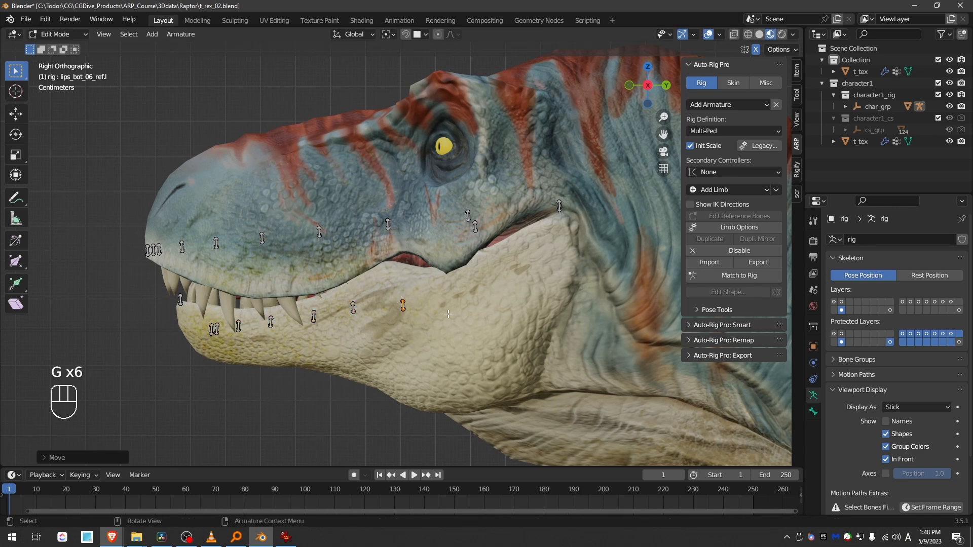
click(475, 223)
key(g)
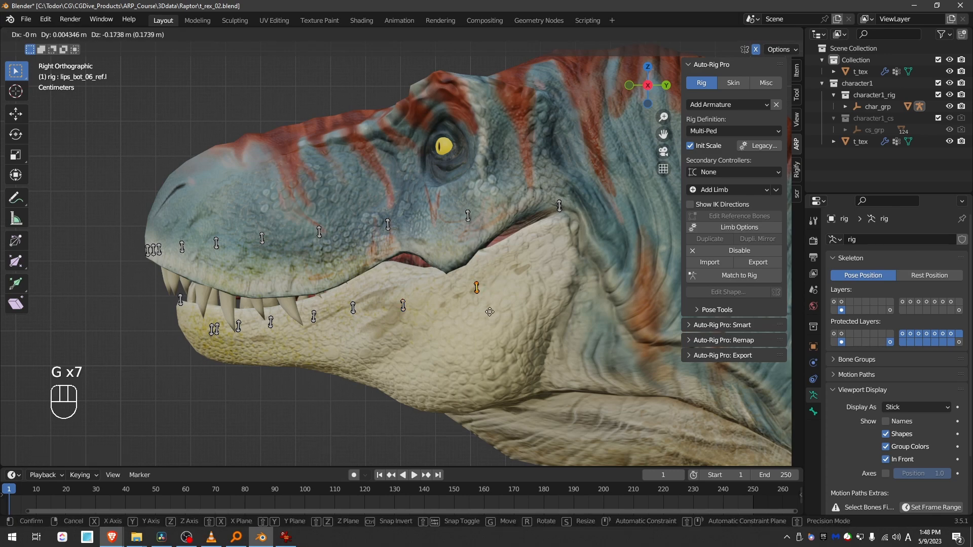
click(489, 310)
- Move the rearmost upper lip bone back to just in front of the mouth corner
middle_drag(490, 310, 249, 269)
key(KP_3)
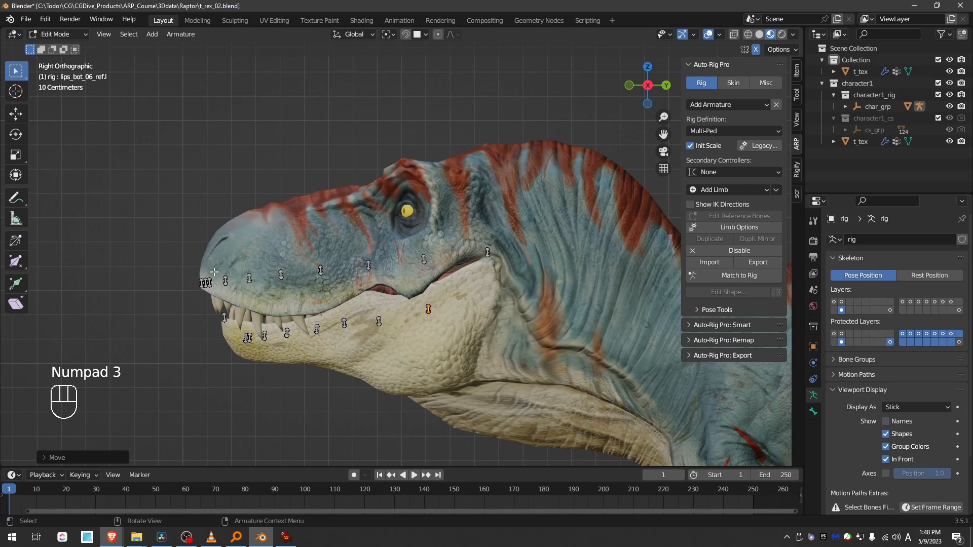
middle_drag(419, 266, 460, 267)
click(423, 36)
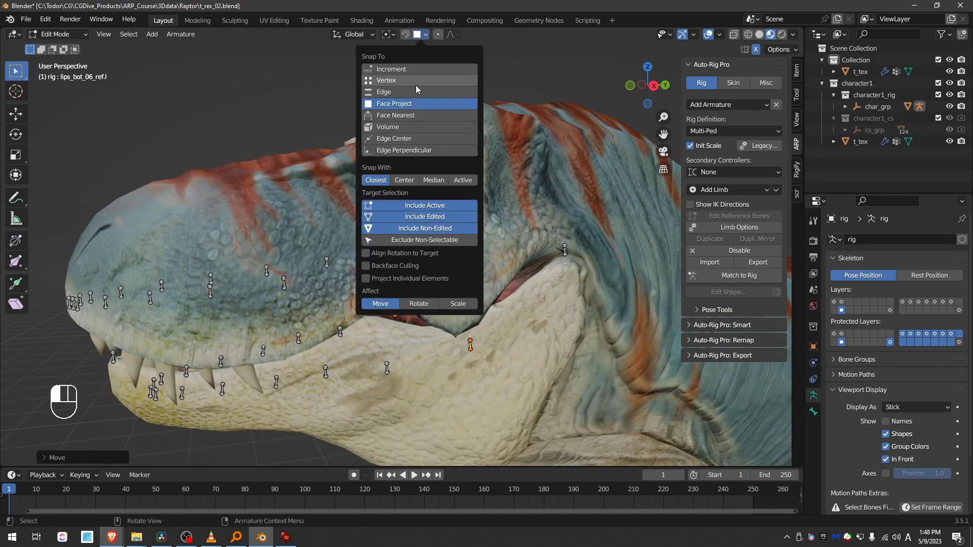
middle_drag(454, 247, 405, 269)
click(462, 259)
click(461, 261)
key(g)
click(511, 251)
- Snap the next upper lip bone onto the skin just above the downward dip of the upper lip
click(370, 269)
click(372, 274)
key(g)
ctrl+click(442, 314)
middle_drag(376, 305, 404, 309)
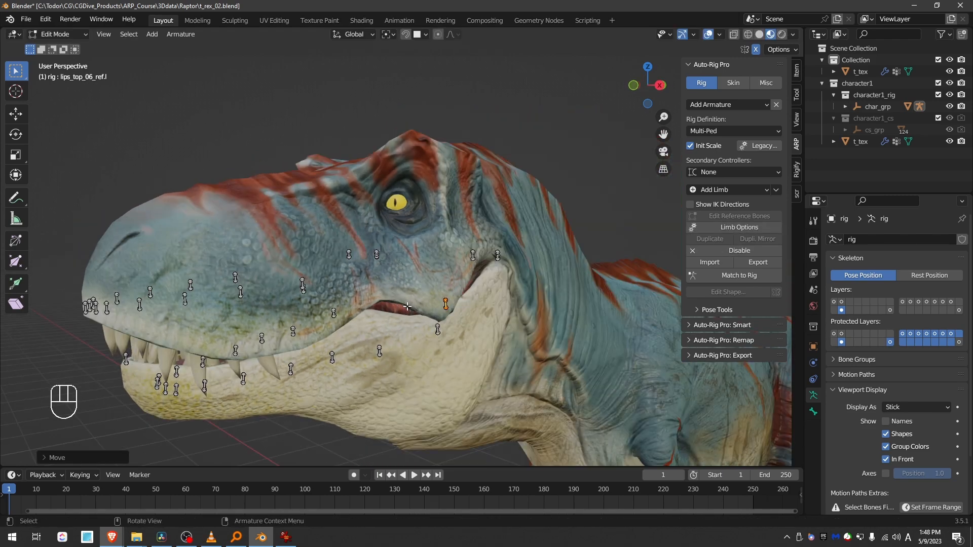
middle_drag(187, 324, 202, 322)
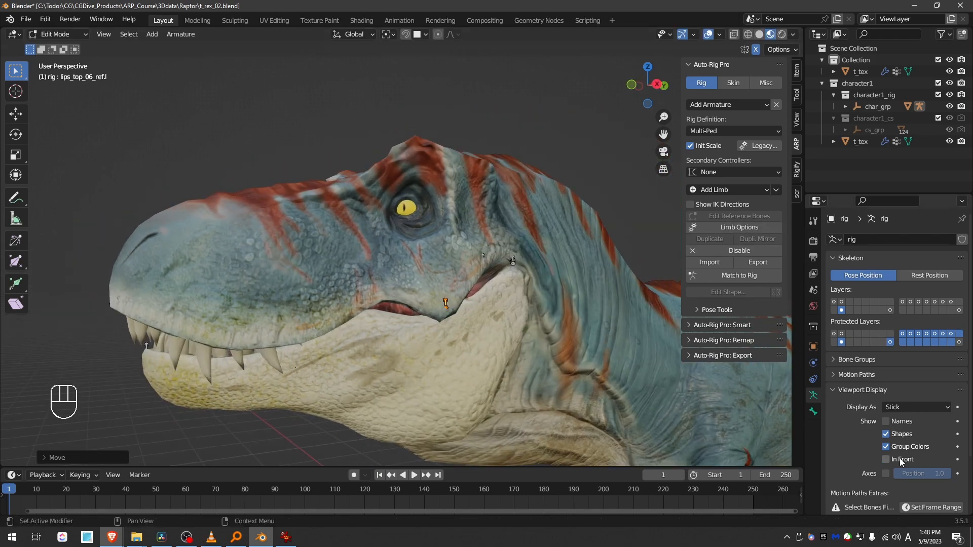
- Snap the middle upper lip bones to the lip edge between the dip and the rear teeth
key(KP_3)
key(g)
key(g)
click(391, 268)
key(g)
click(338, 295)
- Snap the front upper lip bones along the lip edge above the front teeth
click(214, 266)
key(g)
click(180, 269)
key(g)
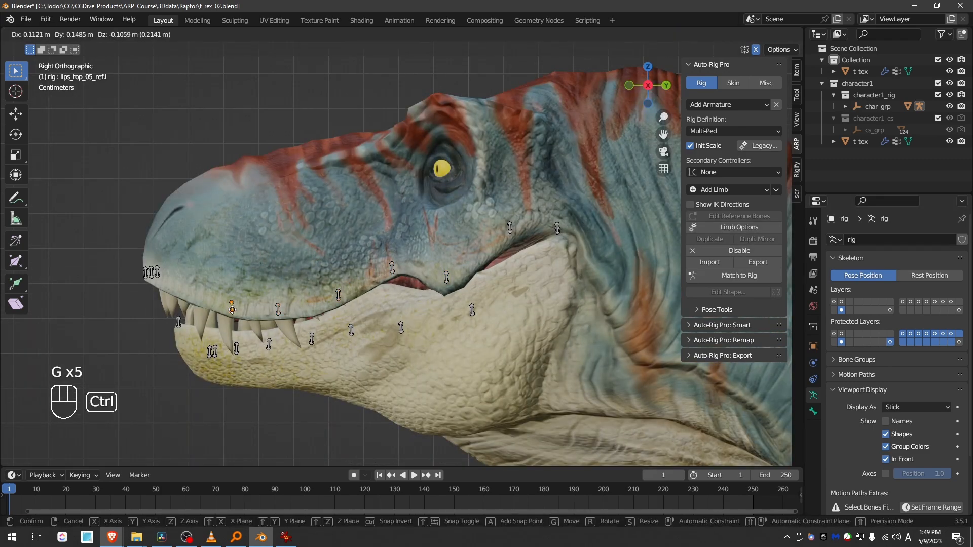
click(158, 272)
key(g)
middle_drag(583, 228, 629, 217)
middle_drag(111, 299, 152, 313)
- Snap the frontmost lower lip bones onto the lower lip edge at the base of the front teeth
key(KP_3)
click(277, 272)
key(g)
click(269, 245)
click(305, 293)
key(g)
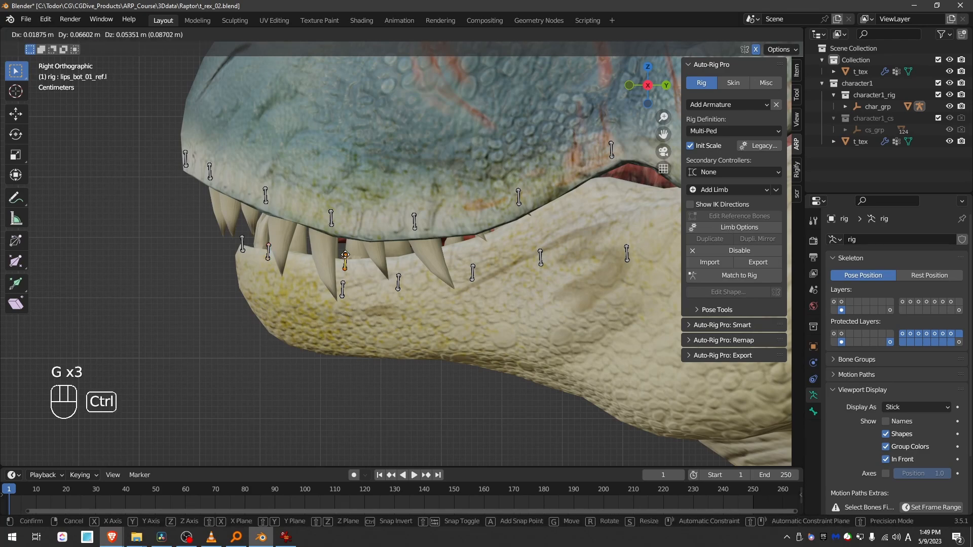
click(343, 259)
key(g)
- Snap the rear lower lip bones up to the lower lip edge toward the mouth corner
scroll(377, 281, down, 2)
shift+middle_drag(583, 228, 401, 284)
click(405, 286)
key(g)
click(454, 230)
click(344, 301)
key(g)
click(377, 264)
- Snap the remaining middle lower lip bones to the lower lip edge, spacing them between the front and rear ones
click(284, 304)
key(g)
click(297, 266)
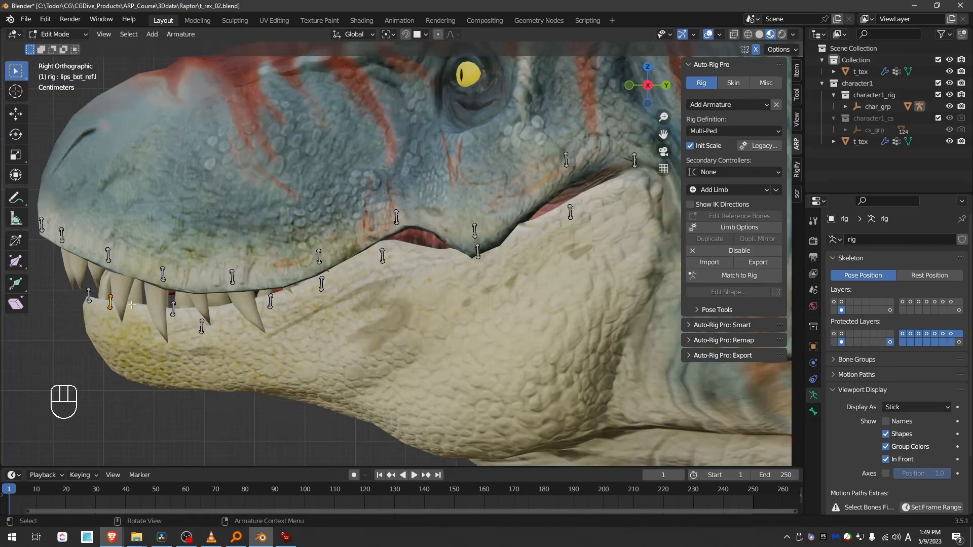
click(173, 308)
click(201, 326)
key(g)
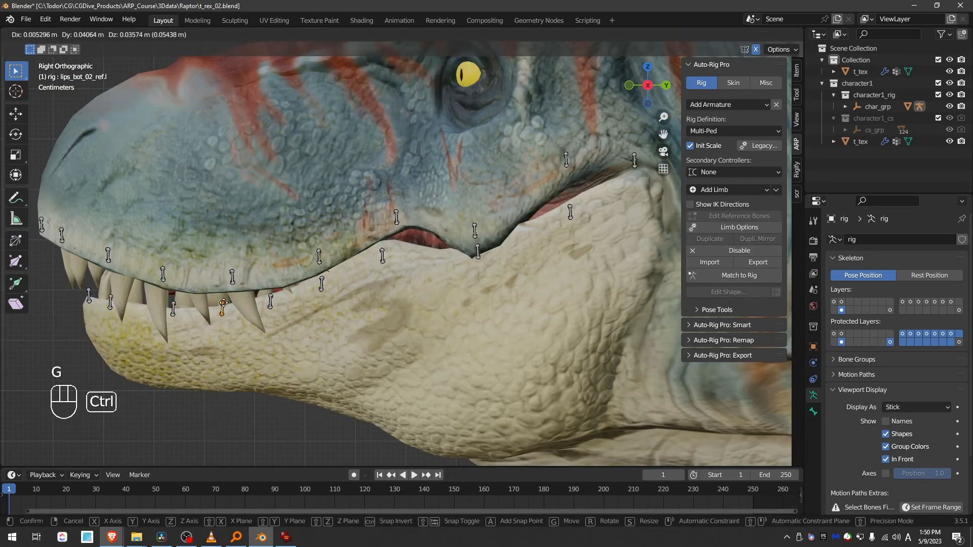
click(221, 306)
- Check the lip bones' placement against the skin with the armature's In Front display temporarily off
scroll(430, 329, down, 2)
middle_drag(430, 329, 476, 280)
click(886, 460)
mouse_move(431, 304)
middle_down()
mouse_move(306, 328)
mouse_move(317, 347)
middle_up()
click(886, 459)
scroll(386, 350, down, 2)
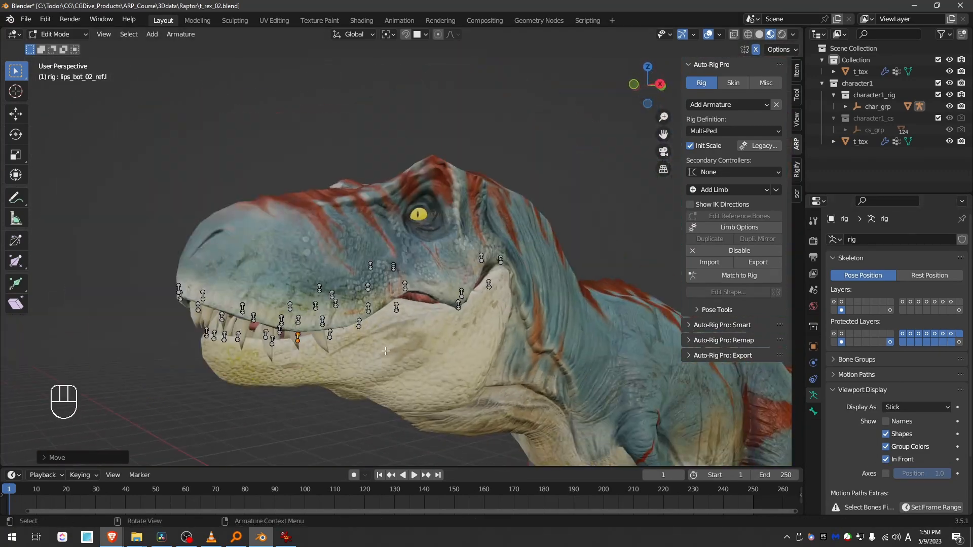
- Reveal the hidden bones and isolate the left eye and eyelid bones
key(alt)
key(alt+h)
middle_drag(388, 350, 345, 366)
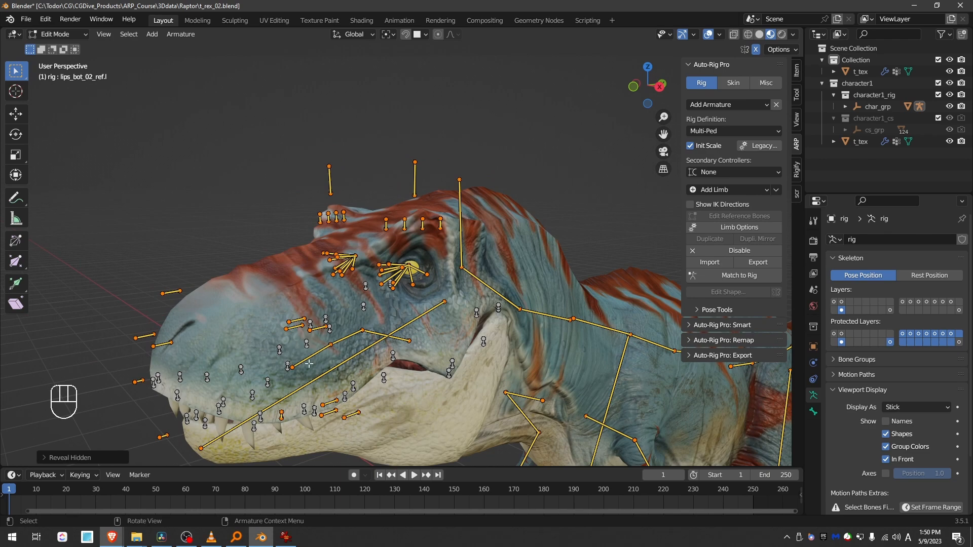
scroll(329, 367, up, 5)
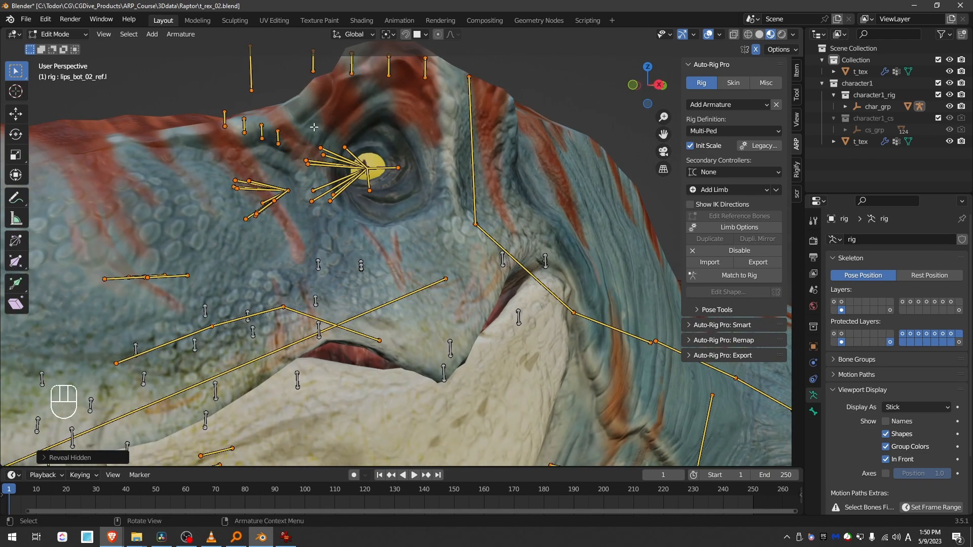
drag(299, 135, 416, 208)
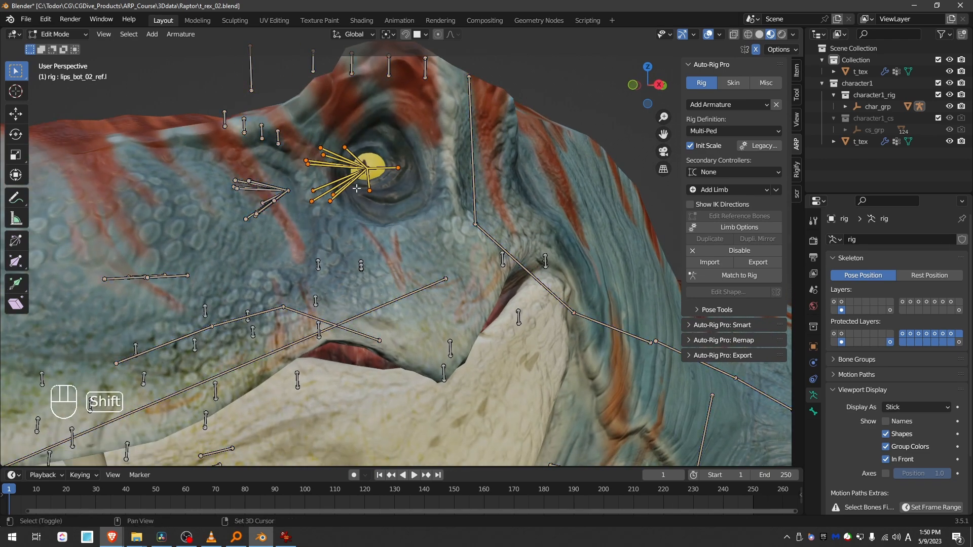
key(shift+h)
- Select the left eyeball's linked geometry in the t_tex mesh and snap the 3D cursor to it
key(Tab)
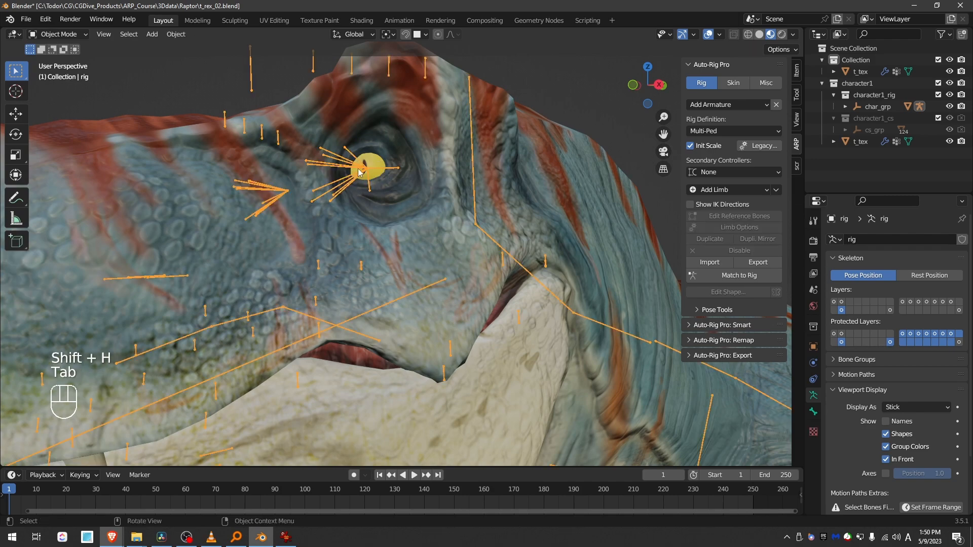
click(387, 164)
key(Tab)
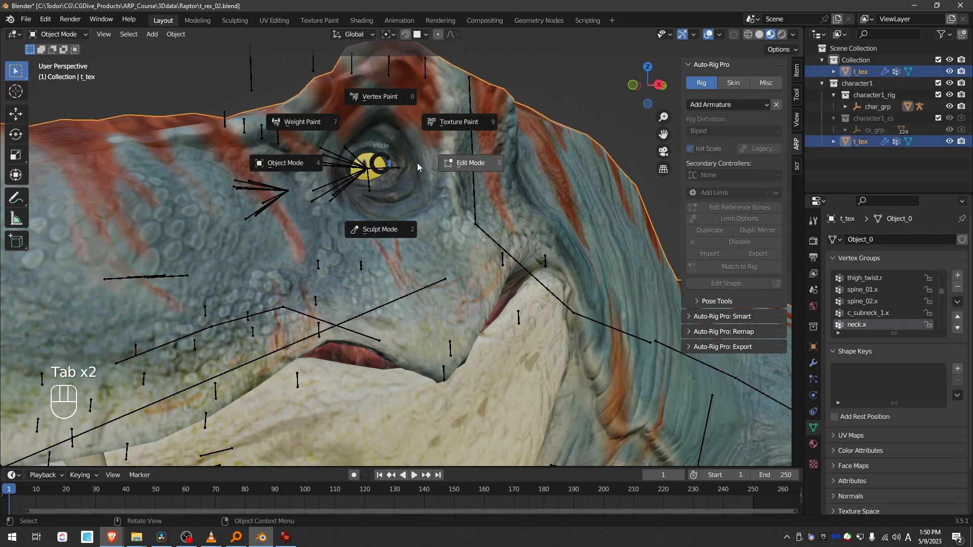
click(506, 168)
key(alt+a)
key(l)
middle_drag(369, 164, 374, 168)
key(shift+s)
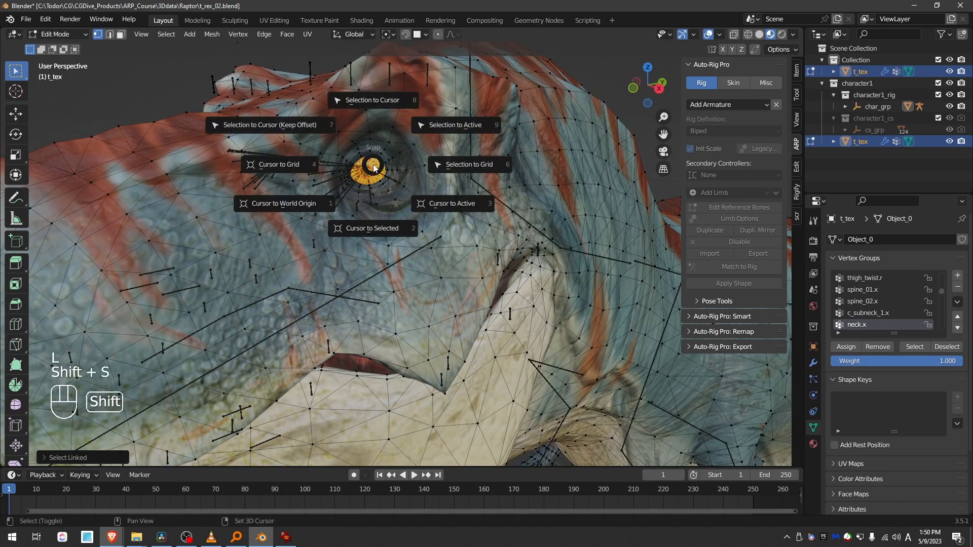
click(373, 201)
scroll(338, 159, up, 4)
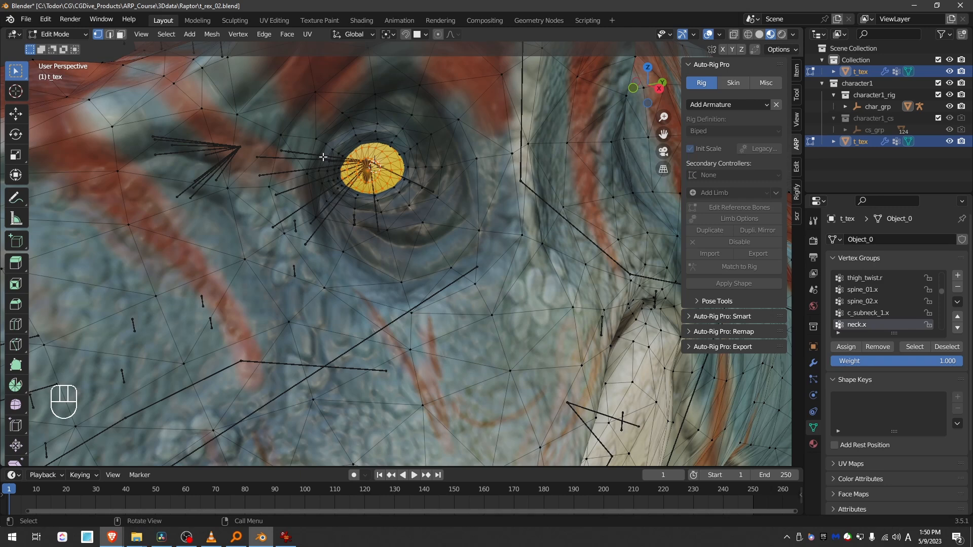
- Return to editing the rig and snap the shared base of the left eye bones to the 3D cursor
key(Tab)
click(334, 162)
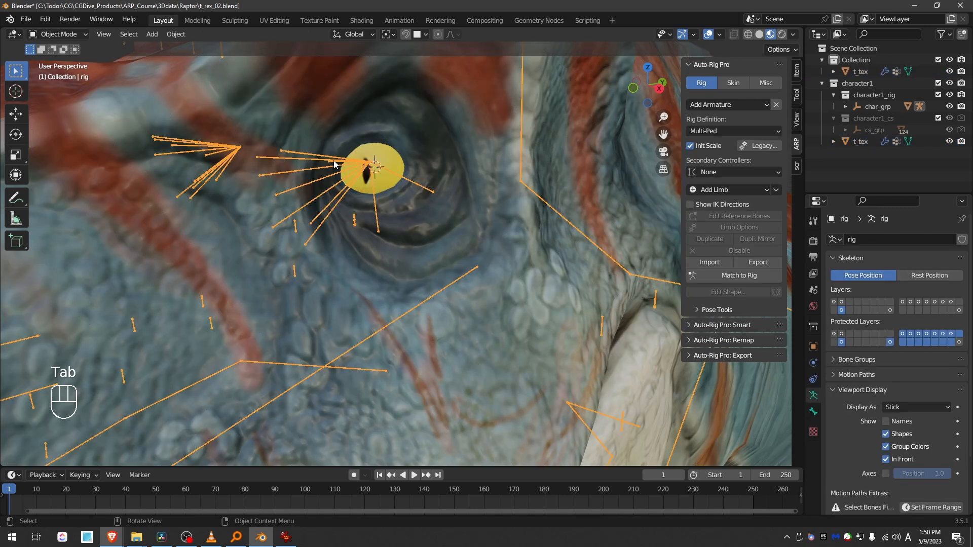
key(Tab)
click(426, 162)
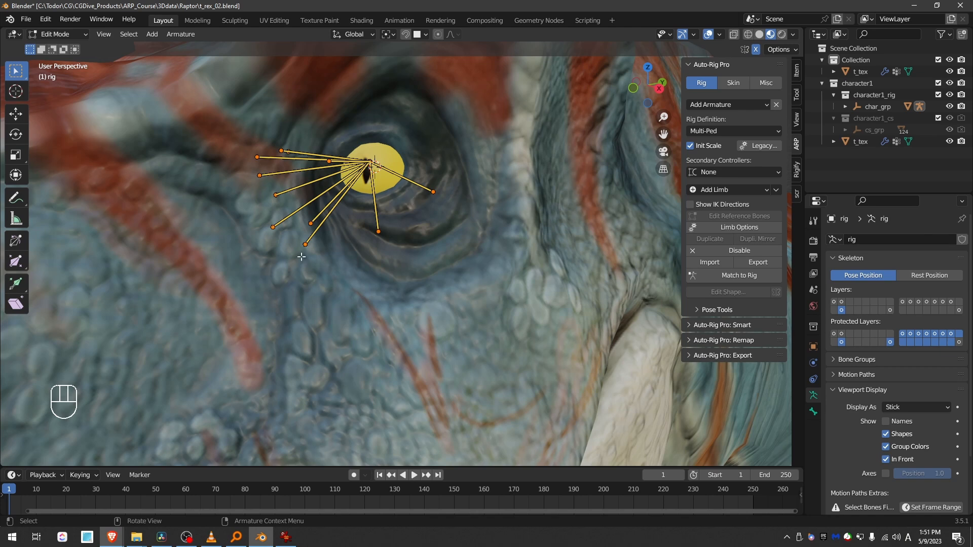
key(shift+s)
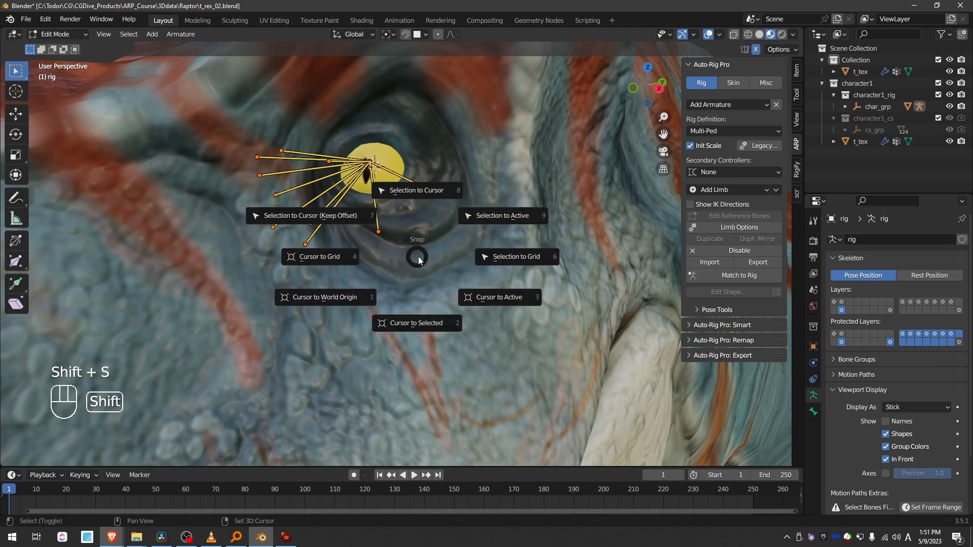
click(432, 194)
middle_drag(431, 193, 399, 235)
- Set the pivot point to 3D Cursor and rotate the left eye bones outward to follow the eye's direction
click(389, 34)
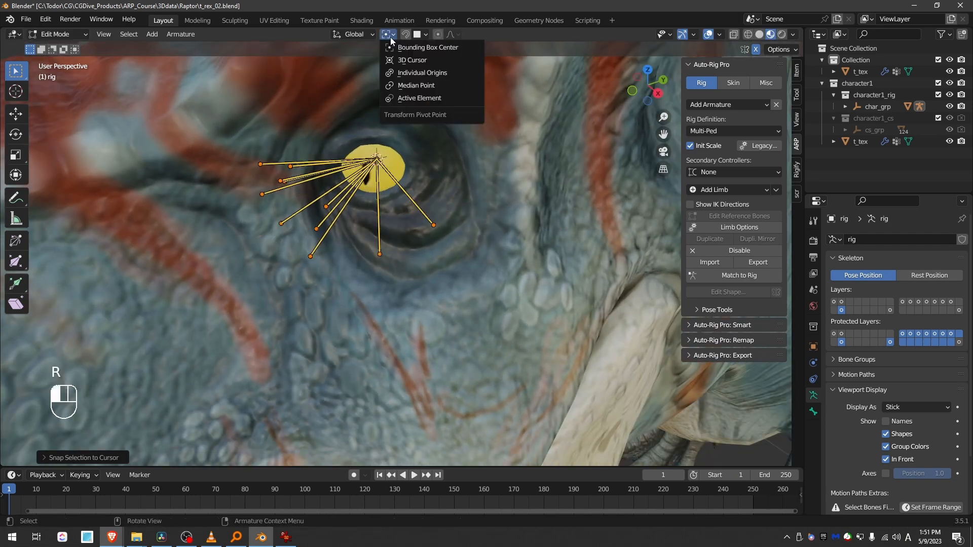
click(424, 60)
key(r)
key(r)
click(439, 157)
key(KP_7)
key(r)
click(431, 119)
- Scale the left eye bones down around the eyeball and refine their rotation to match the eye
middle_drag(431, 119, 378, 56)
key(s)
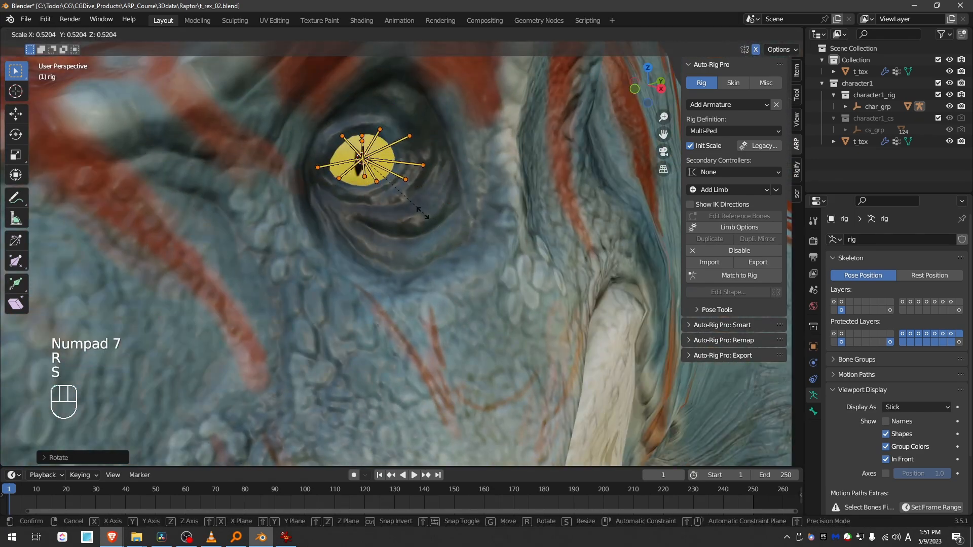
click(400, 185)
middle_drag(400, 185, 393, 193)
key(r)
click(391, 203)
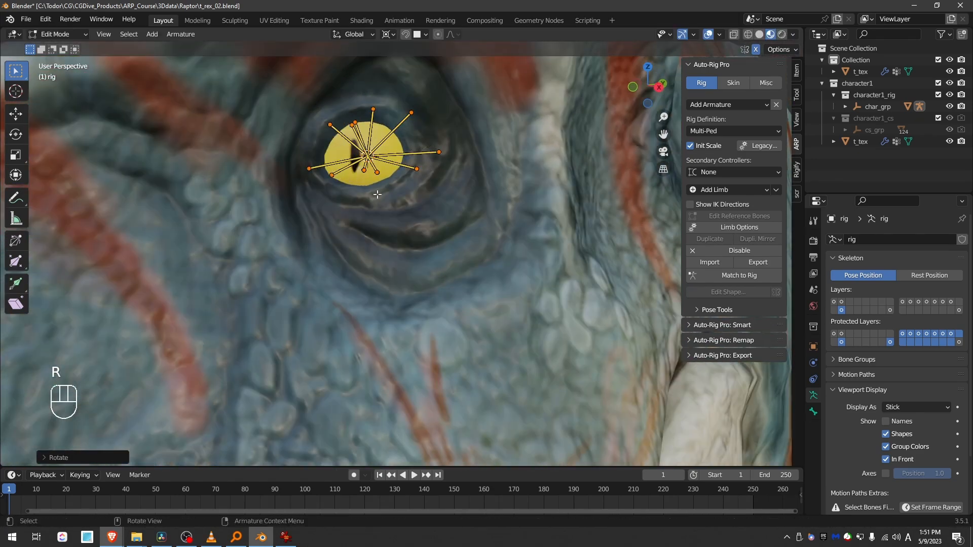
- Move the tips of eyelid_corner_01_ref.l and eyelid_corner_02_ref.l onto the two corners of the left eye
mouse_move(390, 202)
middle_down()
mouse_move(412, 207)
mouse_move(378, 205)
middle_up()
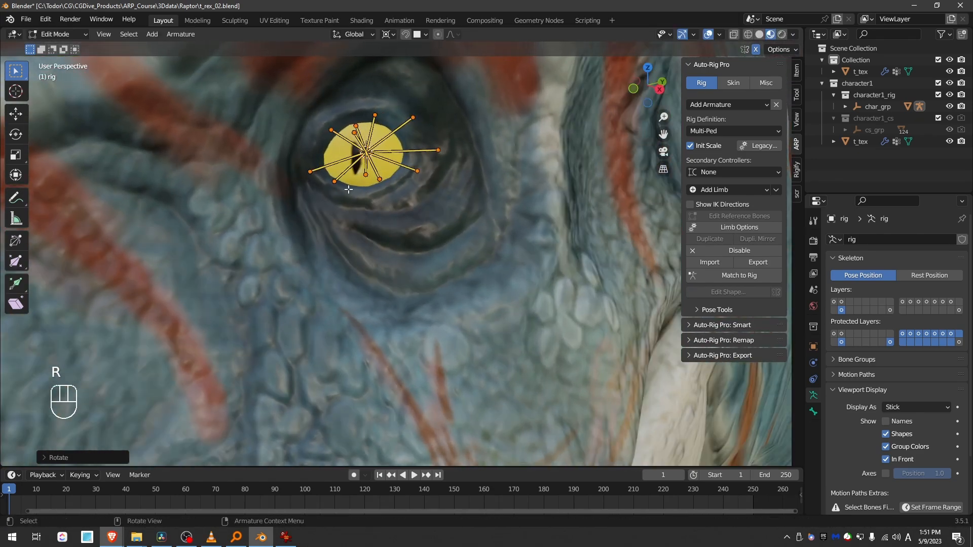
click(311, 172)
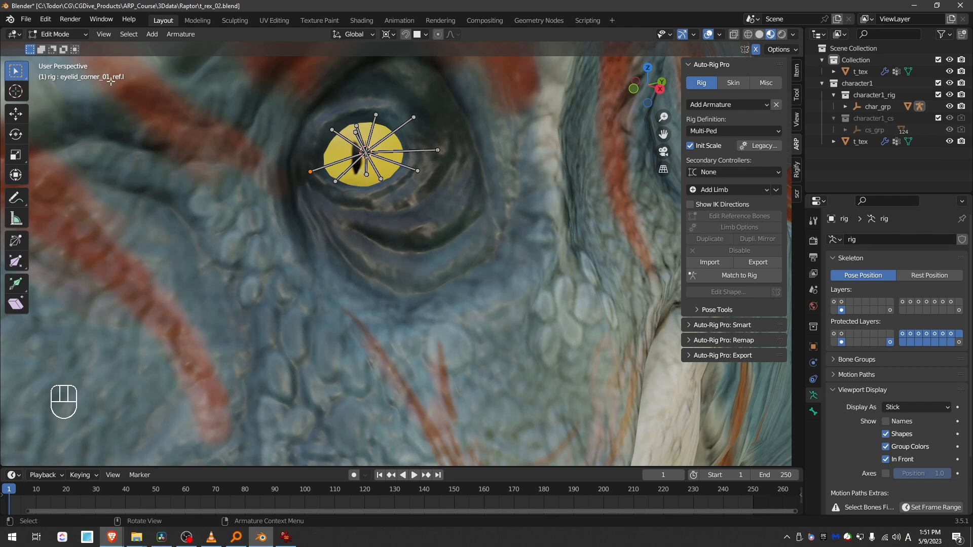
scroll(323, 169, up, 1)
key(g)
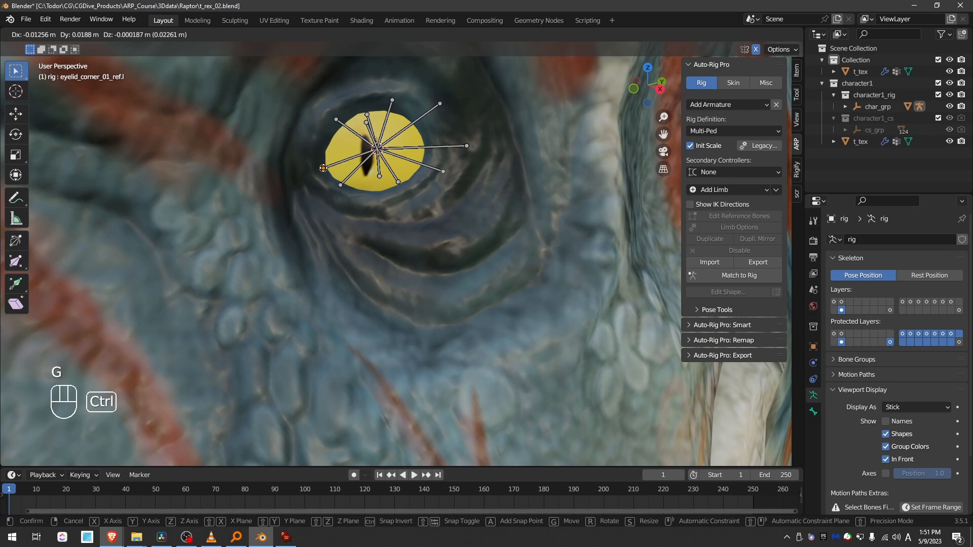
click(323, 168)
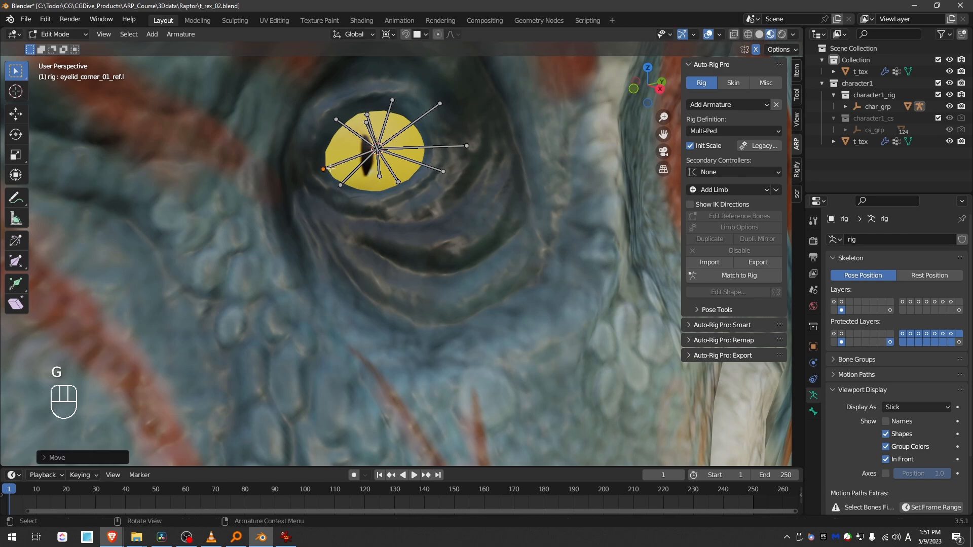
click(465, 148)
key(g)
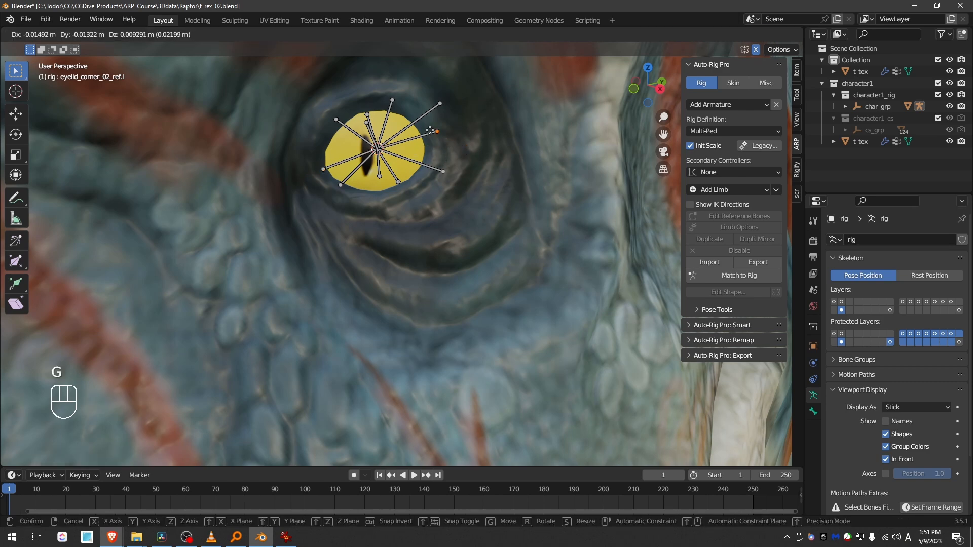
click(430, 136)
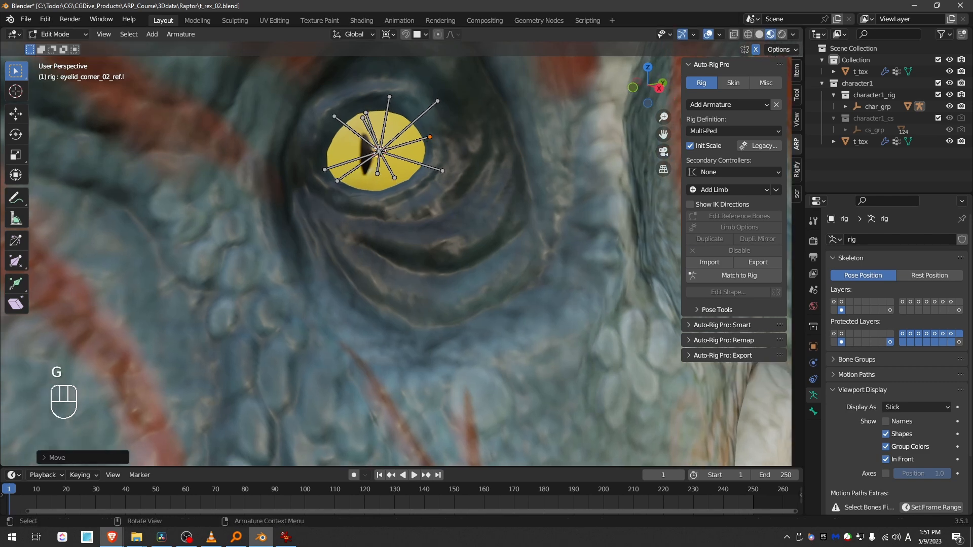
- Move the tips of the three left upper eyelid bones, eyelid_top_01 to 03, onto the upper rim of the eye
click(372, 110)
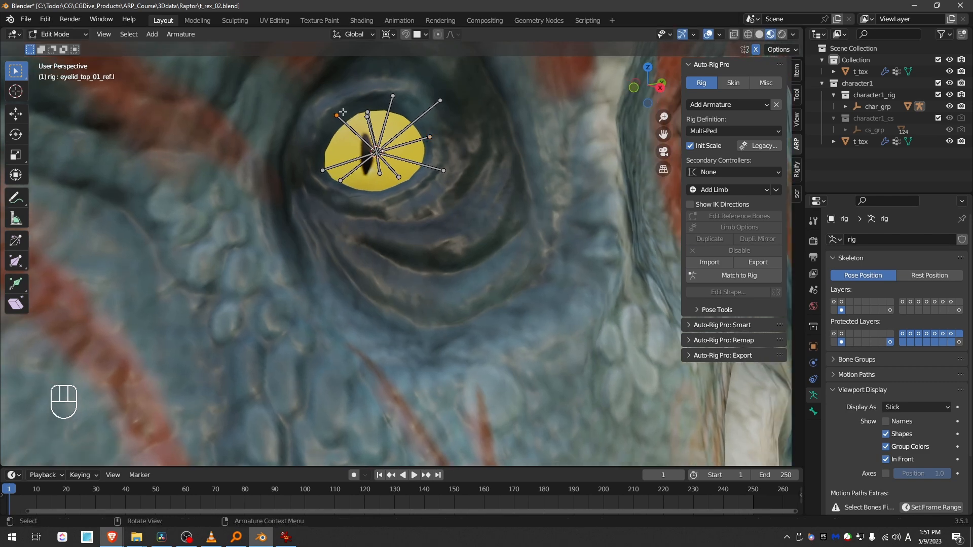
click(391, 104)
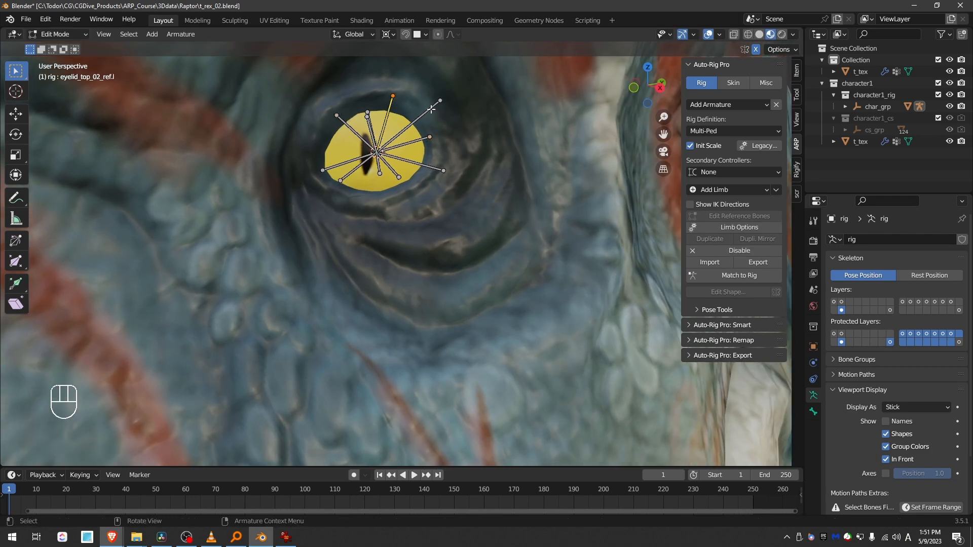
click(333, 113)
key(g)
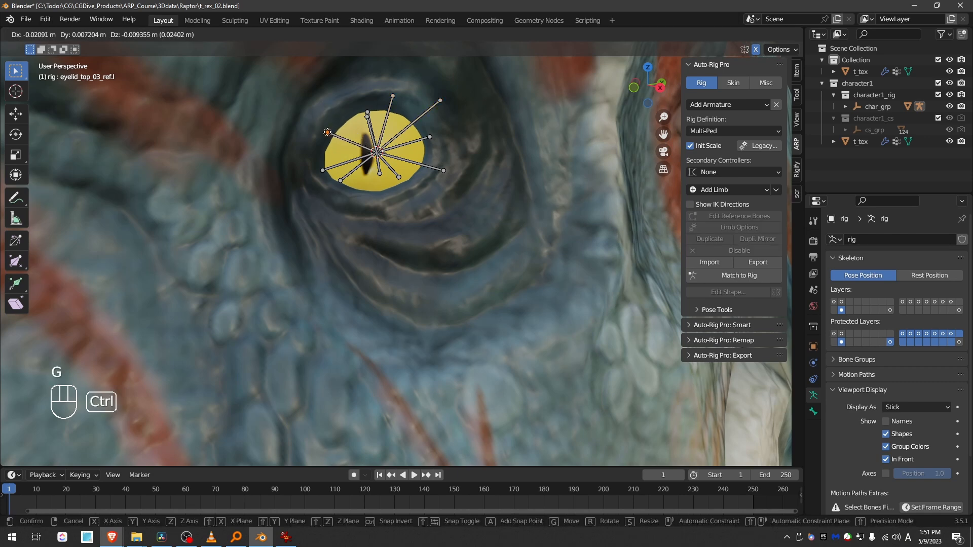
ctrl+click(327, 131)
click(399, 100)
key(g)
click(366, 108)
click(439, 100)
key(g)
ctrl+click(417, 108)
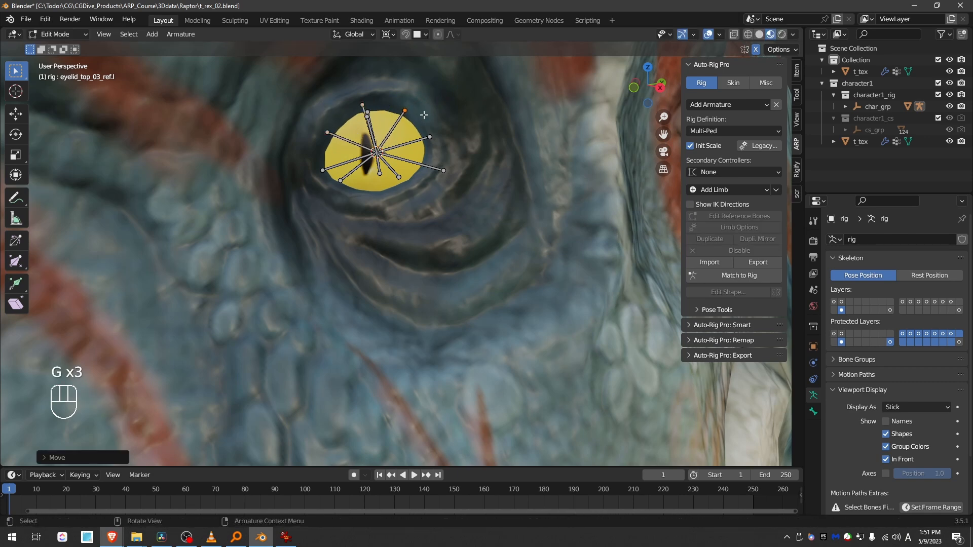
- Move the tip of the left eye's lower eyelid bone nearest the snout down to the lower rim
click(336, 181)
key(g)
right_click(338, 182)
key(g)
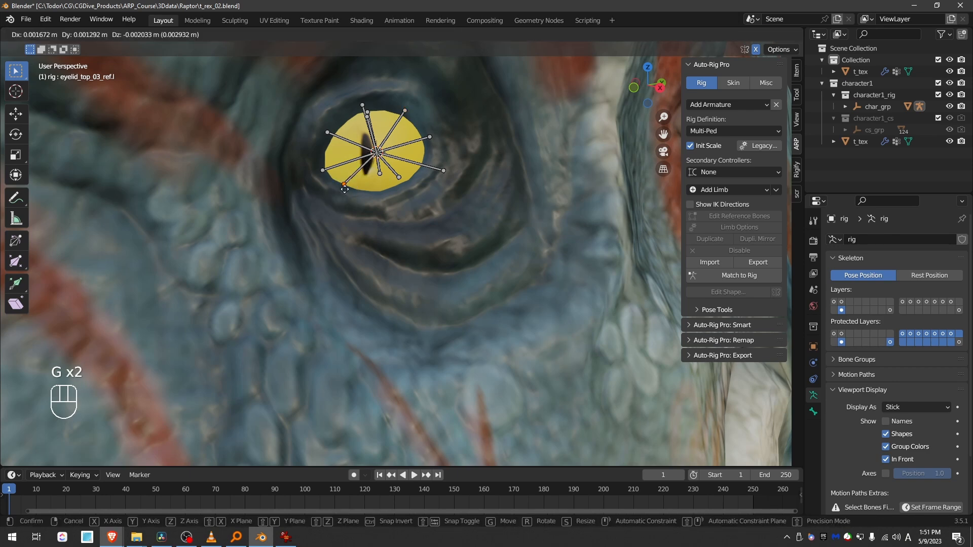
click(347, 193)
middle_drag(373, 187, 378, 189)
- Move the tips of the left eye's other two lower eyelid bones onto the lower rim, spacing them evenly toward the rear corner
click(398, 182)
key(g)
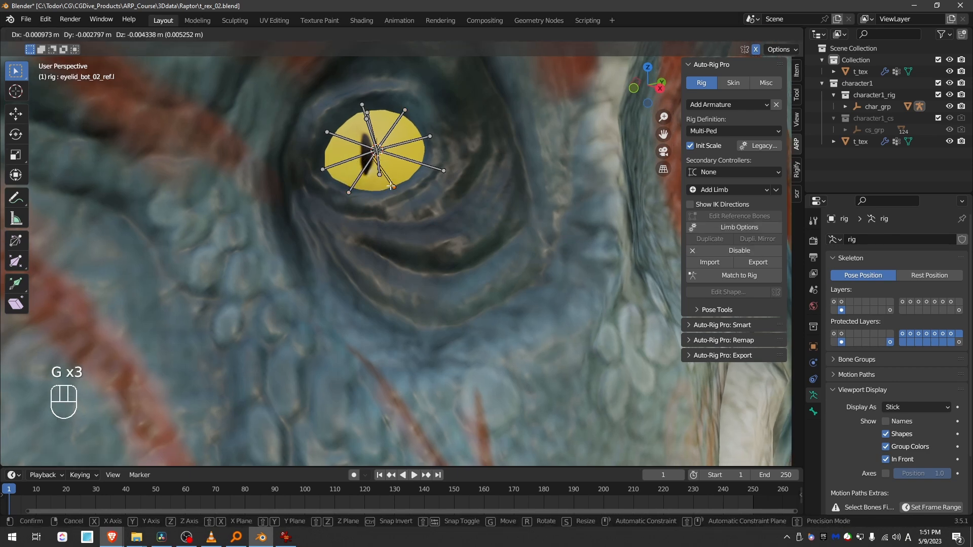
right_click(393, 189)
key(g)
click(395, 193)
click(443, 173)
key(g)
key(g)
click(425, 172)
- Move the tips of the main left eyelid bones, eyelid_bot_ref.l below and the upper one above, just past the eye rim
click(384, 181)
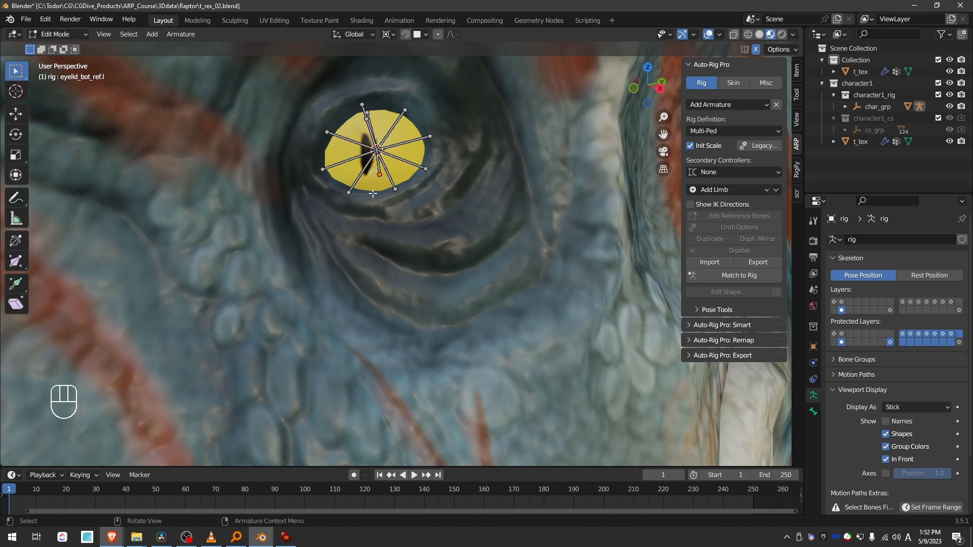
key(g)
click(400, 201)
mouse_move(399, 200)
middle_down()
mouse_move(389, 208)
mouse_move(398, 193)
middle_up()
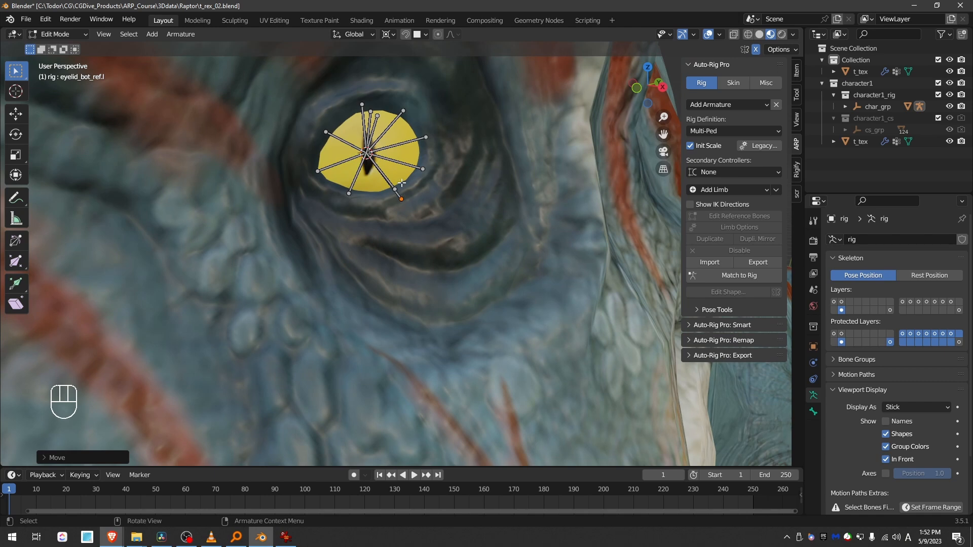
click(369, 112)
key(g)
click(373, 96)
- Turn on the wireframe overlay and snap eye_offset_ref.l to the front centre of the left eyeball mesh
click(379, 117)
mouse_move(379, 117)
middle_down()
mouse_move(402, 123)
mouse_move(363, 111)
middle_up()
click(719, 35)
click(648, 239)
scroll(431, 159, up, 1)
key(g)
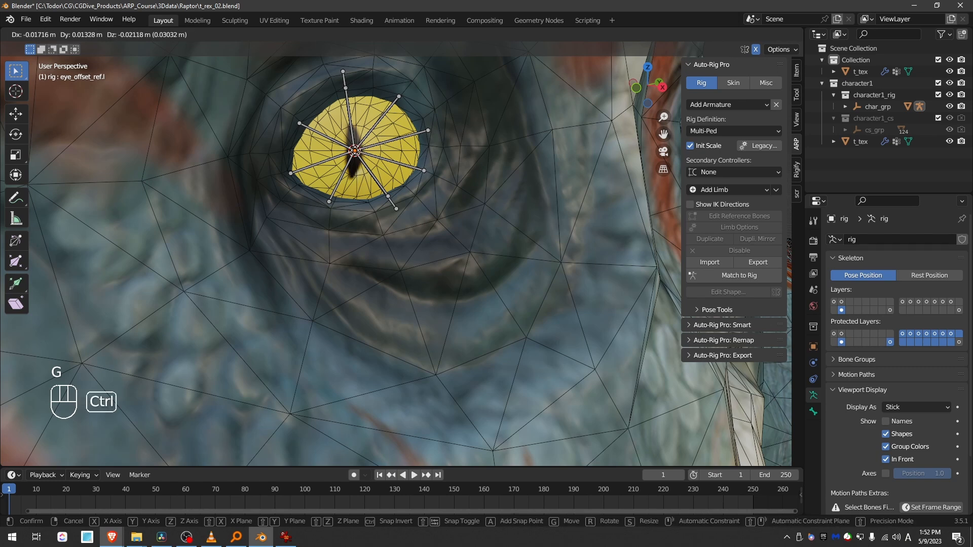
click(361, 151)
mouse_move(362, 151)
middle_down()
mouse_move(354, 155)
mouse_move(359, 142)
middle_up()
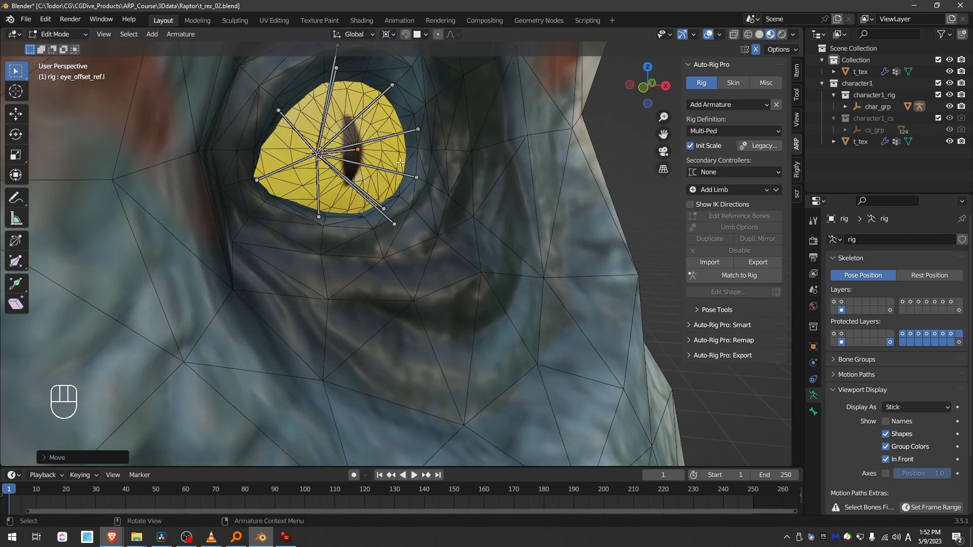
scroll(401, 162, down, 10)
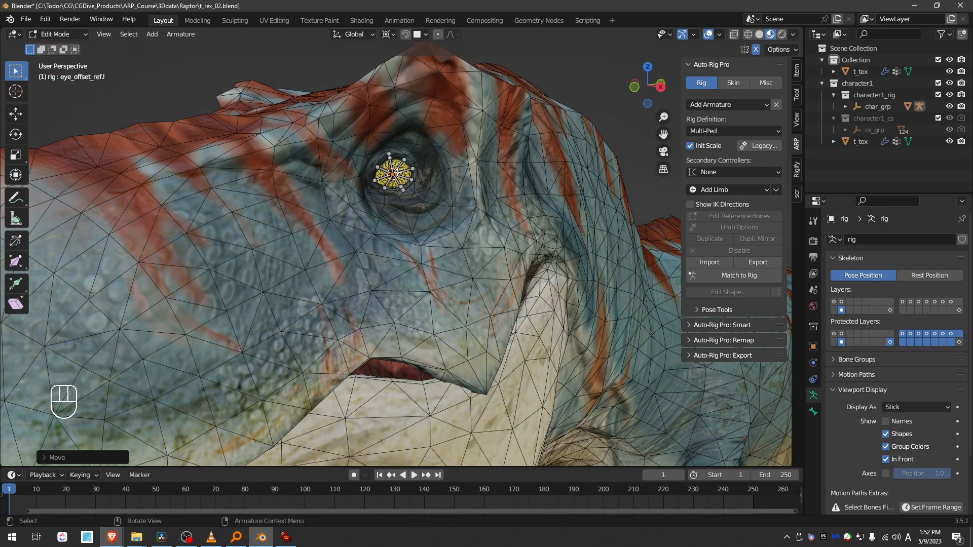
- Reveal all hidden reference bones and move eyebrow_01_end_ref.l back toward the left brow ridge
key(alt+h)
scroll(358, 230, down, 5)
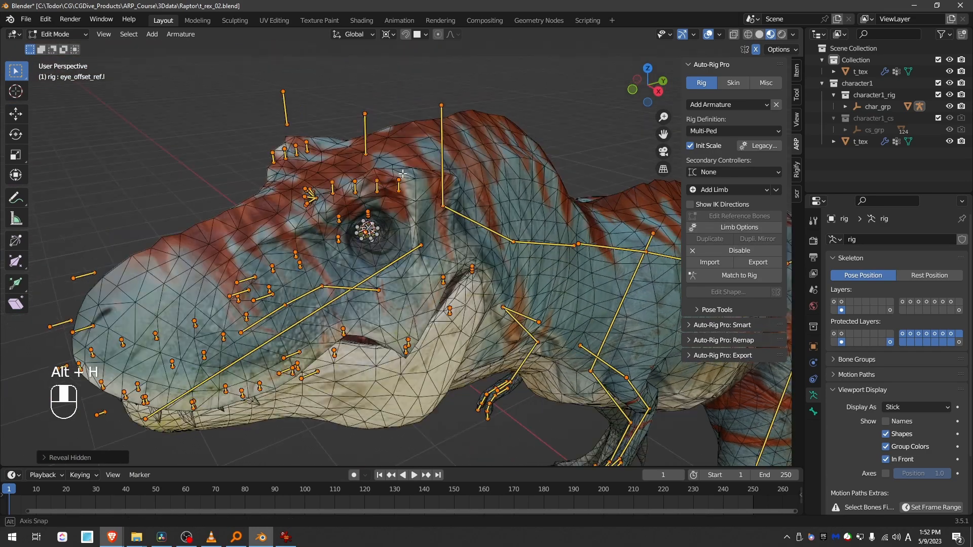
scroll(358, 230, up, 3)
scroll(362, 142, up, 2)
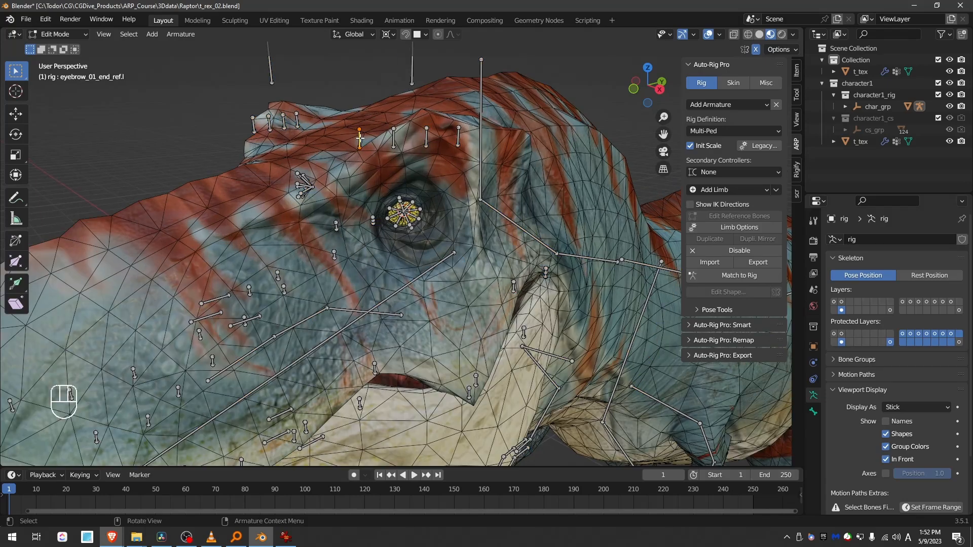
click(363, 144)
key(g)
click(412, 144)
- In the right side view, reposition the remaining left eyebrow bones along the brow ridge above the eye
key(KP_3)
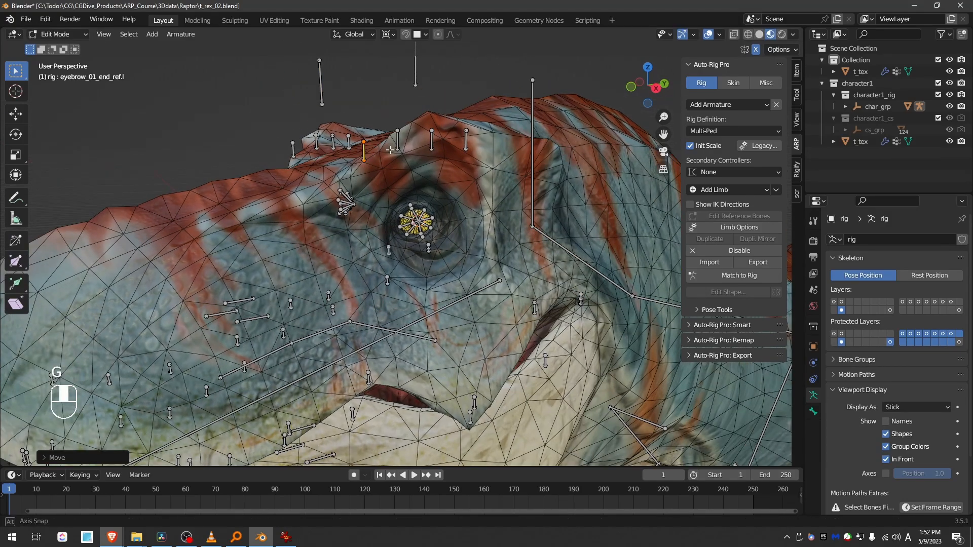
key(g)
key(g)
key(g)
key(g)
click(431, 164)
key(g)
click(448, 152)
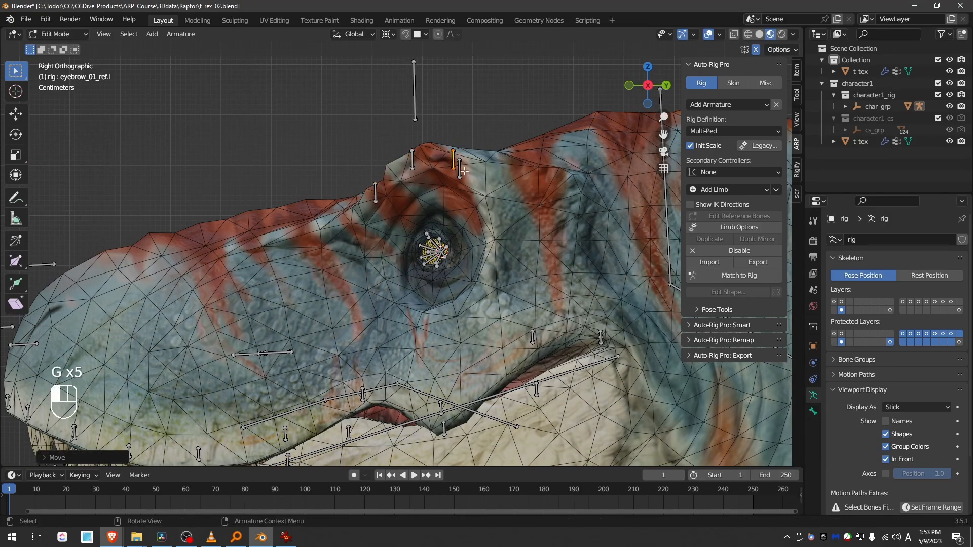
click(459, 165)
key(g)
click(478, 165)
middle_drag(479, 164, 532, 187)
- Change the pivot point, scale down eyebrow_full_ref.l and move it closer to the left brow ridge
click(475, 85)
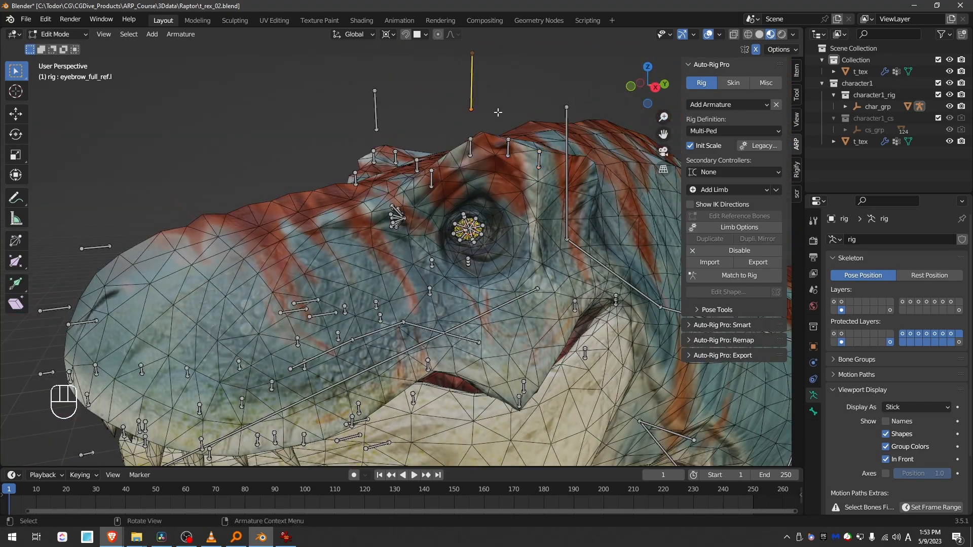
click(388, 34)
click(421, 50)
key(s)
click(545, 151)
mouse_move(459, 183)
middle_down()
mouse_move(547, 178)
mouse_move(468, 198)
mouse_move(447, 179)
middle_up()
key(g)
click(547, 197)
- In the right side view, move nose_01_ref.x and the two nose bones above it onto the snout's front surface
scroll(469, 199, down, 4)
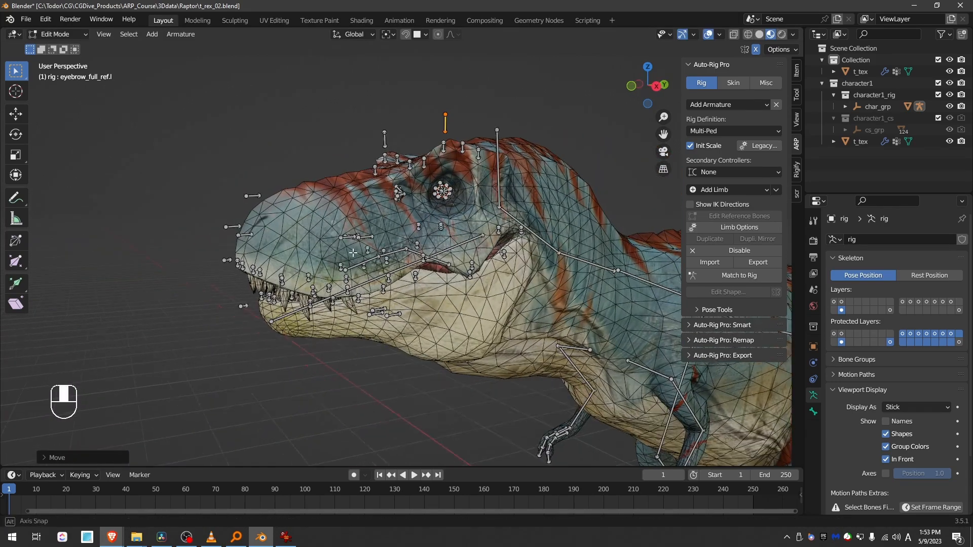
key(KP_3)
scroll(174, 252, up, 3)
drag(196, 225, 238, 249)
click(211, 231)
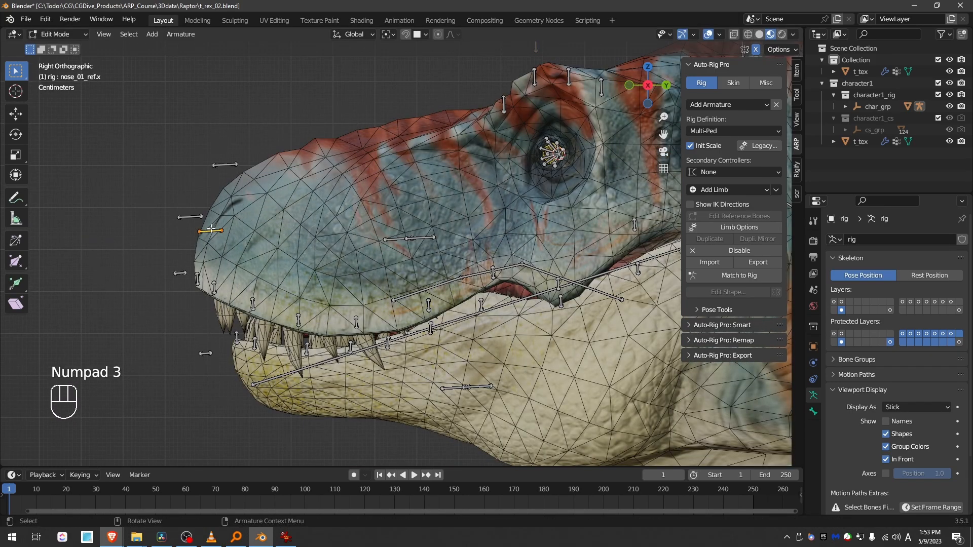
key(g)
click(209, 246)
click(191, 217)
key(g)
click(213, 214)
click(230, 171)
key(g)
click(247, 181)
- Refine the positions of nose_01_ref.x and the nose bone just above it along the snout tip
click(213, 246)
key(g)
click(215, 232)
click(212, 216)
key(g)
click(215, 205)
- Move the front chin bone back to the lower jaw tip and nose_02_ref.x back to the snout tip
drag(187, 337, 215, 366)
key(g)
click(233, 363)
drag(169, 254, 191, 274)
key(g)
click(205, 274)
scroll(225, 264, down, 4)
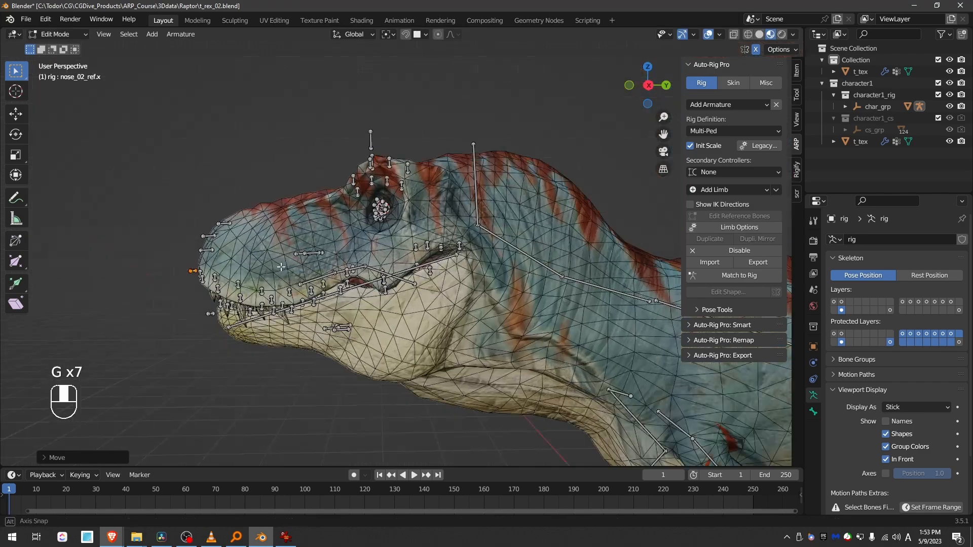
- Match the control rig to the adjusted facial reference bones
middle_drag(284, 254, 385, 269)
shift+middle_drag(472, 233, 430, 262)
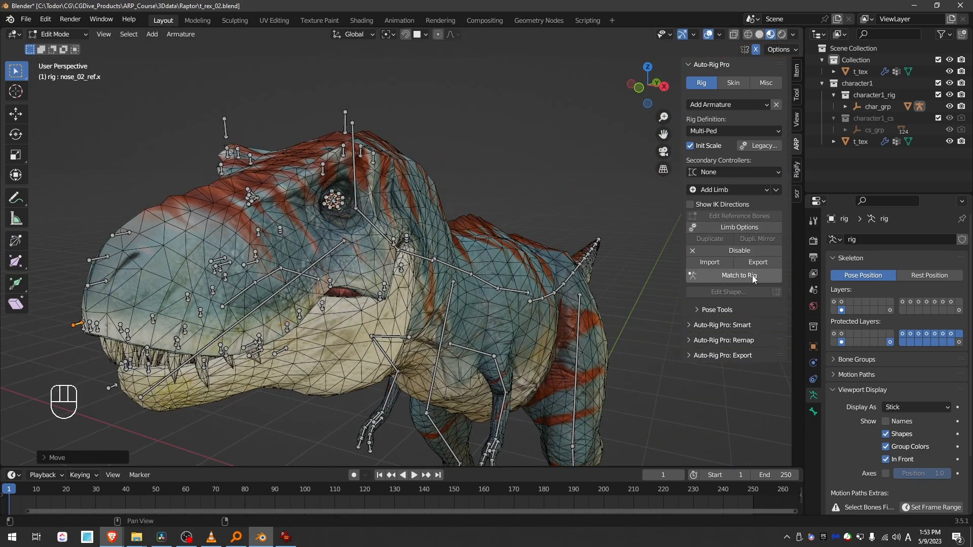
scroll(332, 191, up, 5)
mouse_move(336, 191)
shift+middle_down()
mouse_move(397, 195)
mouse_move(355, 192)
shift+middle_up()
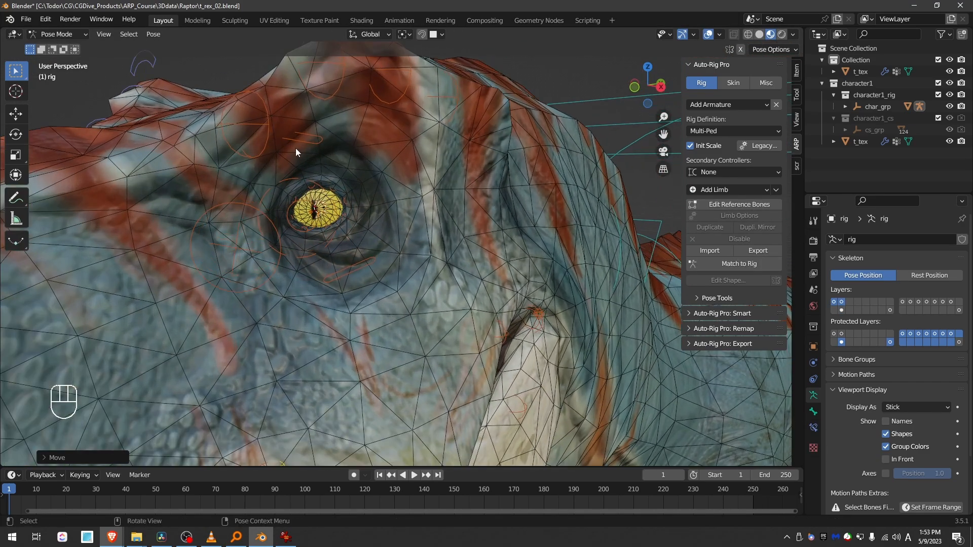
- Test the left upper eyelid controller c_eyelid_top.l by moving it and cancelling the move
click(309, 139)
key(g)
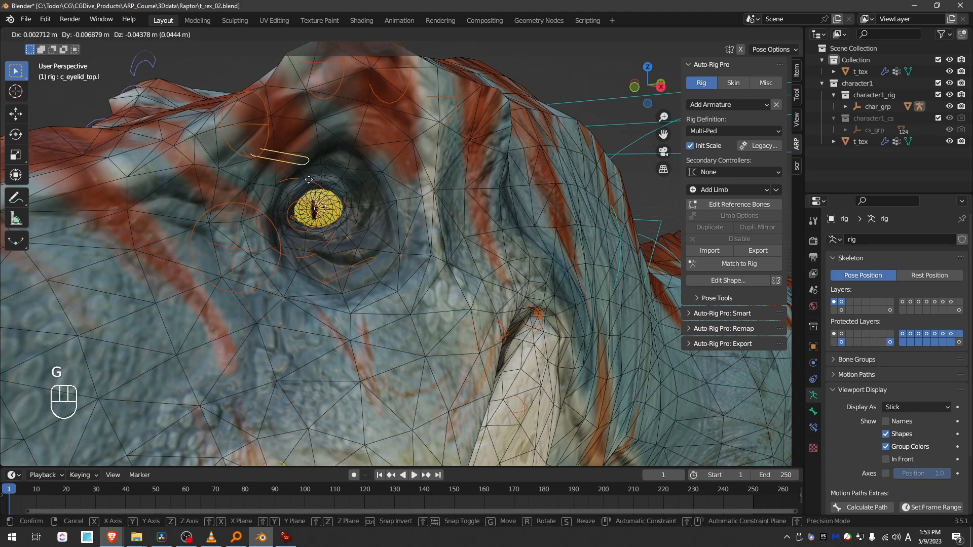
scroll(310, 176, up, 2)
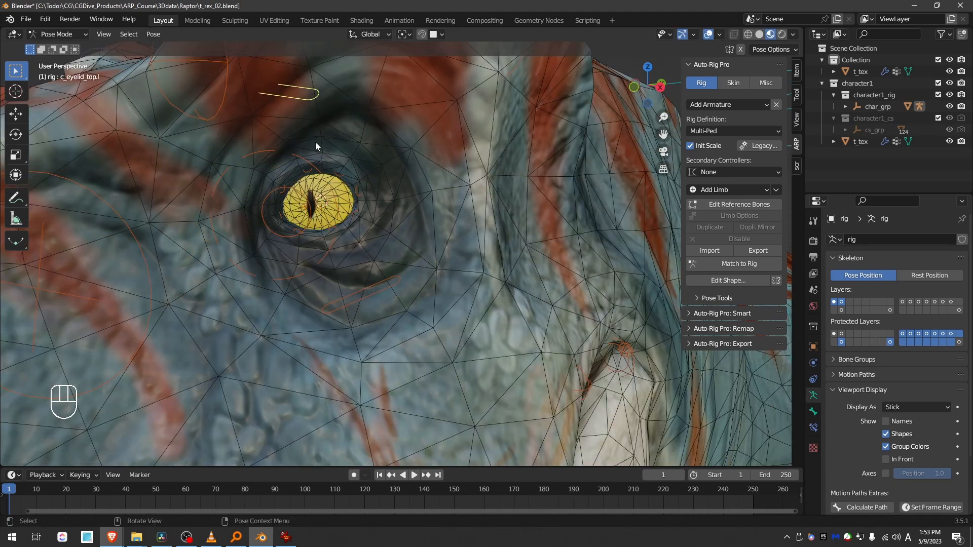
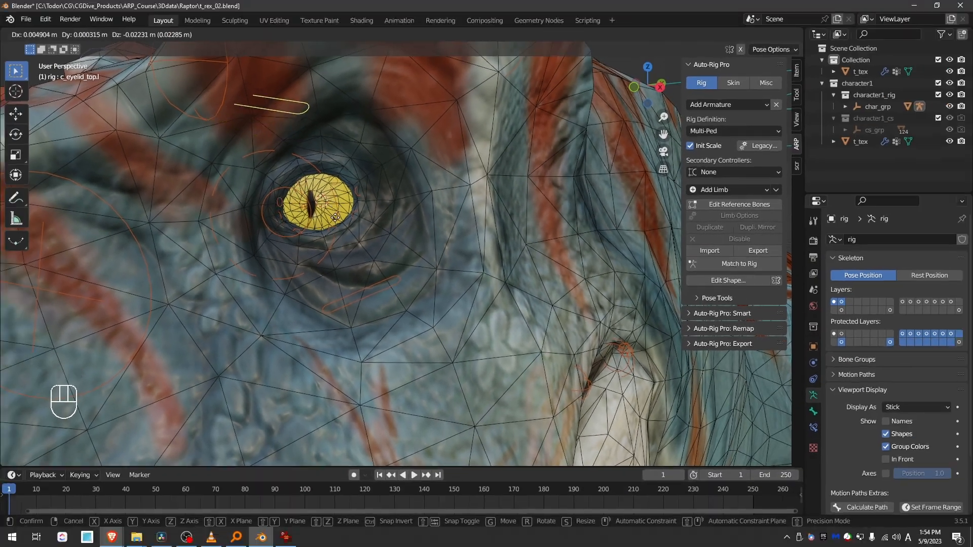
right_click(437, 193)
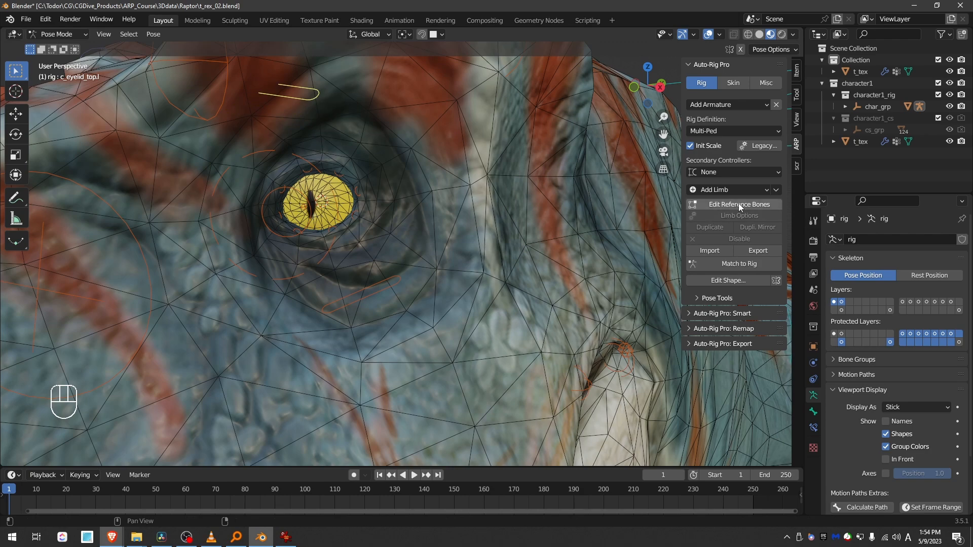
- Return to editing the reference bones and try moving the tip of the left eye's main eyelid bone
click(739, 204)
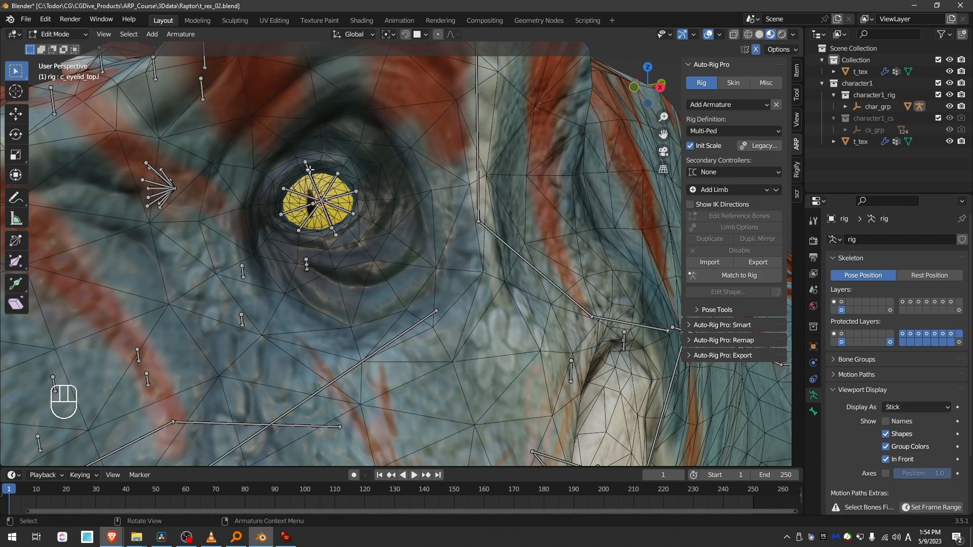
scroll(309, 171, up, 1)
middle_drag(309, 171, 297, 175)
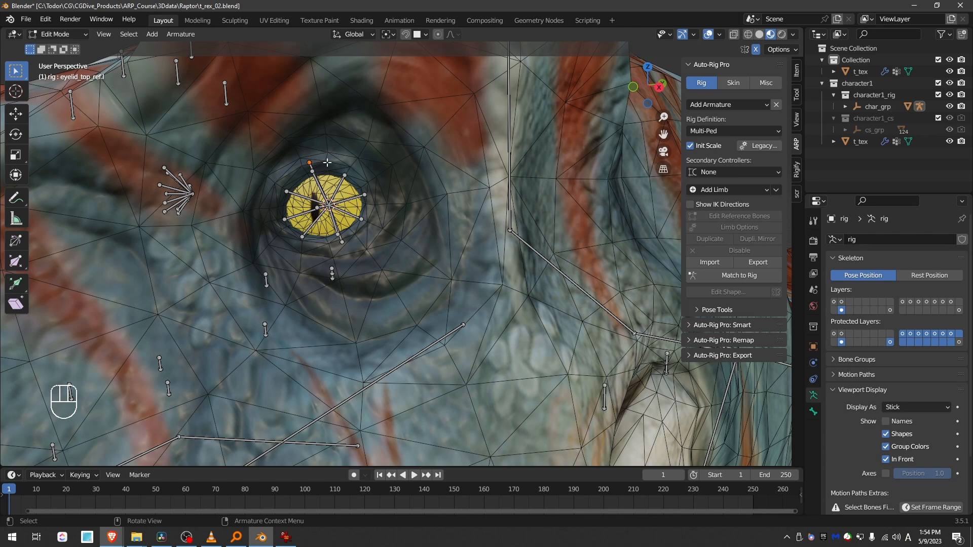
key(g)
right_click(343, 243)
- Set the armature's viewport display to Octahedral and examine the bones around the left eye
click(903, 405)
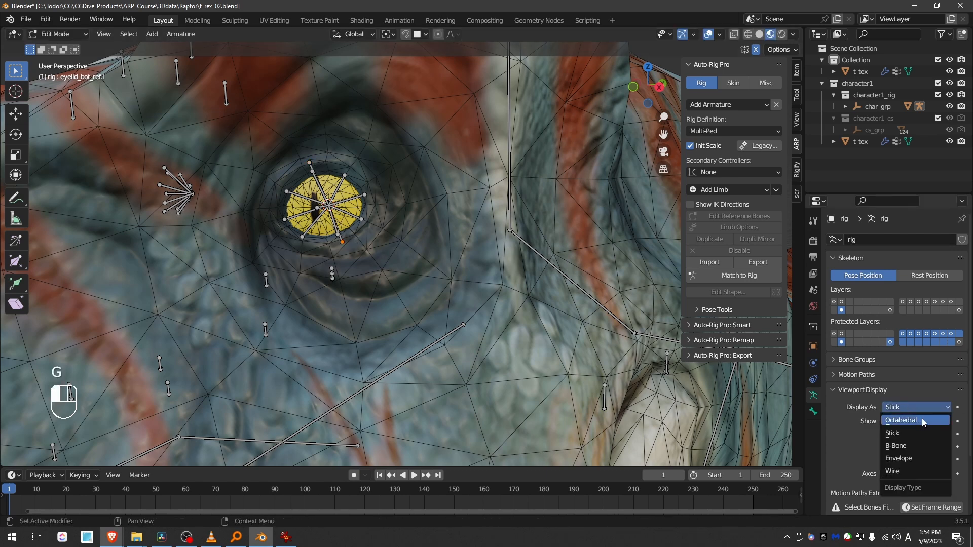
click(919, 420)
middle_drag(456, 213, 308, 148)
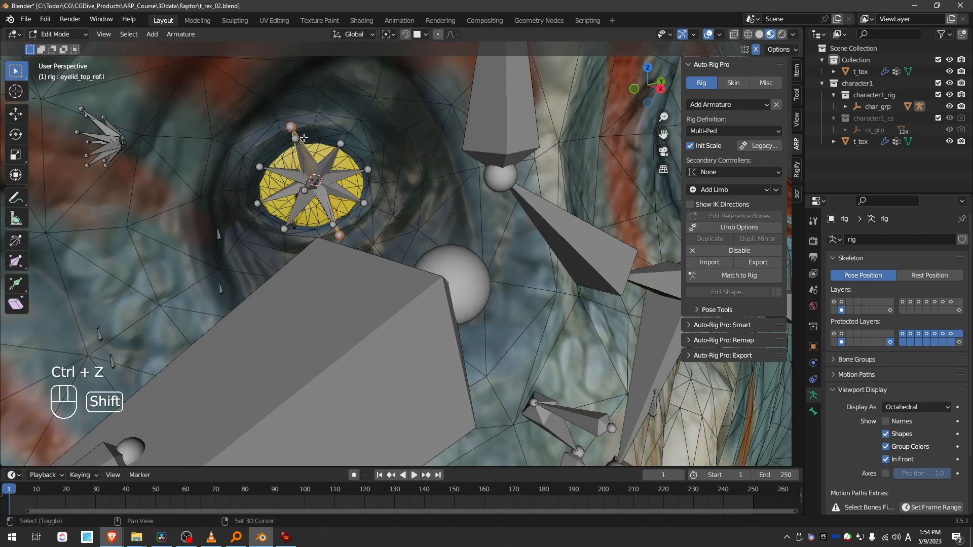
- Isolate the left eye's main upper and lower eyelid reference bones and display the bone axes
key(shift+h)
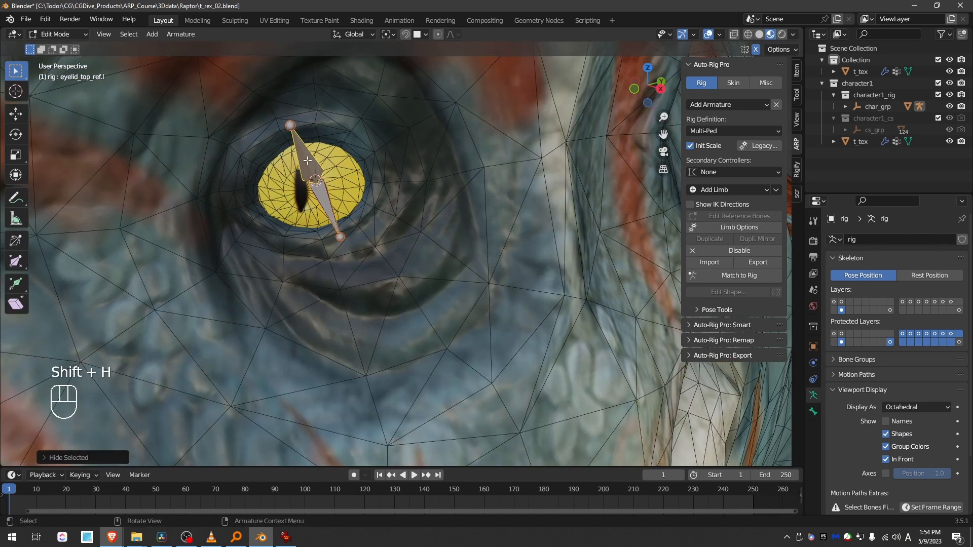
click(885, 473)
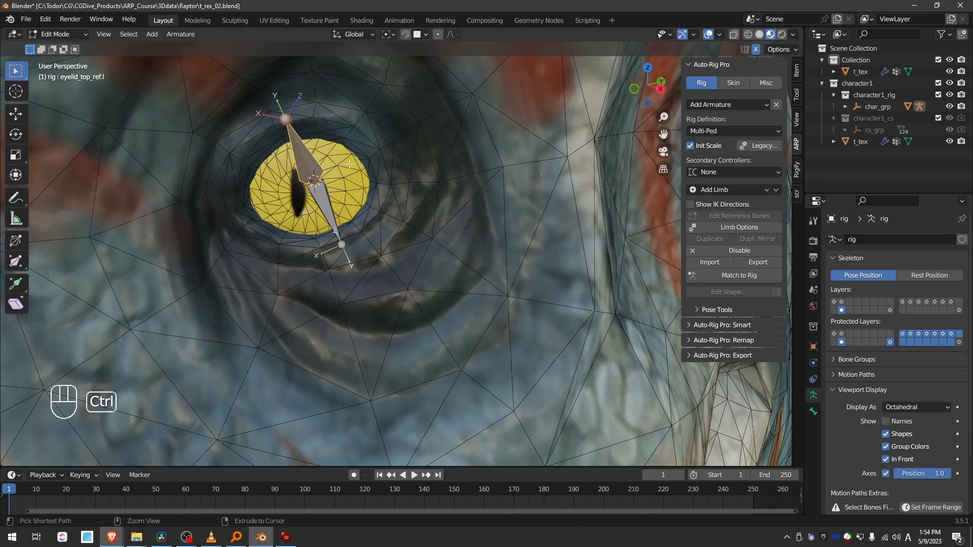
- Adjust the roll of the left eye's main upper and lower eyelid reference bones and match the control rig to them
key(ctrl+r)
click(346, 94)
middle_drag(346, 95, 302, 116)
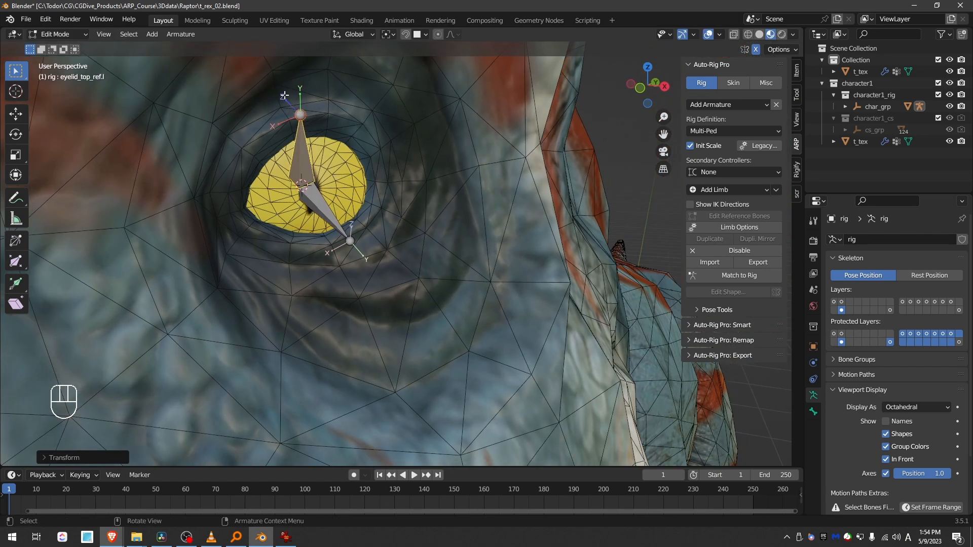
click(344, 238)
middle_drag(344, 238, 381, 236)
key(ctrl+r)
click(378, 236)
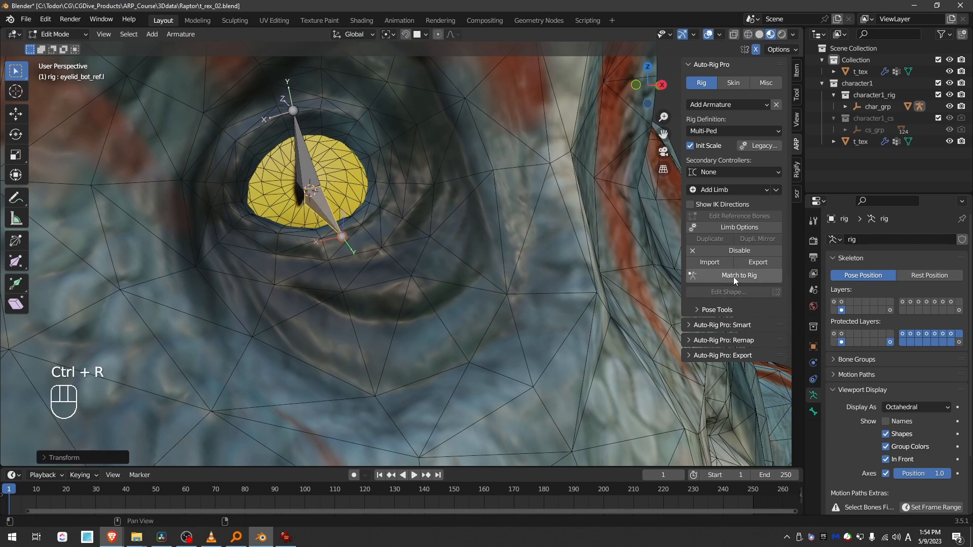
scroll(320, 111, down, 5)
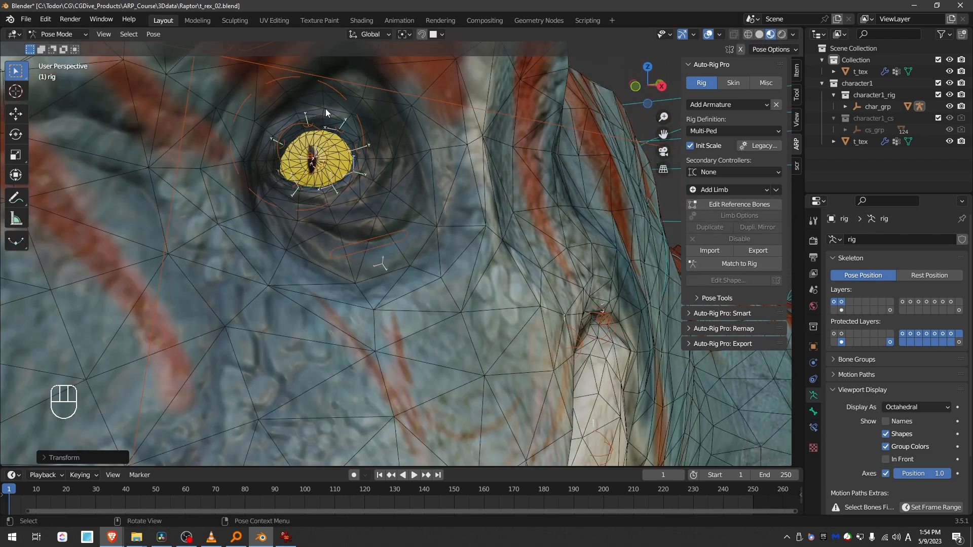
- Test the left upper eyelid controller c_eyelid_top.l again with trial moves, cancelling each one
click(319, 103)
key(g)
right_click(337, 142)
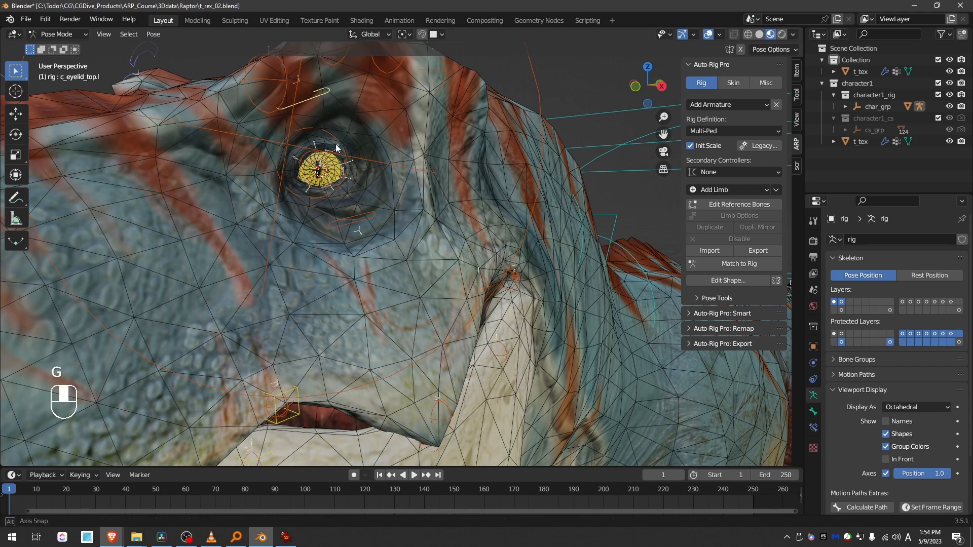
middle_drag(337, 142, 332, 137)
scroll(332, 121, up, 2)
key(g)
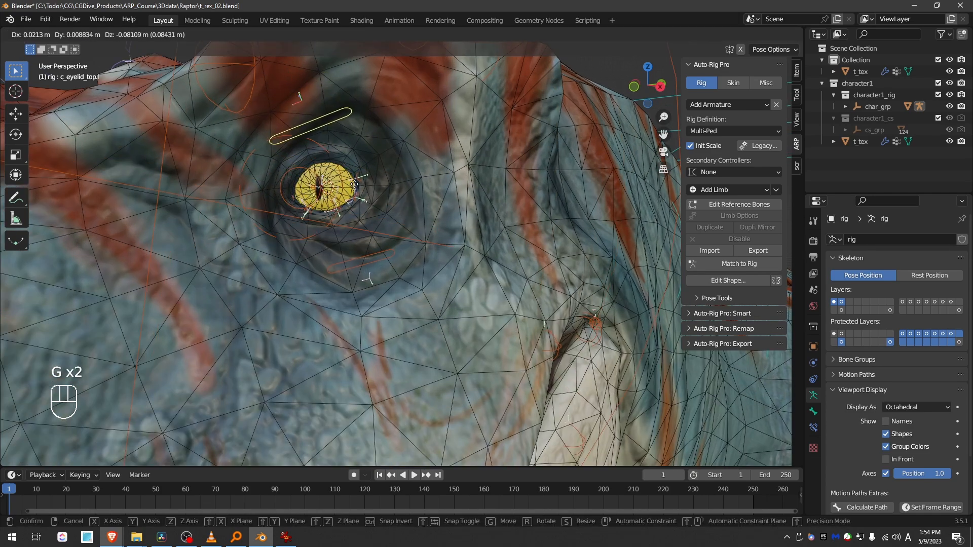
right_click(354, 183)
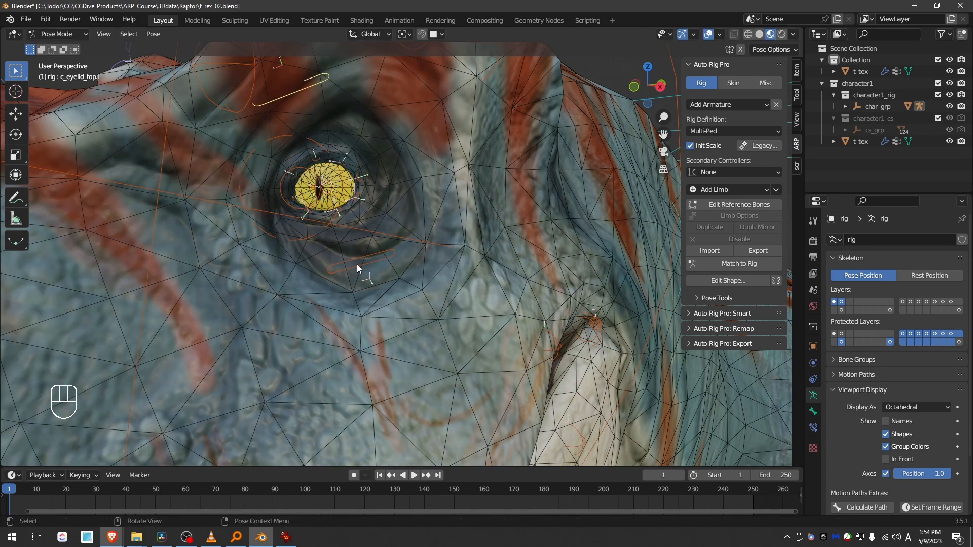
- Test the left lower eyelid controller with a cancelled move and turn off the display of bone axes
click(359, 264)
key(g)
right_click(367, 237)
scroll(367, 237, down, 6)
click(887, 474)
- Test the nose controller c_nose_03.x at the snout's tip with trial moves, cancelling each one
mouse_move(289, 282)
middle_down()
mouse_move(185, 269)
mouse_move(168, 226)
mouse_move(152, 232)
middle_up()
scroll(253, 275, up, 3)
scroll(168, 226, down, 1)
key(z)
key(z)
click(159, 261)
key(g)
right_click(202, 269)
key(g)
key(g)
right_click(202, 258)
key(z)
scroll(198, 257, down, 6)
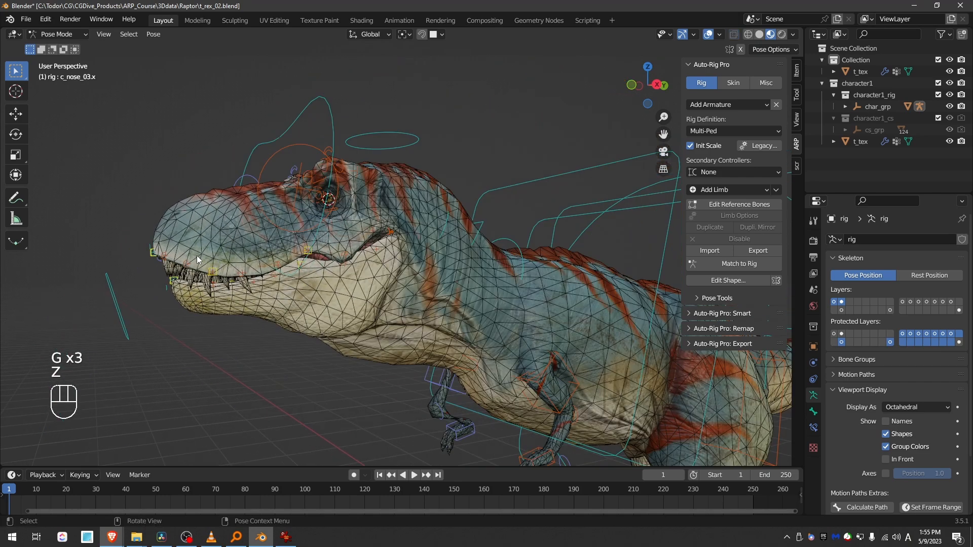
- Leave Pose Mode and select the linked body geometry of the T-Rex meshes in Edit Mode
key(Tab)
middle_drag(351, 346, 189, 318)
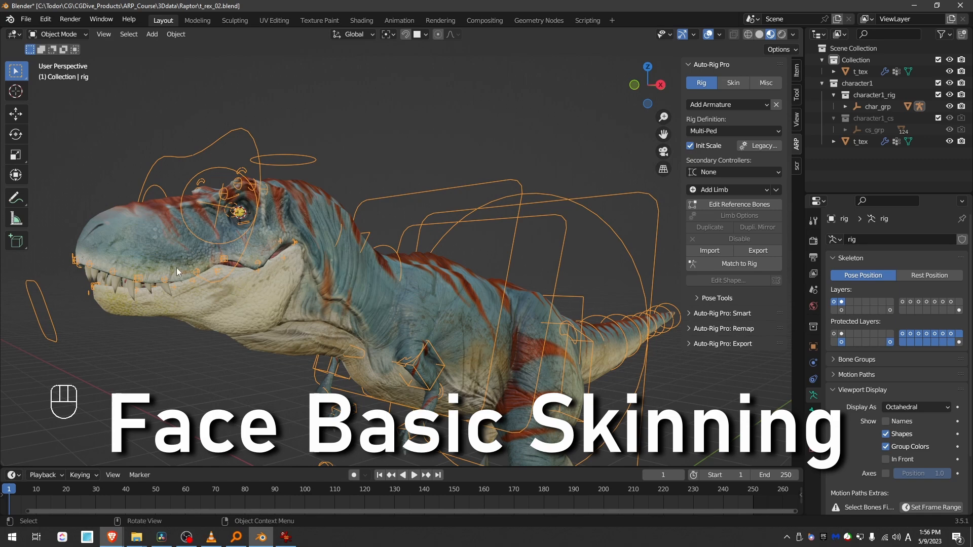
middle_drag(268, 250, 256, 254)
click(299, 208)
key(Tab)
key(l)
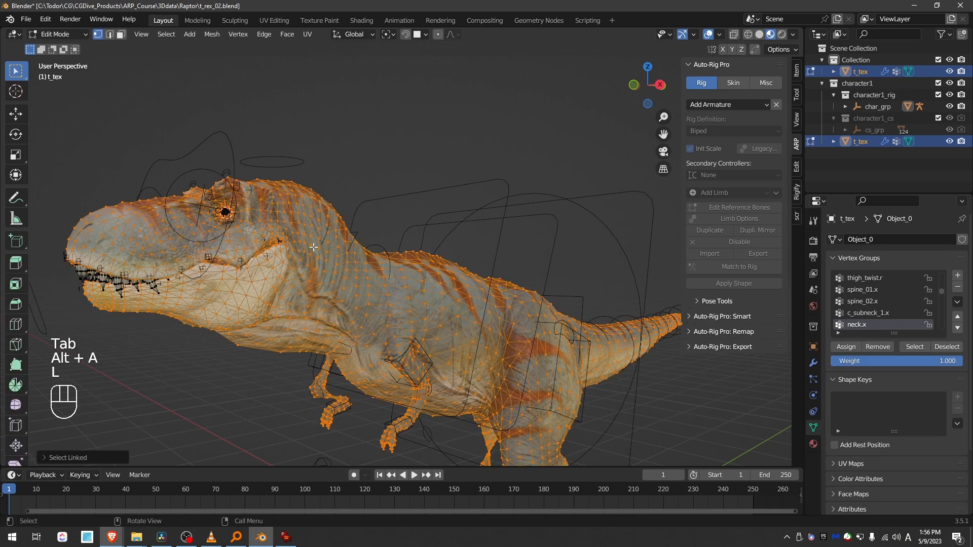
- Return the T-Rex meshes to Object Mode and add the rig to the selection as the active object
key(Tab)
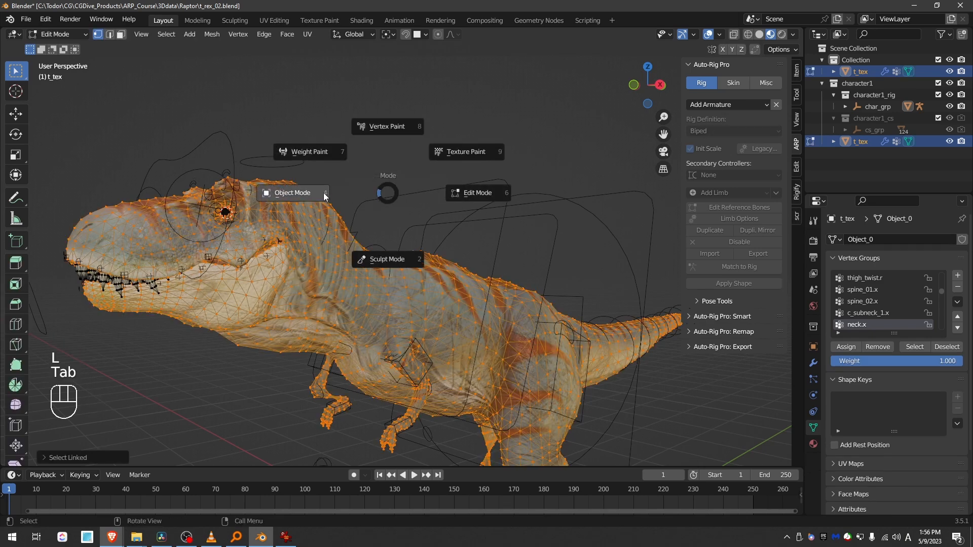
shift+click(283, 161)
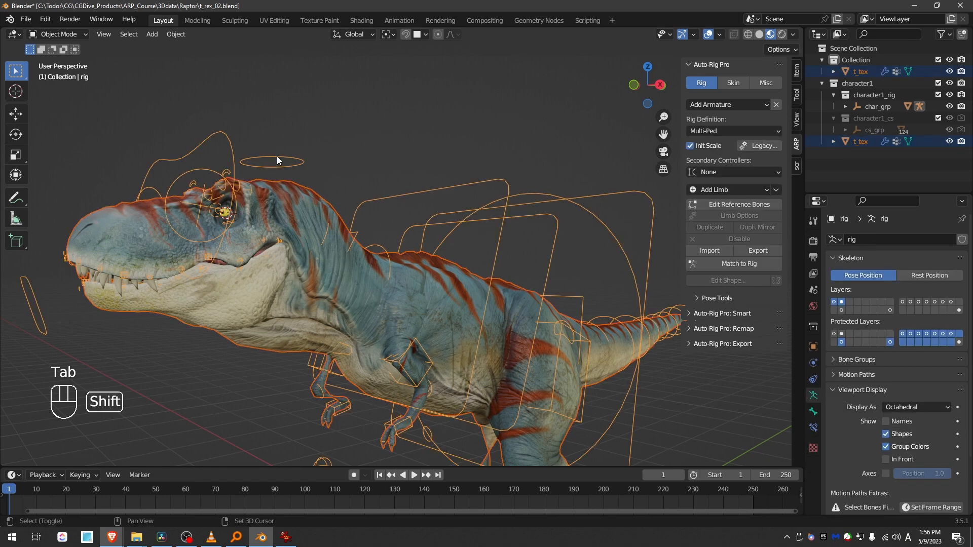
- Enable Selected Vertices Only in the skinning settings and bind the T-Rex mesh to the rig
click(740, 85)
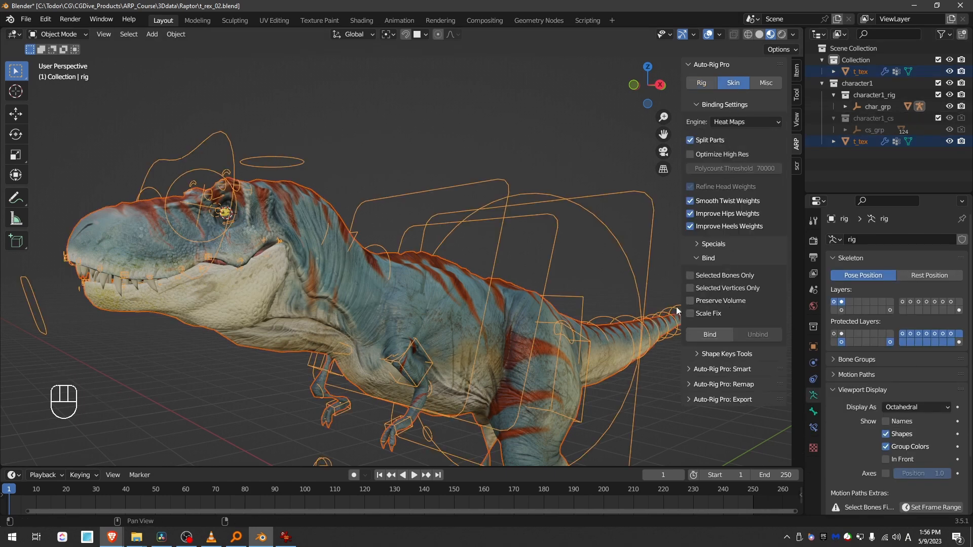
click(718, 287)
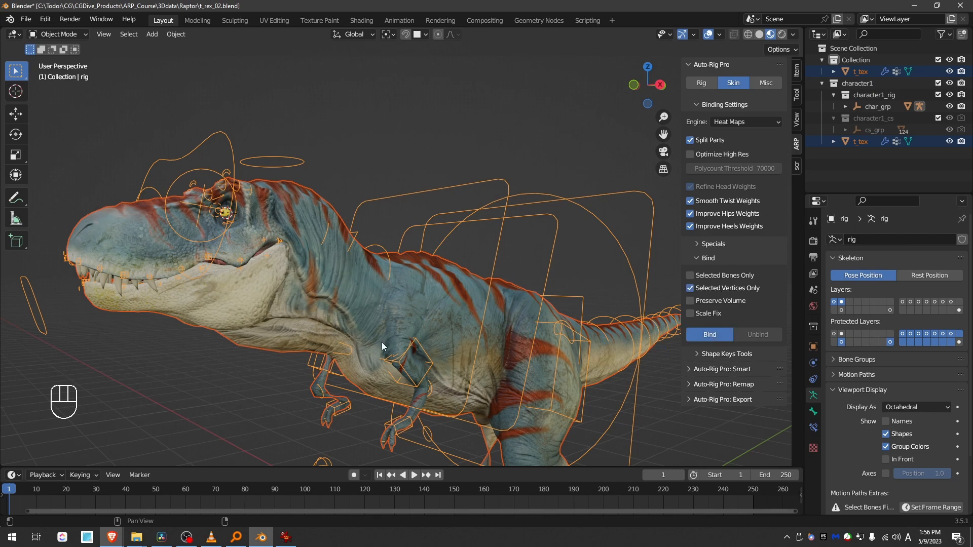
middle_drag(342, 334, 521, 347)
- Test the arm deformation by rotating the c_arm_ik.r control in Pose Mode
key(Tab)
middle_drag(415, 303, 296, 328)
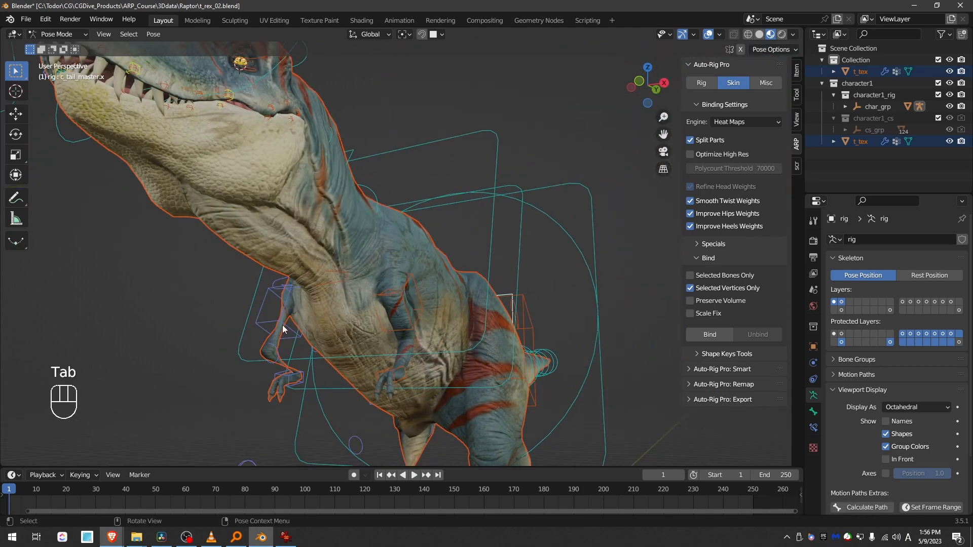
click(293, 325)
key(r)
click(654, 224)
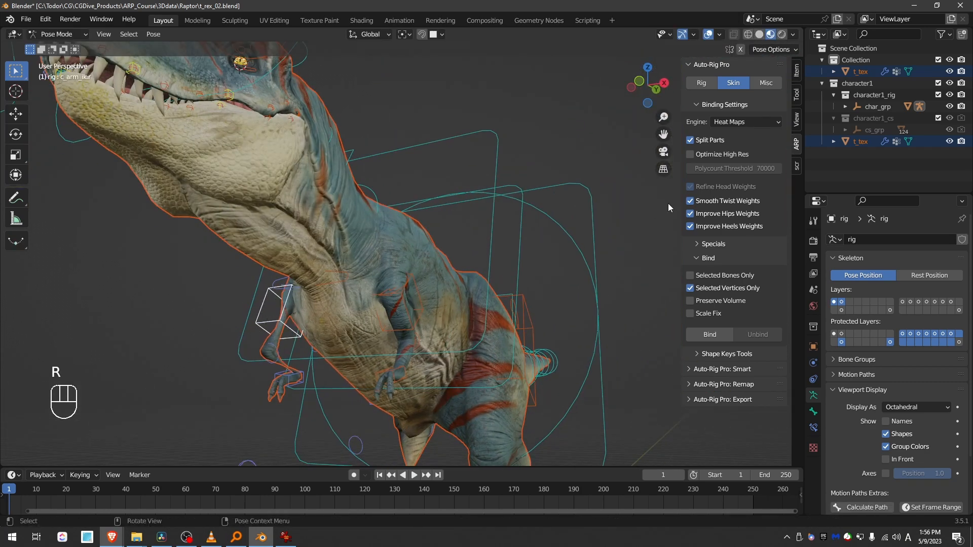
- Reveal all hidden reference bones in reference bone editing and match the rig to them
click(702, 82)
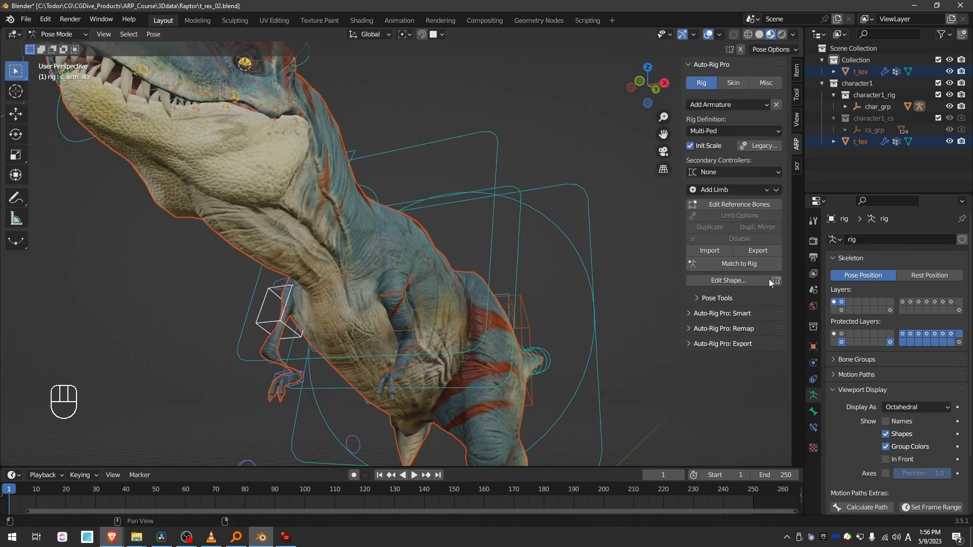
click(743, 205)
scroll(451, 289, down, 2)
mouse_move(500, 263)
middle_down()
mouse_move(451, 289)
mouse_move(401, 278)
middle_up()
scroll(397, 279, up, 2)
key(z)
key(Escape)
middle_drag(332, 253, 339, 250)
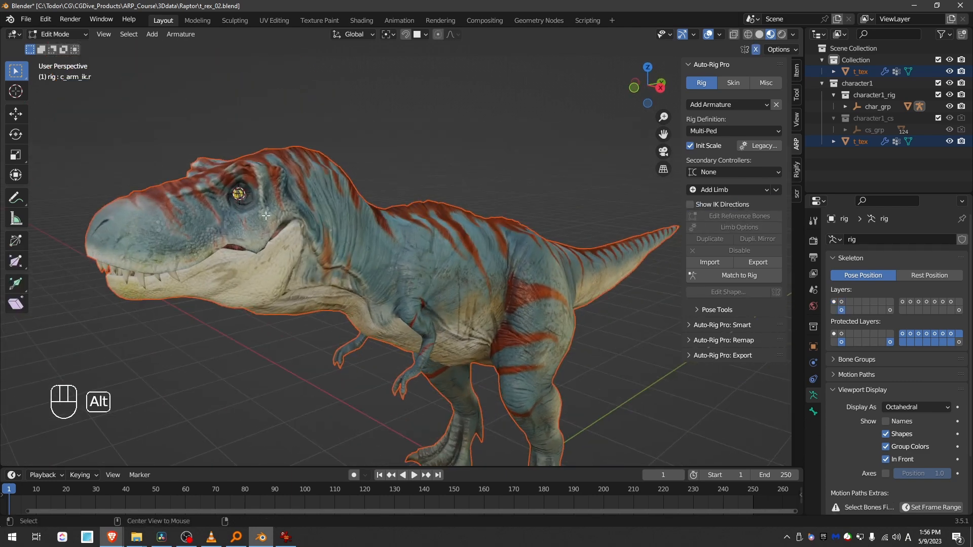
key(alt+h)
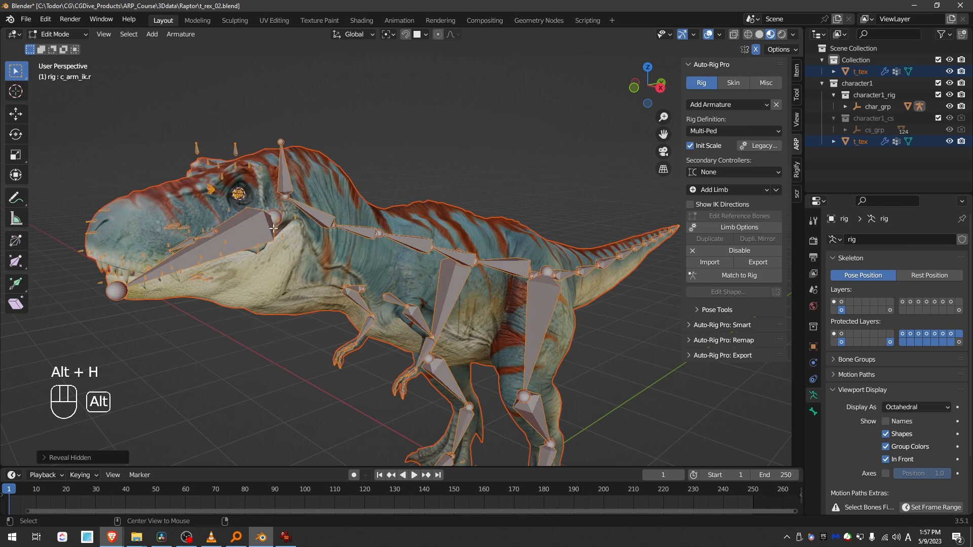
click(732, 275)
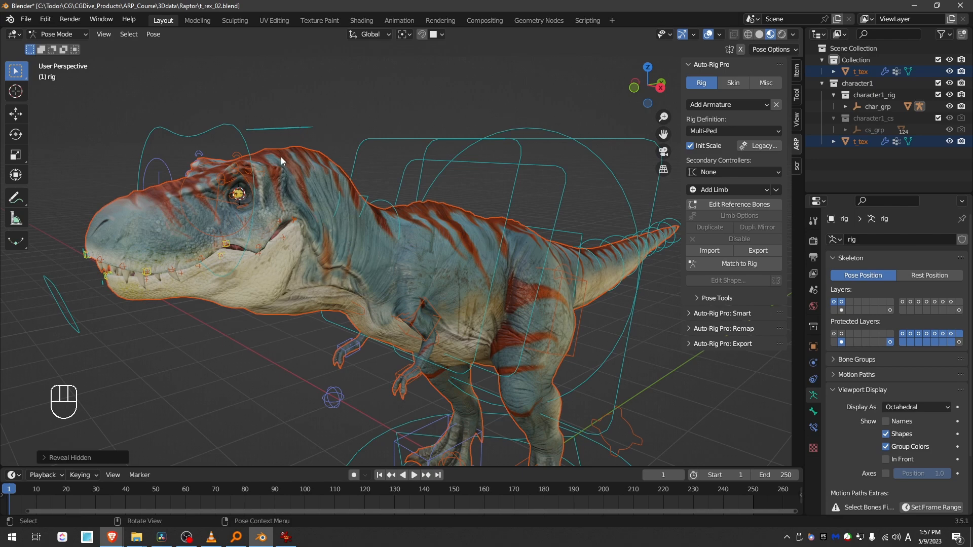
- Test the hand deformation by moving the T-Rex's right hand control
scroll(354, 323, up, 5)
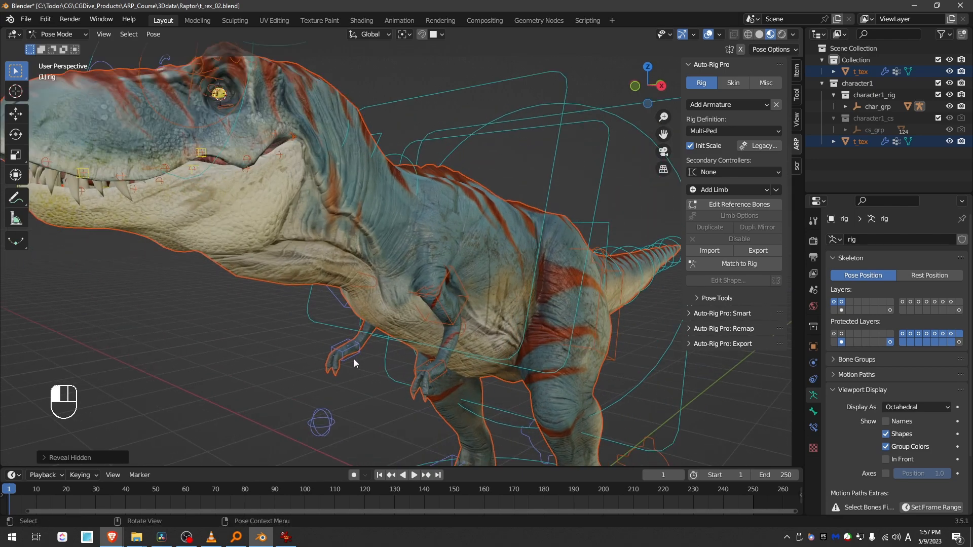
click(349, 353)
key(g)
right_click(364, 368)
- Open the mouth by moving the c_jawbone.x control downward
scroll(364, 368, down, 2)
shift+middle_drag(310, 203, 326, 258)
click(102, 328)
key(r)
key(r)
key(g)
right_click(139, 375)
middle_drag(168, 367, 155, 365)
key(g)
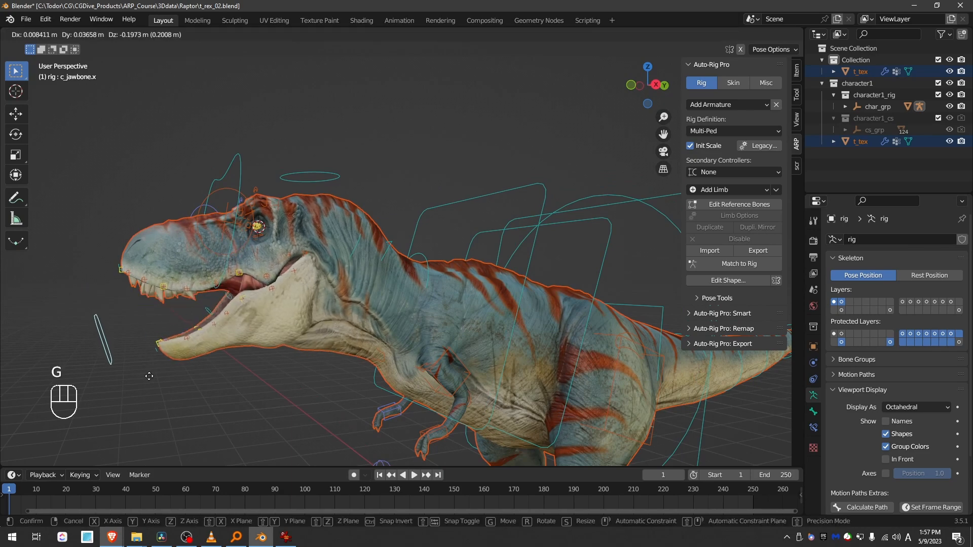
right_click(125, 366)
key(g)
click(126, 370)
- Test the upper eyelid deformation by moving the c_eyelid_top.l control
scroll(256, 218, up, 5)
click(251, 256)
key(g)
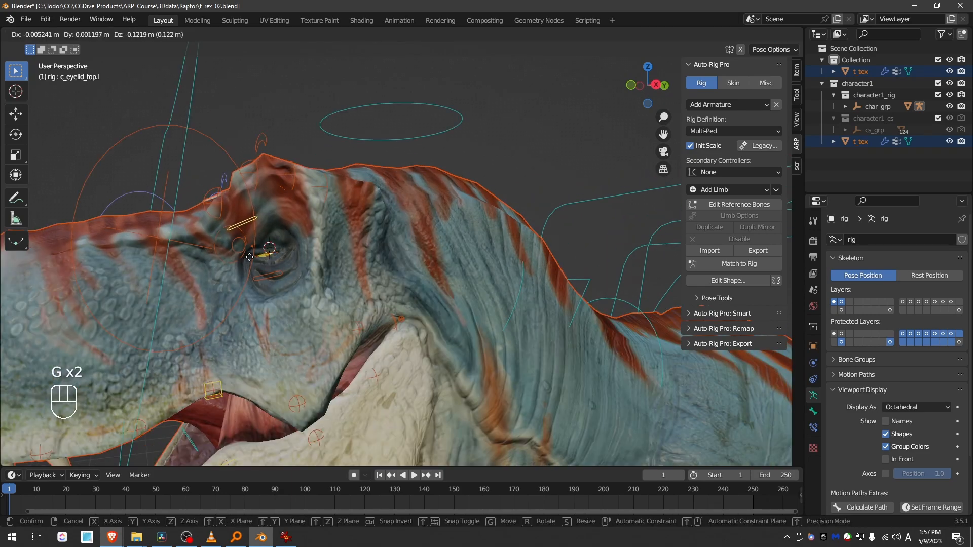
right_click(191, 219)
middle_drag(191, 221, 204, 233)
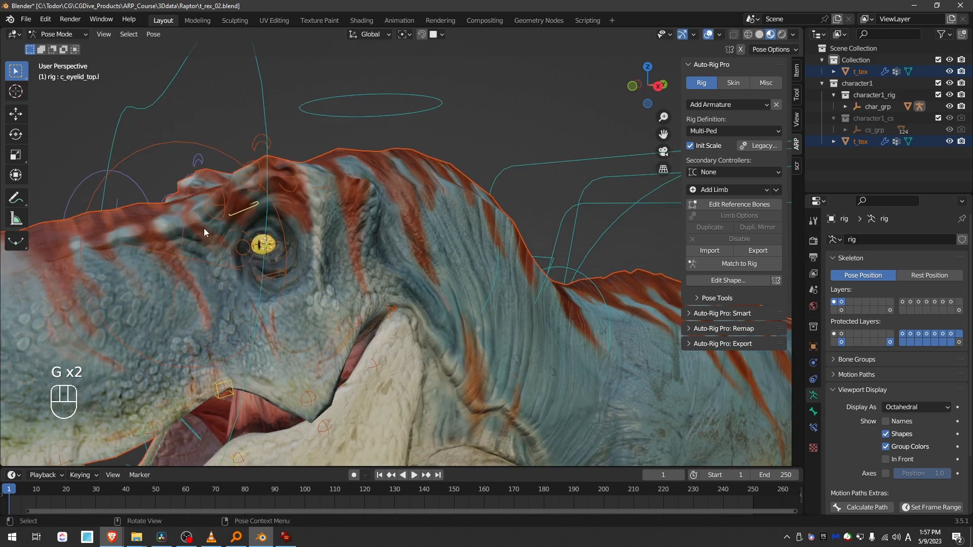
middle_drag(160, 193, 239, 221)
key(g)
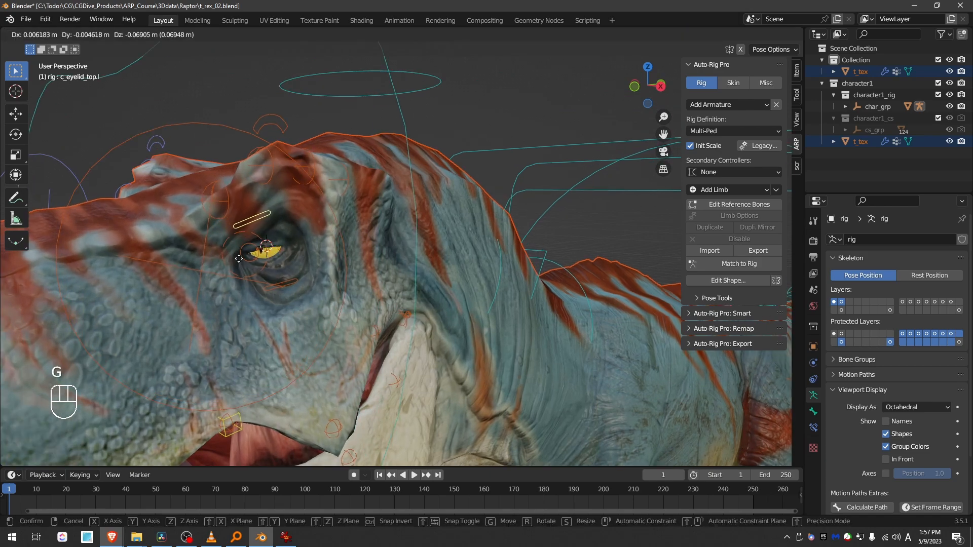
right_click(242, 278)
- Test the lower lip deformation by moving the c_lips_bot_03.l control
scroll(245, 288, down, 3)
middle_drag(245, 288, 155, 315)
key(g)
right_click(191, 389)
click(223, 362)
key(g)
right_click(232, 358)
scroll(188, 381, up, 3)
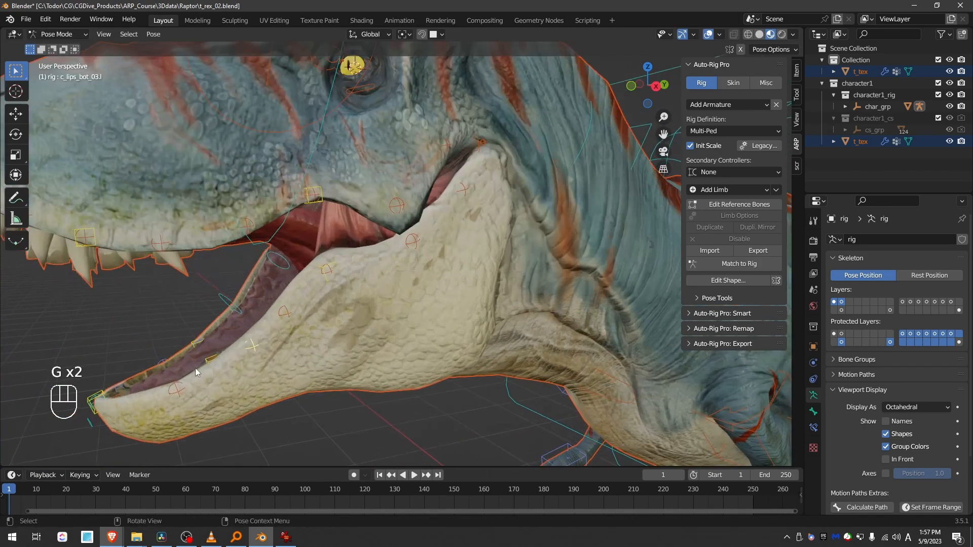
- Test the lip controls along the front and tip of the lower jaw by moving them
click(208, 358)
key(g)
right_click(192, 358)
click(100, 390)
key(g)
right_click(109, 388)
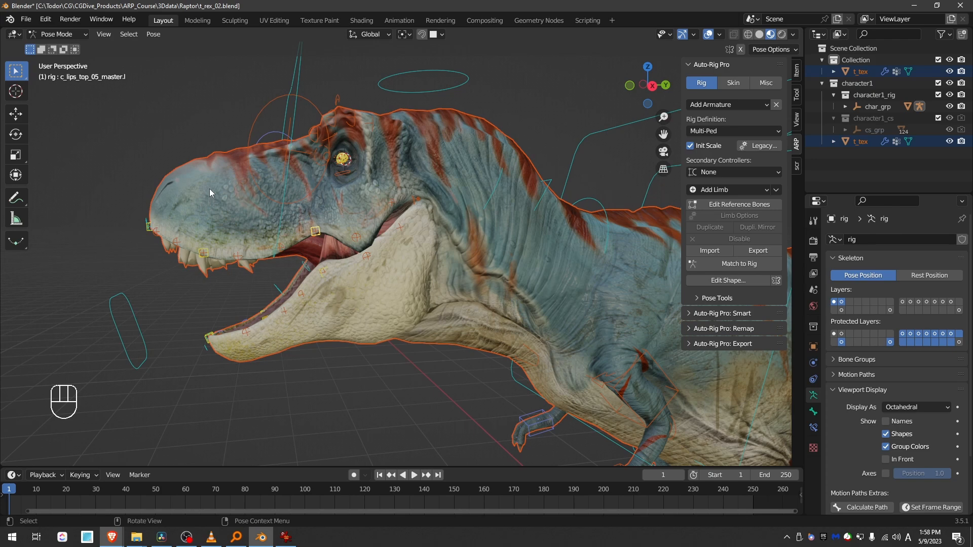
- Enter Edit Mode on the T-Rex mesh and clear the vertex selection
middle_drag(190, 281, 205, 239)
scroll(200, 238, up, 2)
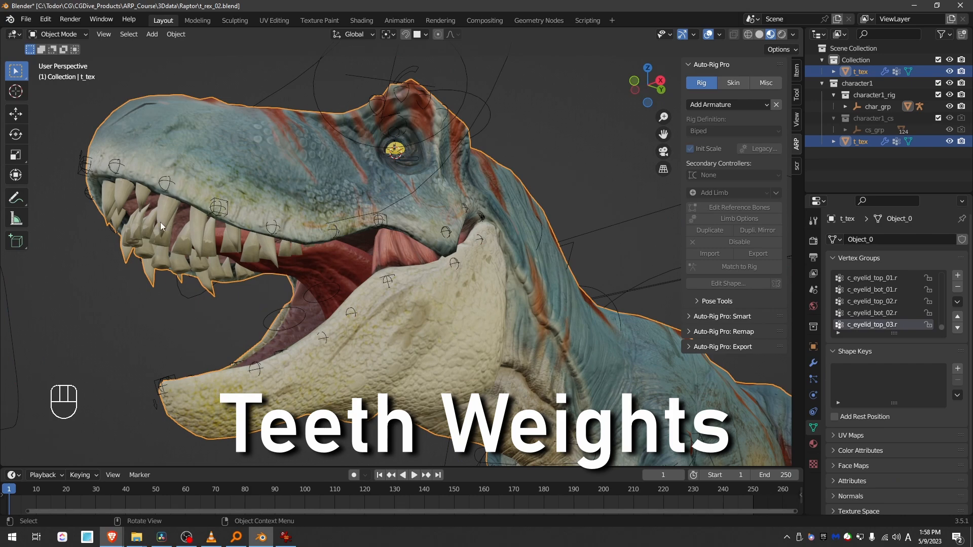
key(Tab)
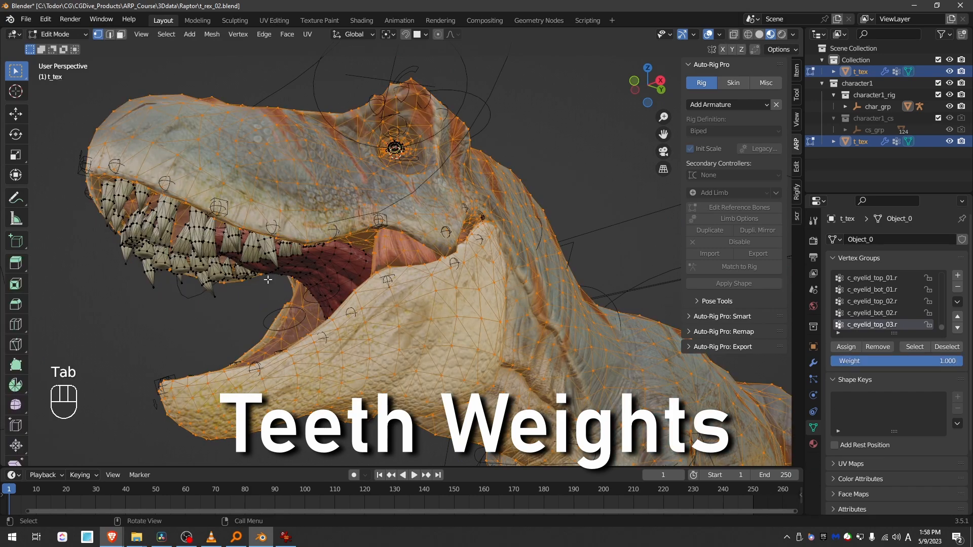
key(alt+a)
middle_drag(201, 285, 204, 228)
- Select all linked vertices of the lower teeth on the T-Rex's left side
key(l)
key(ctrl+z)
key(l)
key(l)
key(l)
key(l)
key(l)
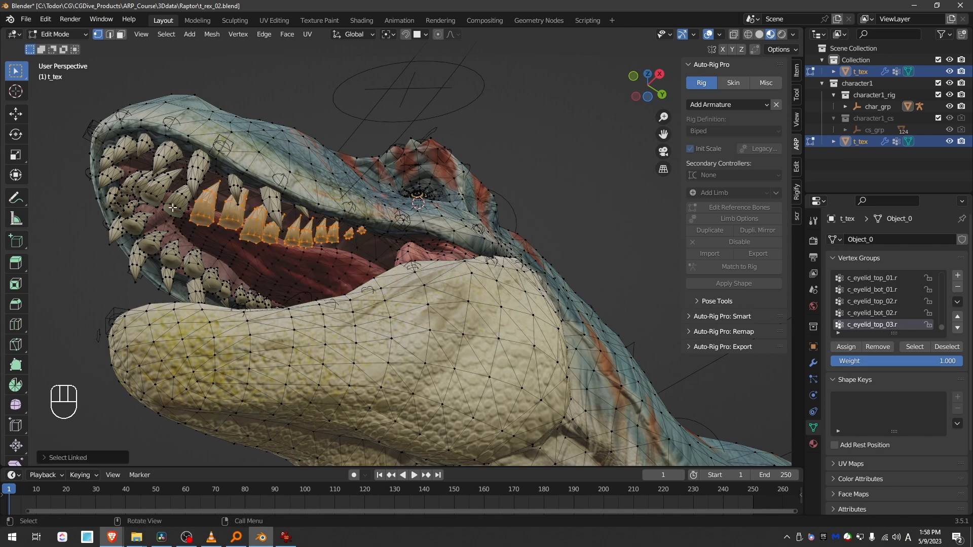
key(l)
middle_drag(135, 189, 190, 182)
key(l)
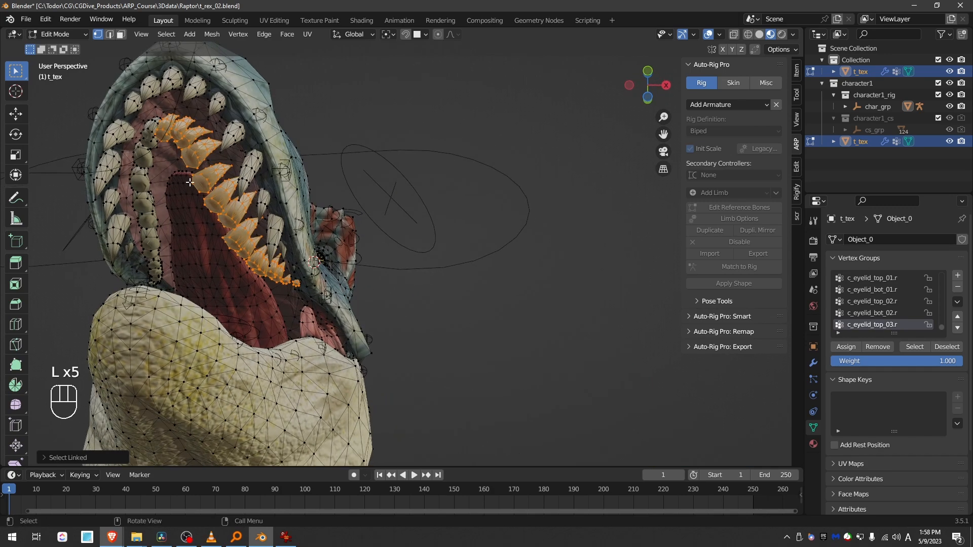
- Add the opposite lower teeth to the selection with Select Mirror on the X axis and Extend enabled
click(165, 36)
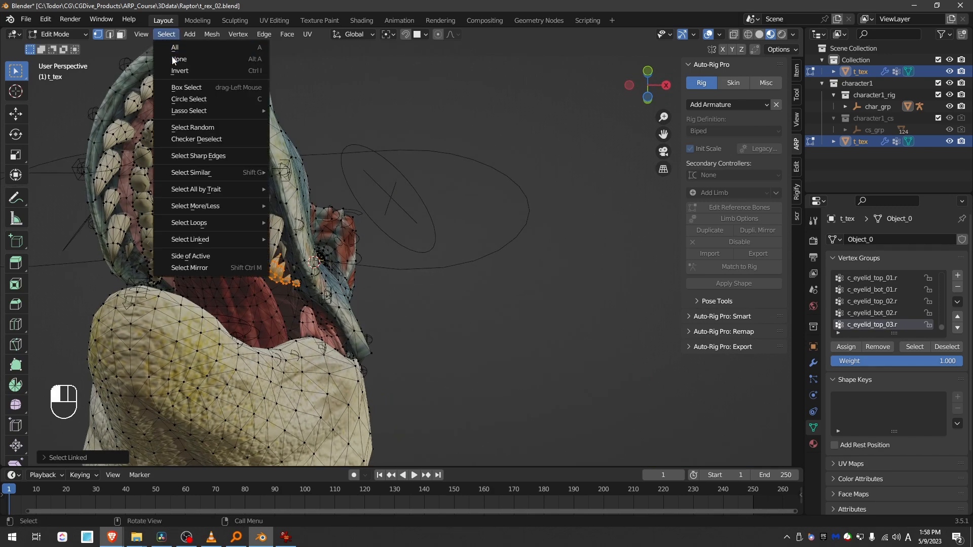
click(214, 269)
click(89, 459)
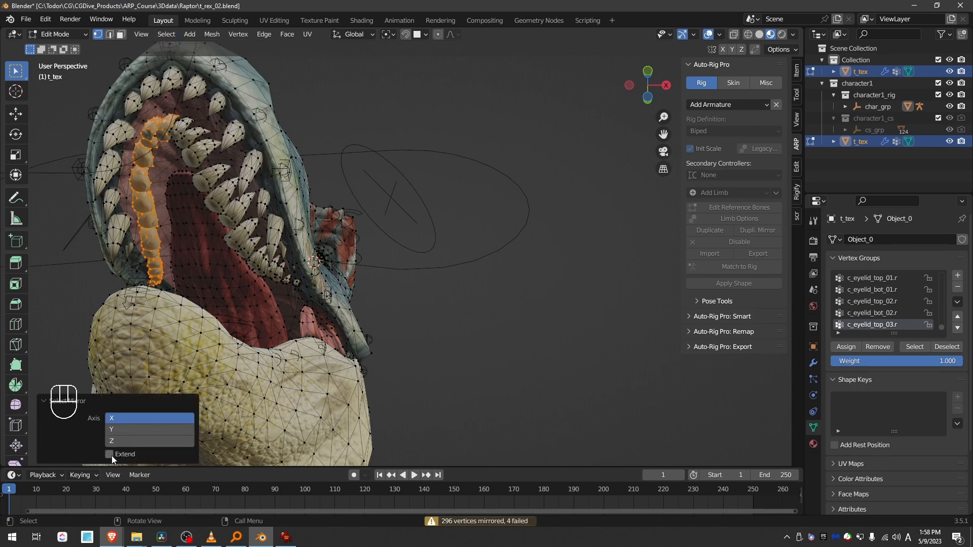
click(109, 454)
middle_drag(238, 244, 115, 266)
key(h)
key(ctrl+z)
key(Tab)
- Show only the rig's last armature layer with the deform bones and select the lower jaw bone in Pose Mode
click(106, 282)
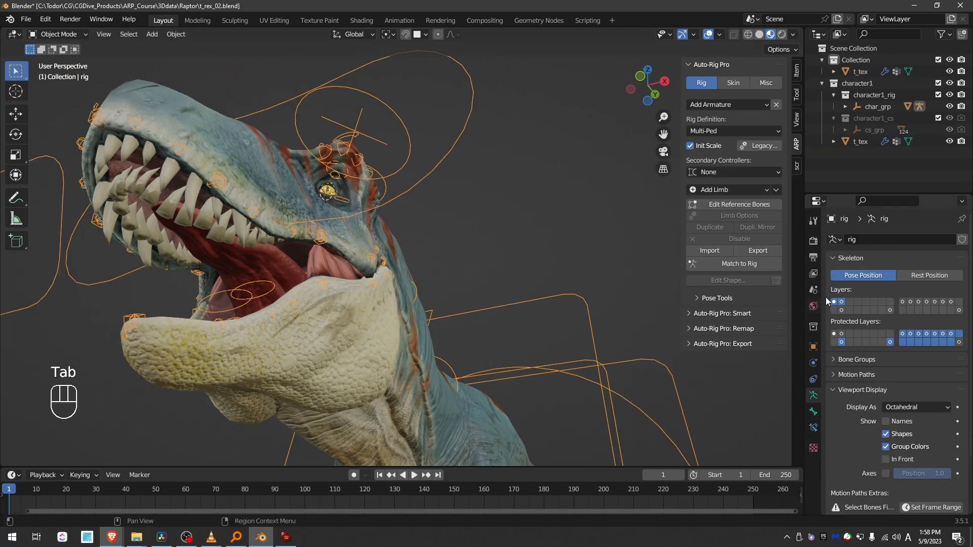
click(960, 312)
mouse_move(266, 238)
middle_down()
mouse_move(250, 268)
mouse_move(263, 242)
middle_up()
scroll(264, 243, down, 2)
shift+middle_drag(264, 244, 227, 248)
key(Tab)
click(203, 320)
- Inspect the isolated jaw bones in local view and return to the full scene in Object Mode
key(KP_Divide)
key(KP_3)
scroll(203, 320, up, 3)
scroll(274, 116, up, 3)
scroll(388, 230, up, 8)
shift+middle_drag(381, 182, 390, 218)
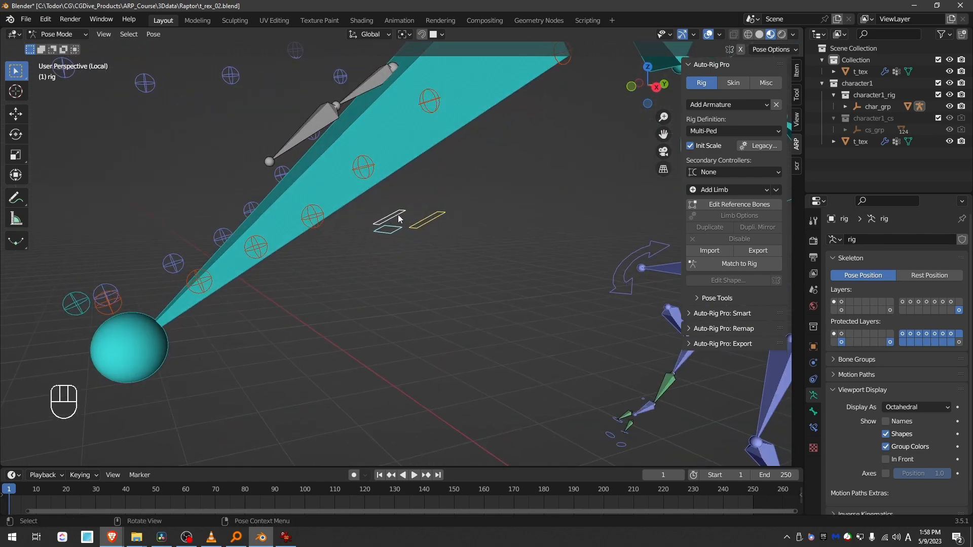
middle_drag(369, 256, 402, 242)
key(Tab)
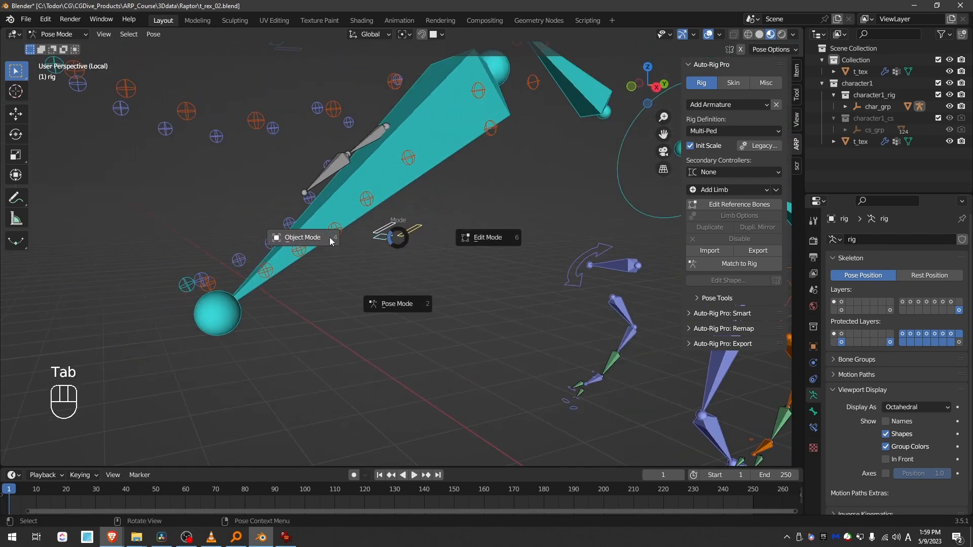
click(271, 242)
scroll(271, 242, down, 3)
key(KP_Divide)
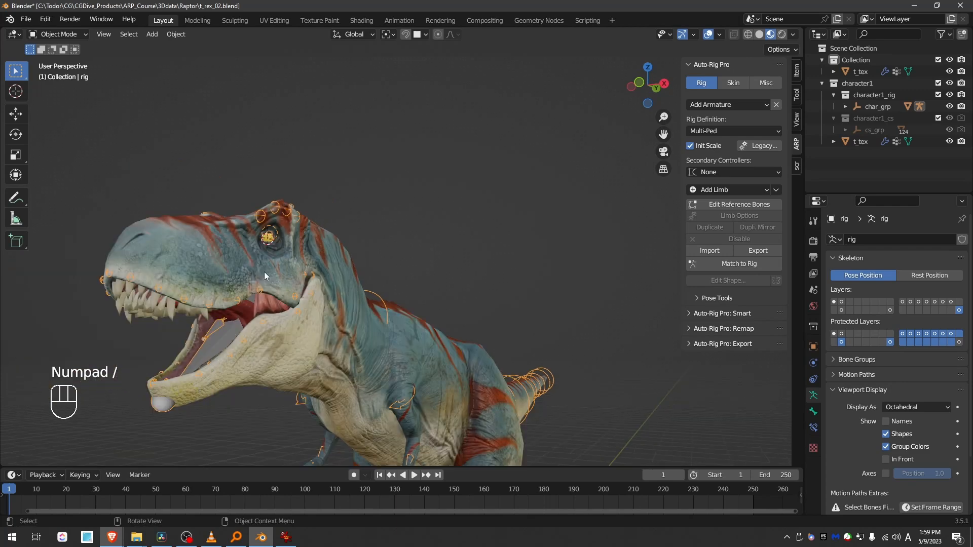
- Bind the selected teeth to the selected jaw bone using Heat Maps with Selected Bones Only enabled
click(221, 260)
shift+click(277, 205)
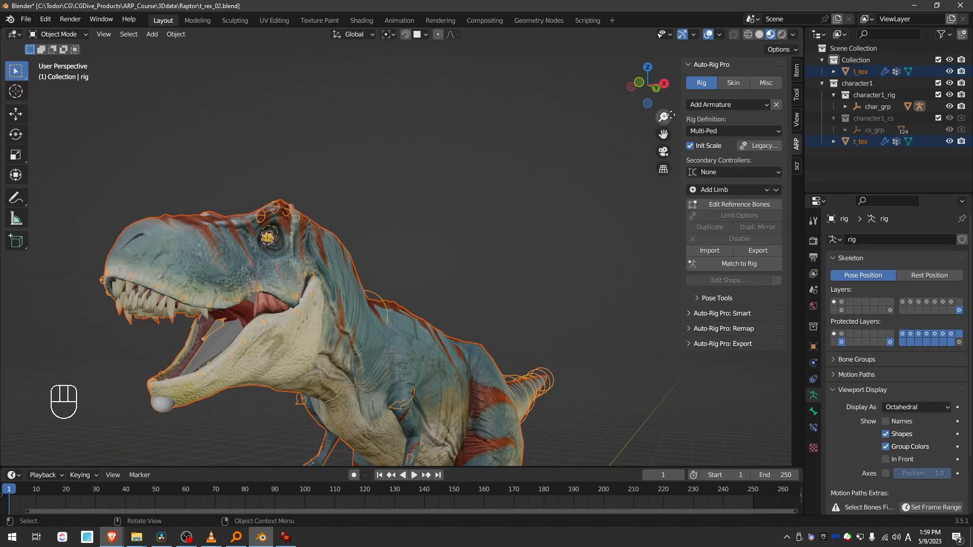
click(741, 84)
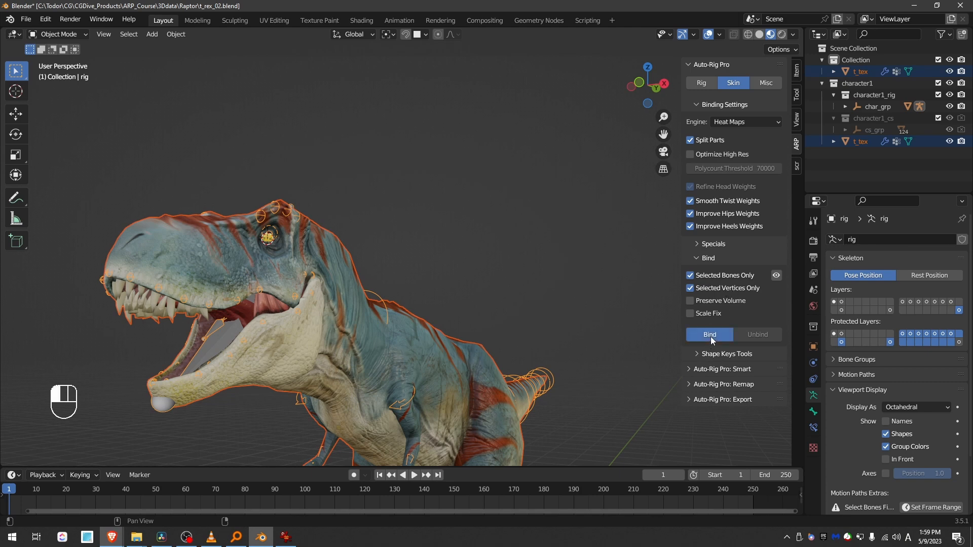
middle_drag(230, 373, 238, 325)
- Switch the binding engine to Voxelized and bind the selected teeth again
click(745, 122)
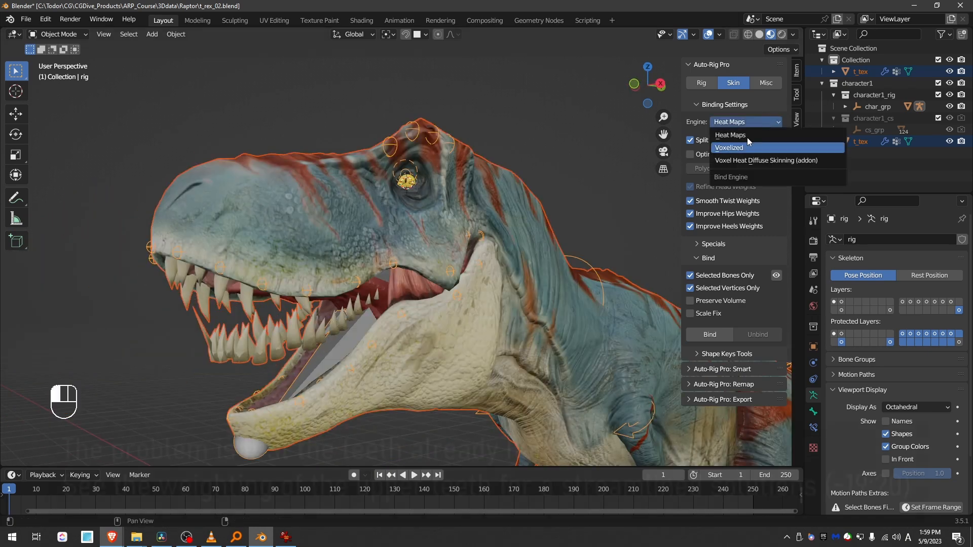
click(755, 150)
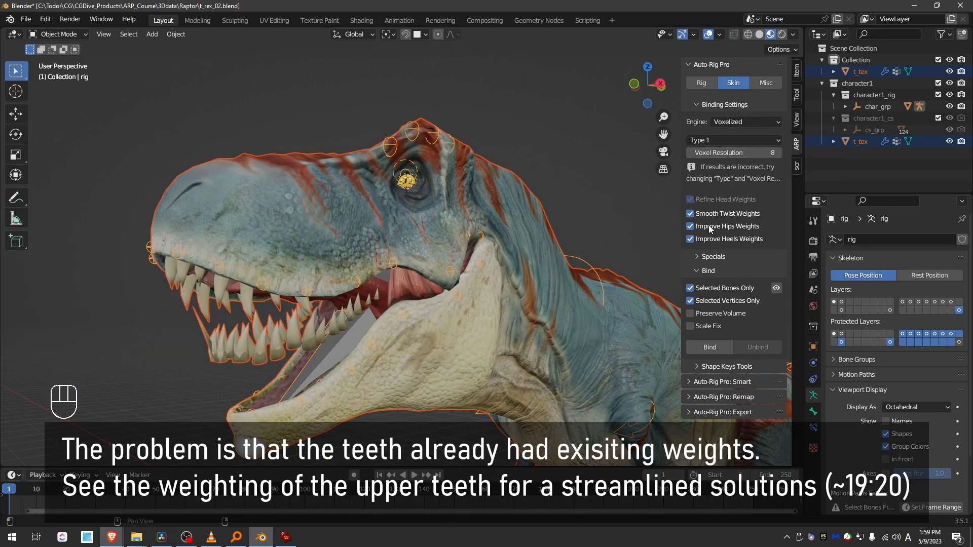
click(712, 348)
mouse_move(233, 334)
middle_down()
mouse_move(421, 344)
mouse_move(244, 334)
middle_up()
scroll(303, 335, down, 2)
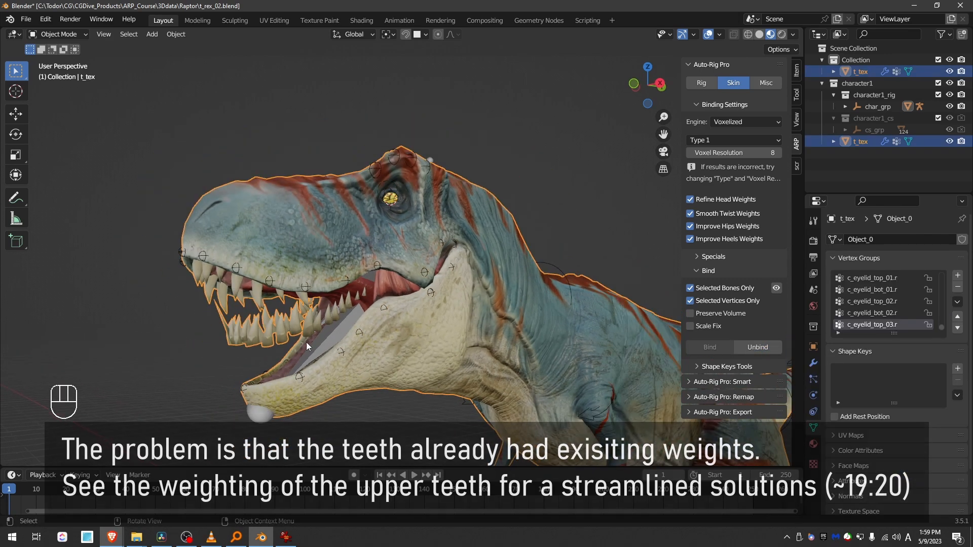
- Reset the location, rotation and scale of all the rig's pose controls
click(258, 405)
key(Tab)
click(196, 410)
key(alt+g)
key(a)
key(alt+r)
key(alt+g)
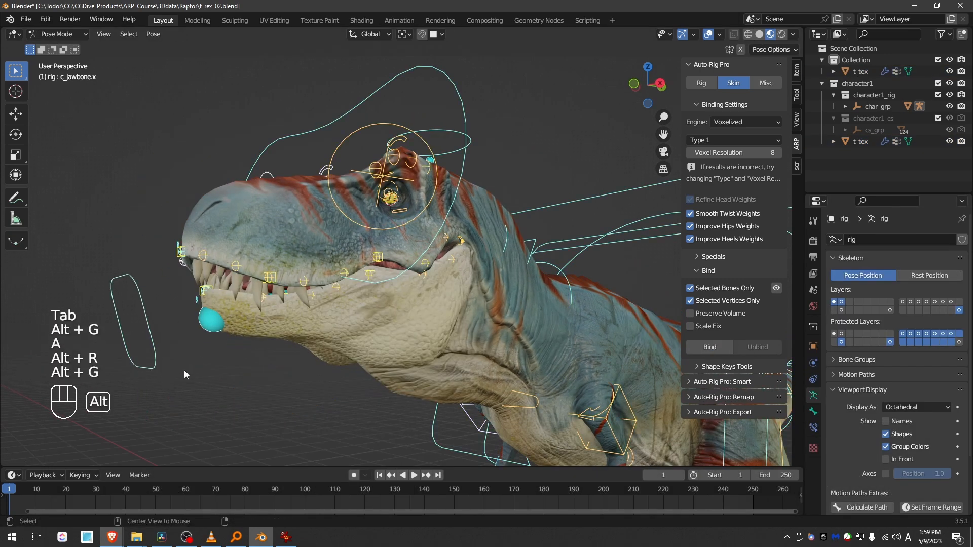
key(alt+s)
- Show only the deform bone layer and turn on X-Ray in Pose Mode to see the jaw bone through the mesh
key(Tab)
click(959, 310)
key(z)
key(Tab)
middle_drag(324, 337, 299, 336)
key(z)
scroll(332, 314, up, 1)
key(Tab)
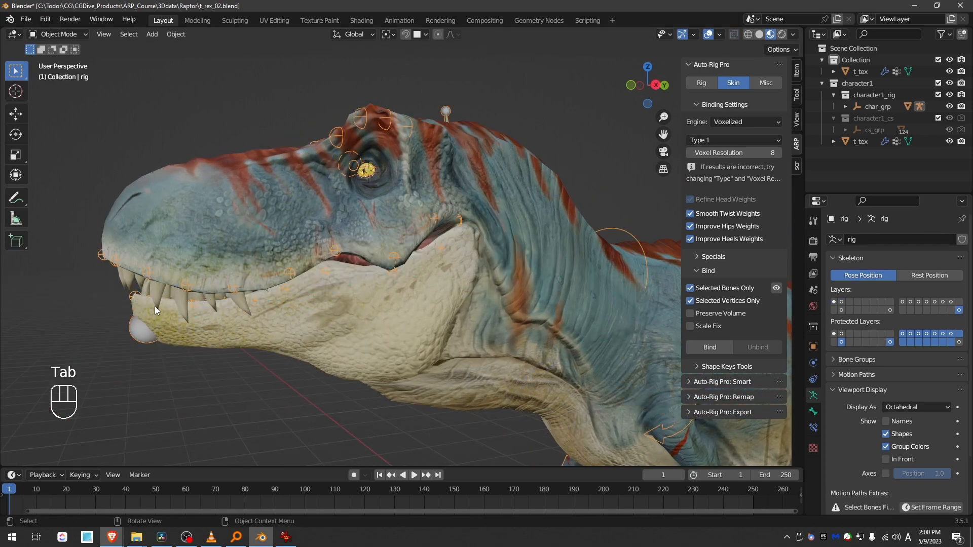
- Set the binding engine back to Heat Maps and bind the T-Rex mesh's selected teeth to the rig again
click(166, 313)
key(Tab)
key(Tab)
shift+click(445, 113)
click(742, 122)
click(736, 136)
shift+click(506, 330)
- Open the jaw by moving c_jawbone.x about 0.046 m in X, 0.113 m in Y and -0.268 m in Z
key(Tab)
key(Tab)
key(Tab)
key(g)
click(124, 416)
middle_drag(175, 299, 194, 279)
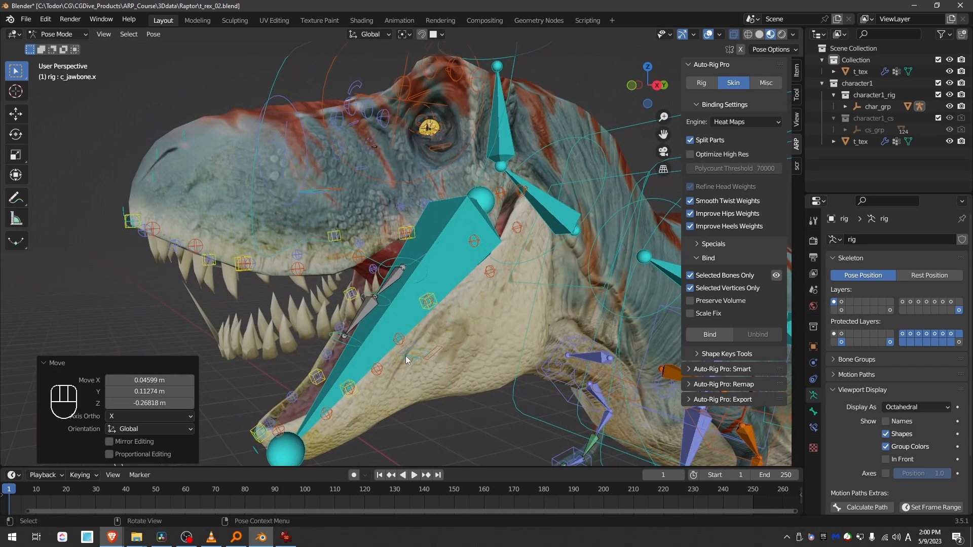
middle_drag(426, 364, 387, 350)
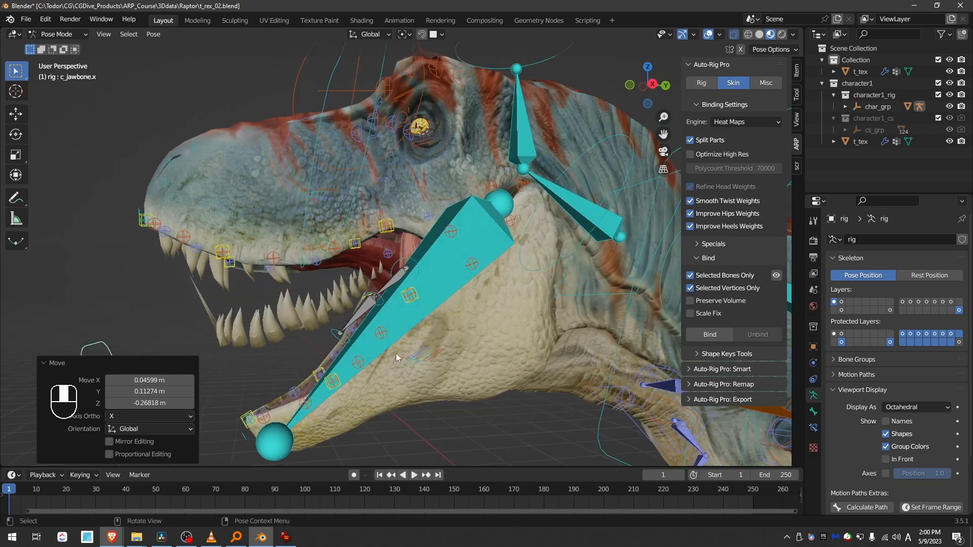
- Test the control on the side of the lower jaw by moving it repeatedly
click(416, 356)
key(g)
right_click(427, 355)
key(g)
right_click(423, 347)
key(g)
right_click(414, 366)
key(g)
- Leave the rig's Pose Mode and enter Edit Mode on the T-Rex mesh around the stray lower teeth
middle_drag(273, 330, 278, 337)
key(Tab)
click(234, 332)
key(Tab)
key(Tab)
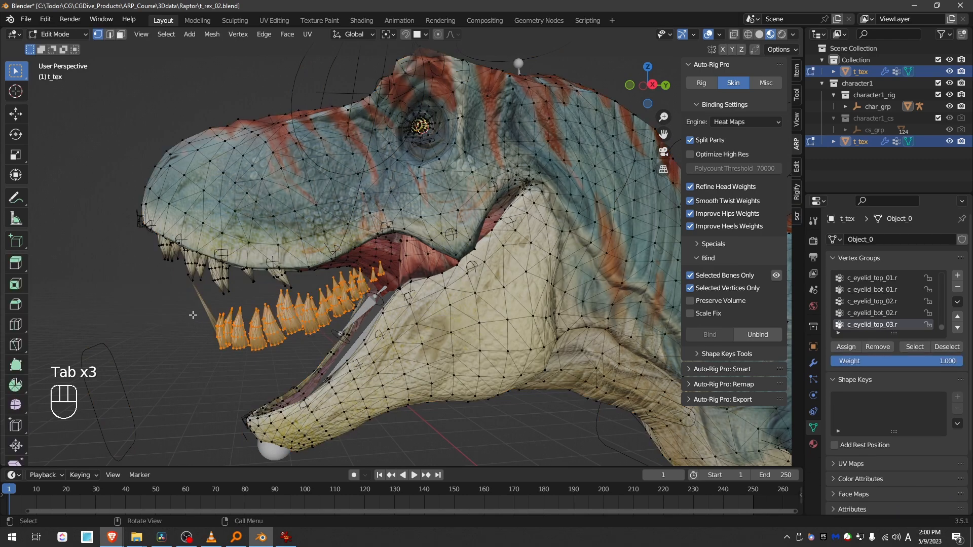
scroll(193, 318, up, 2)
middle_drag(192, 318, 228, 288)
scroll(200, 285, up, 1)
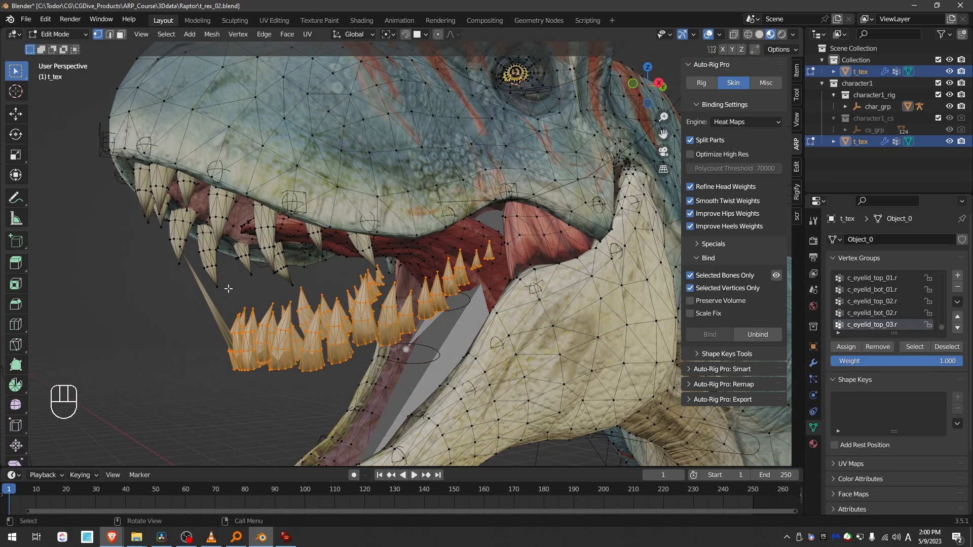
- Grow the lower teeth selection, make one tooth vertex active, and show its vertex weights with their full names
key(ctrl+KP_Add)
shift+click(260, 333)
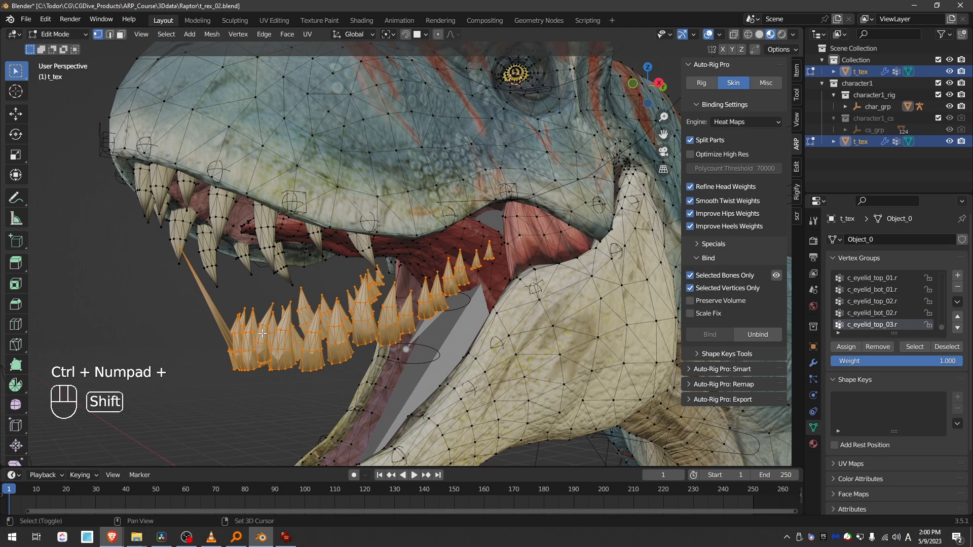
click(796, 72)
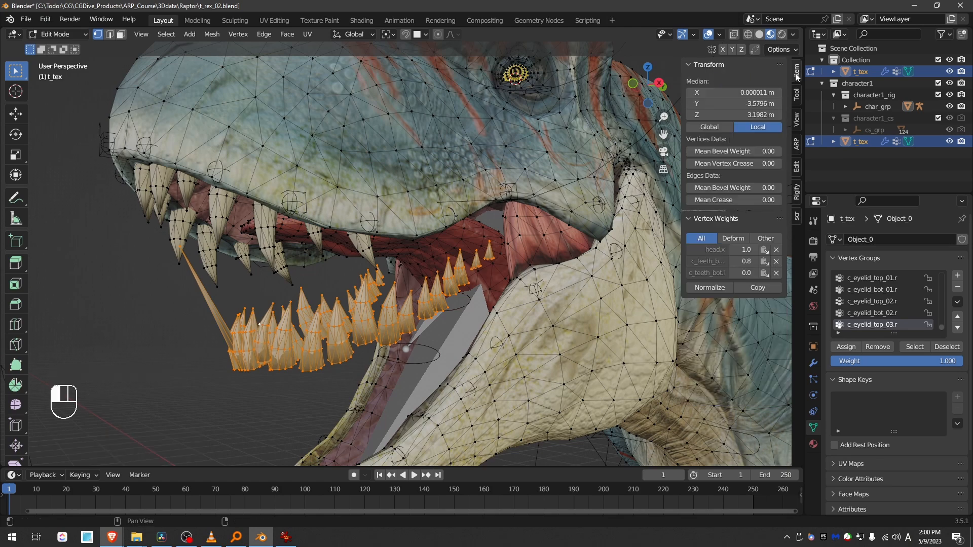
drag(683, 275, 592, 274)
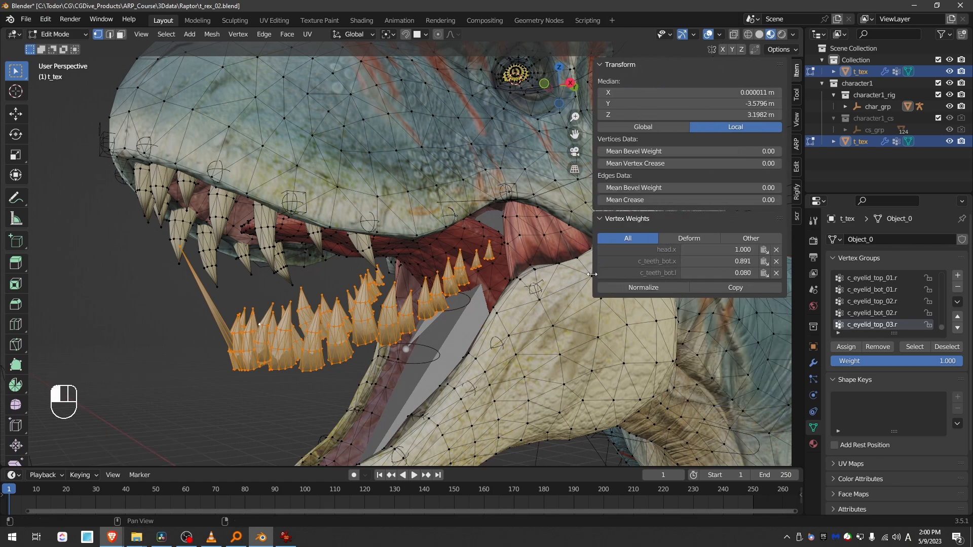
- Set the active vertex's weights to c_teeth_bot.x 1.000, head.x 0 and c_teeth_bot.l 0, and copy them to the selected lower teeth
mouse_move(727, 265)
mouse_down()
mouse_move(750, 264)
mouse_move(726, 264)
mouse_up()
click(730, 250)
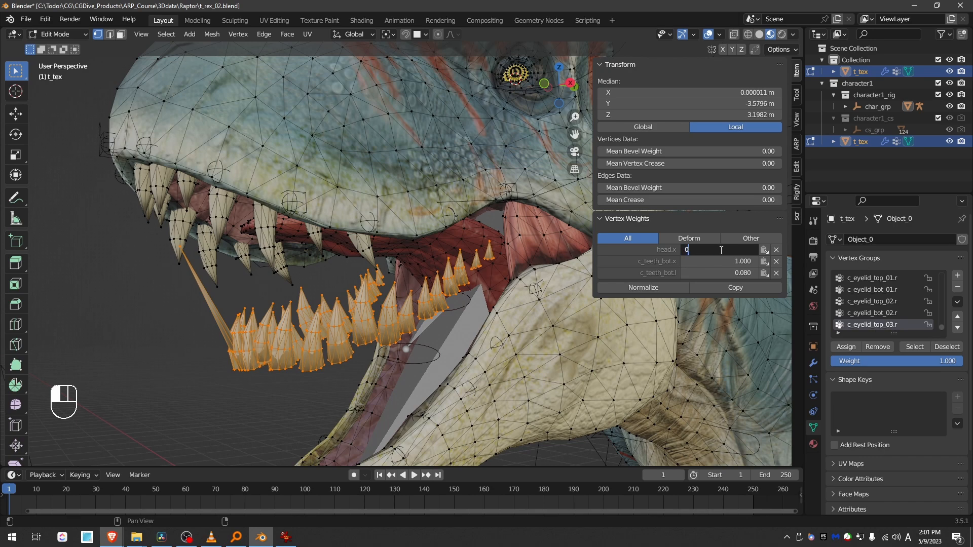
key(Return)
click(729, 273)
text(0)
key(Return)
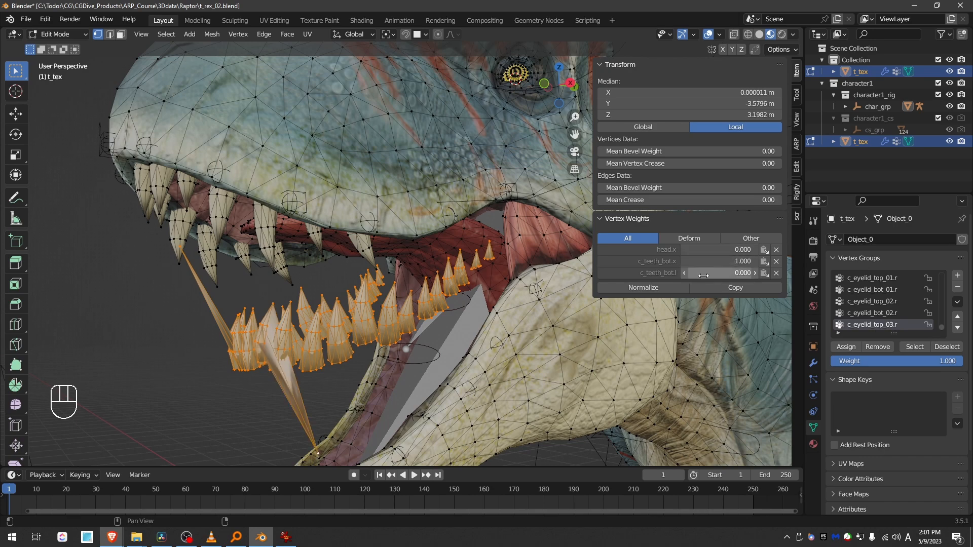
click(717, 290)
middle_drag(303, 345, 340, 357)
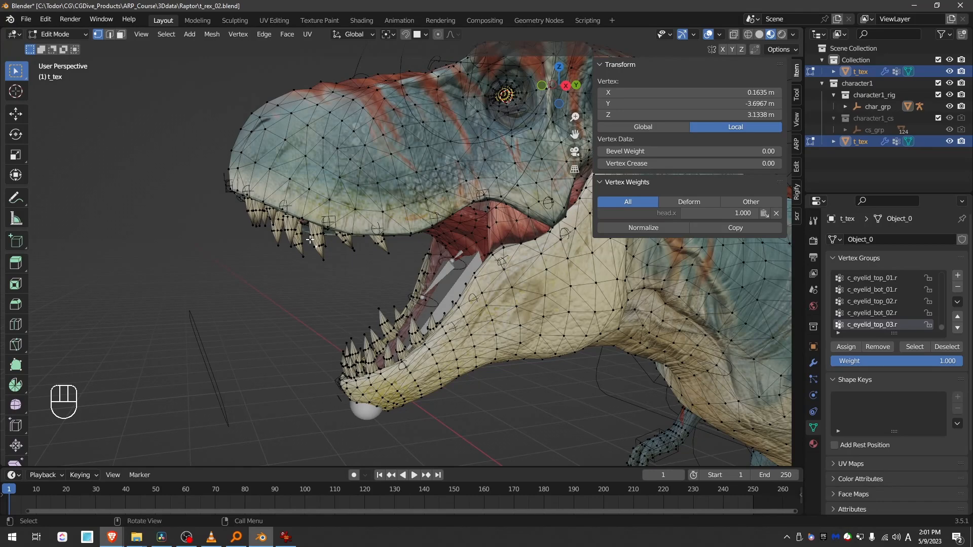
key(l)
key(l)
key(l)
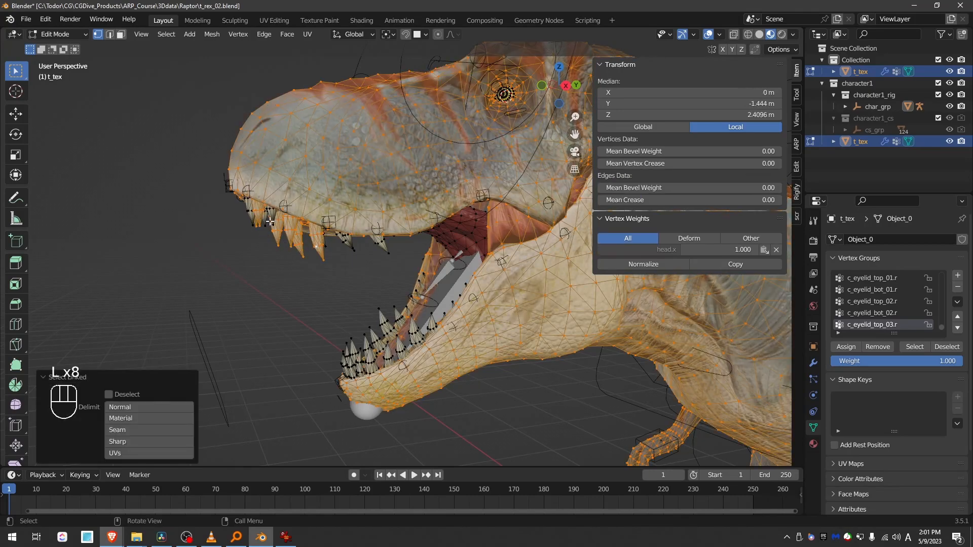
key(l)
key(ctrl+z)
scroll(304, 213, down, 5)
key(alt+a)
- Hide the linked body and mouth-interior geometry, and select all the upper teeth including their linked vertices
key(l)
key(h)
key(l)
middle_drag(329, 212, 299, 239)
key(h)
drag(179, 259, 332, 183)
key(ctrl+l)
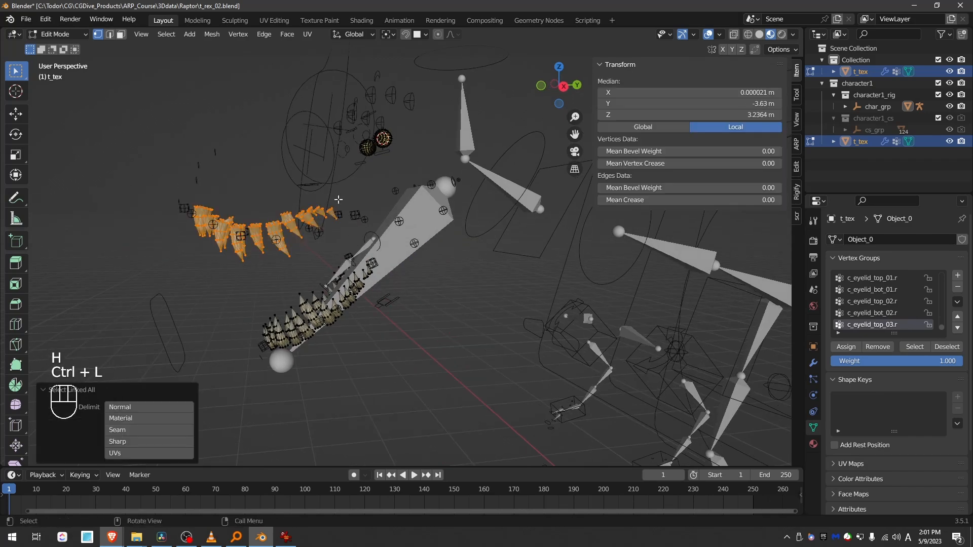
- Make one upper tooth vertex active and remove the selected upper teeth from all vertex groups
scroll(338, 200, up, 2)
shift+click(292, 248)
middle_drag(294, 247, 316, 246)
click(956, 303)
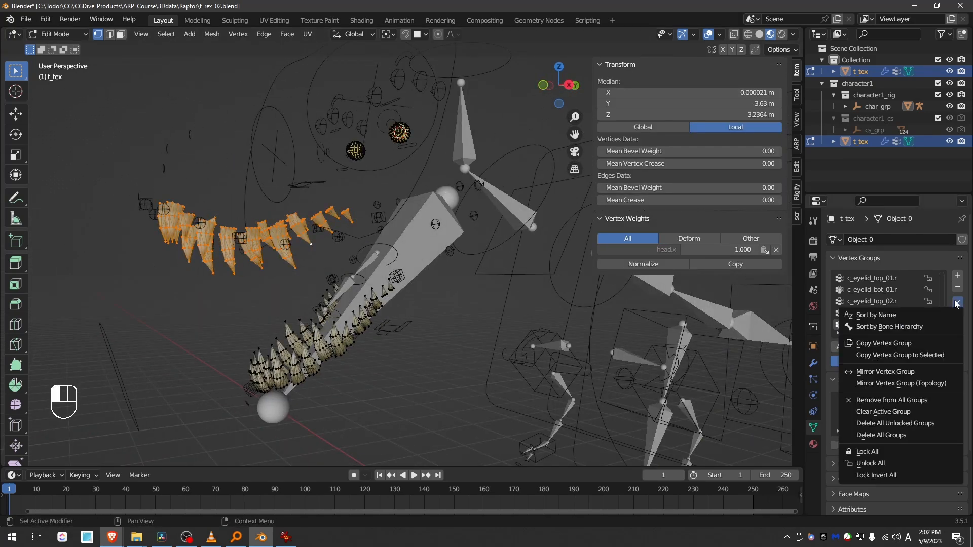
scroll(324, 316, up, 1)
click(956, 303)
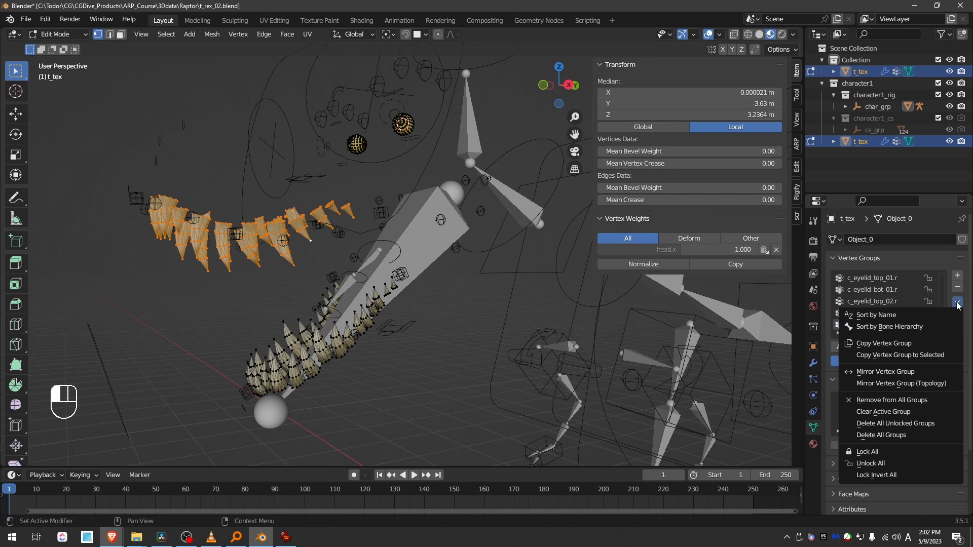
click(923, 401)
middle_drag(446, 304, 406, 304)
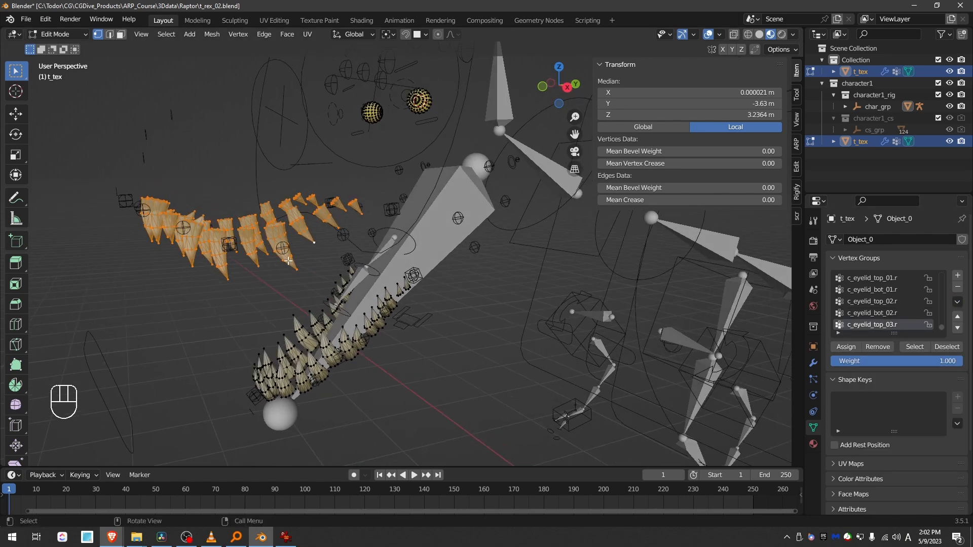
- Filter the vertex groups by "teeth" and assign the upper teeth to c_teeth_top.x with weight 1.000
click(838, 333)
text(teeth)
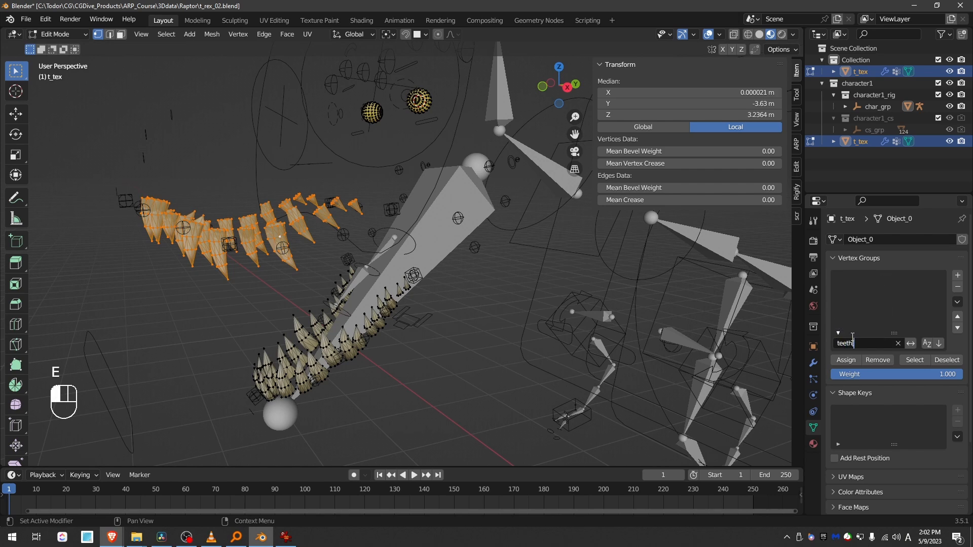
key(Return)
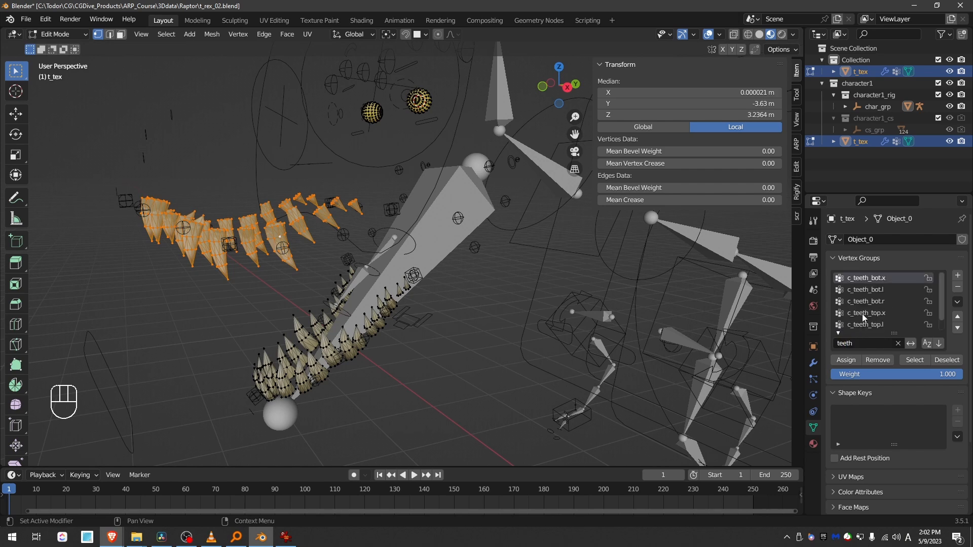
click(883, 315)
click(846, 360)
middle_drag(395, 314, 370, 318)
- Return to the rig's Pose Mode and test the upper teeth by moving c_teeth_top.x, cancelling the move
key(Tab)
middle_drag(242, 287, 299, 282)
scroll(299, 281, down, 3)
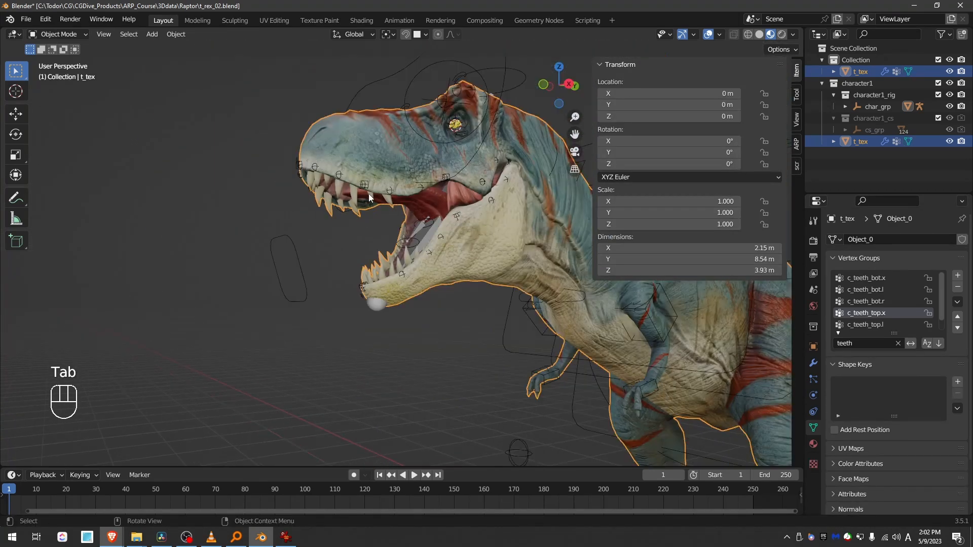
scroll(366, 178, up, 3)
click(360, 181)
key(Tab)
scroll(369, 182, up, 2)
click(432, 177)
key(g)
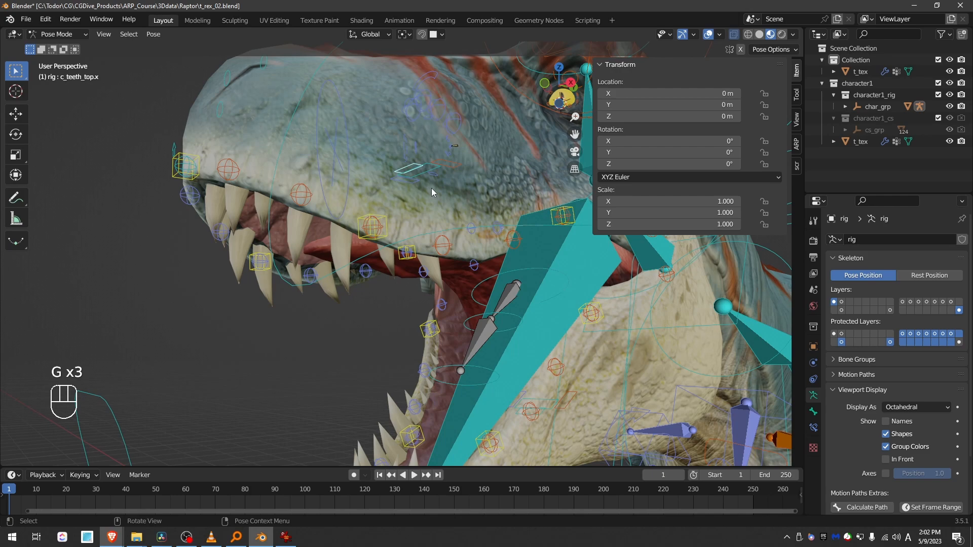
key(g)
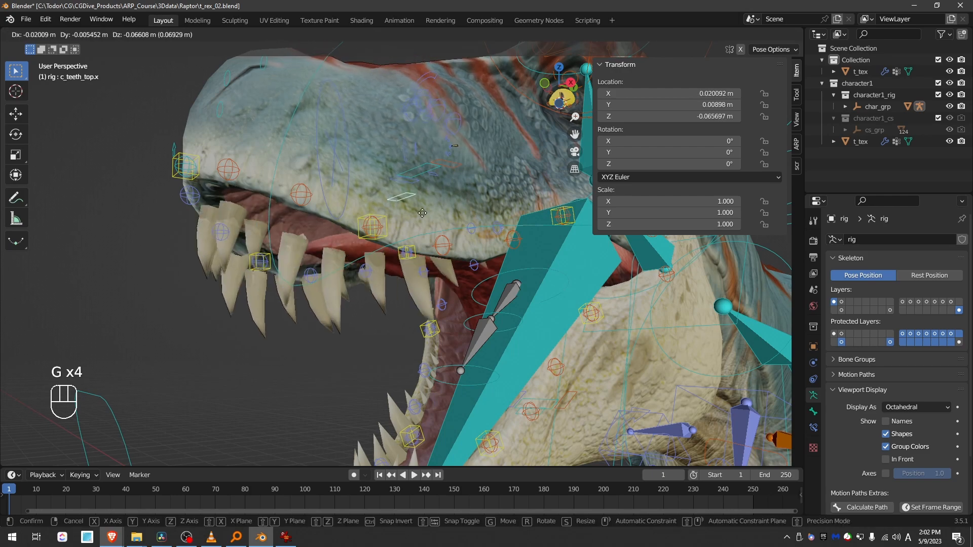
key(Escape)
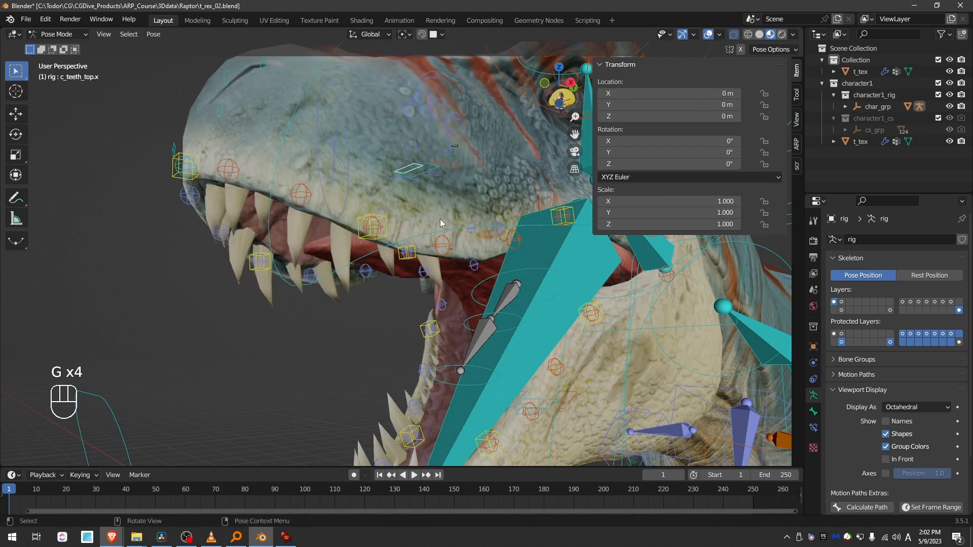
- Clear the location of all pose bones and test-move one control near the snout without keeping the move
scroll(381, 255, down, 5)
key(a)
key(alt+g)
click(254, 246)
key(g)
key(g)
right_click(266, 267)
- Test the upper eyelid control c_eyelid_top.l by moving it and cancelling
middle_drag(265, 266, 293, 275)
scroll(463, 186, up, 4)
mouse_move(462, 186)
shift+middle_down()
mouse_move(497, 263)
mouse_move(438, 166)
mouse_move(459, 185)
shift+middle_up()
scroll(441, 186, up, 4)
click(381, 117)
key(g)
key(Escape)
middle_drag(390, 253, 418, 261)
scroll(403, 263, down, 8)
scroll(419, 261, up, 1)
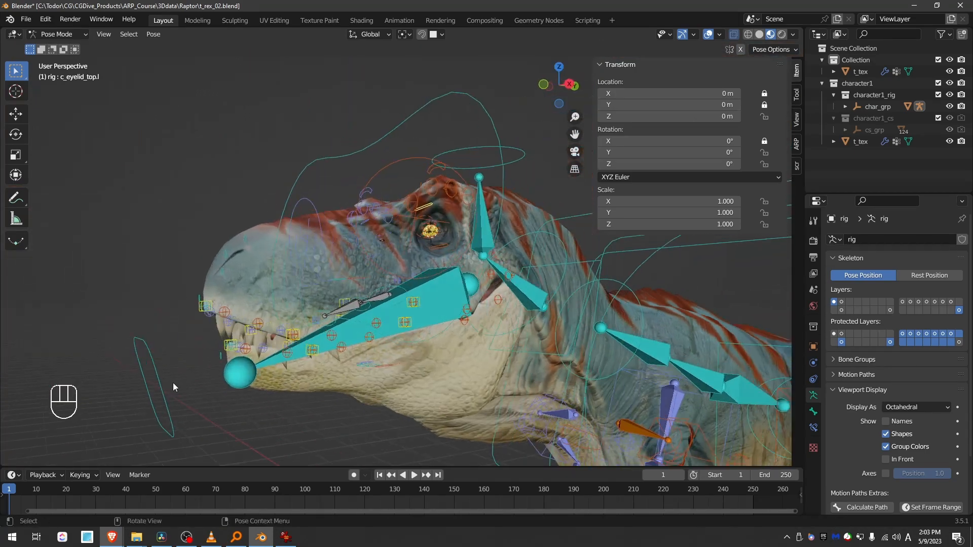
- Open the T-Rex's mouth by moving the jaw control in front of the snout downward
click(177, 385)
key(g)
click(223, 441)
middle_drag(274, 404, 364, 357)
mouse_move(406, 324)
middle_down()
mouse_move(403, 333)
mouse_move(419, 322)
mouse_move(406, 325)
middle_up()
- In the mesh's Edit Mode, reveal the hidden geometry, select the linked tongue mesh and remove it from all vertex groups
key(Tab)
click(406, 325)
key(Tab)
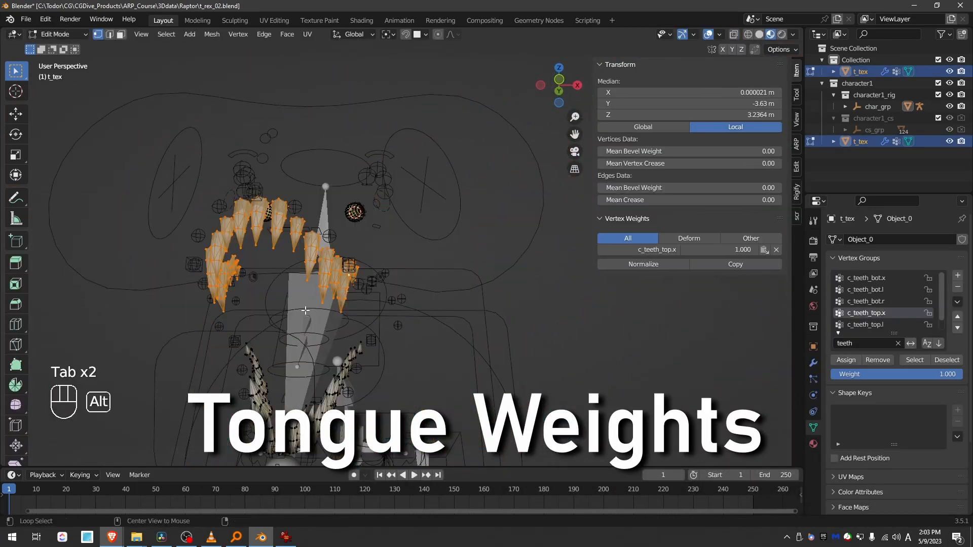
key(alt+h)
key(alt+a)
key(l)
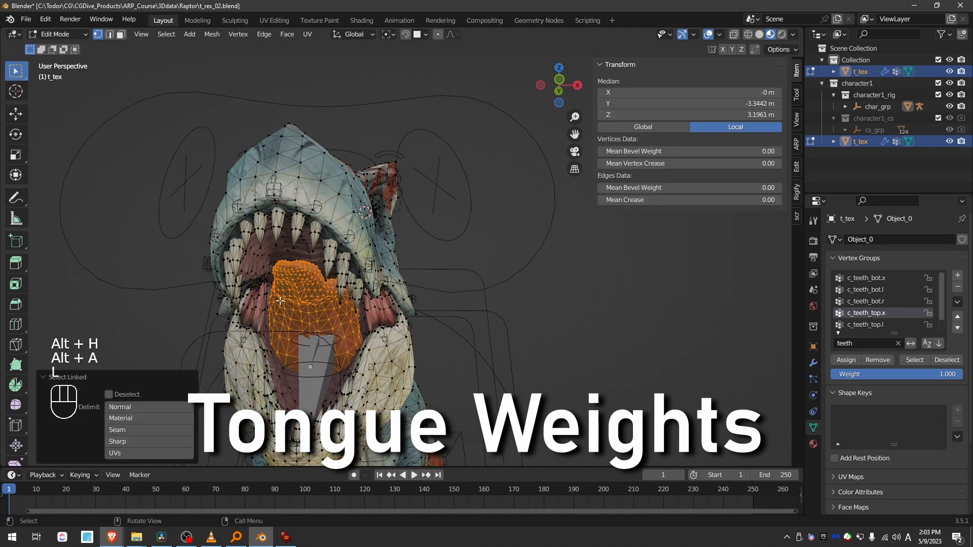
click(958, 301)
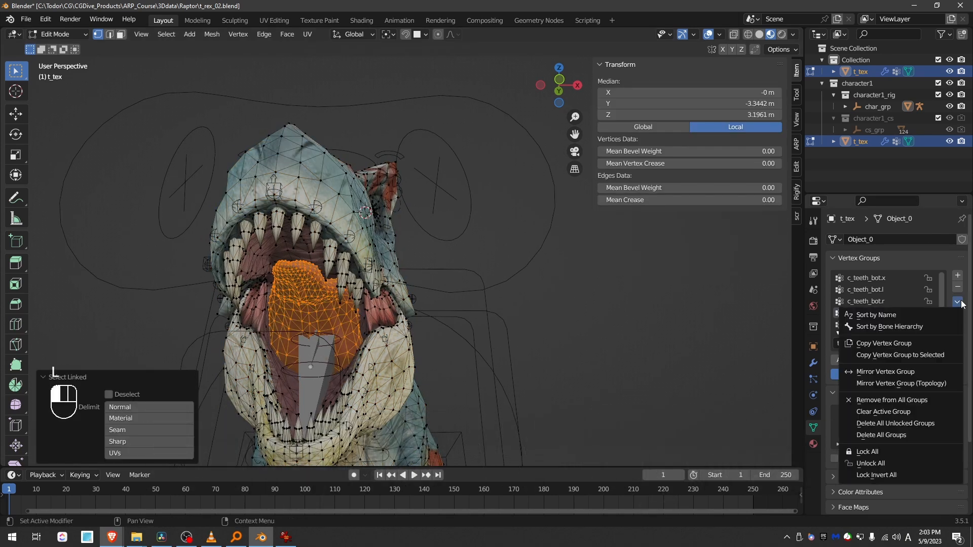
click(927, 400)
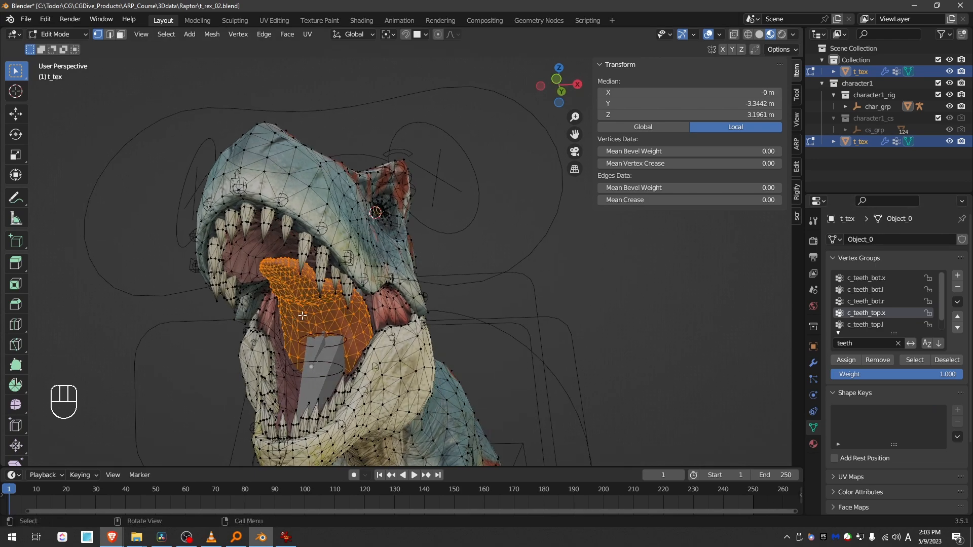
- Hide the jaw bone in the rig's Pose Mode and select the three tongue bones, with tong_01.x active
key(Tab)
click(445, 244)
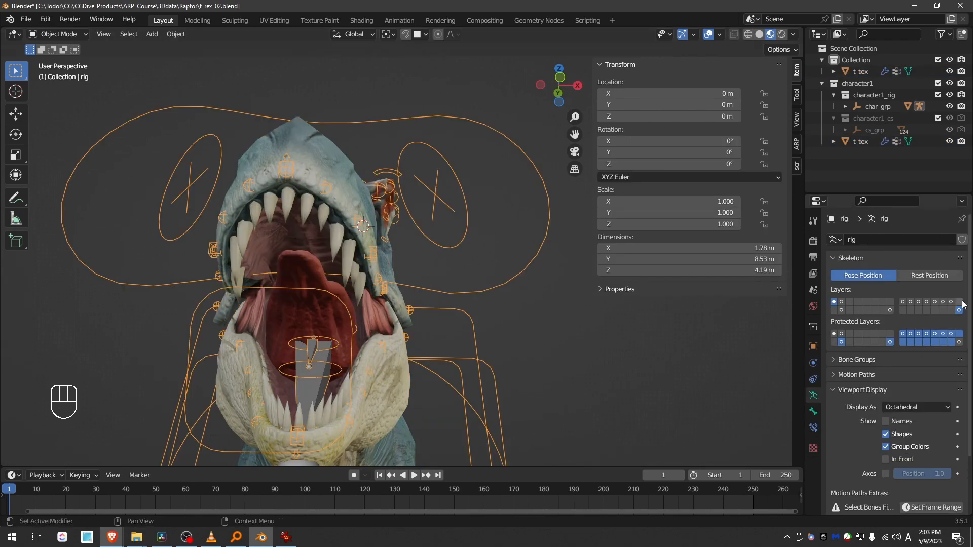
key(ctrl+Tab)
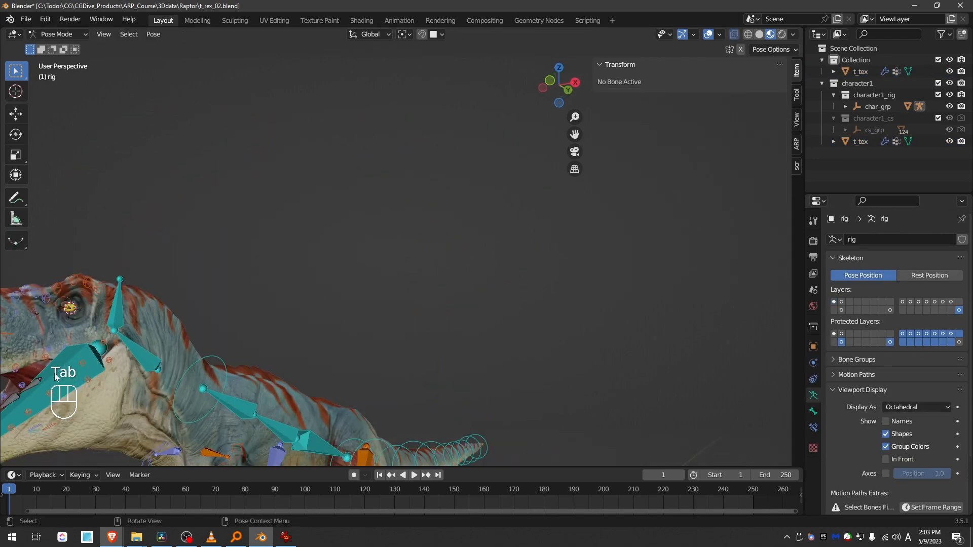
click(228, 335)
key(h)
click(238, 336)
middle_drag(238, 336, 197, 336)
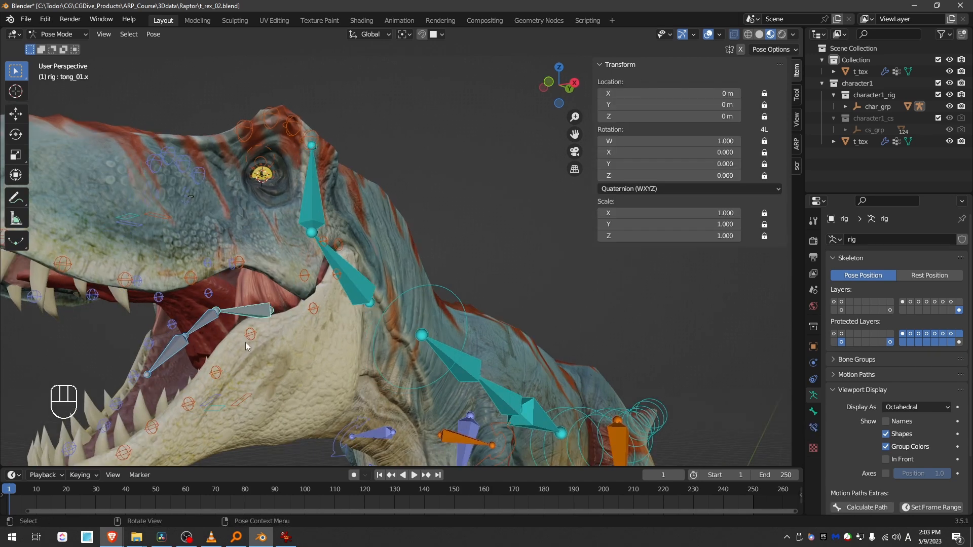
- Select the T-Rex mesh and the rig in Object Mode and bind only the selected tongue vertices to the selected bones using Heat Maps
key(Tab)
click(151, 330)
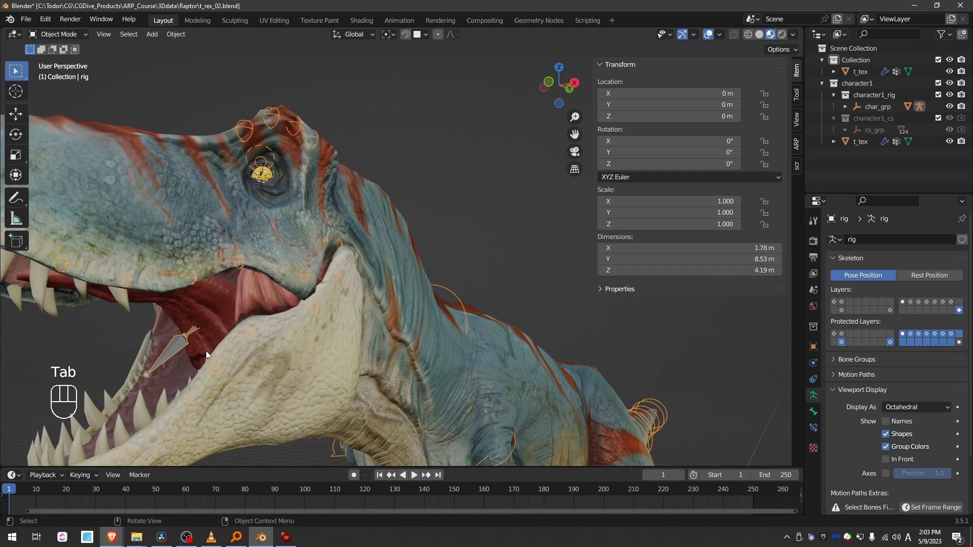
scroll(190, 357, down, 2)
click(161, 197)
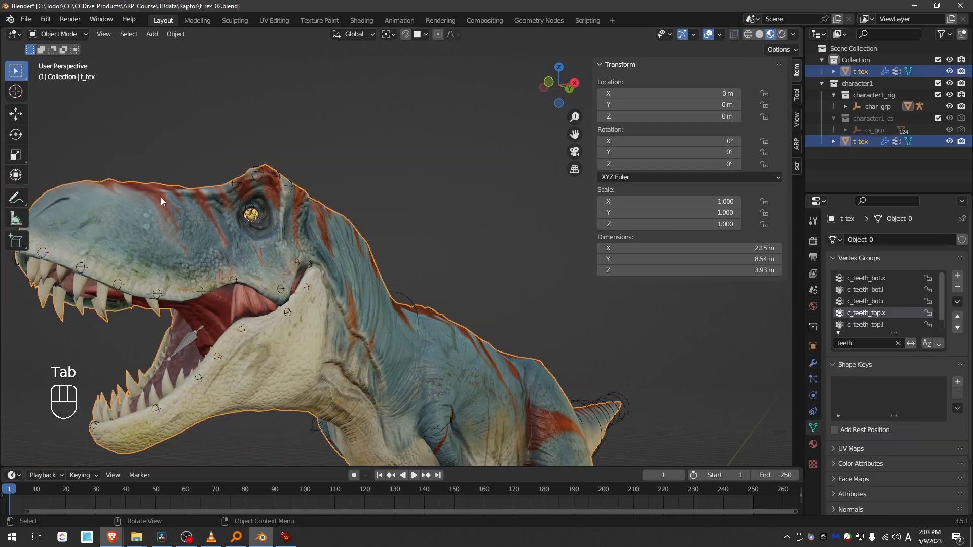
shift+click(181, 348)
click(797, 145)
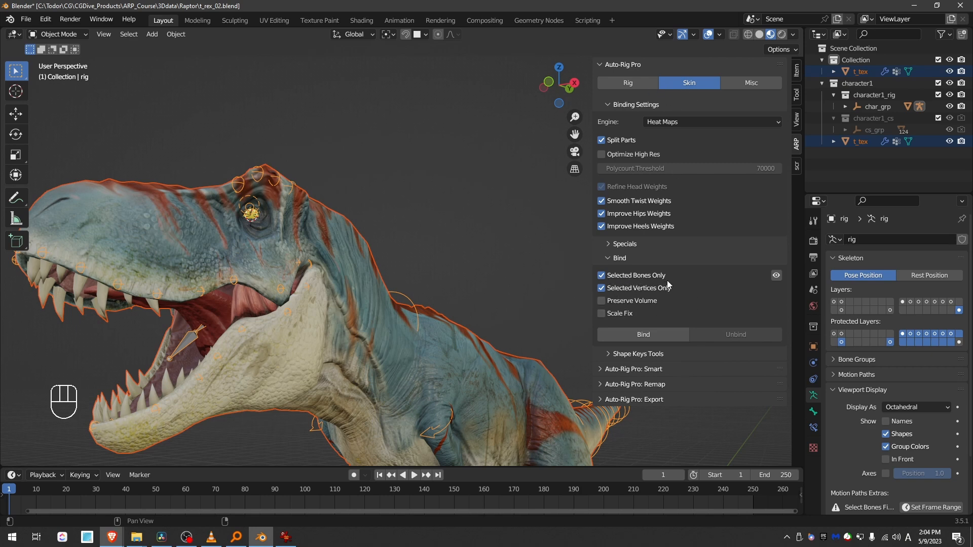
click(668, 336)
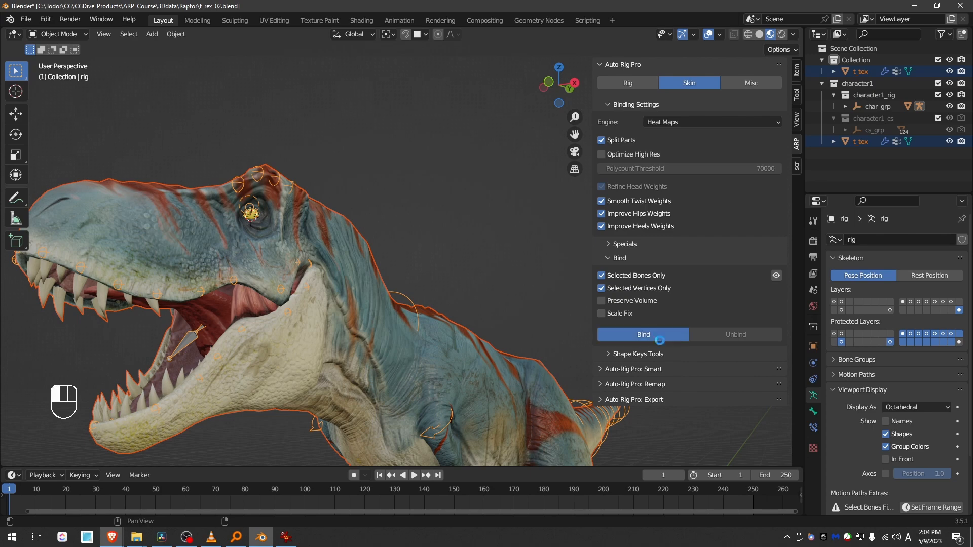
- Inspect the tongue bones inside the open mouth and start Edit Reference Bones in Auto-Rig Pro's rig settings
middle_drag(297, 380, 191, 383)
scroll(284, 351, up, 1)
scroll(283, 354, down, 1)
middle_drag(282, 354, 289, 358)
scroll(288, 358, up, 1)
click(622, 84)
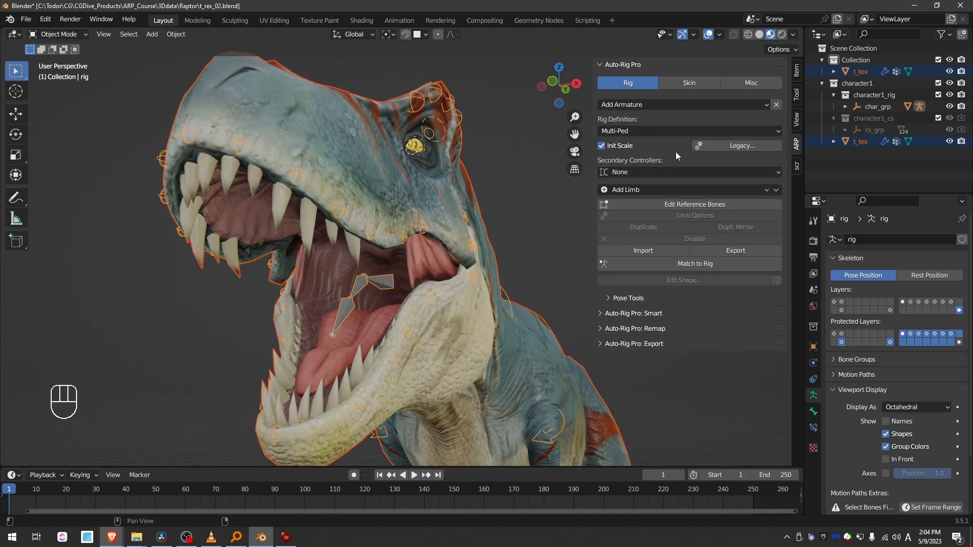
click(669, 202)
- Switch the viewport to Solid shading and turn on X-Ray to see the tongue reference bones inside the head
key(z)
middle_drag(370, 340, 385, 272)
scroll(354, 291, down, 3)
scroll(385, 272, up, 3)
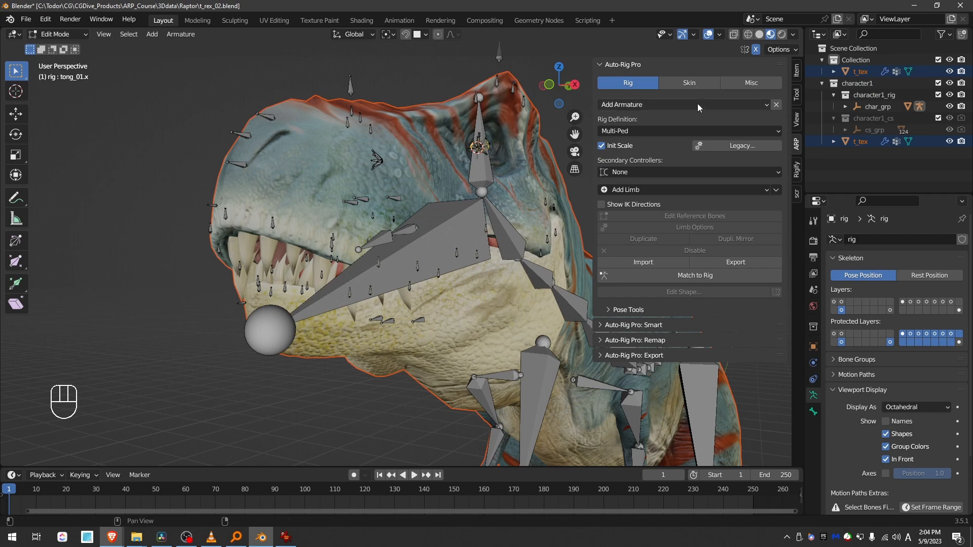
click(759, 34)
click(734, 35)
- In the right orthographic view, move the tongue tip reference bone tong_03_ref.x forward and down into the lower mouth
click(366, 244)
key(Tab)
key(Tab)
key(KP_3)
key(g)
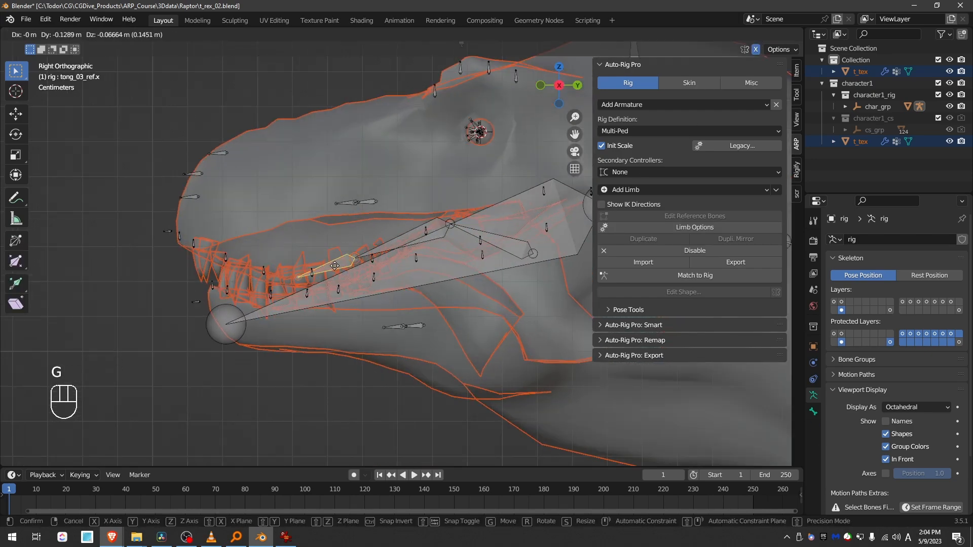
click(309, 277)
- Reposition the remaining tongue reference joints along the tongue, finishing with a move of about -0.036 m in Y and -0.006 m in Z
click(328, 269)
key(g)
click(365, 271)
key(g)
click(446, 281)
key(g)
click(483, 332)
click(366, 273)
key(g)
click(352, 272)
scroll(259, 293, up, 2)
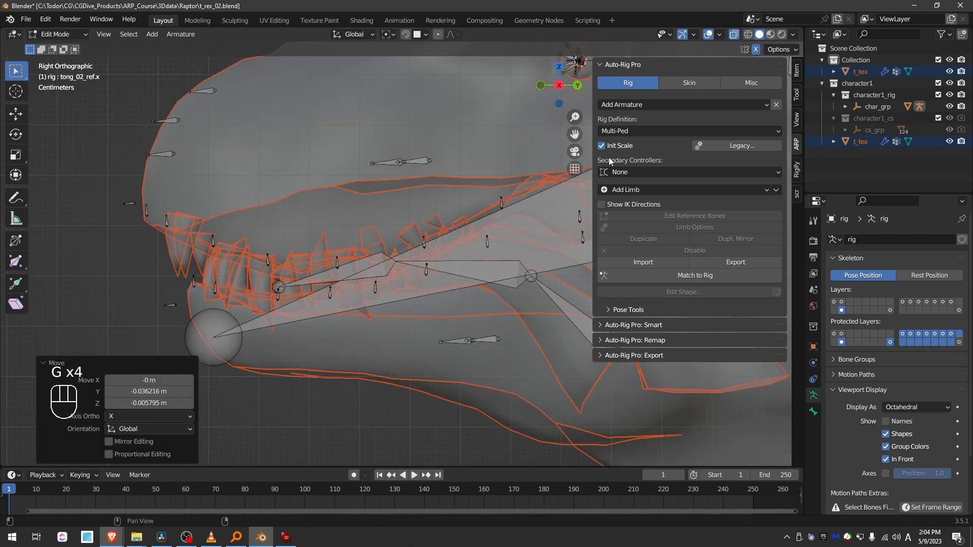
- Run Match to Rig to apply the edited tongue reference bones and return the armature to Pose Mode
click(684, 278)
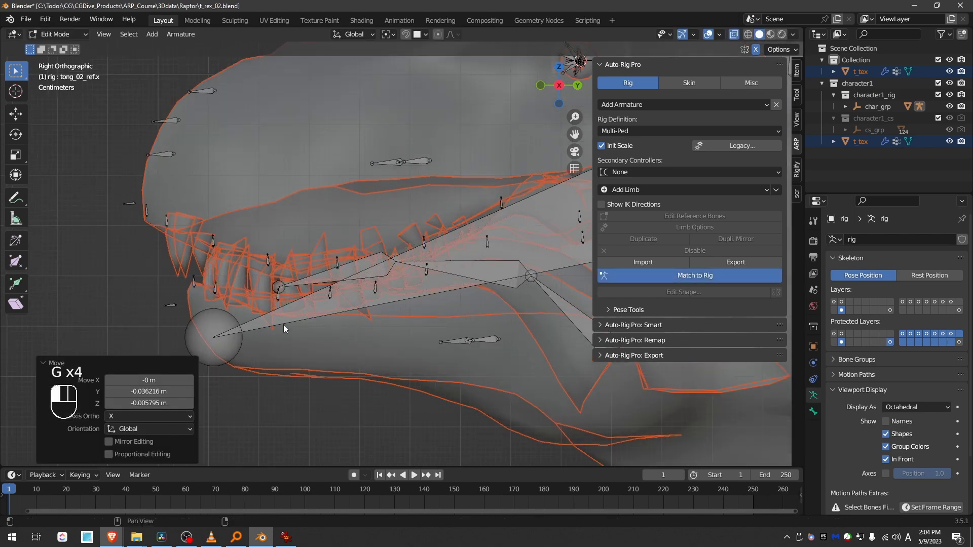
scroll(284, 325, down, 3)
middle_drag(311, 346, 350, 348)
shift+middle_drag(349, 348, 338, 315)
scroll(284, 337, up, 1)
key(Tab)
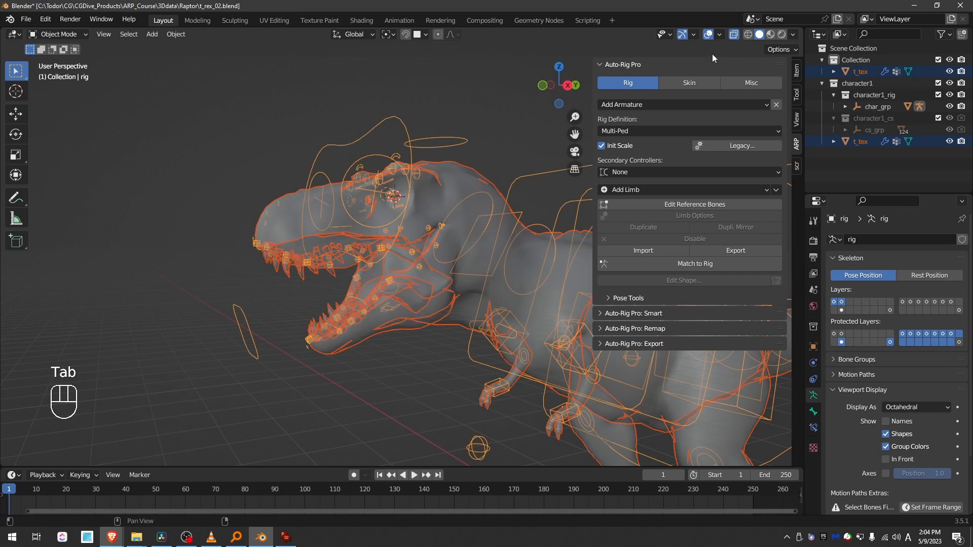
key(Tab)
- Select the jaw controller c_jawbone.x and move it to pose the mouth open
scroll(208, 365, up, 2)
click(209, 365)
key(g)
key(g)
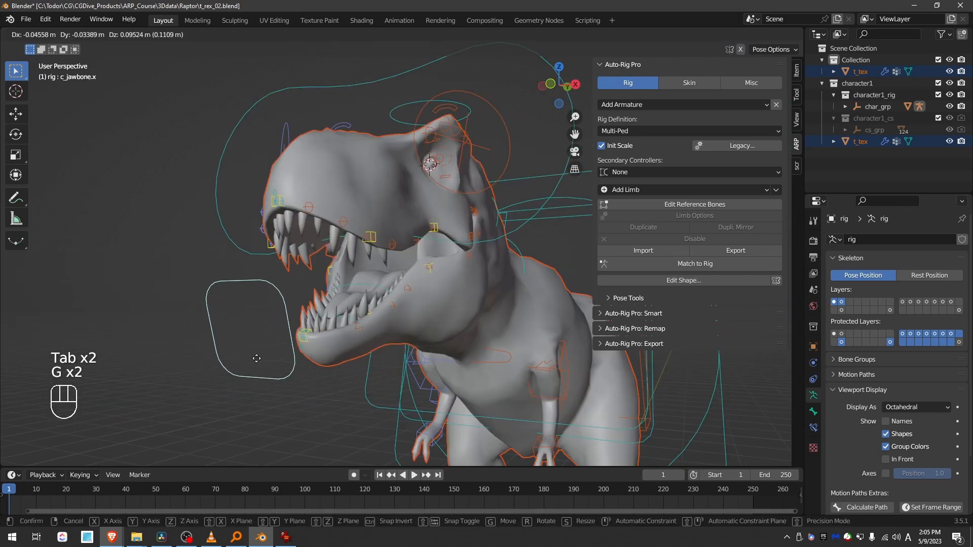
click(256, 374)
- Move and rotate the tongue controllers to raise the tongue inside the open mouth and test its deformation
scroll(352, 366, up, 5)
click(368, 343)
key(g)
right_click(400, 304)
middle_drag(405, 292, 304, 280)
key(g)
click(403, 197)
key(r)
click(412, 289)
key(r)
click(308, 254)
key(g)
click(268, 272)
key(r)
click(410, 234)
key(r)
click(389, 268)
key(a)
- Test the upper lip's deformation with a trial move of the c_lips_top_03.l controller
click(327, 142)
key(g)
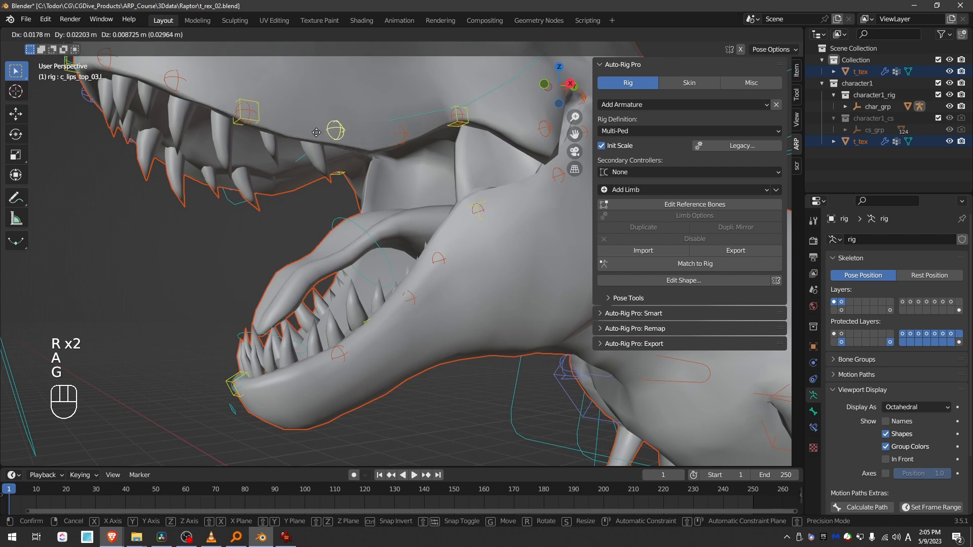
right_click(339, 143)
scroll(330, 163, down, 3)
shift+middle_drag(331, 164, 334, 310)
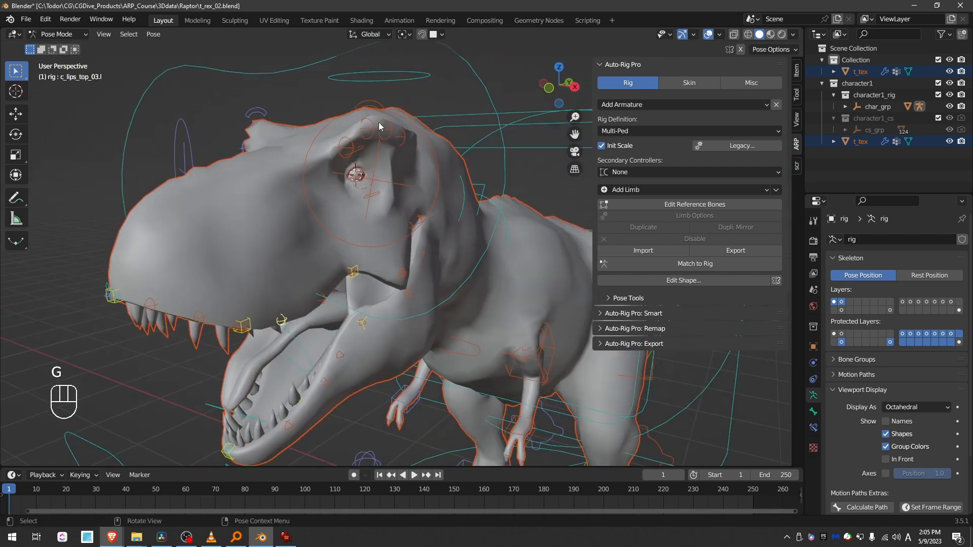
- Test the left eyebrow controllers, including c_eyebrow_full.l, with trial moves and a trial rotation
click(374, 124)
key(g)
right_click(362, 132)
click(350, 141)
key(g)
right_click(362, 119)
click(373, 104)
key(g)
right_click(383, 126)
middle_drag(382, 126, 440, 138)
key(r)
right_click(442, 138)
key(g)
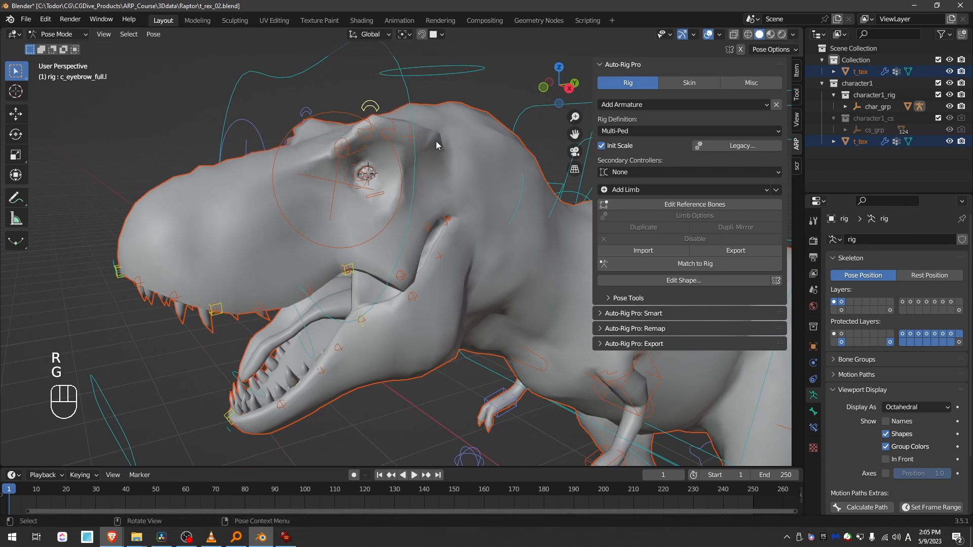
right_click(437, 143)
- Test the lip deformation near the mouth corner with trial moves of c_lips_top_06.l and c_lips_top_05_master.l
middle_drag(390, 208, 402, 218)
click(404, 275)
middle_drag(399, 307, 412, 321)
key(g)
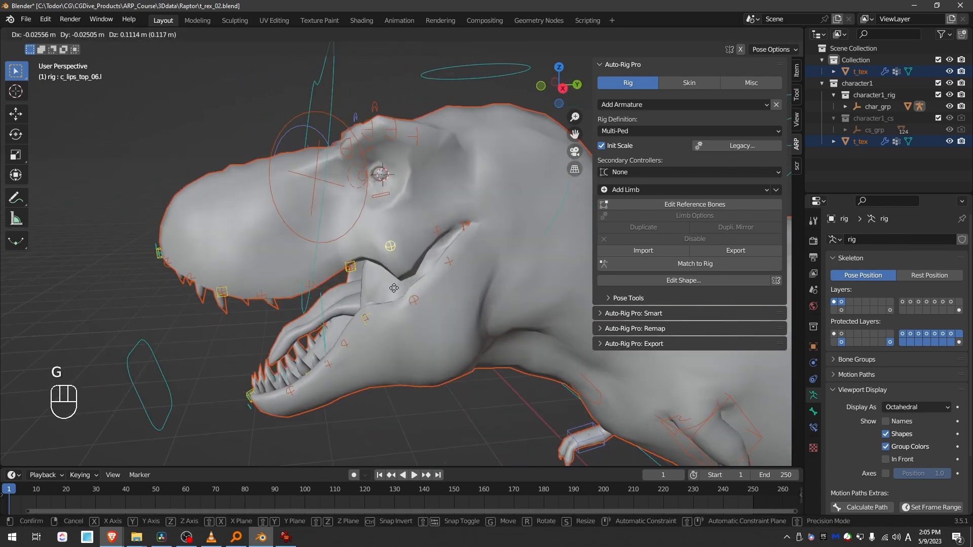
right_click(398, 286)
click(346, 267)
key(g)
right_click(338, 270)
key(r)
right_click(350, 291)
key(g)
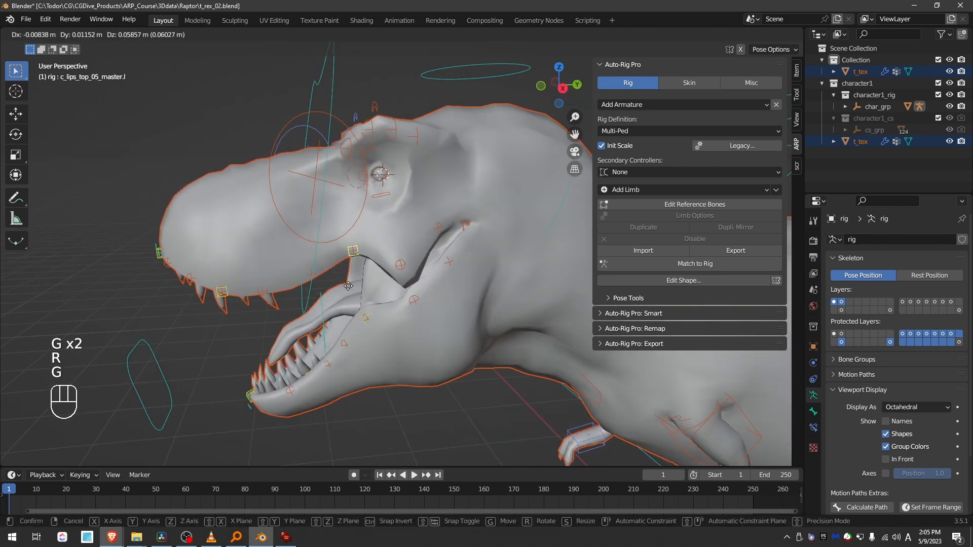
right_click(339, 284)
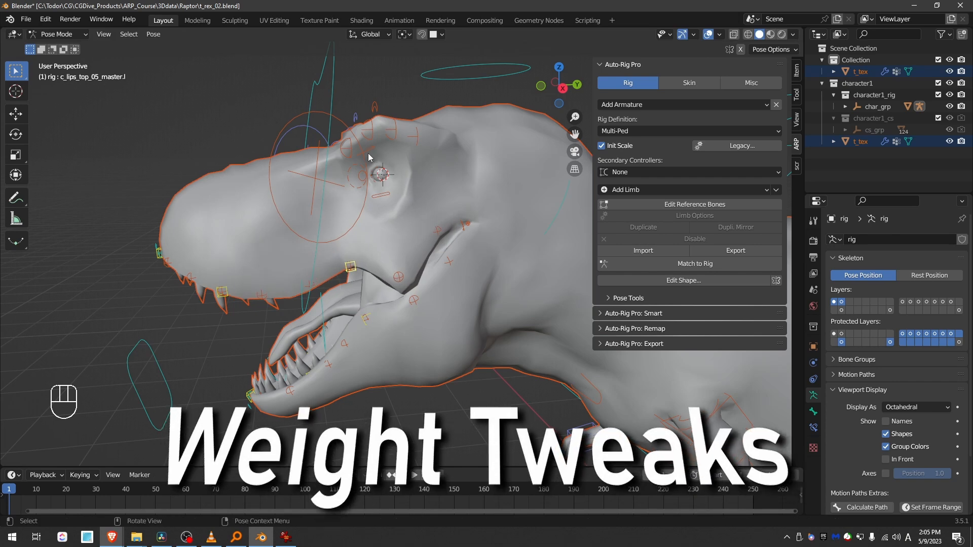
- Select the upper eyelid controller c_eyelid_top.l and make a trial move to examine how the eyelid deforms
scroll(369, 152, up, 5)
scroll(377, 167, up, 2)
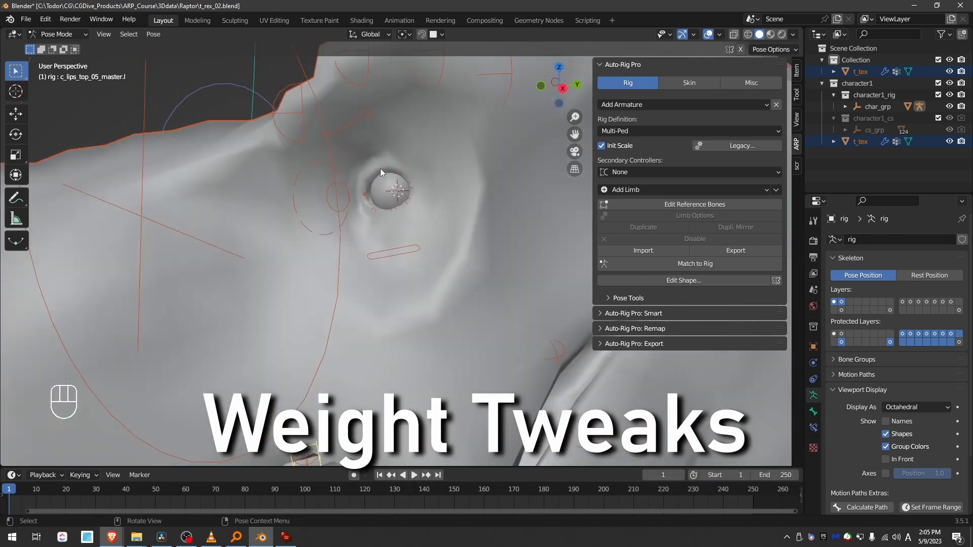
click(380, 171)
middle_drag(379, 187, 383, 129)
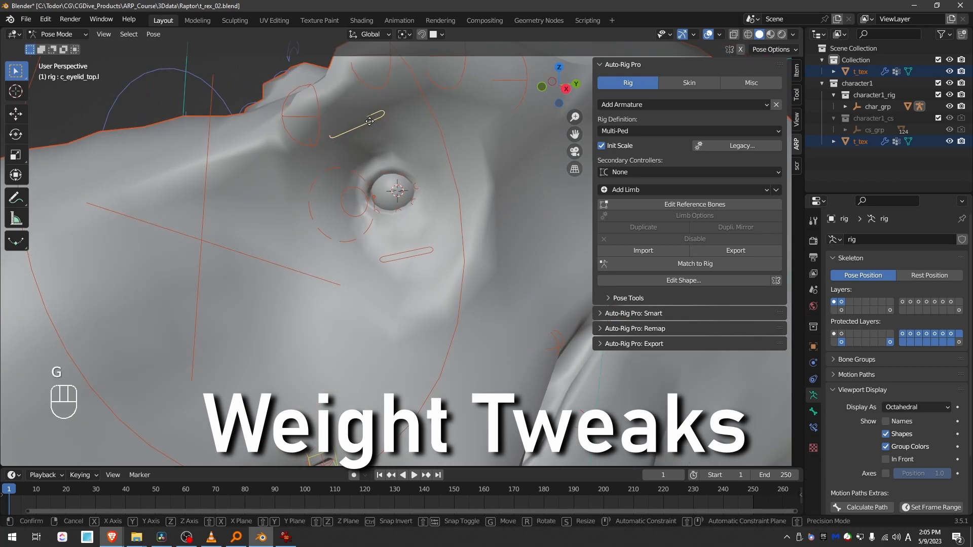
key(g)
right_click(364, 198)
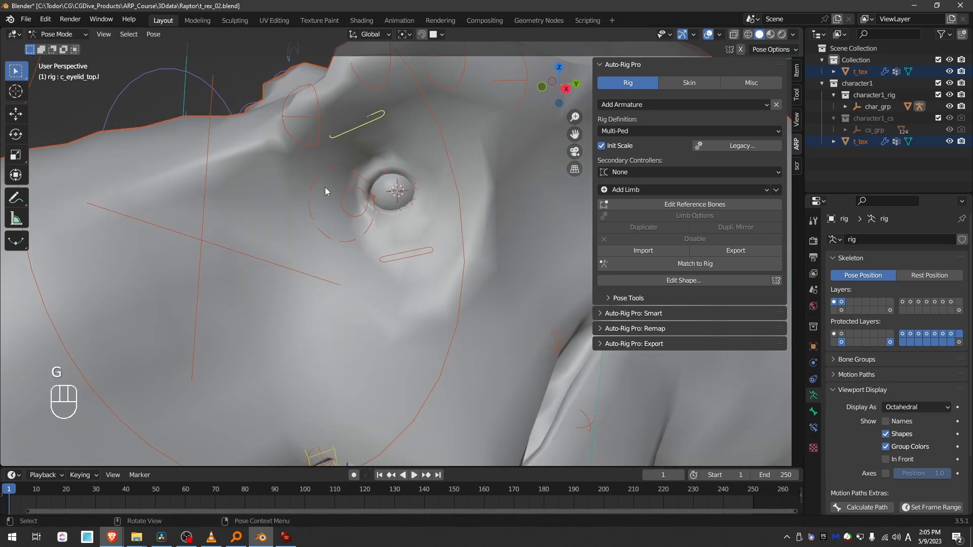
- Return to Object Mode, select the rig together with the T-Rex mesh, and enter Weight Paint mode
key(Tab)
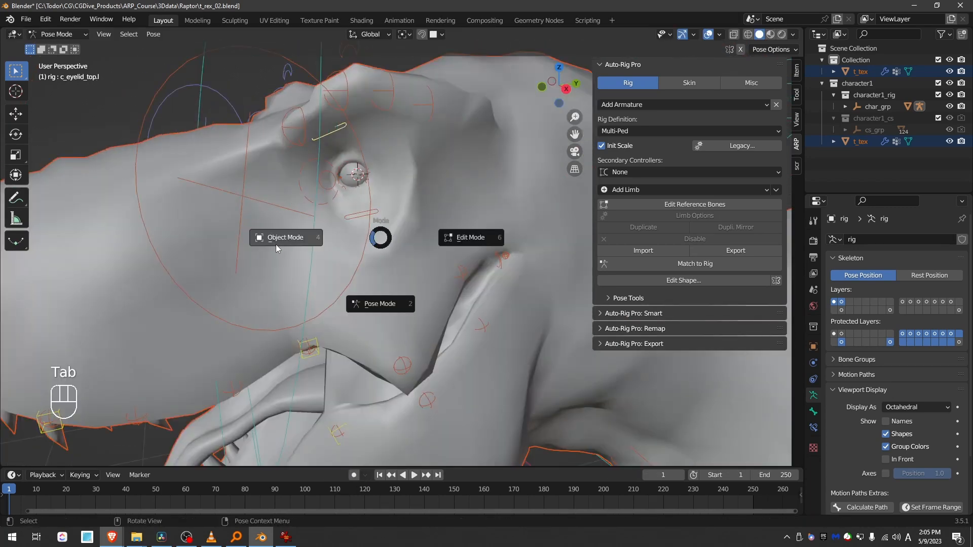
click(275, 244)
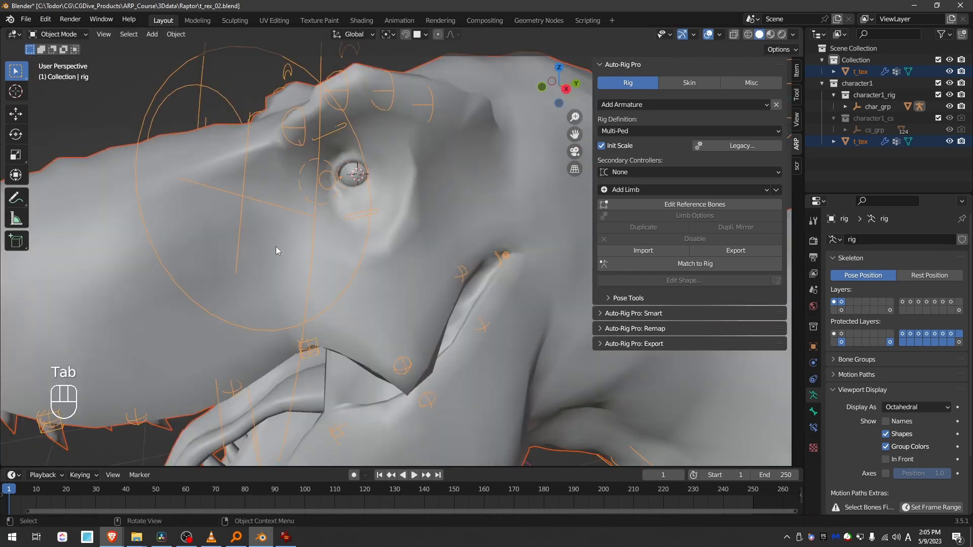
click(395, 90)
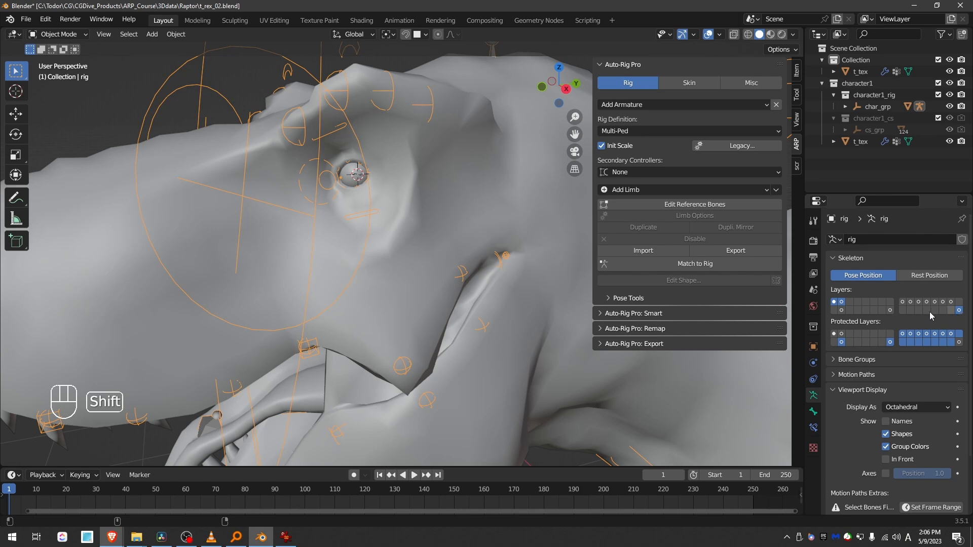
shift+click(416, 179)
click(66, 35)
click(70, 98)
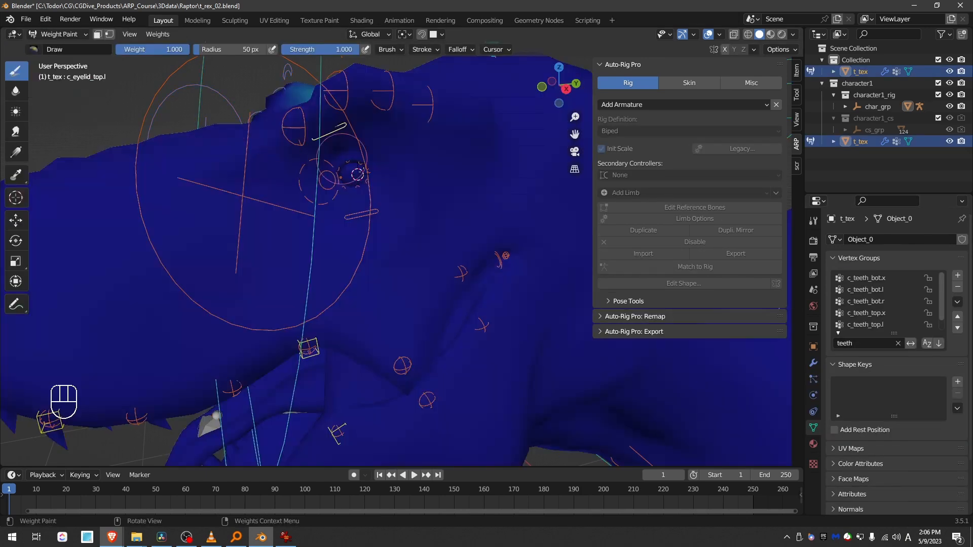
- Select the c_eyelid_top_02.l bone for weight painting and switch to the Subtract brush
scroll(383, 169, up, 5)
ctrl+click(286, 141)
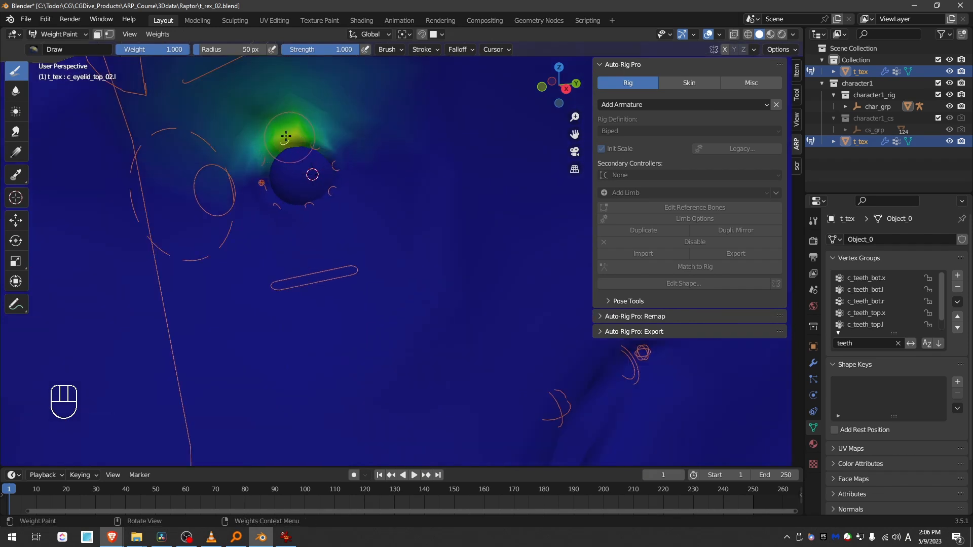
click(796, 96)
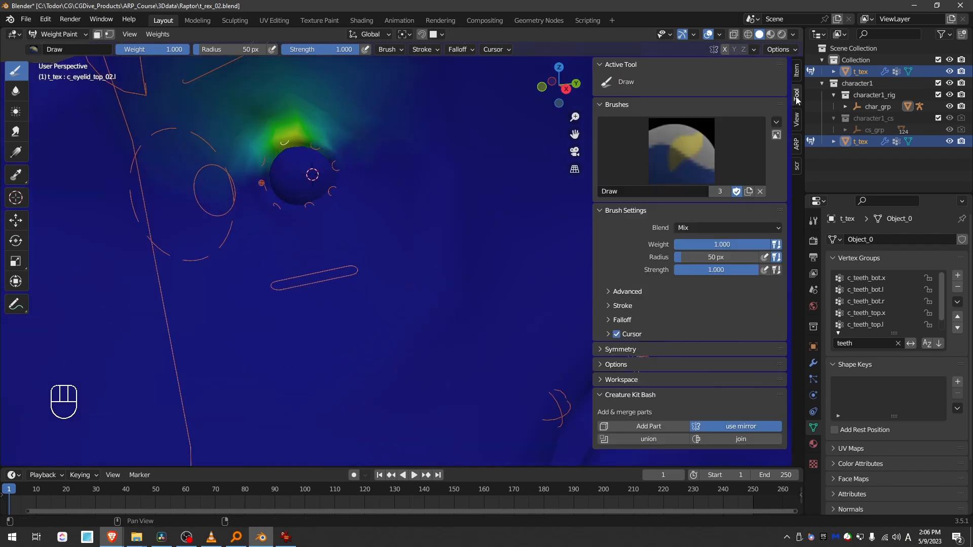
click(663, 157)
click(699, 218)
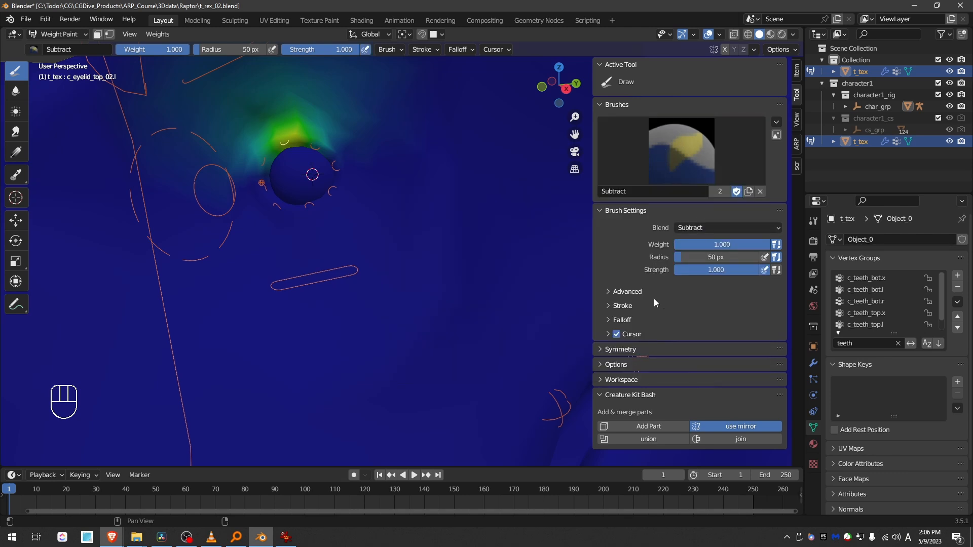
- Enable Auto Normalize and X-axis mirroring for the weight painting
click(641, 364)
scroll(641, 365, down, 2)
click(690, 341)
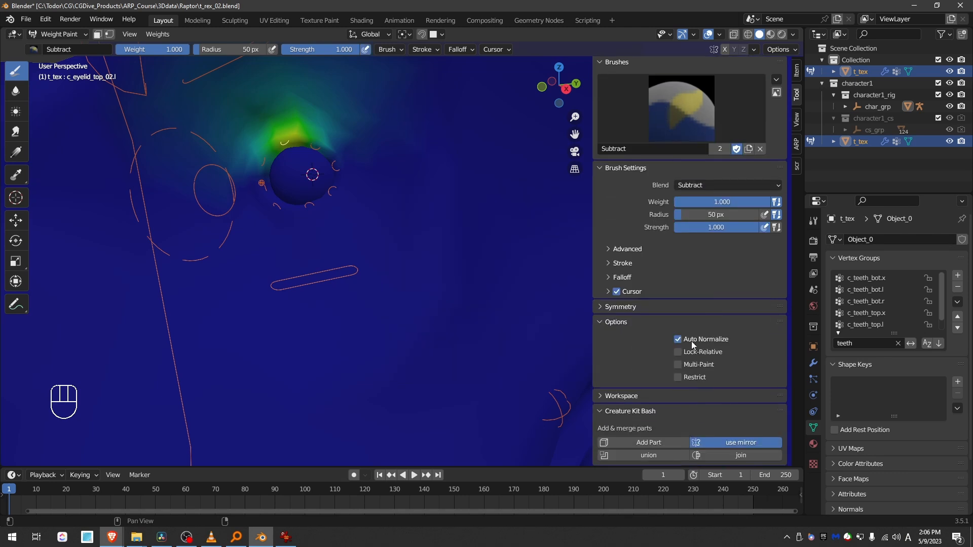
click(633, 306)
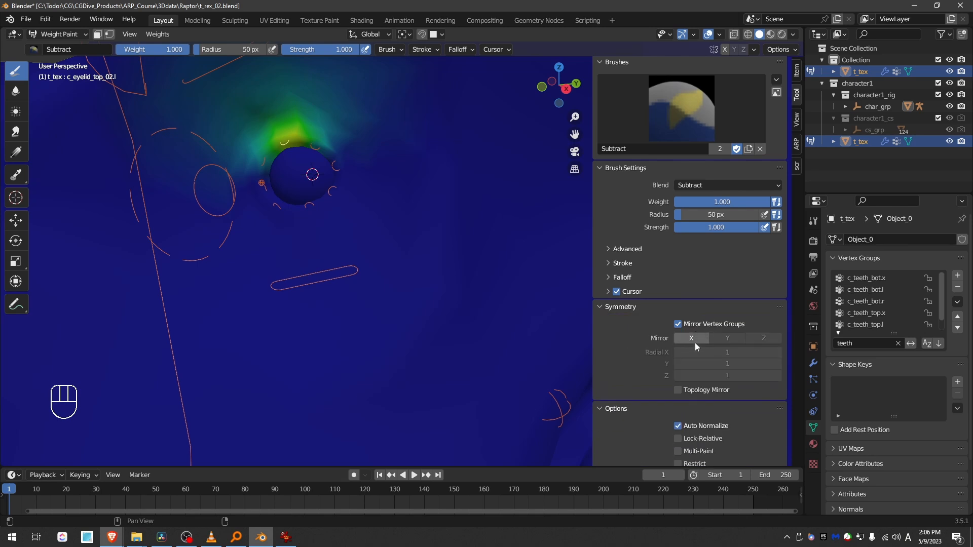
click(694, 342)
- Set the brush radius to 76 px and subtract the stray c_eyelid_top_02.l weights around the brow area
scroll(386, 263, down, 4)
shift+middle_drag(387, 263, 386, 283)
key(f)
click(343, 176)
middle_drag(301, 175, 326, 173)
middle_drag(284, 143, 304, 189)
mouse_move(280, 186)
mouse_down()
mouse_move(279, 176)
mouse_move(327, 163)
mouse_move(284, 162)
mouse_move(287, 151)
mouse_up()
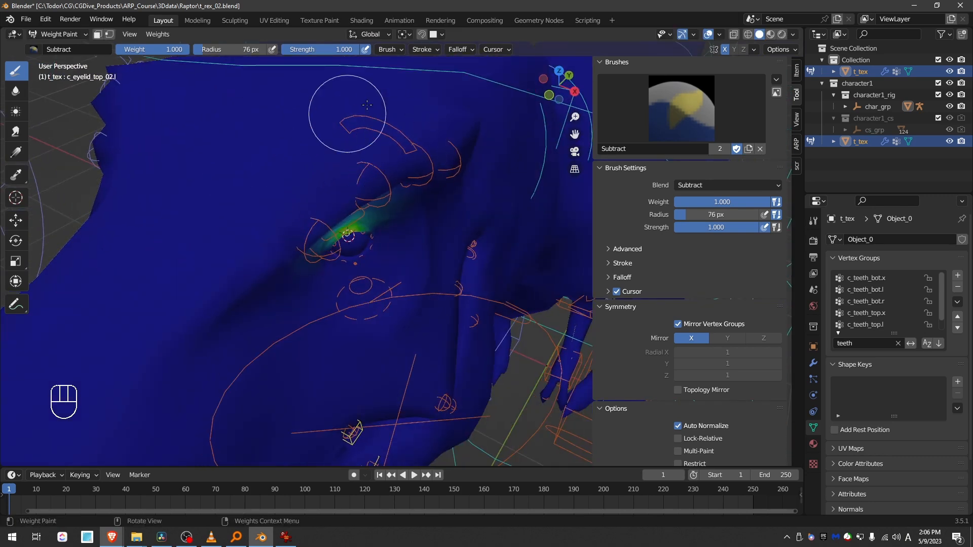
middle_drag(369, 211, 340, 169)
drag(347, 172, 374, 199)
- Select c_eyelid_top_01.l, set the brush radius to 124 px, and subtract its stray weights on the snout
scroll(315, 235, up, 3)
ctrl+click(276, 236)
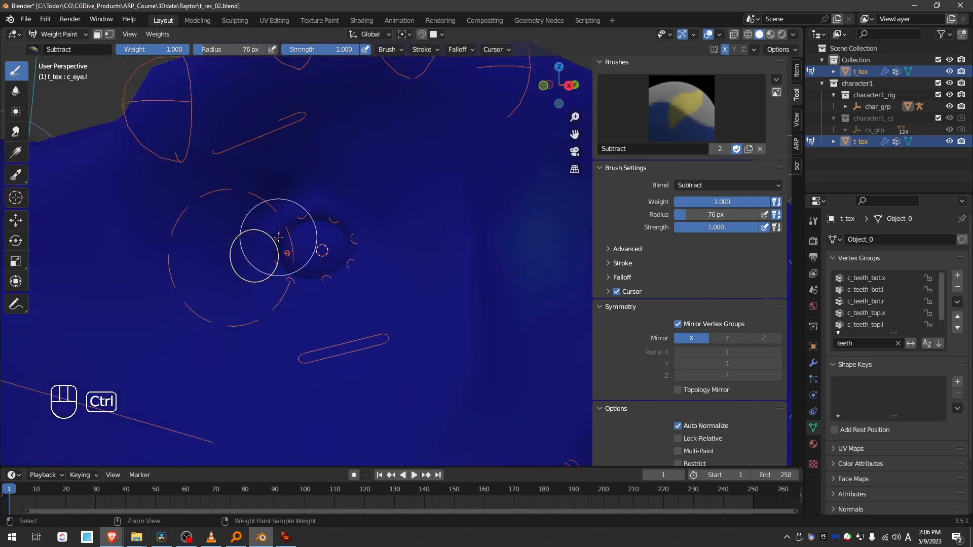
ctrl+click(278, 238)
middle_drag(274, 221, 288, 228)
scroll(226, 228, down, 5)
middle_drag(226, 228, 255, 248)
key(f)
click(279, 201)
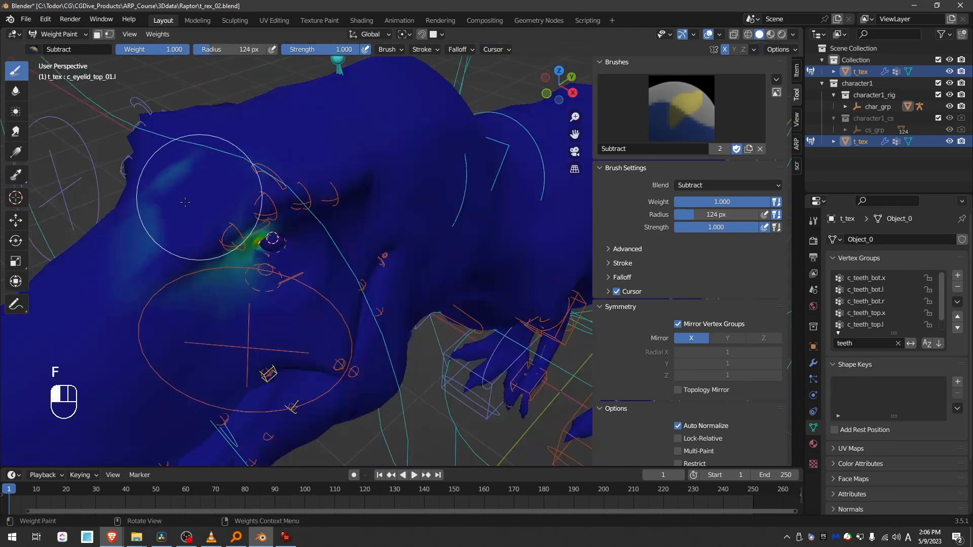
drag(219, 199, 179, 258)
- Subtract the excess c_eyelid_top_01.l weights in front of the left eye, keeping only the area along the eyelid
middle_drag(178, 258, 205, 257)
scroll(208, 259, up, 3)
scroll(273, 257, up, 3)
middle_drag(273, 256, 342, 220)
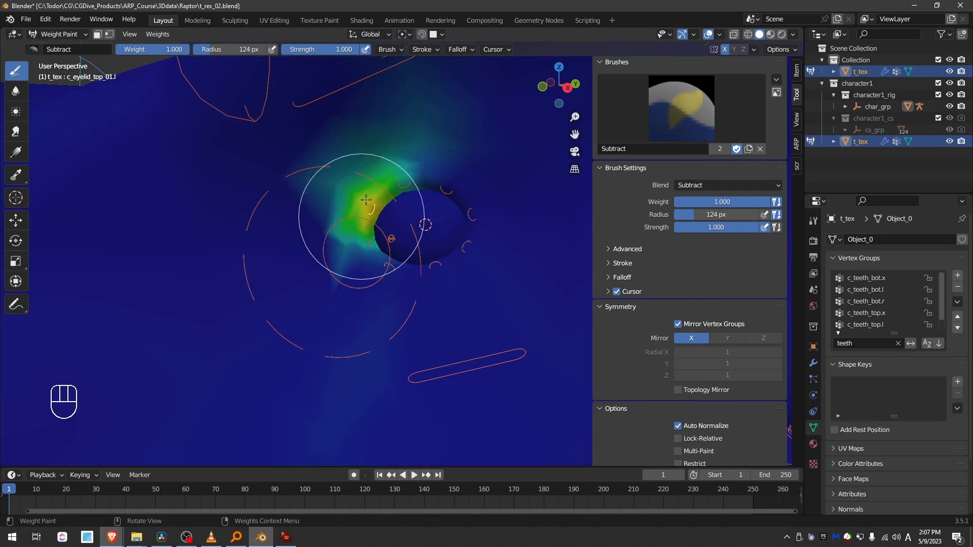
drag(306, 163, 321, 281)
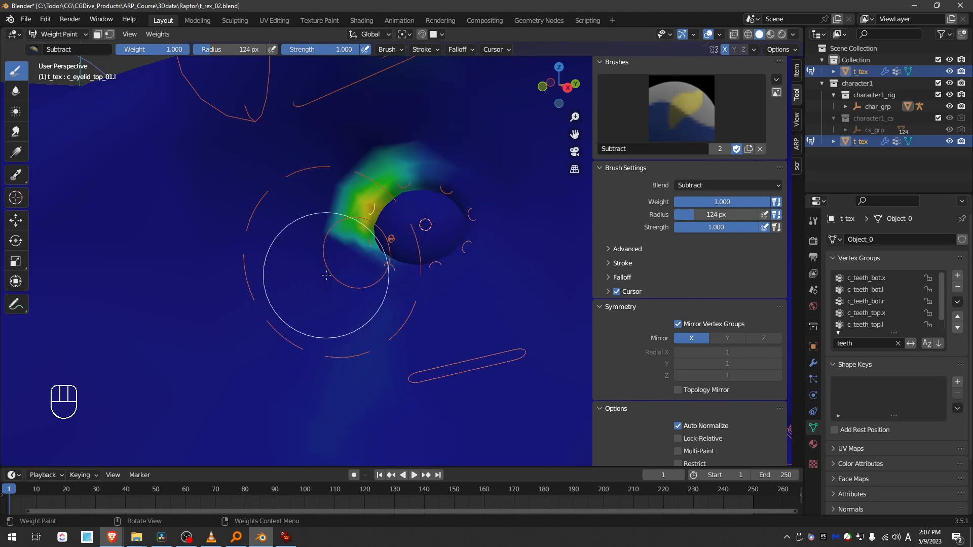
- Select the other left eyelid bones one after another to examine their weights around the eye
ctrl+click(446, 190)
scroll(444, 133, down, 3)
ctrl+click(460, 182)
scroll(487, 212, down, 4)
scroll(537, 216, up, 4)
ctrl+click(403, 205)
scroll(399, 215, up, 2)
ctrl+click(383, 211)
- Try to subtract the stray eyelid bone weights around the left eye
drag(530, 238, 507, 147)
key(ctrl+z)
scroll(343, 330, down, 4)
middle_drag(343, 330, 356, 390)
scroll(356, 391, up, 2)
key(ctrl+z)
scroll(337, 352, down, 4)
middle_drag(337, 352, 405, 334)
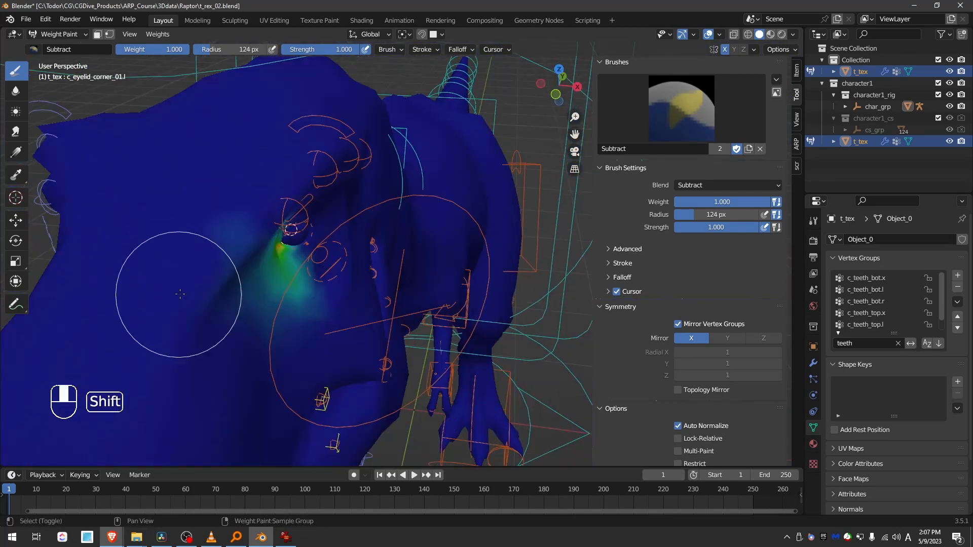
middle_drag(195, 383, 184, 211)
scroll(184, 211, up, 4)
scroll(342, 382, down, 4)
- Move the left upper eyelid controller down over the eye and select the c_eyelid_top_02.l bone
ctrl+click(343, 273)
key(g)
ctrl+click(363, 314)
scroll(375, 371, up, 4)
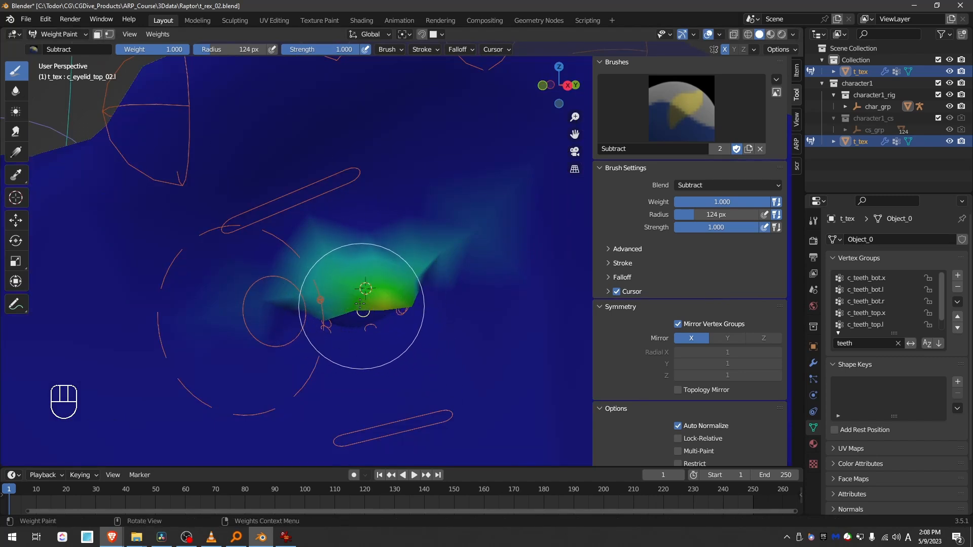
- Switch to the Mix brush with a strength of 0.154 and a radius of 55 px
click(705, 91)
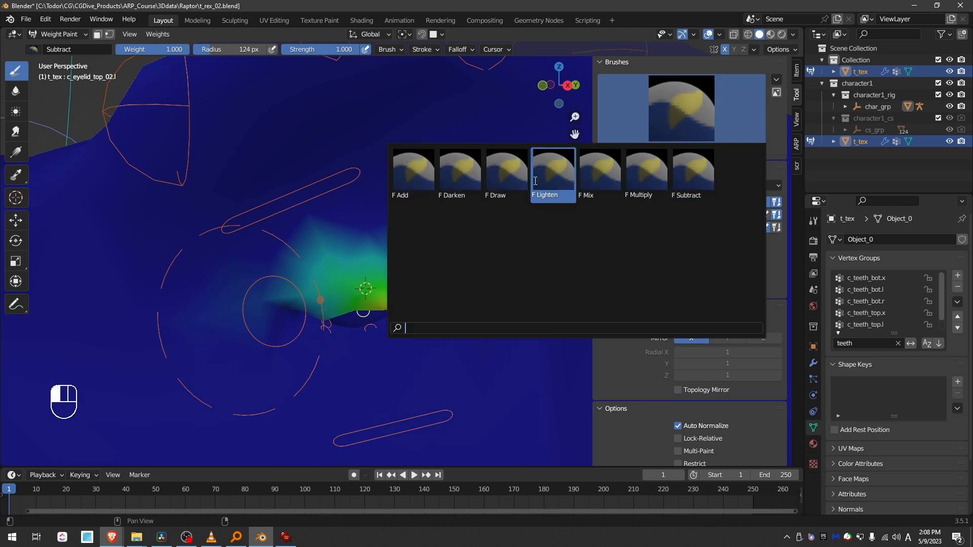
click(599, 172)
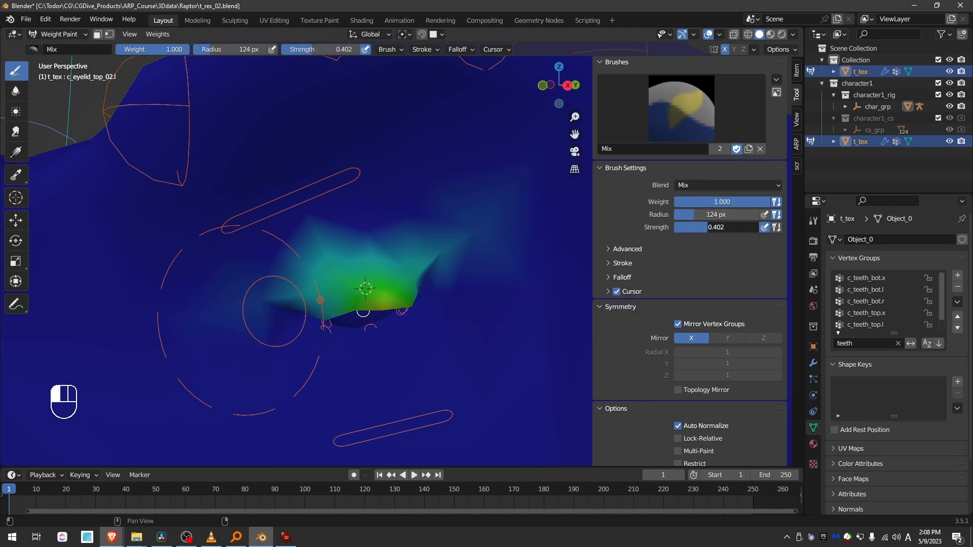
scroll(324, 319, up, 3)
key(f)
click(404, 298)
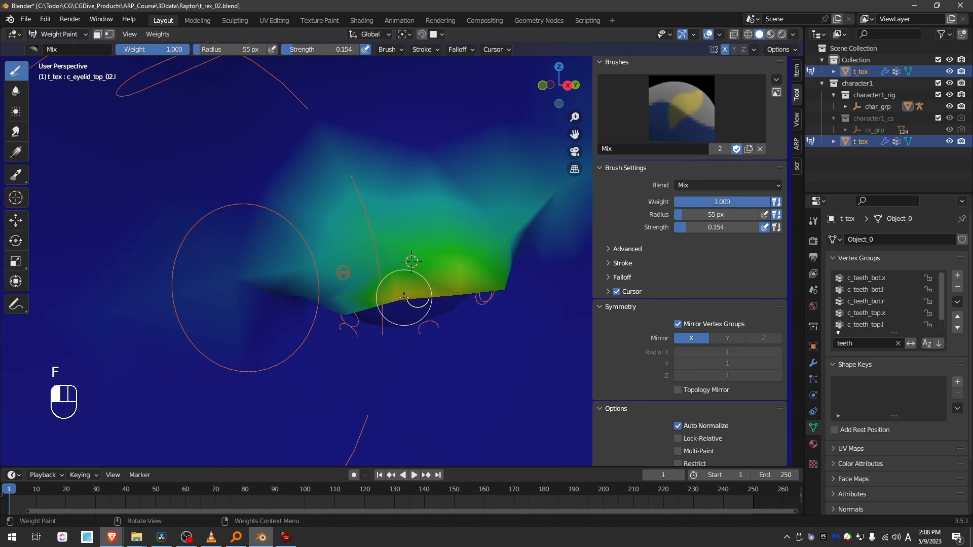
- Select the left upper eyelid controller and reposition it to test how the lid follows
scroll(407, 253, down, 6)
scroll(400, 218, up, 2)
ctrl+click(385, 193)
key(g)
click(386, 215)
scroll(423, 296, up, 4)
ctrl+click(409, 283)
ctrl+click(469, 274)
key(ctrl+z)
key(ctrl+z)
- Readjust the left upper eyelid pose and select c_eyelid_top_02.l, trying a larger brush radius
key(g)
click(420, 253)
ctrl+click(450, 248)
ctrl+click(352, 278)
ctrl+click(398, 248)
key(f)
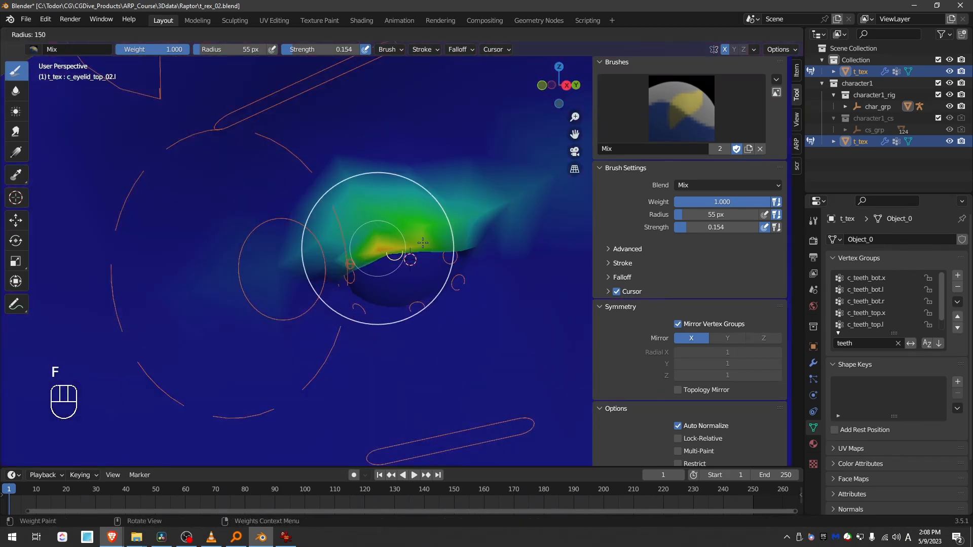
click(450, 248)
key(ctrl+z)
- Move the left upper eyelid controller to open the eye, and select c_eyelid_corner_02.l with a 77 px brush radius
scroll(374, 140, down, 3)
ctrl+click(354, 116)
key(g)
ctrl+click(425, 217)
scroll(413, 189, up, 4)
key(f)
click(417, 187)
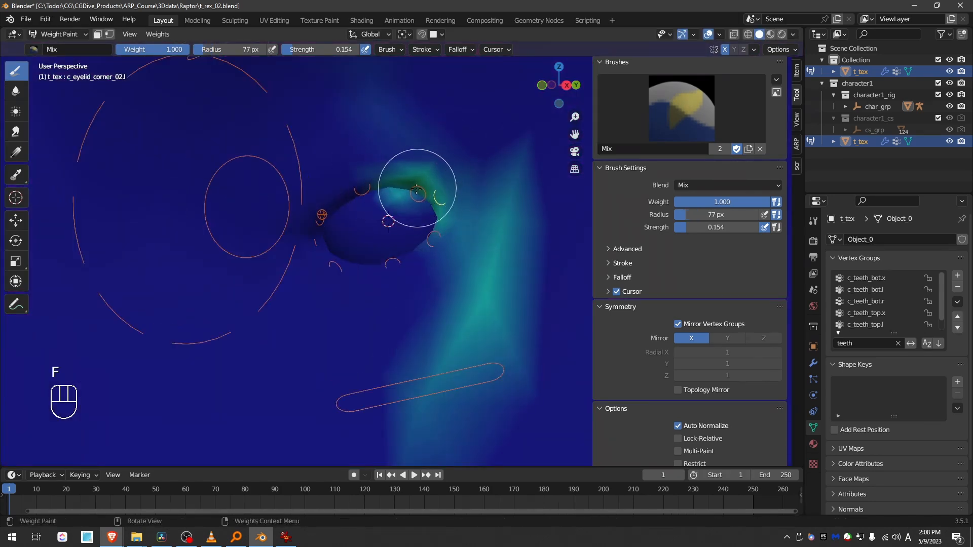
- Undo the last change and test-move the left upper eyelid controller with the viewport overlays hidden
key(ctrl+z)
scroll(410, 190, down, 4)
ctrl+click(354, 92)
key(g)
right_click(369, 96)
click(708, 34)
key(g)
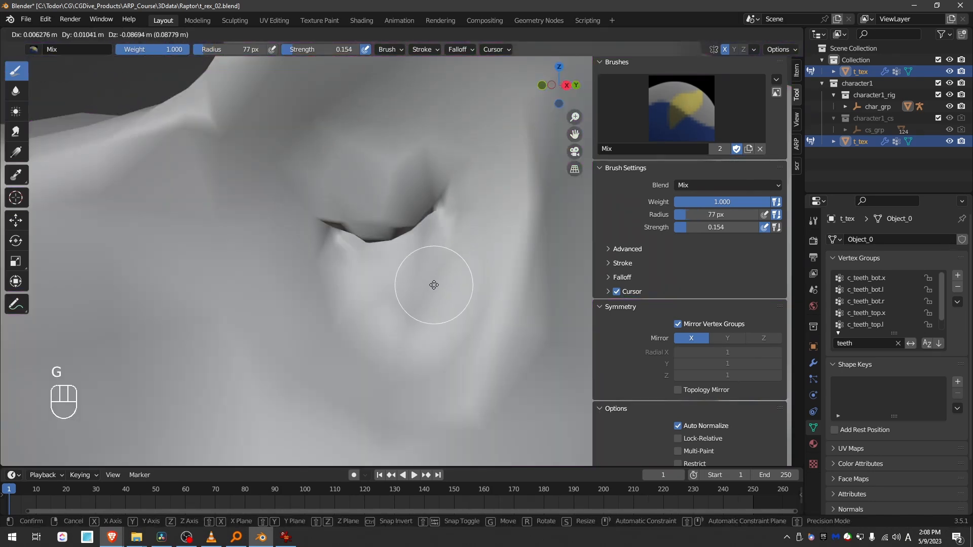
right_click(432, 282)
middle_drag(411, 259, 420, 257)
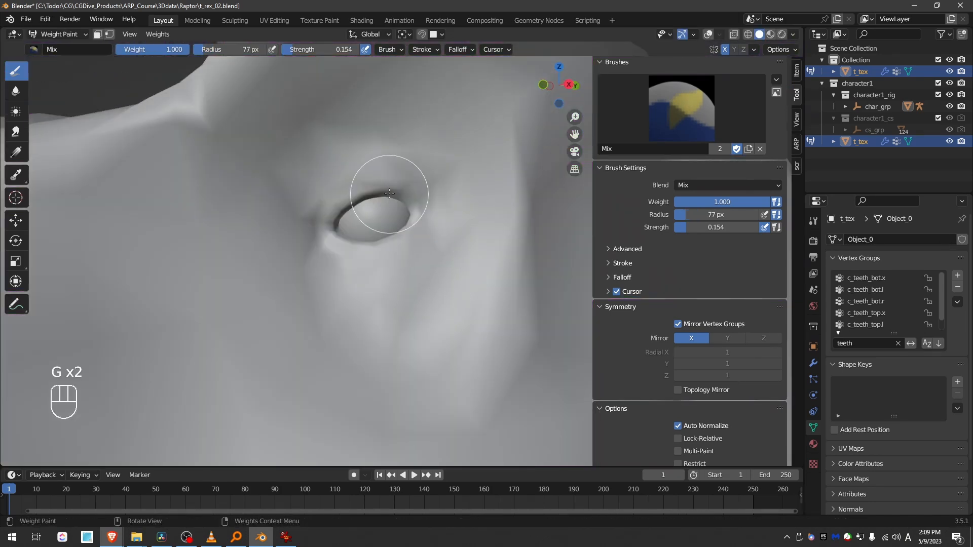
key(g)
right_click(408, 337)
- Leave Weight Paint for Object Mode and display the textured T-Rex in Material Preview
key(Tab)
scroll(360, 298, down, 6)
middle_drag(360, 298, 348, 324)
click(770, 34)
key(g)
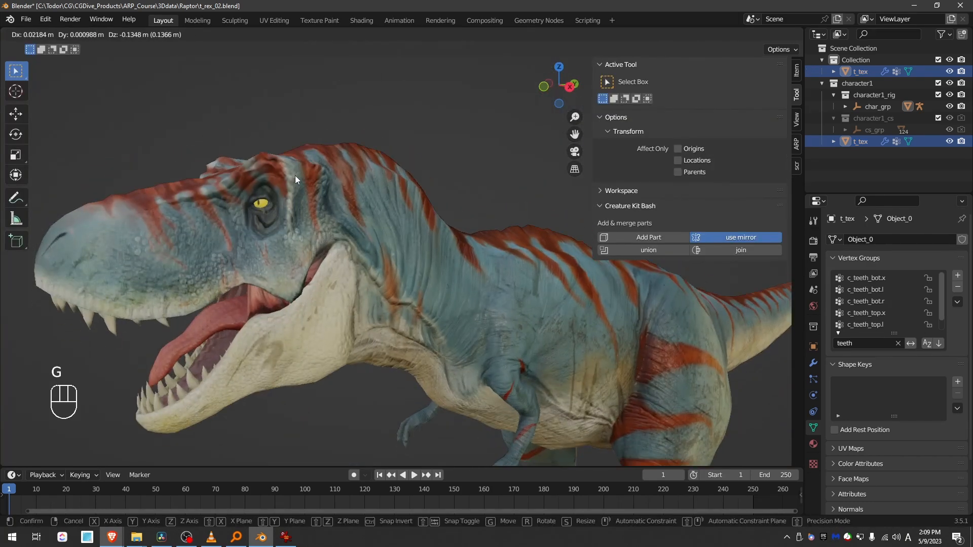
right_click(293, 265)
- Show the overlays again, enter Pose Mode on the rig and test-move the controller c_eyelid_top.l
key(z)
key(Tab)
key(Tab)
key(Tab)
key(g)
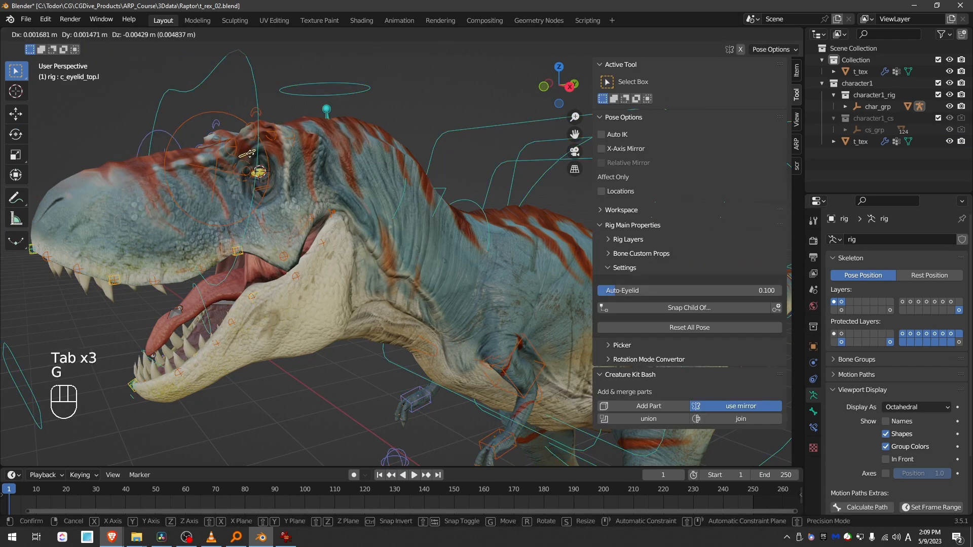
right_click(282, 132)
middle_drag(281, 132, 287, 152)
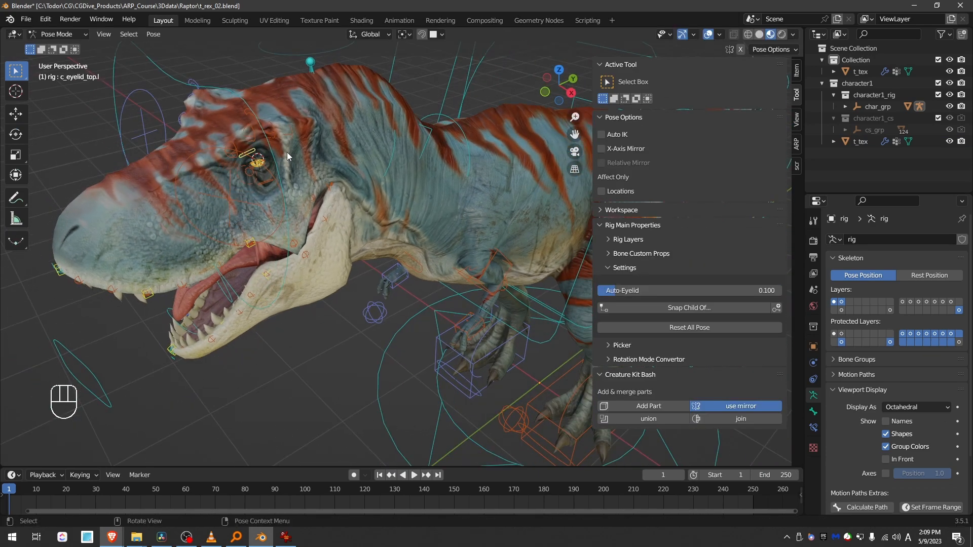
key(g)
right_click(277, 149)
key(g)
right_click(265, 151)
- In Weight Paint mode, select c_eyelid_top_03.l and subtract weight above the left eye at strength 1.000, enlarging the brush
scroll(258, 161, up, 5)
key(Tab)
key(Tab)
ctrl+click(266, 154)
middle_drag(265, 147, 269, 157)
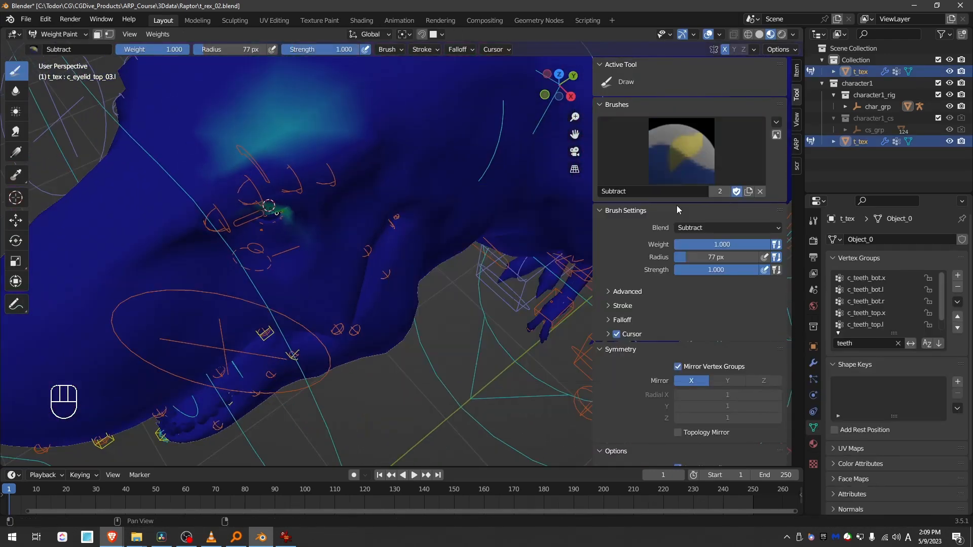
mouse_move(261, 131)
mouse_down()
mouse_move(309, 139)
mouse_move(224, 145)
mouse_up()
key(f)
- Select the neighbouring controllers around the left eye in turn, testing their movement and checking their weights
middle_drag(224, 144, 287, 157)
ctrl+click(218, 223)
key(g)
middle_drag(278, 232, 352, 280)
key(g)
right_click(345, 271)
ctrl+click(286, 218)
middle_drag(287, 217, 384, 191)
ctrl+click(265, 235)
ctrl+click(265, 237)
ctrl+click(263, 161)
- Return to Object Mode, select the T-Rex mesh t_tex and enter Edit Mode near the left eye
scroll(384, 190, down, 4)
key(Tab)
click(293, 187)
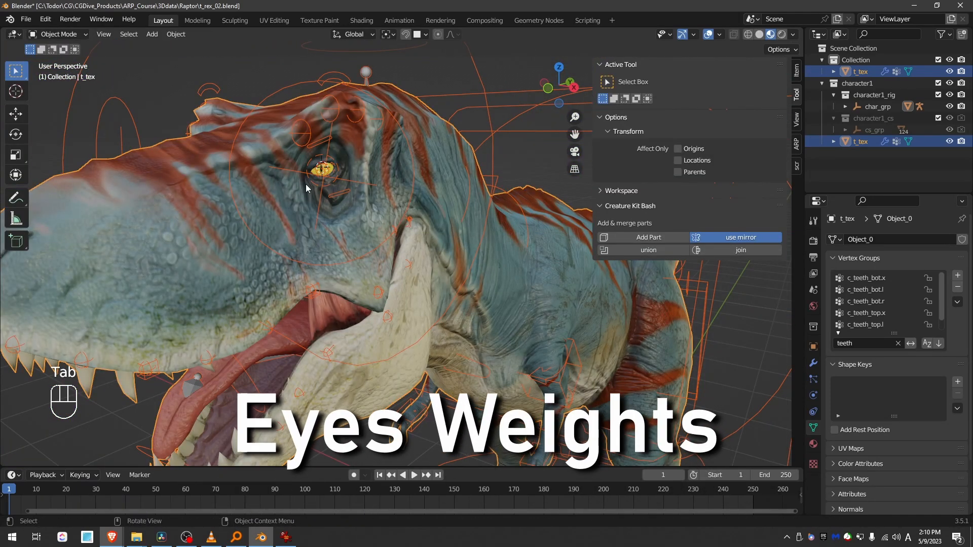
scroll(306, 184, up, 4)
click(327, 174)
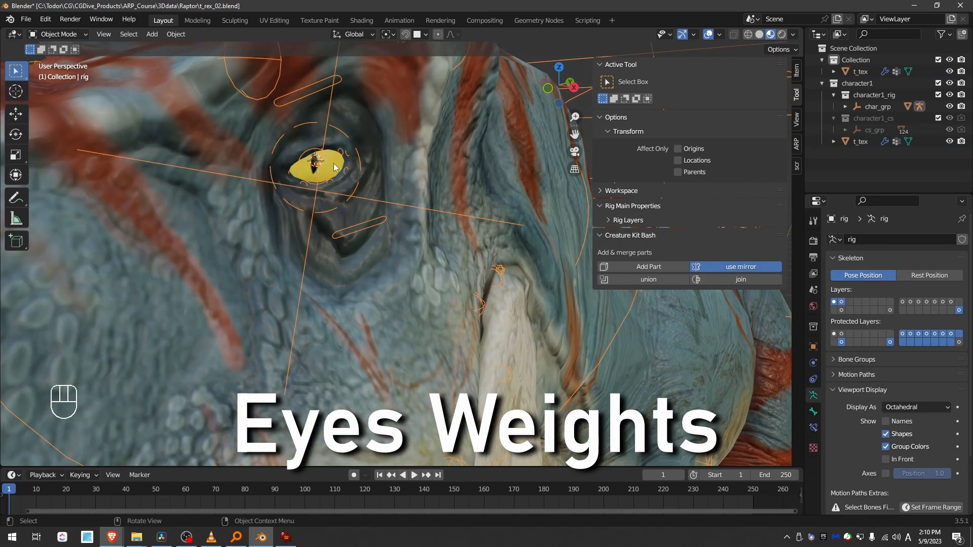
scroll(362, 162, up, 2)
click(417, 151)
key(Tab)
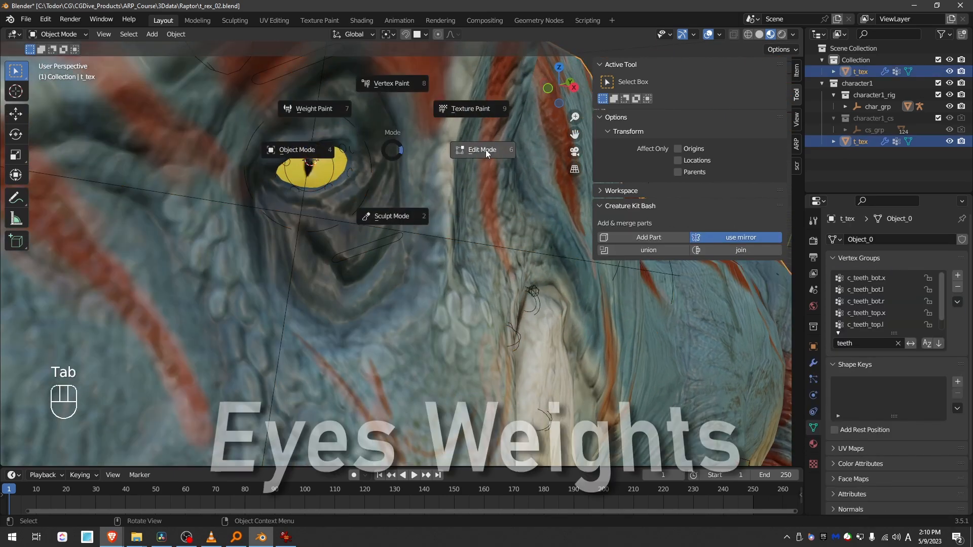
click(472, 152)
- Remove the whole left eyeball from all vertex groups and assign it to c_eye.l with a weight of 1.000
key(l)
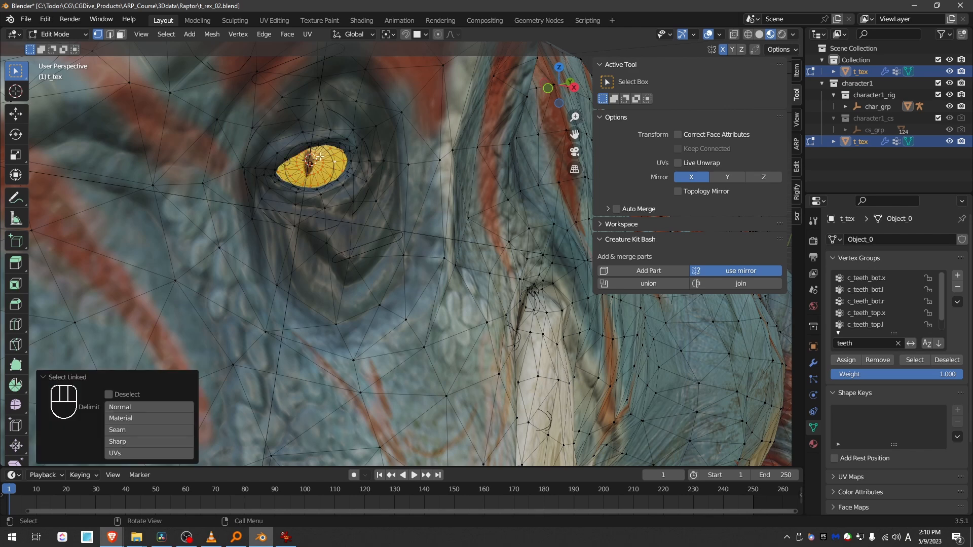
click(958, 302)
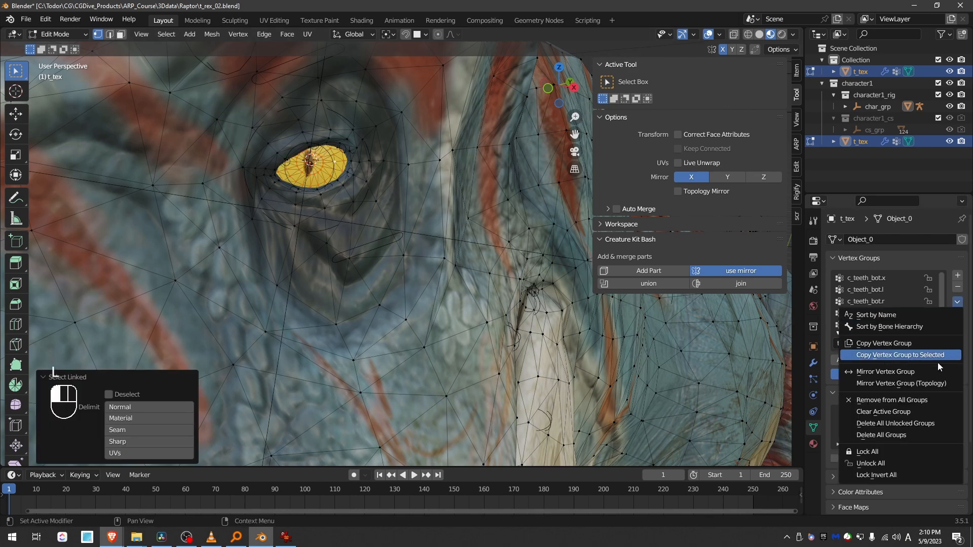
click(926, 404)
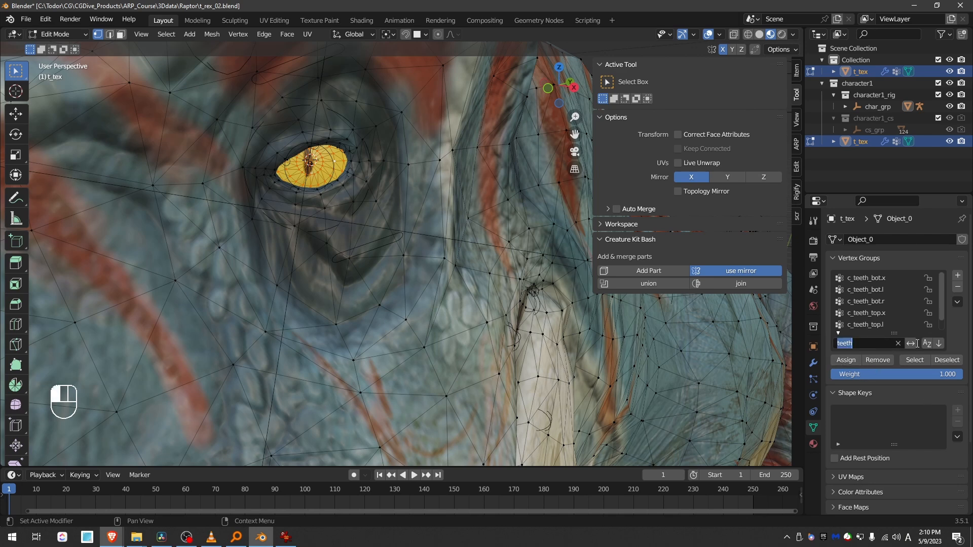
text(eye)
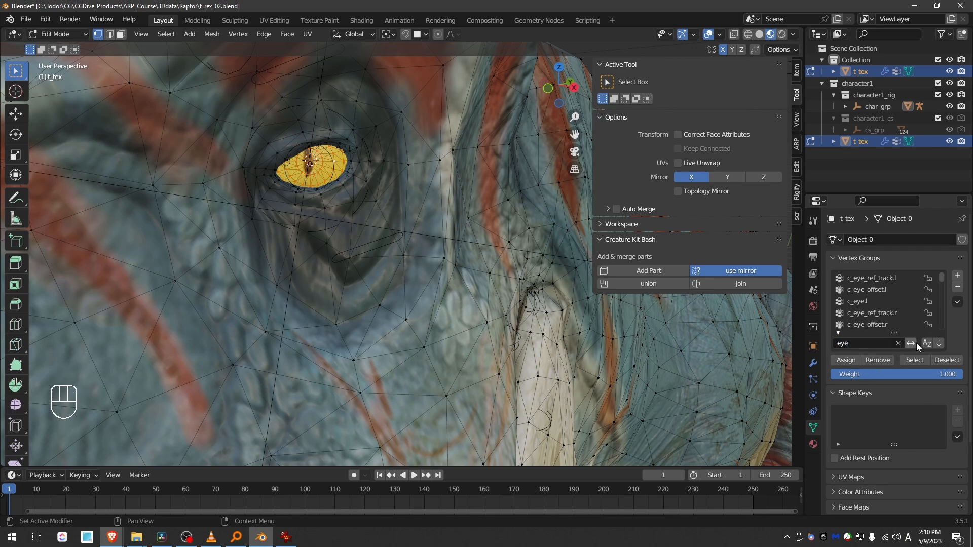
click(865, 302)
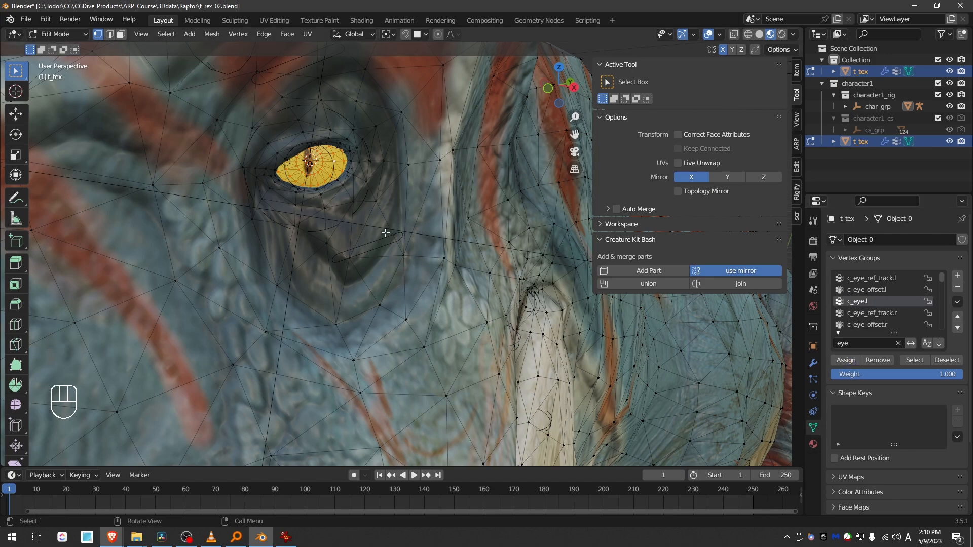
- Remove the whole right eyeball from all vertex groups and assign it to c_eye.r with a weight of 1.000
key(alt+a)
scroll(386, 233, down, 4)
scroll(321, 163, up, 8)
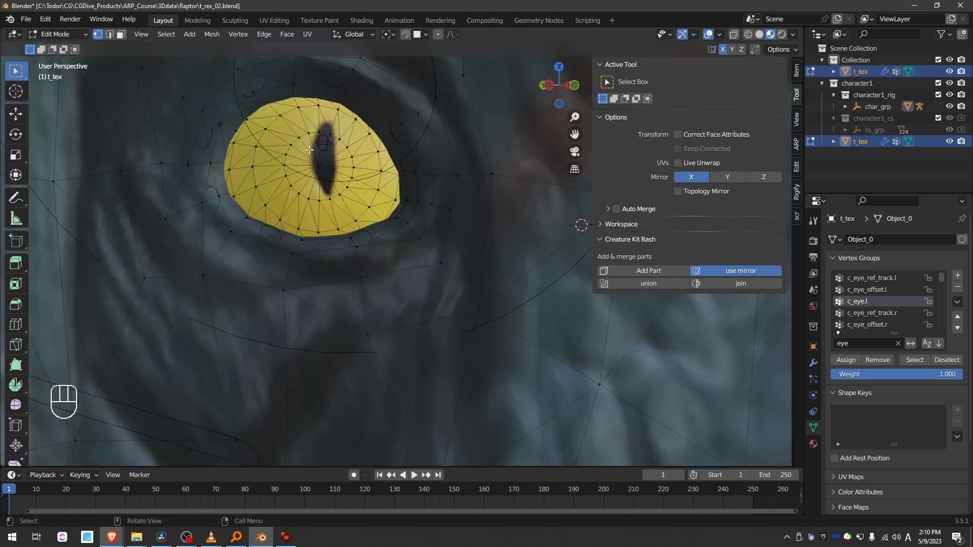
key(l)
click(955, 304)
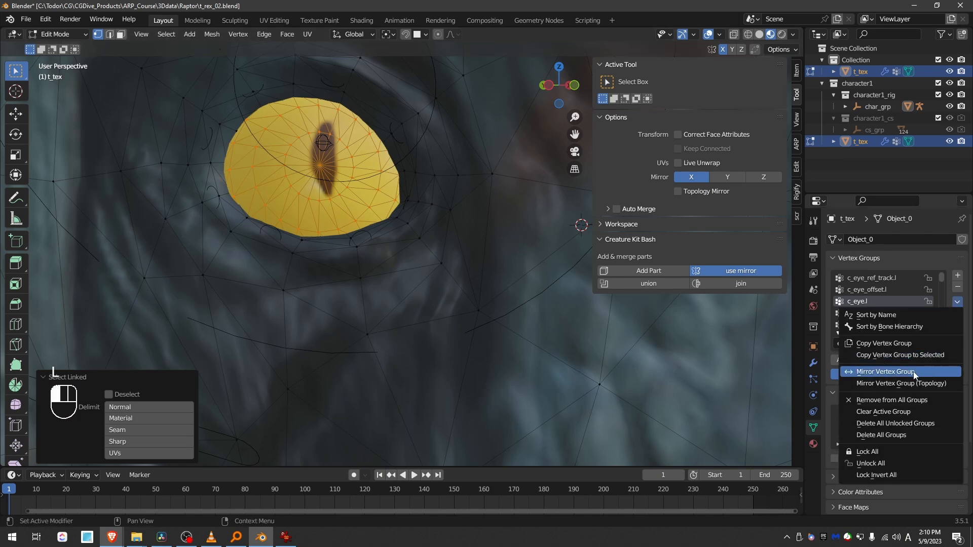
click(920, 402)
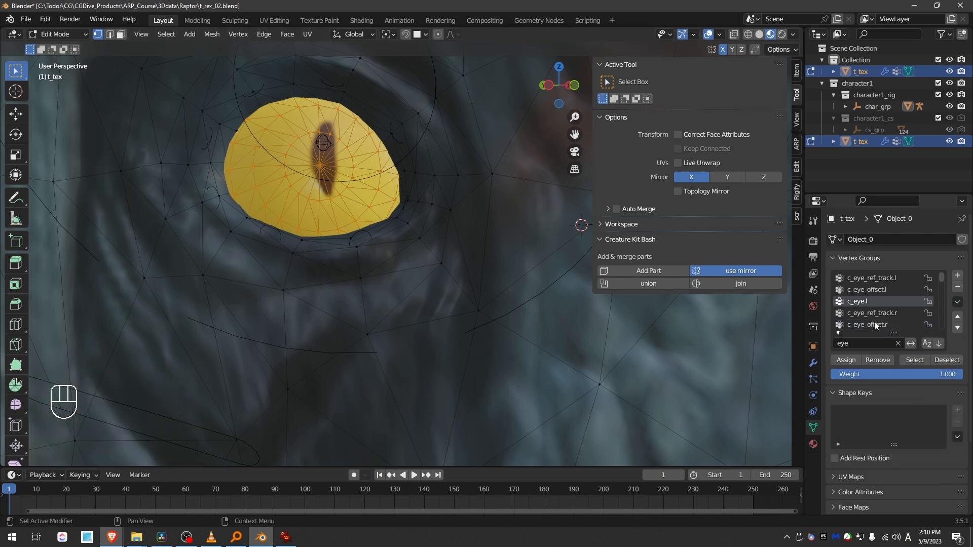
scroll(874, 316, down, 4)
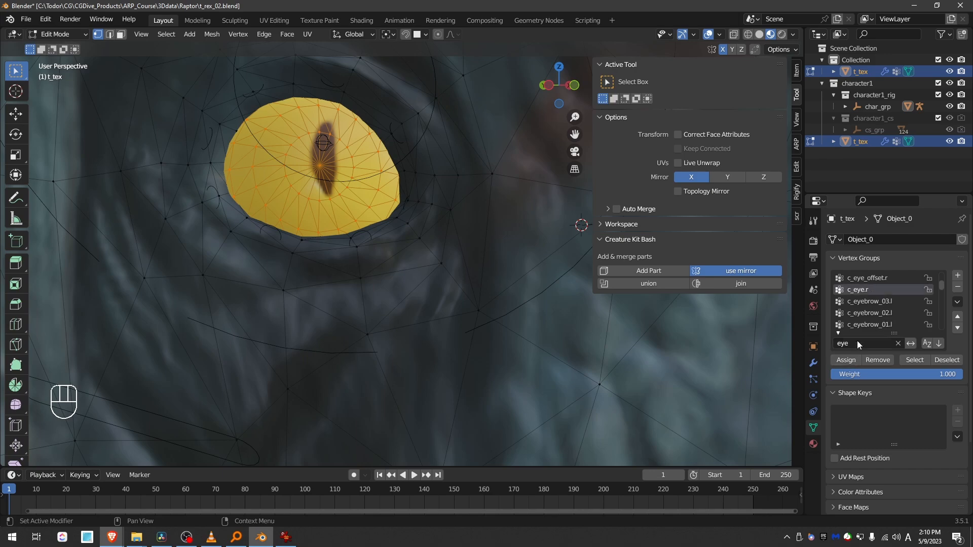
scroll(862, 315, down, 18)
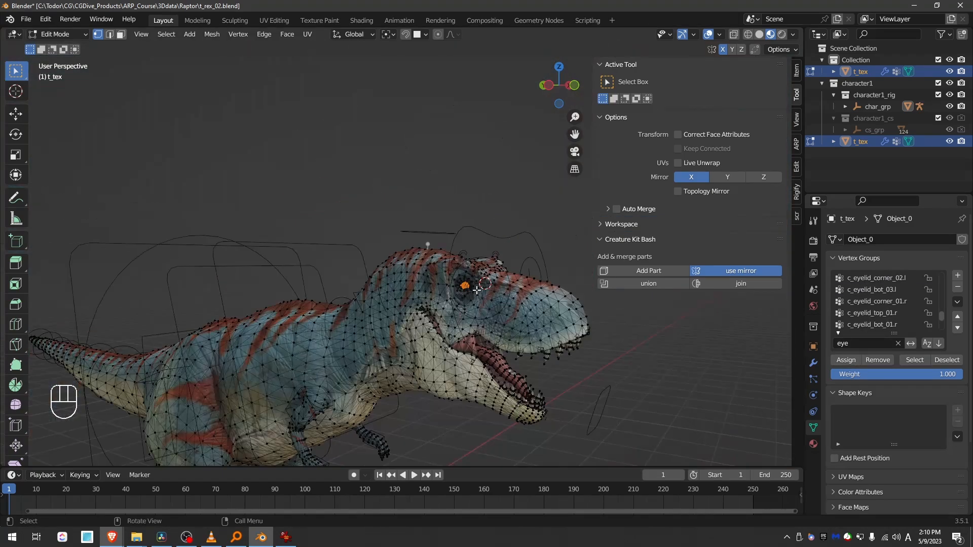
- Put the rig in Pose Mode and test-move c_eye_target.l to check how the left eyeball follows
key(Tab)
middle_drag(469, 292, 343, 294)
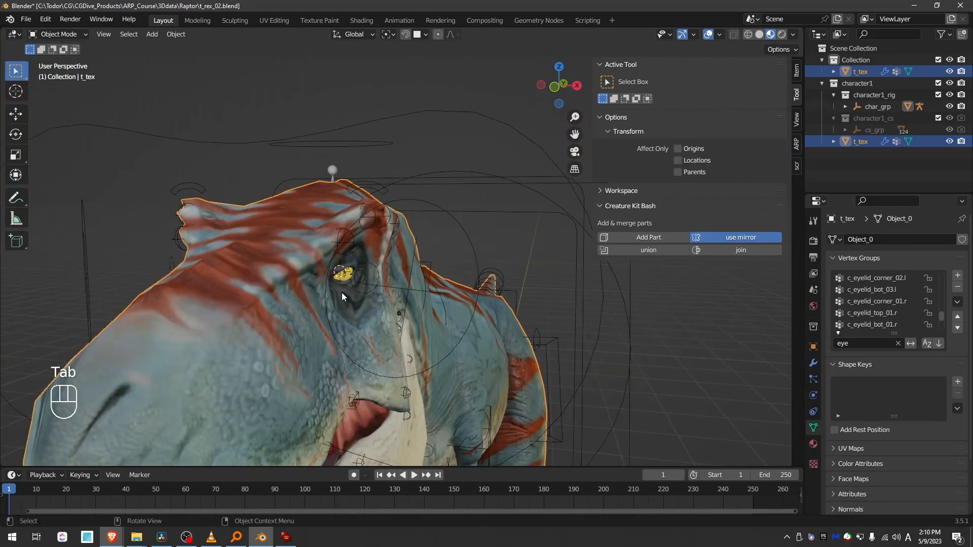
scroll(342, 294, up, 2)
click(472, 199)
key(Tab)
click(514, 255)
key(g)
right_click(473, 254)
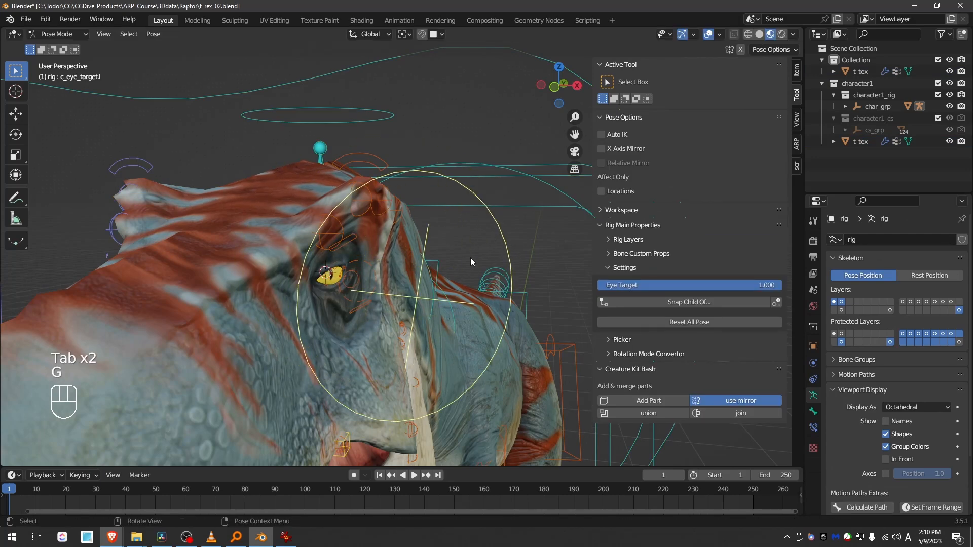
key(g)
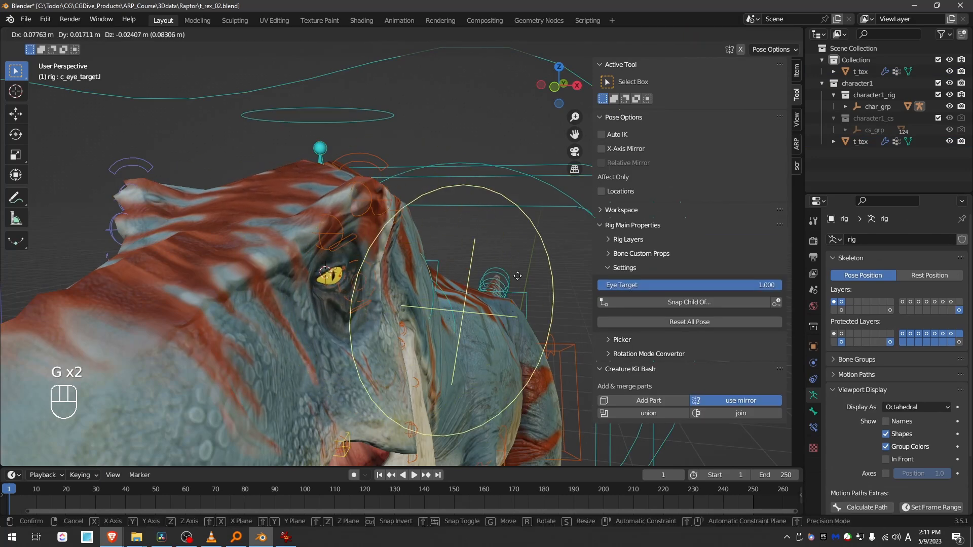
right_click(487, 306)
scroll(403, 302, up, 5)
middle_drag(394, 300, 387, 299)
key(g)
right_click(358, 314)
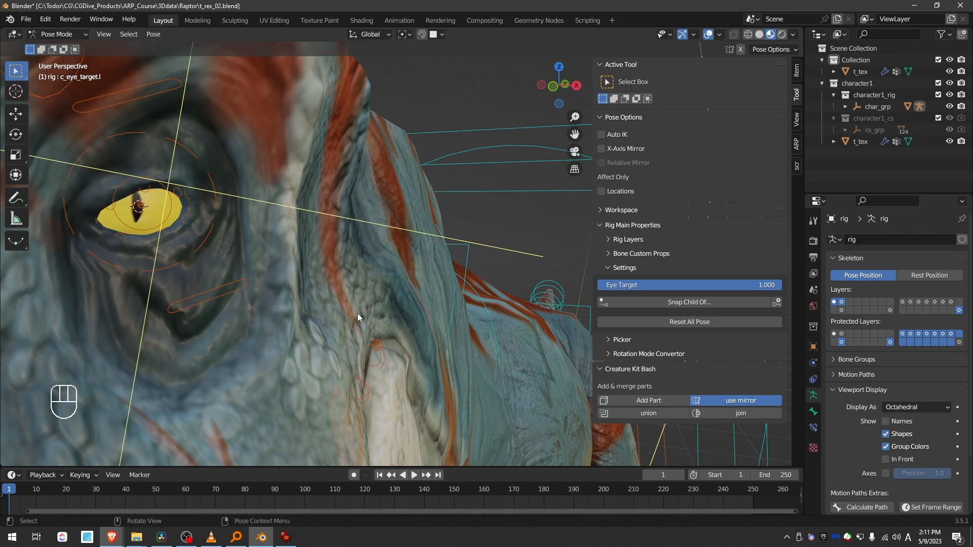
- Test-move the shared eye target controller c_eye_target.x and check both eyes from the front
scroll(358, 314, down, 6)
middle_drag(281, 303, 466, 230)
click(465, 232)
key(g)
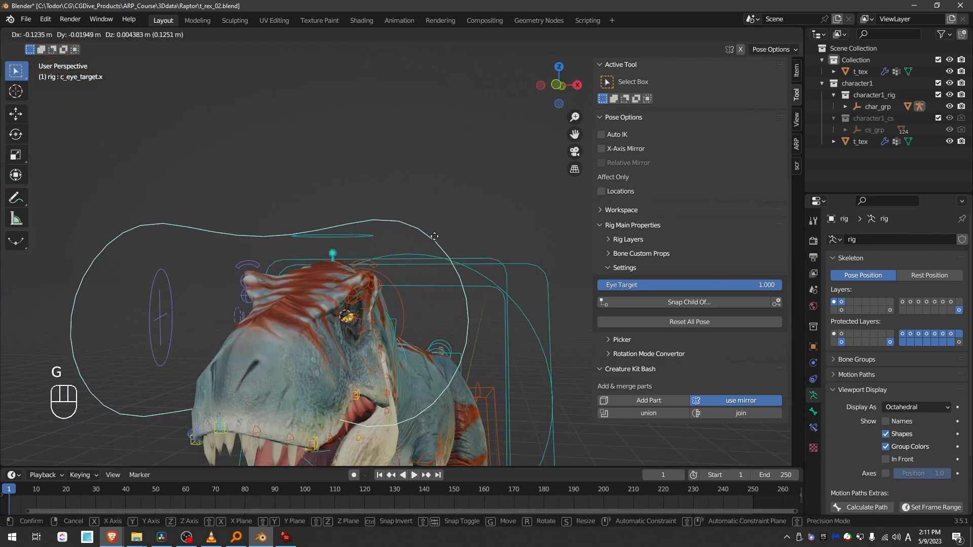
right_click(463, 274)
scroll(376, 329, up, 5)
middle_drag(447, 315, 363, 285)
scroll(377, 333, down, 6)
key(g)
right_click(360, 302)
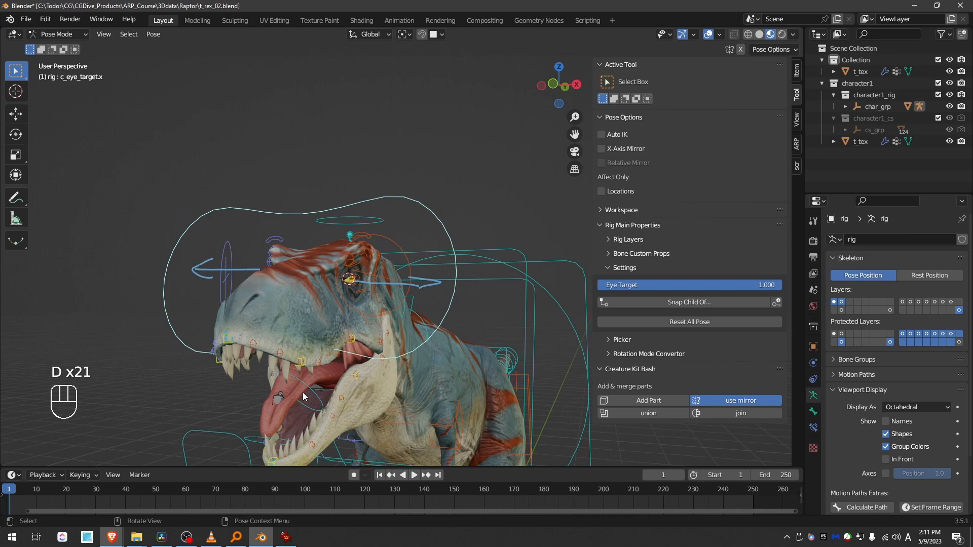
- Undo the annotation arrows and reset the location, rotation and scale of all rig controllers
key(ctrl+z)
key(ctrl+z)
key(ctrl+z)
middle_drag(311, 388, 321, 360)
key(a)
key(alt+r)
key(alt+g)
key(alt+s)
key(alt+a)
- Test-move several individual controllers around the left eye of the reset rig
middle_drag(337, 359, 261, 365)
scroll(260, 228, up, 4)
click(243, 294)
key(b)
key(g)
right_click(288, 291)
click(260, 270)
key(g)
key(g)
key(g)
right_click(276, 238)
click(259, 324)
key(g)
right_click(290, 320)
- Test-move the left eye target c_eye_target.l and examine the eyeball up close
click(296, 312)
key(g)
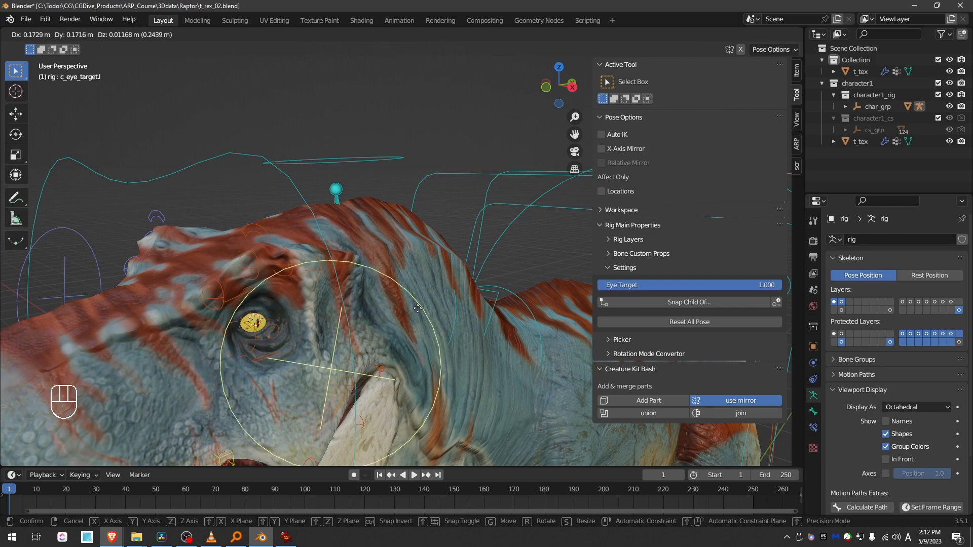
right_click(299, 324)
scroll(276, 291, up, 4)
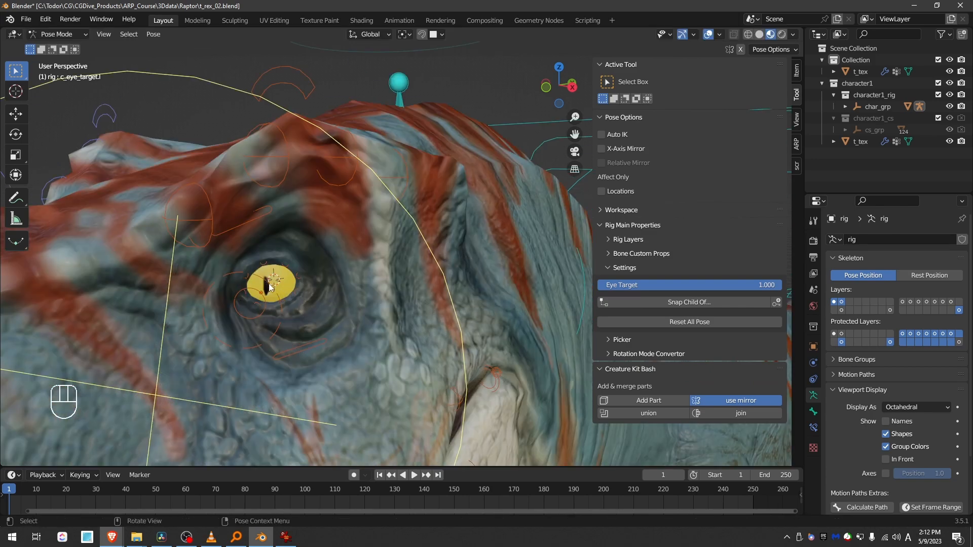
middle_drag(224, 170, 249, 191)
scroll(232, 121, down, 5)
scroll(248, 191, up, 4)
- Enter Weight Paint mode on t_tex with the rig selected and select the bone c_eye_ref_track.l inside the left eye
key(Tab)
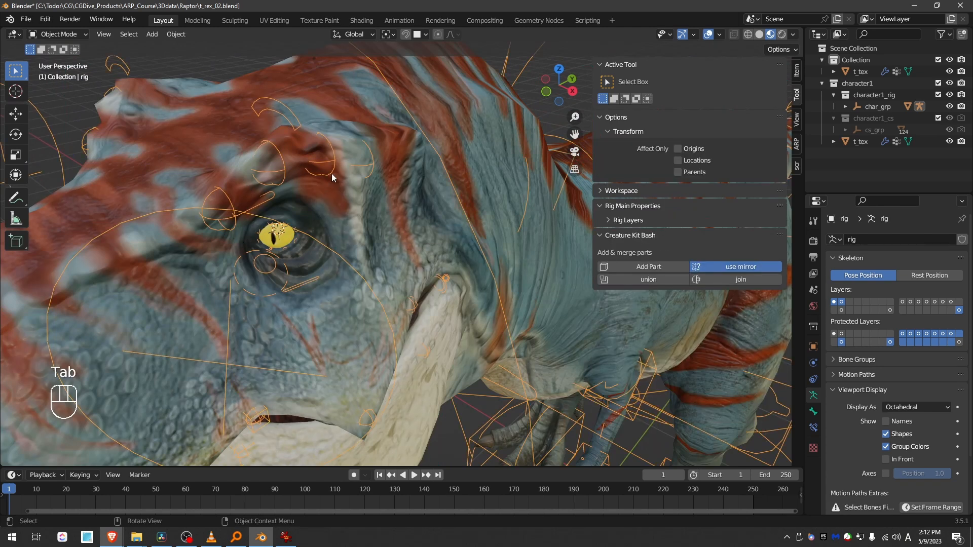
shift+click(352, 225)
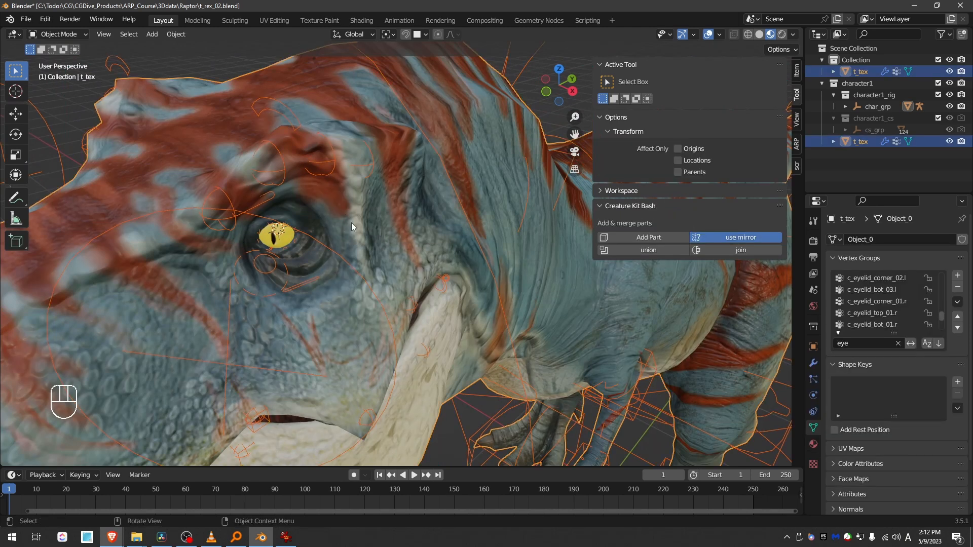
key(Tab)
click(306, 200)
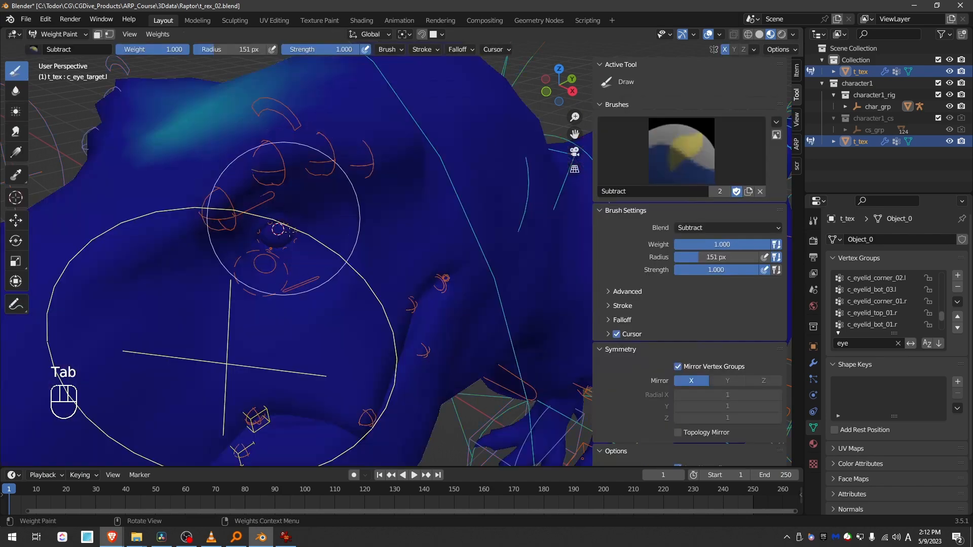
ctrl+click(255, 206)
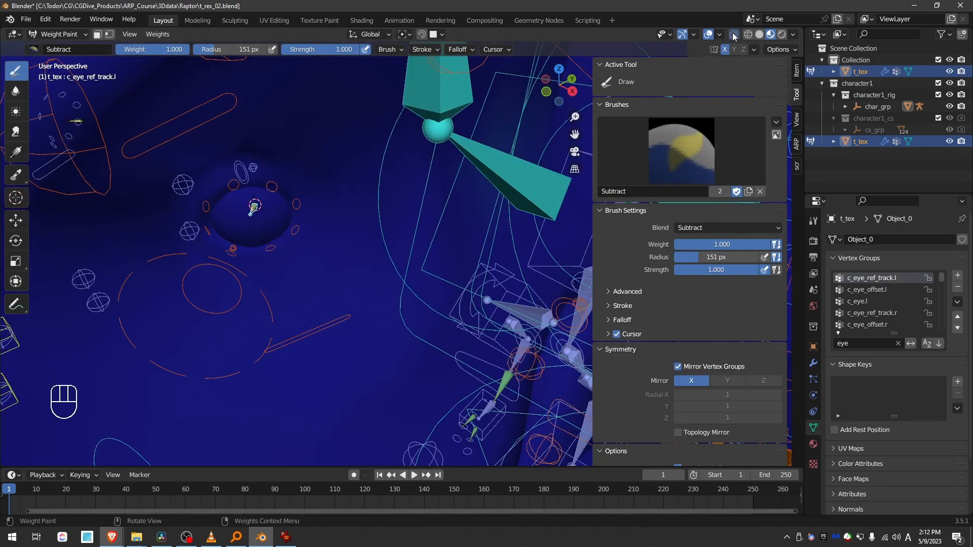
ctrl+click(254, 210)
ctrl+click(254, 209)
- Display the weights of the c_eye.l vertex group and examine them around the left eyeball
middle_drag(255, 209, 286, 201)
click(861, 302)
middle_drag(272, 268, 314, 264)
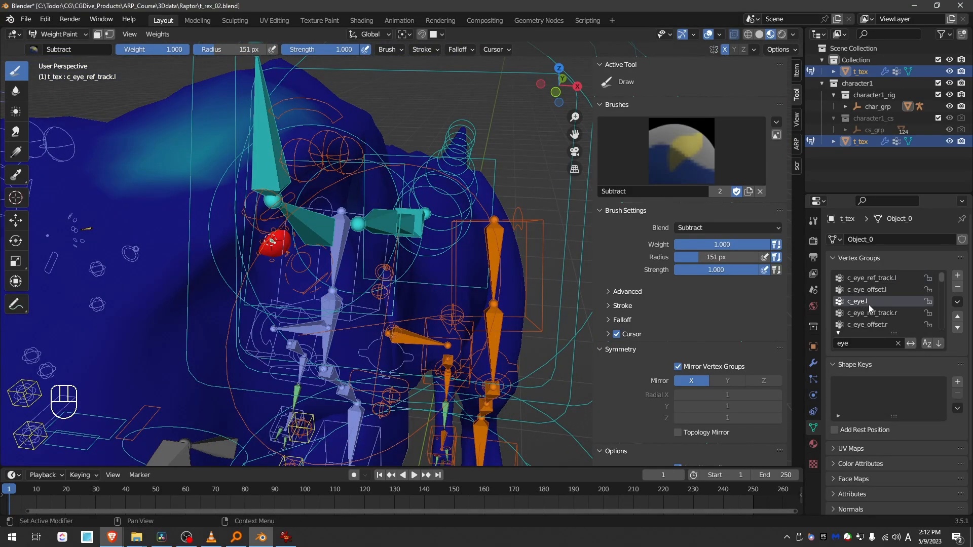
middle_drag(263, 179, 278, 237)
scroll(262, 192, down, 2)
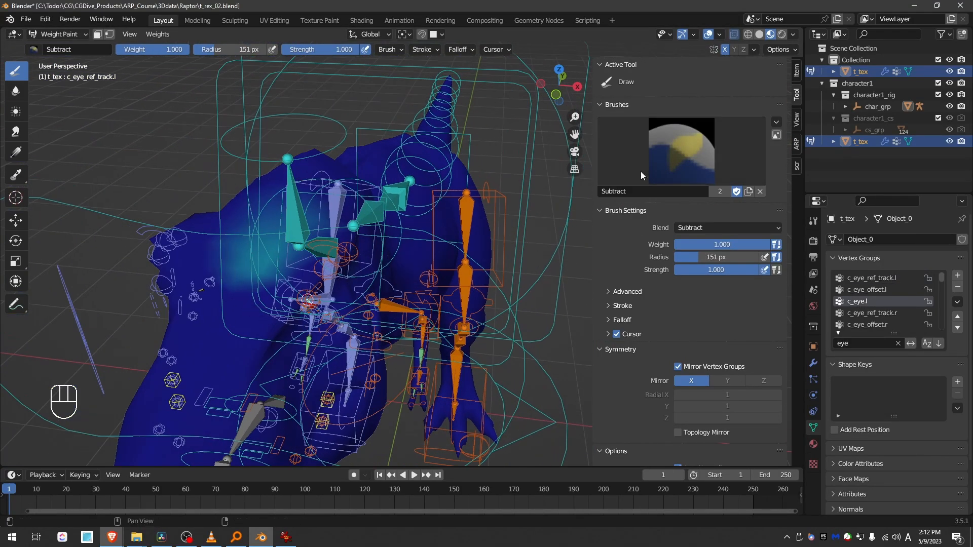
scroll(274, 251, up, 2)
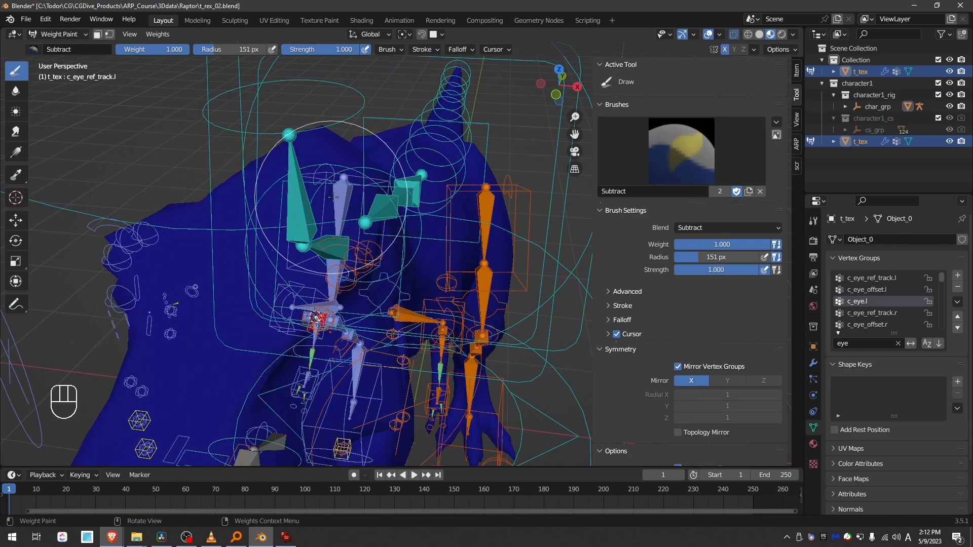
- Select c_eye_target.l in Weight Paint mode, test-move it, and return the rig to Pose Mode
middle_drag(268, 264, 225, 246)
scroll(244, 243, down, 4)
ctrl+click(268, 245)
key(g)
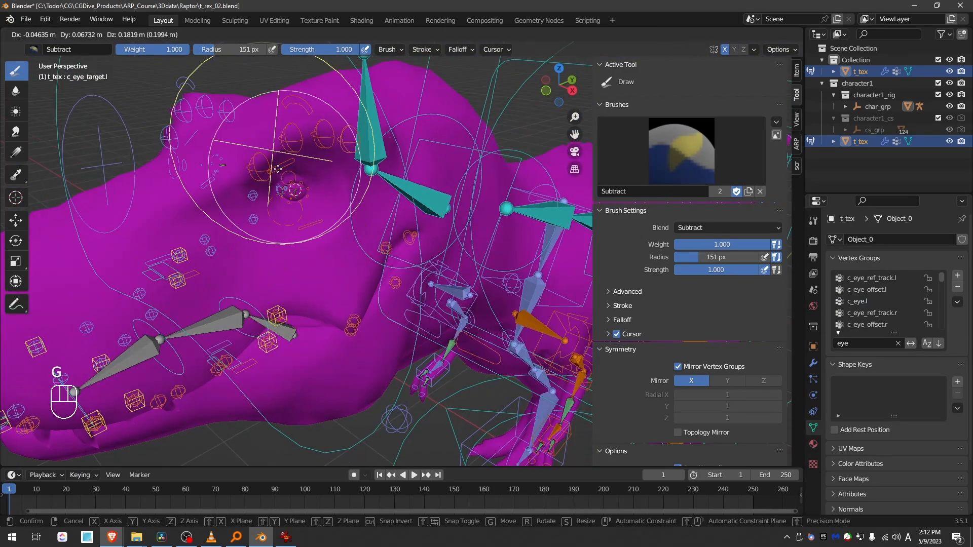
key(Tab)
key(Tab)
- Test-move the left eye target c_eye_target.l in Pose Mode and check how the eyeball follows
key(g)
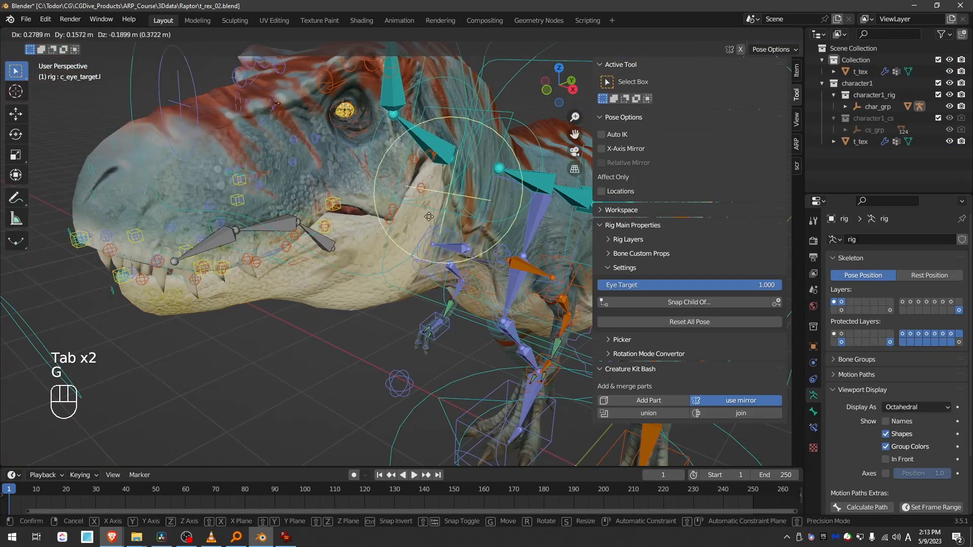
click(465, 170)
scroll(370, 178, up, 4)
key(g)
click(406, 200)
- Test the left eyelid controllers c_eyelid_bot.l and c_eyelid_top.l by moving the upper lid over the eyeball
scroll(406, 199, down, 4)
scroll(365, 165, up, 4)
click(361, 164)
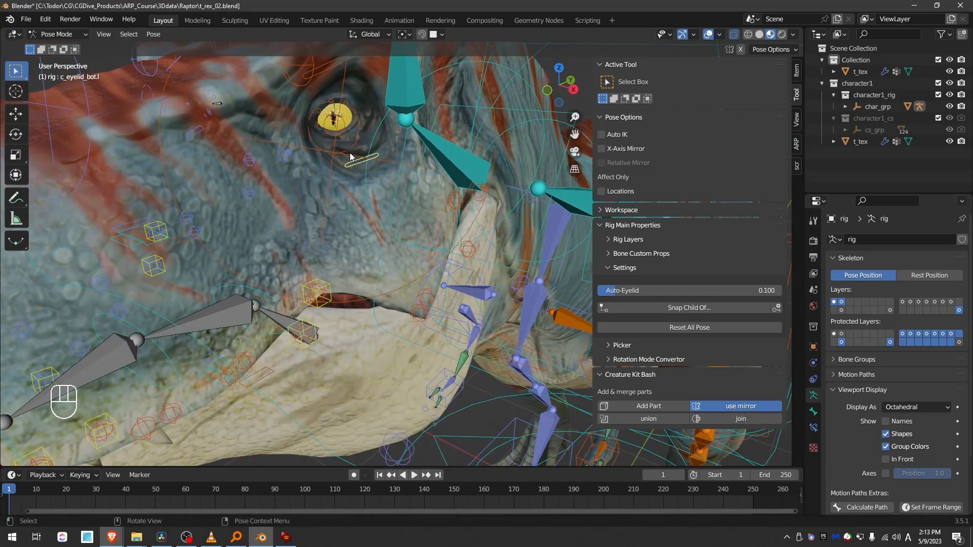
click(330, 76)
key(g)
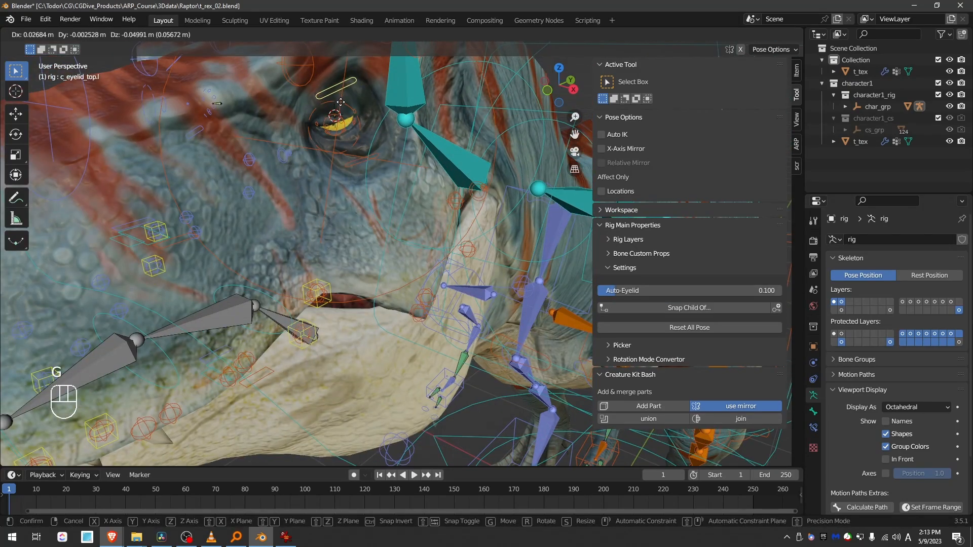
click(340, 103)
scroll(108, 255, down, 3)
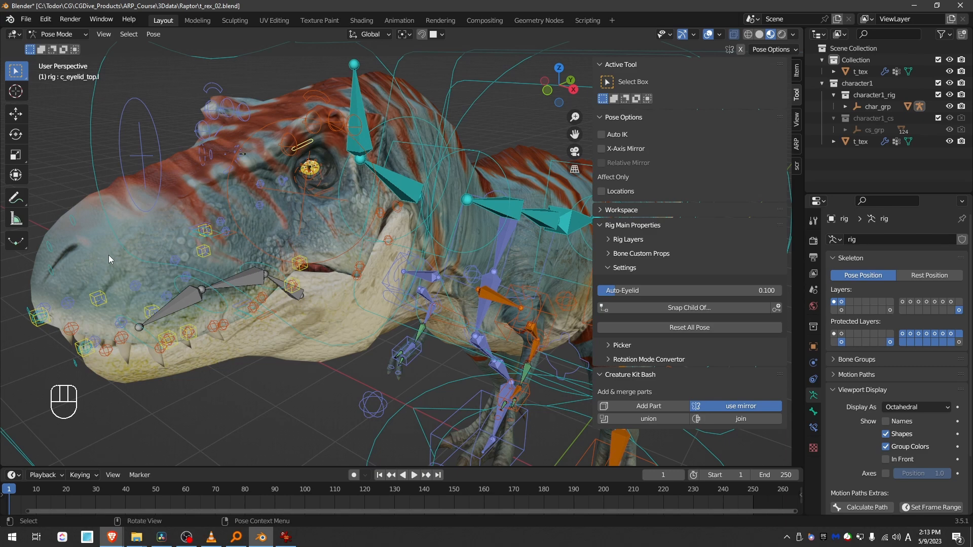
- Test-move the nose controller c_nose_01.x and examine how the snout deforms
middle_drag(108, 254, 45, 216)
click(46, 223)
key(s)
key(g)
click(69, 184)
key(g)
click(47, 254)
key(g)
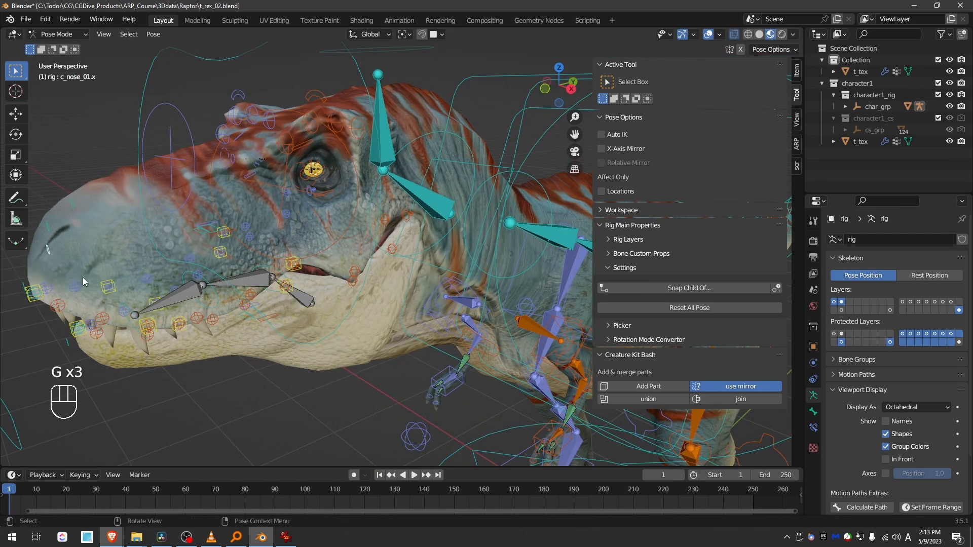
middle_drag(133, 260, 173, 262)
scroll(173, 262, down, 5)
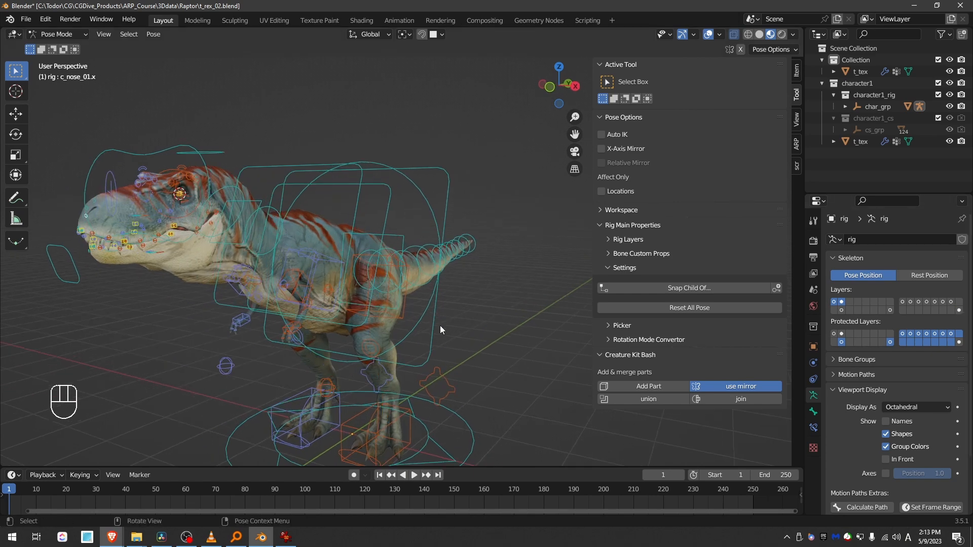
middle_drag(440, 325, 405, 205)
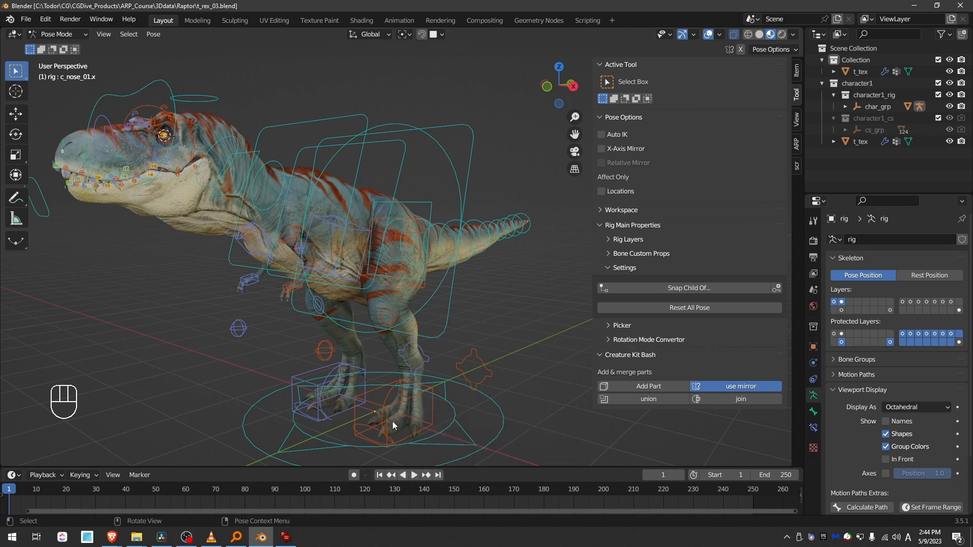
- Open the rig's reference bones for editing with Auto-Rig Pro
click(796, 143)
shift+middle_drag(537, 271, 421, 241)
click(676, 205)
scroll(401, 355, up, 4)
- Select toes_ref.l and enable the Index, Middle and Ring toes in the left leg's limb options
click(329, 318)
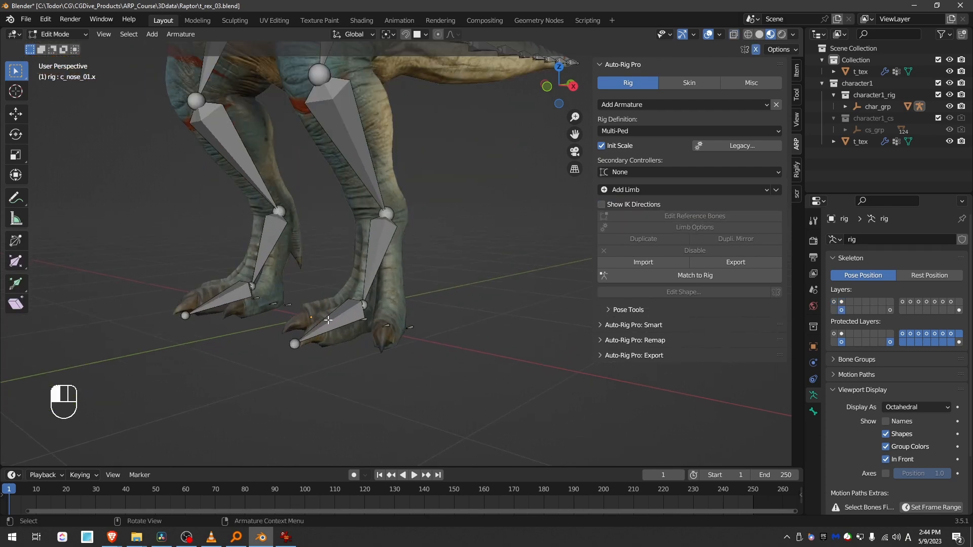
middle_drag(330, 317, 361, 342)
click(674, 229)
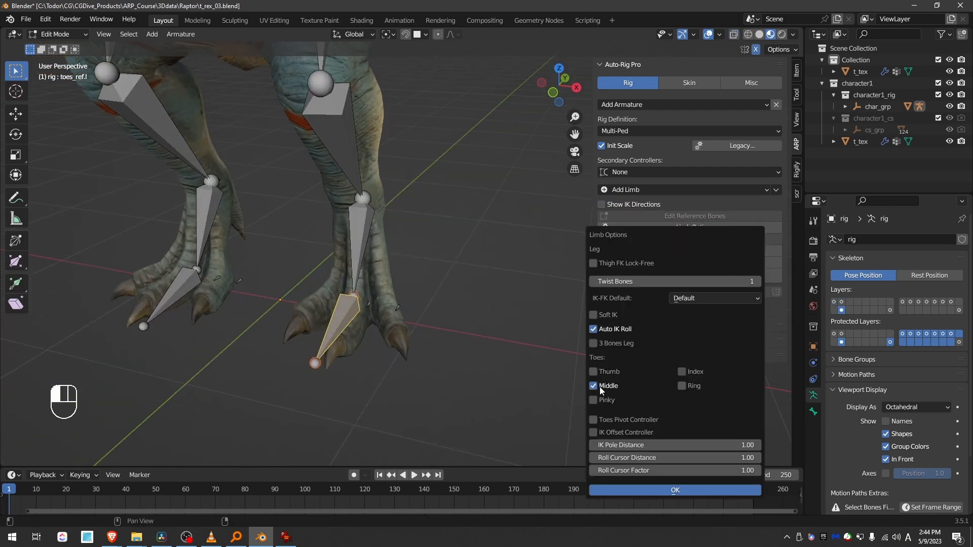
click(682, 372)
click(683, 490)
- Select toes_ref.r and enable the same Index, Middle and Ring toes for the right leg
click(175, 295)
click(699, 227)
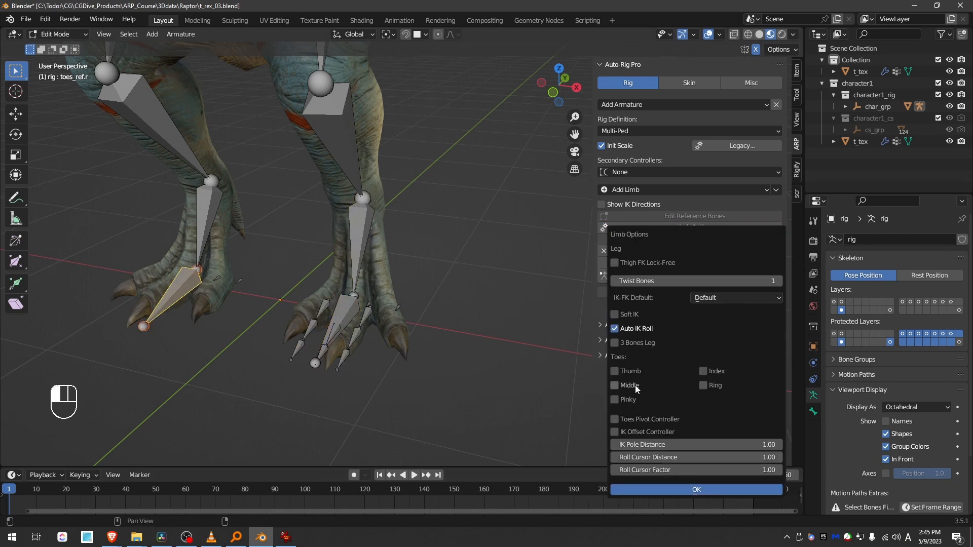
click(702, 491)
- Select the three reference bones of the left foot's outer toe and rotate them about Z towards the mesh toe
middle_drag(340, 299, 358, 305)
click(357, 309)
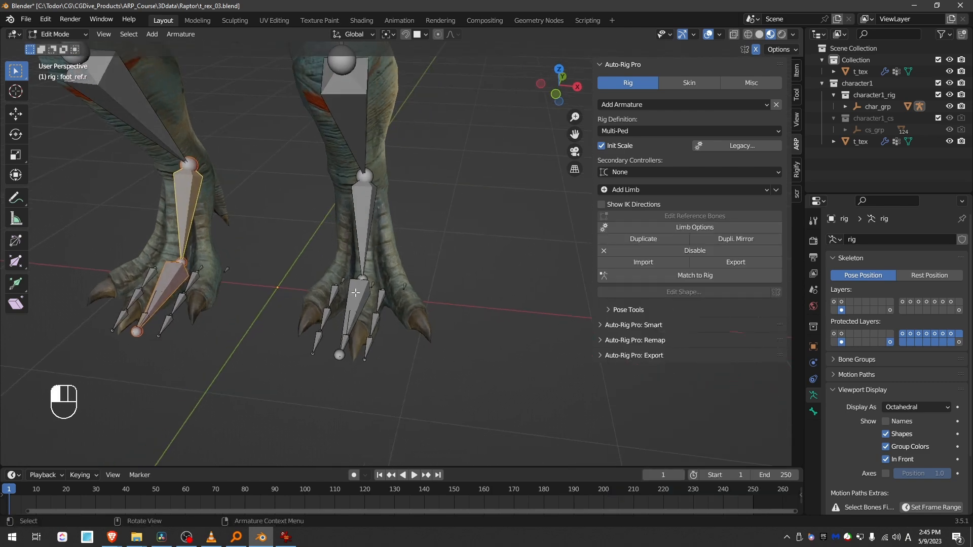
scroll(375, 306, up, 1)
drag(379, 287, 386, 342)
middle_drag(379, 345, 378, 355)
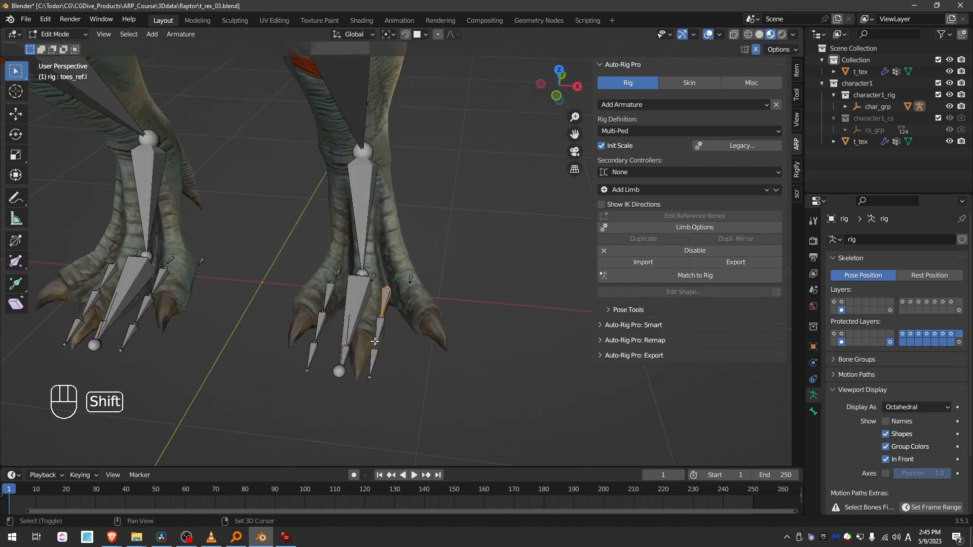
shift+click(379, 331)
shift+click(375, 361)
key(r)
key(z)
click(456, 330)
- Move the outer toe bones horizontally into the left foot's outer toe and refine their rotation about Z
key(g)
key(shift+z)
click(499, 310)
key(r)
key(z)
middle_drag(531, 304, 441, 284)
- Hide toes_ref.l and fit the middle toe bone chain to the left foot's central toe, scaling it by about 1.089
key(r)
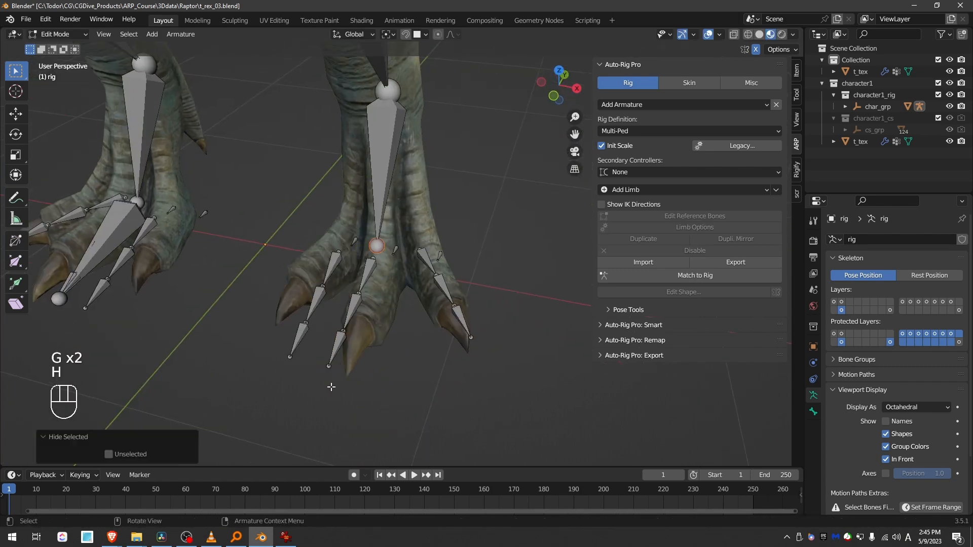
key(ctrl+z)
key(ctrl+KP_Add)
key(g)
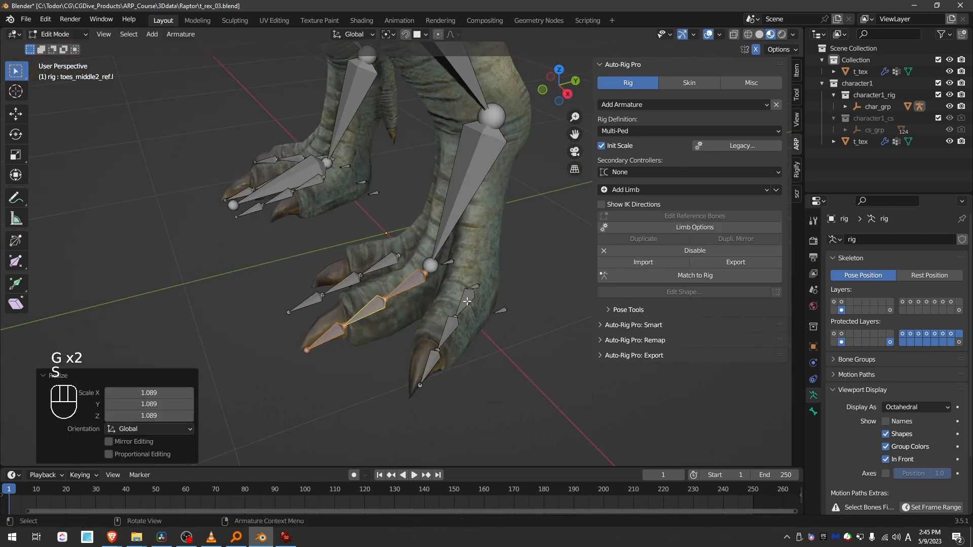
key(r)
- Select the left foot's inner toe bone chain and rotate, move and scale it to fit inside the inner toe
drag(281, 393, 337, 258)
key(r)
key(g)
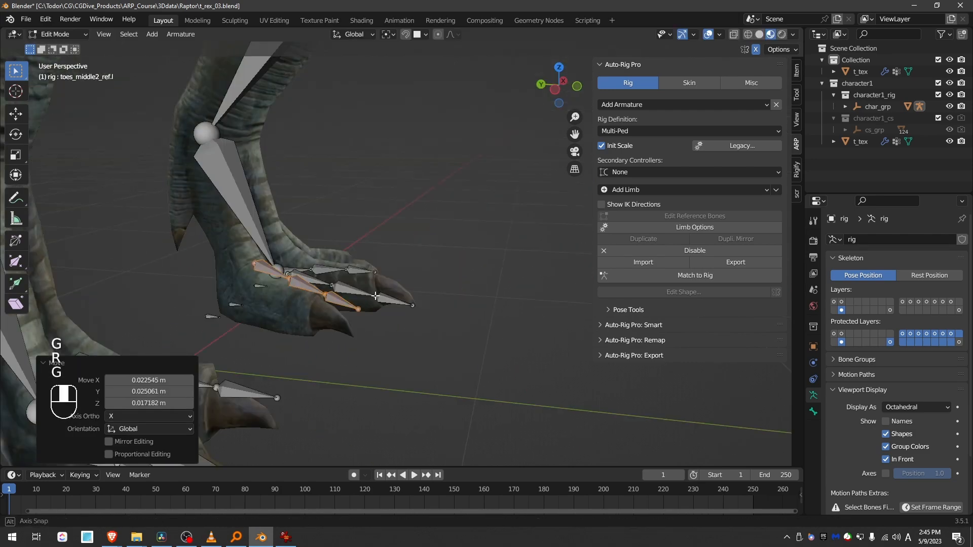
key(g)
click(347, 351)
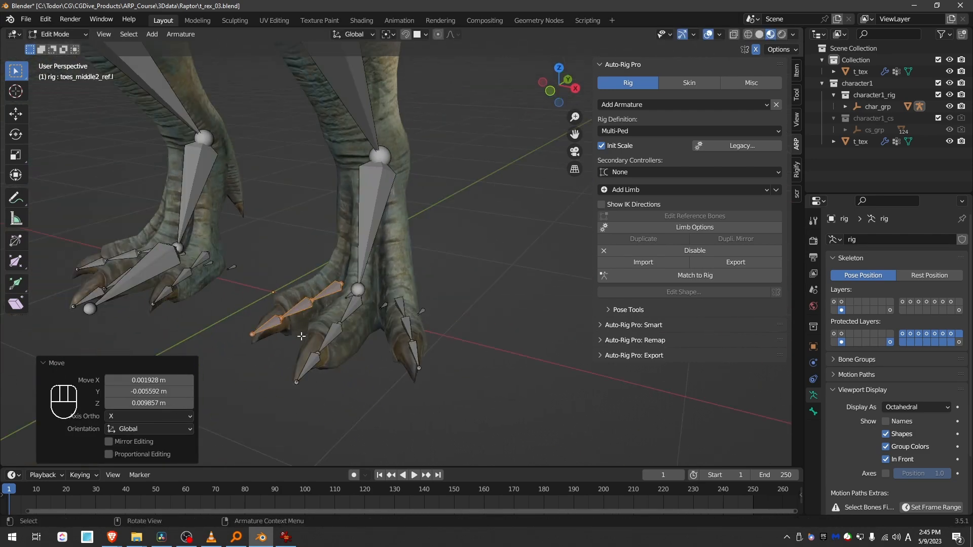
key(s)
key(g)
key(g)
- Reveal the hidden reference bones and run Match to Rig, revealing any hidden rig bones as well
key(alt+h)
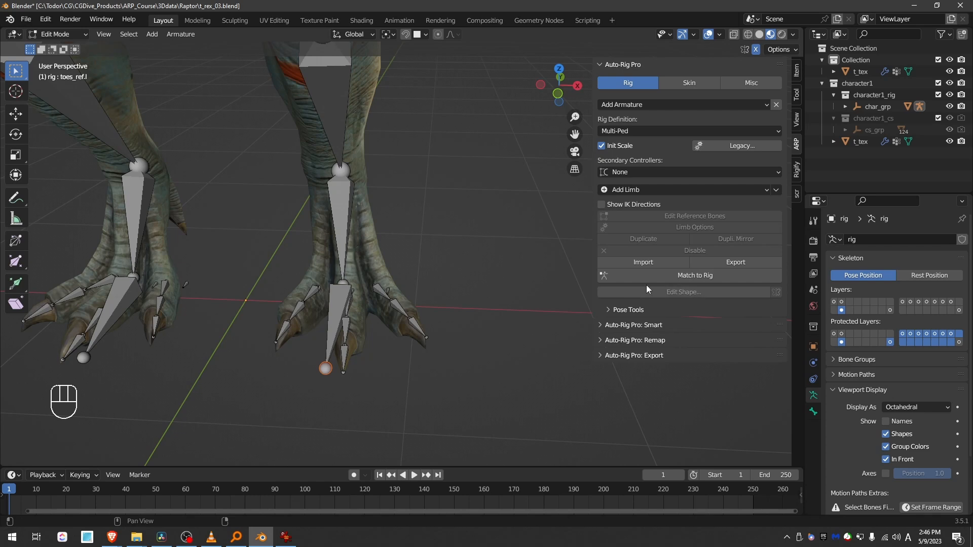
click(655, 281)
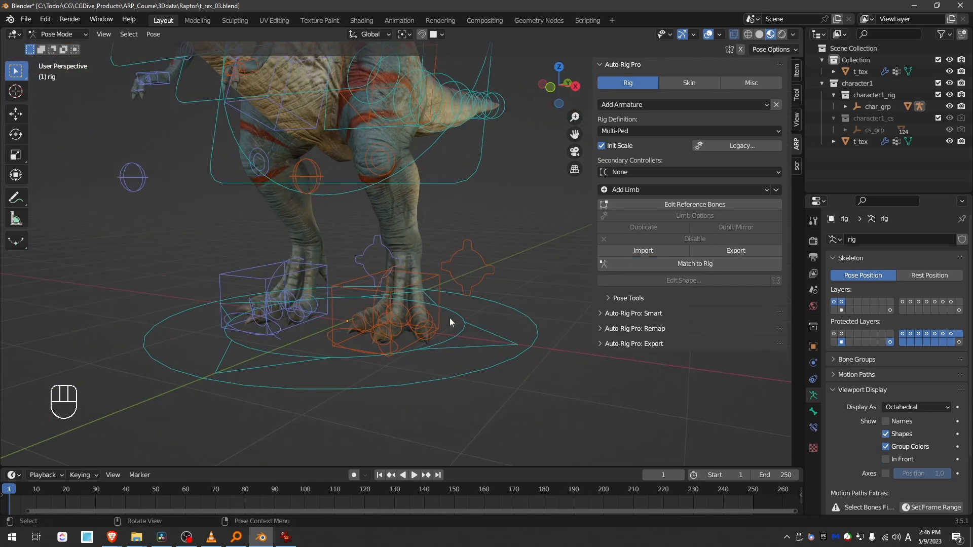
key(alt+h)
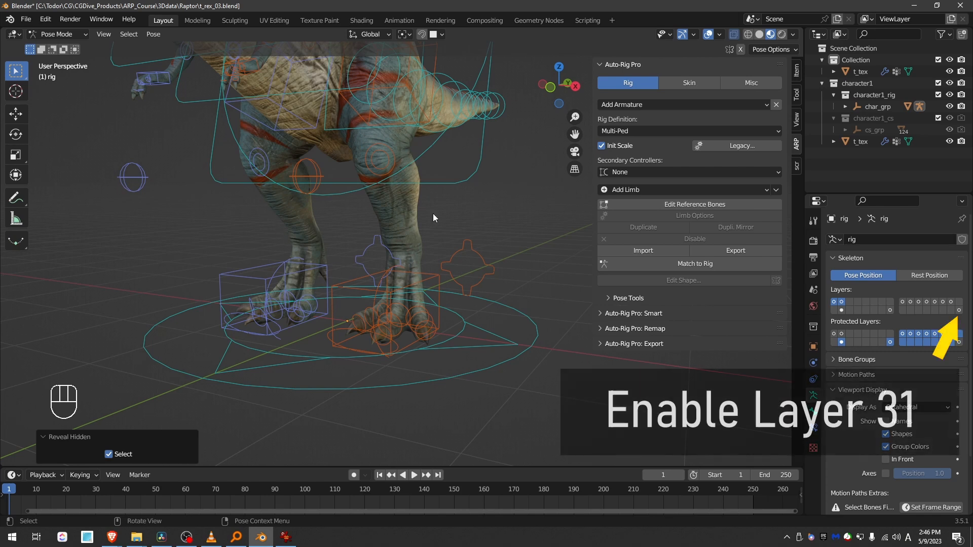
- Show only armature layer 31 and select the foot and toe bones of both legs, leaving out the bones above them
click(959, 311)
drag(209, 236, 492, 397)
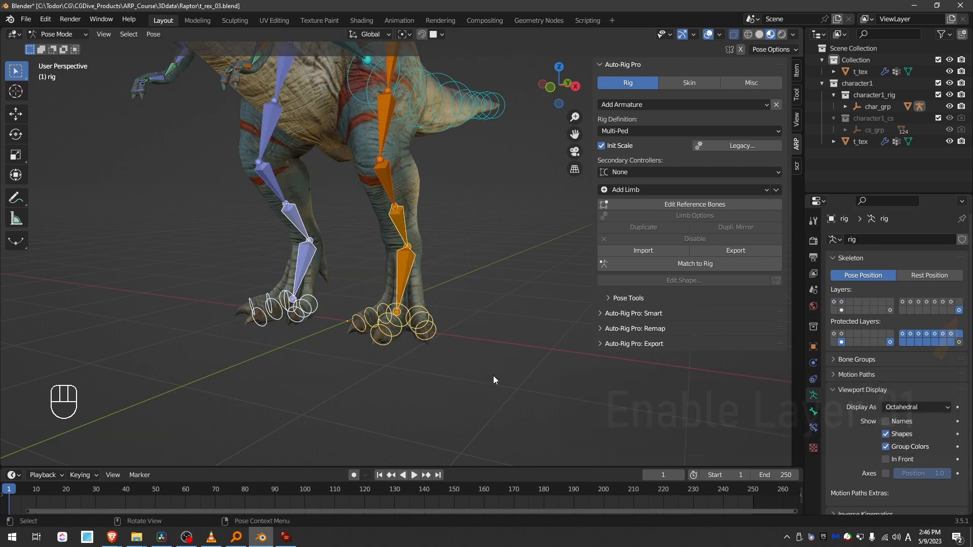
ctrl+drag(272, 202, 442, 237)
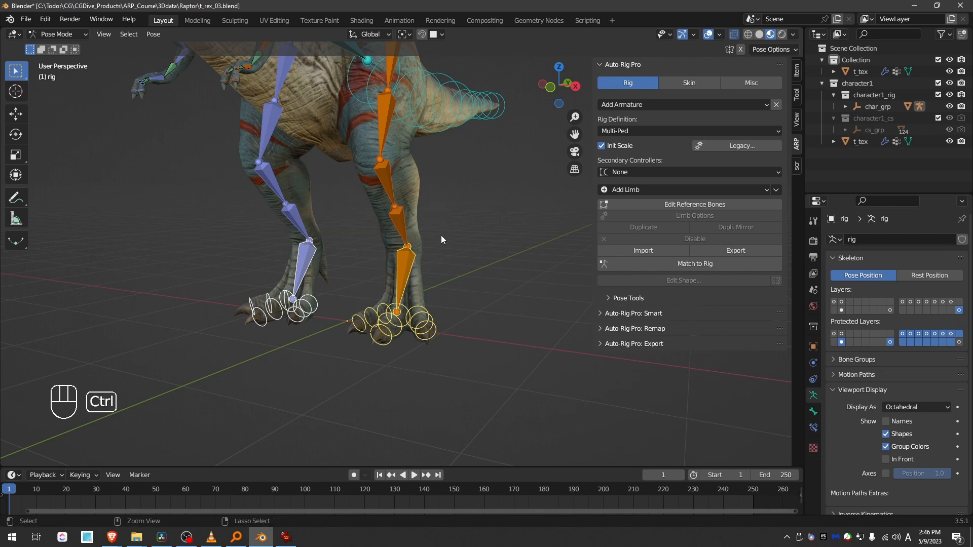
- Leave Pose Mode and put the t_tex mesh into Edit Mode with X-ray display on
key(Tab)
click(353, 205)
key(Tab)
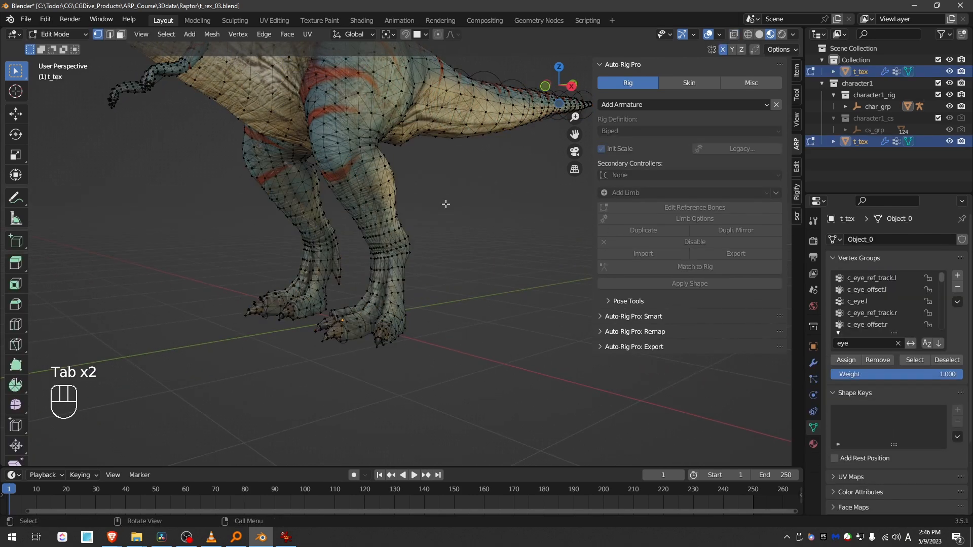
key(KP_3)
key(KP_Enter)
scroll(355, 284, down, 2)
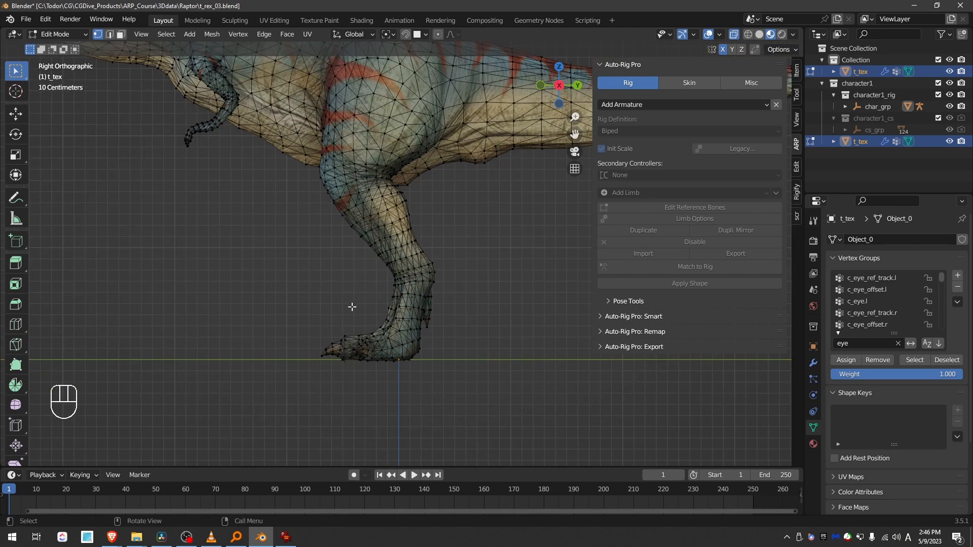
- Circle-select the vertices of both feet up to the ankles, deselecting those higher up the legs
key(c)
scroll(327, 324, down, 4)
drag(335, 342, 420, 285)
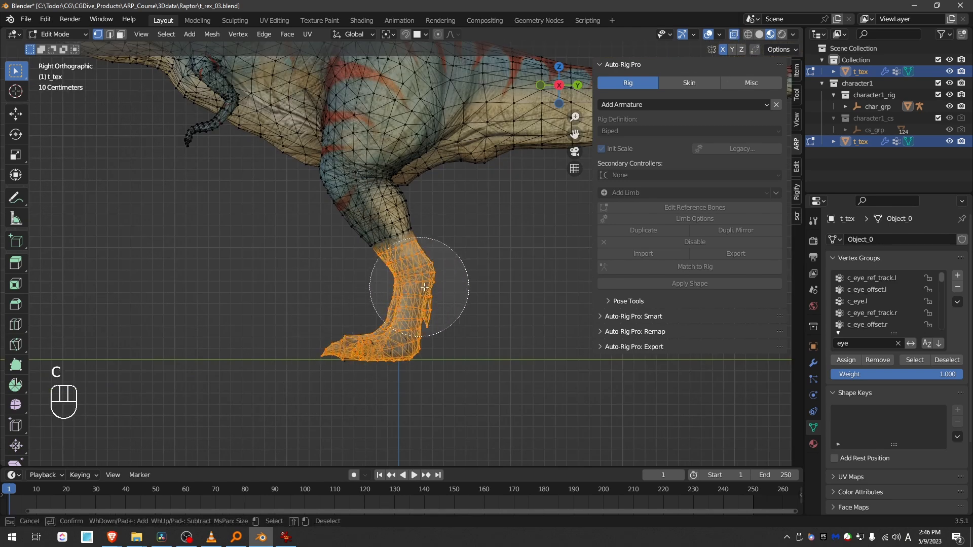
middle_drag(381, 220, 428, 230)
right_click(447, 321)
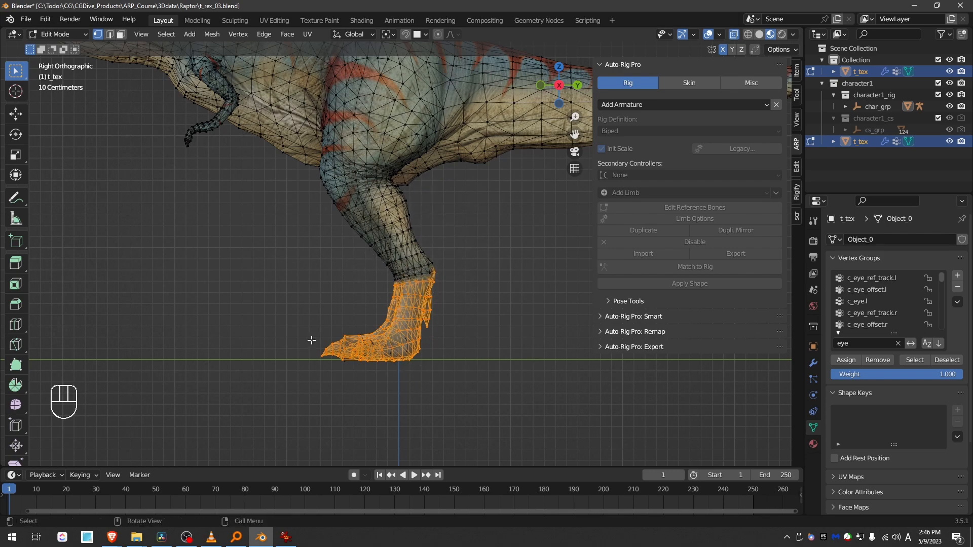
middle_drag(447, 321, 537, 337)
- Bind t_tex to the rig in Object Mode using Heat Maps with Selected Bones Only and Selected Vertices Only
key(Tab)
click(678, 80)
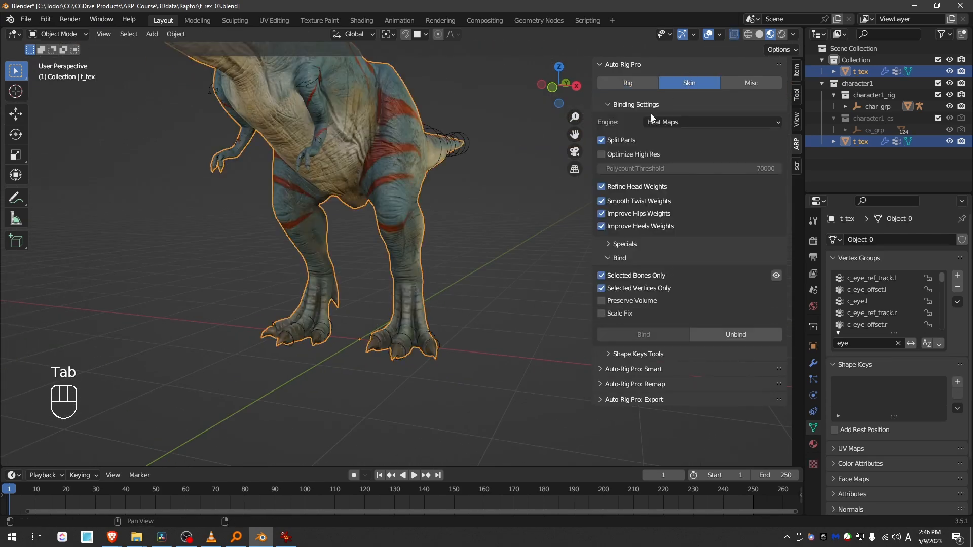
shift+click(459, 142)
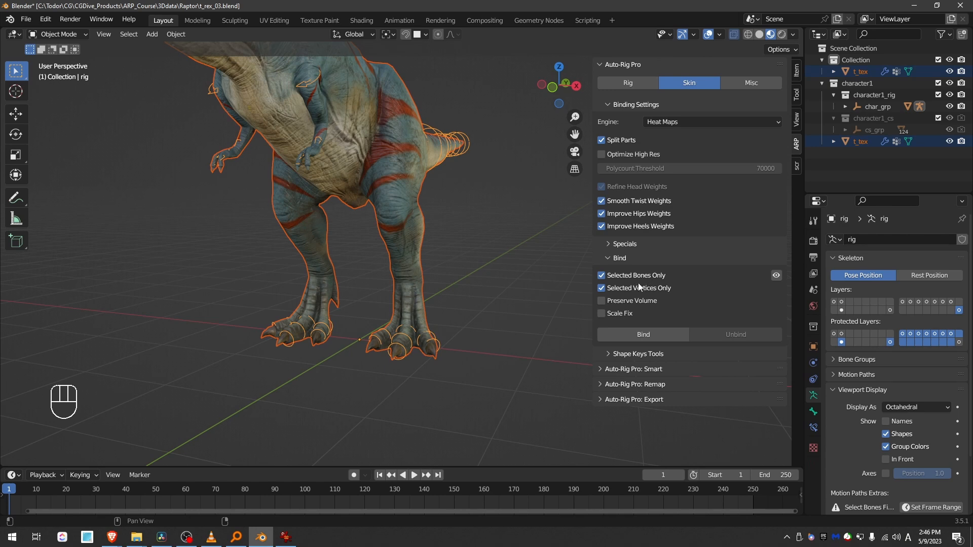
click(642, 336)
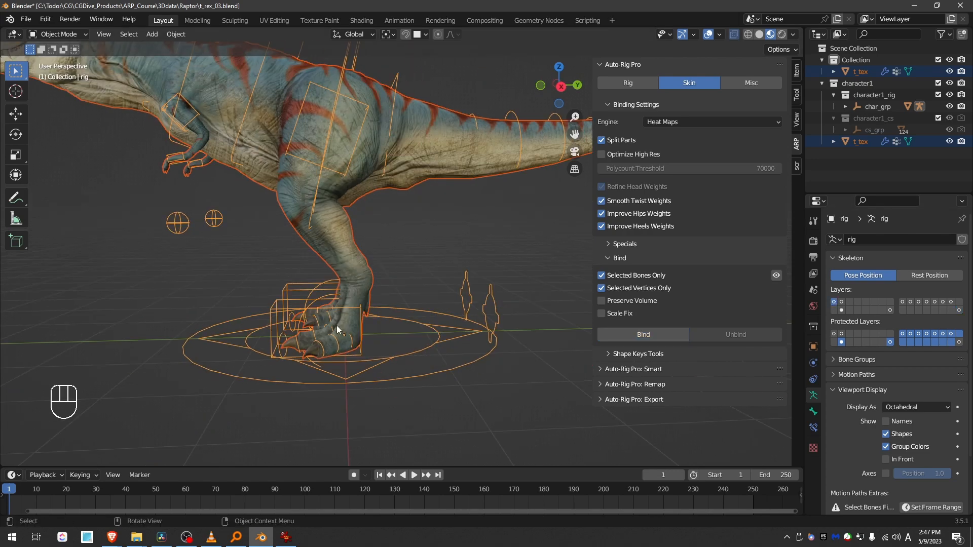
- Pose the rig by moving the left foot controller c_foot_ik.l and try rotating it to test the new weights
key(Tab)
key(g)
key(r)
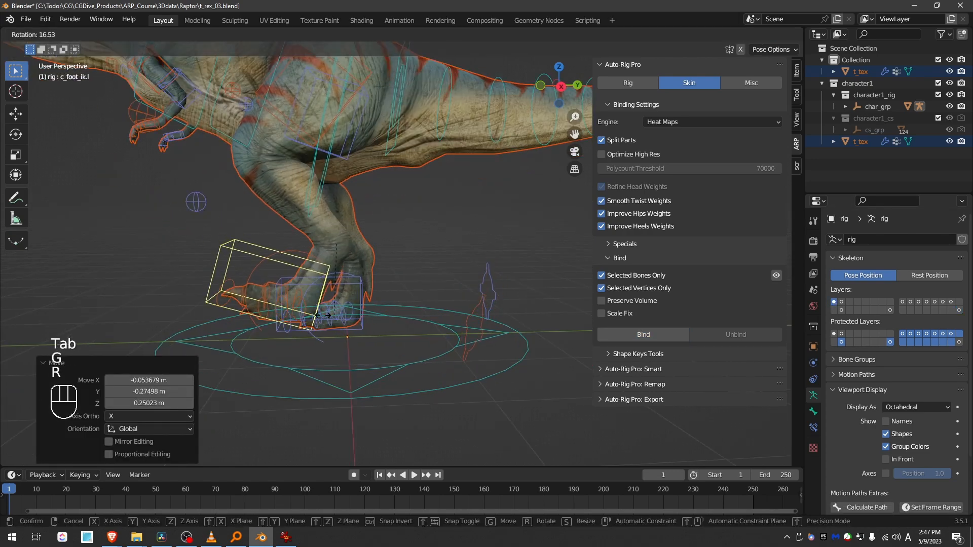
right_click(335, 315)
scroll(324, 304, up, 2)
middle_drag(318, 282, 337, 284)
- Test the left foot's toe controllers, rotating c_toes_ring1.l by about -48.8°
click(303, 303)
key(r)
right_click(342, 299)
click(211, 332)
scroll(304, 293, up, 2)
click(388, 298)
key(r)
click(354, 341)
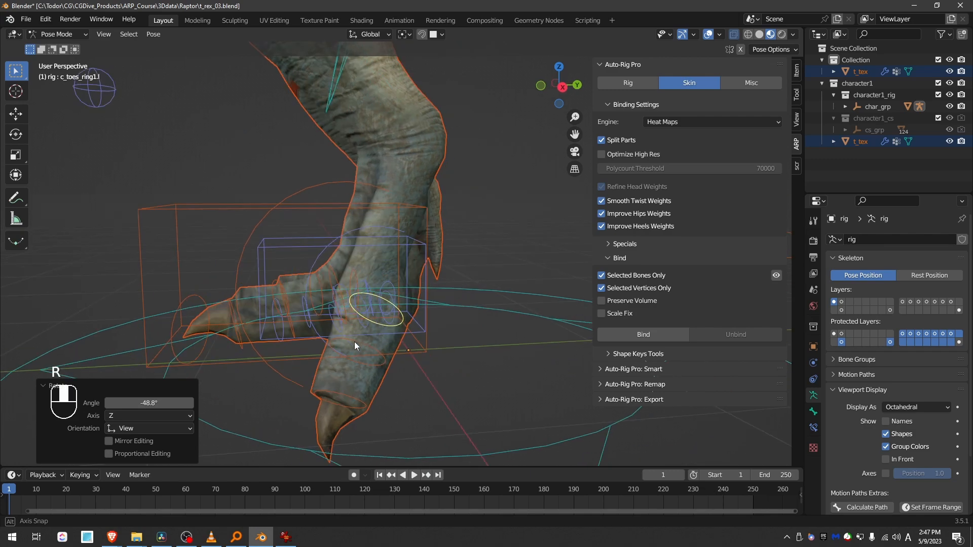
- Test-rotate the left middle toe controller c_toes_middle1.l
click(333, 284)
key(r)
click(332, 309)
- Select all controllers and clear their rotation and location
middle_drag(332, 309, 440, 424)
scroll(407, 367, down, 3)
key(a)
key(alt+r)
key(alt+g)
scroll(406, 367, down, 3)
scroll(441, 424, down, 2)
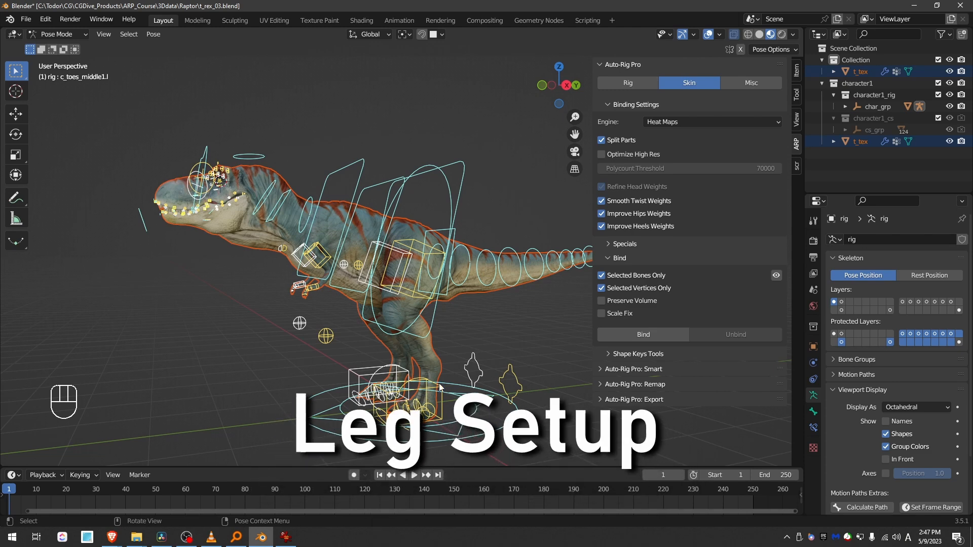
- Lift the left foot controller c_foot_ik.l about 0.51 m and move it about -0.43 m along Y
middle_drag(436, 389, 418, 386)
click(436, 427)
shift+middle_drag(437, 427, 484, 430)
click(438, 397)
key(g)
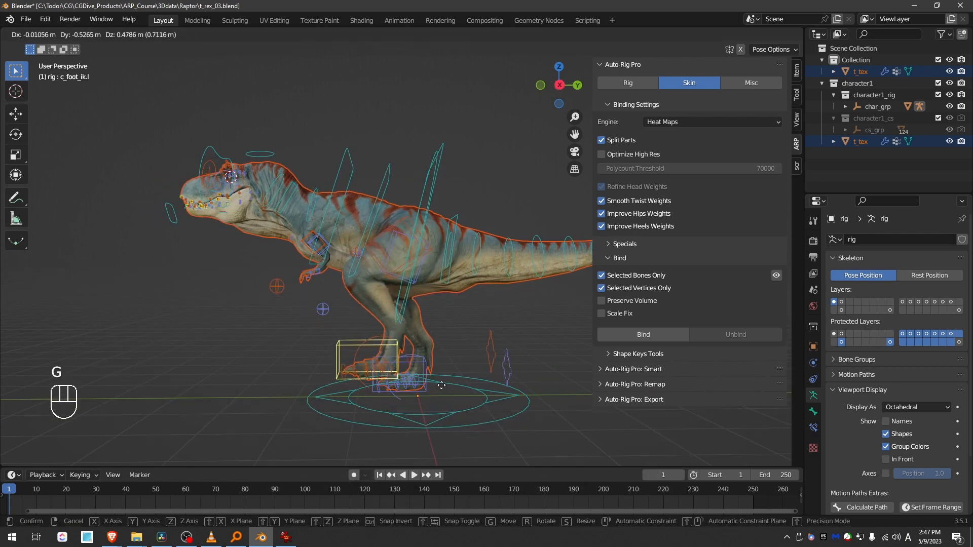
click(453, 384)
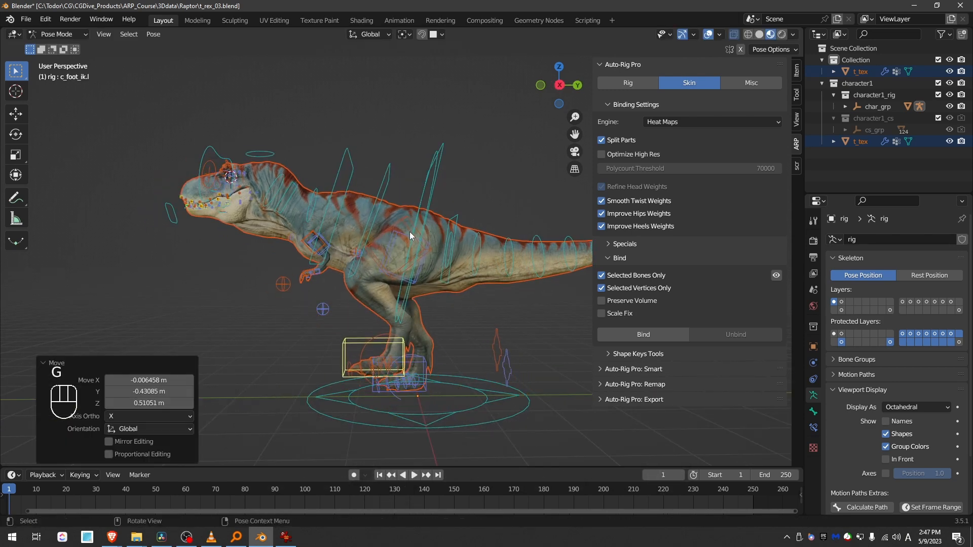
- Try rotating the raised left foot controller c_foot_ik.l to examine the leg's bending
scroll(418, 332, up, 3)
key(r)
right_click(386, 384)
shift+middle_drag(395, 323, 403, 297)
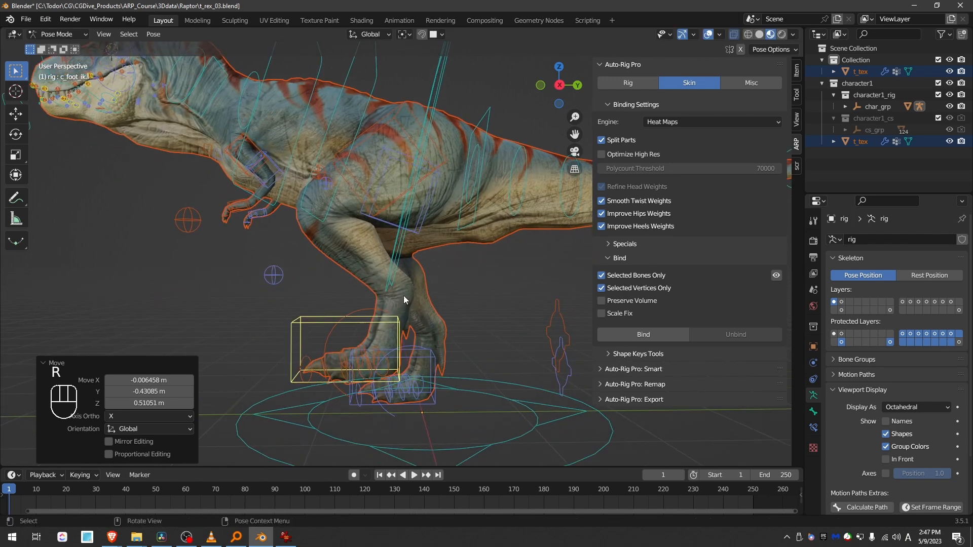
- Annotate the raised left leg's hock joint and try rotating the foot controller c_foot_ik.l about 22 degrees
key(d)
key(d)
key(r)
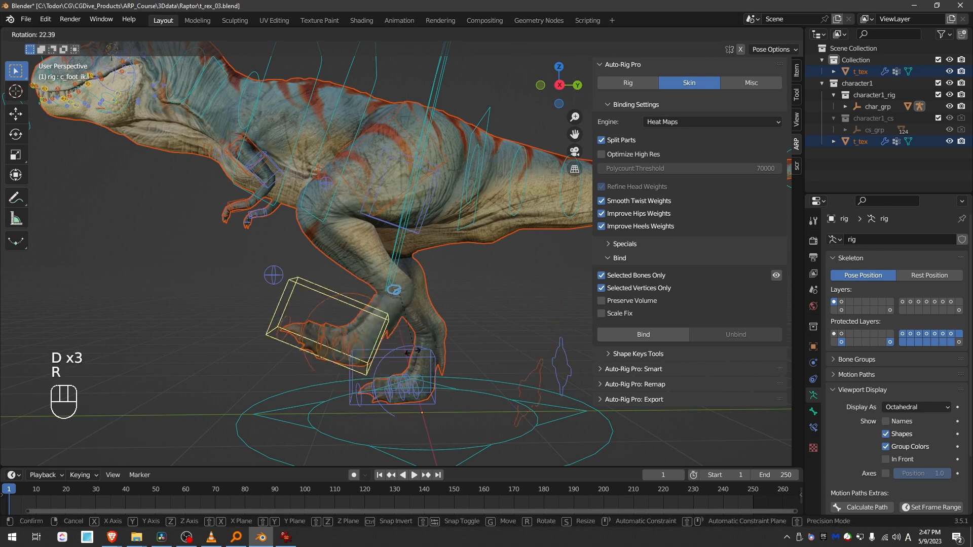
right_click(401, 302)
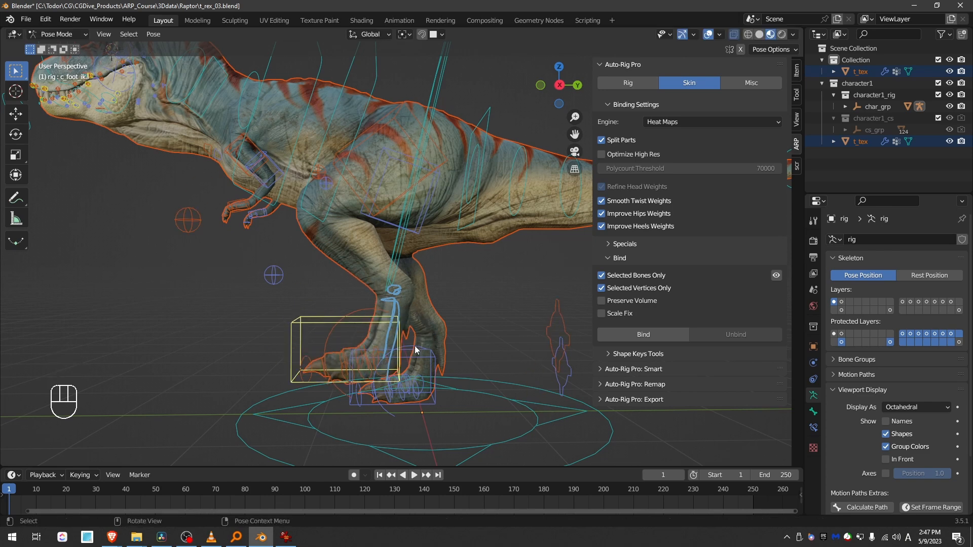
- Move the left foot controller c_foot_ik.l further forward in two moves, trying a rotation between them
key(g)
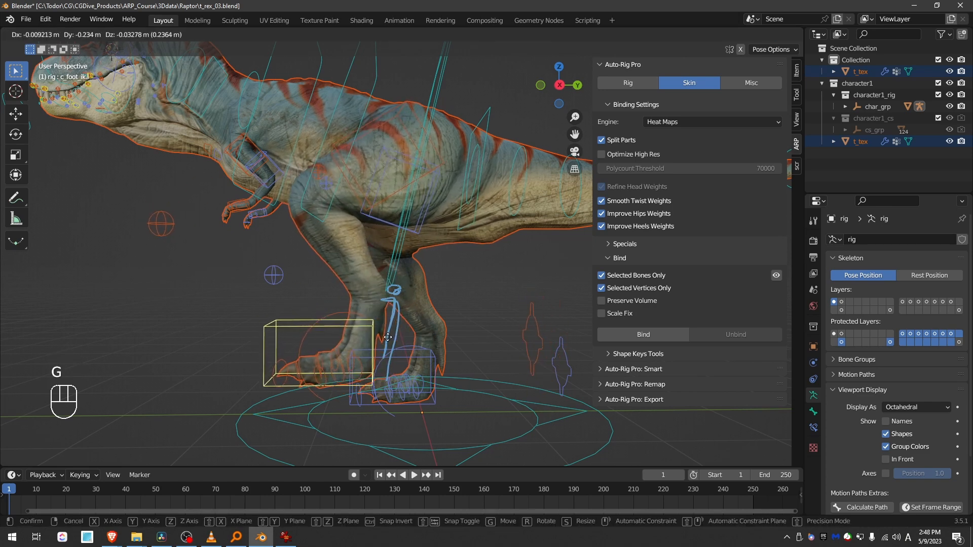
click(385, 340)
key(r)
right_click(402, 367)
key(g)
click(378, 351)
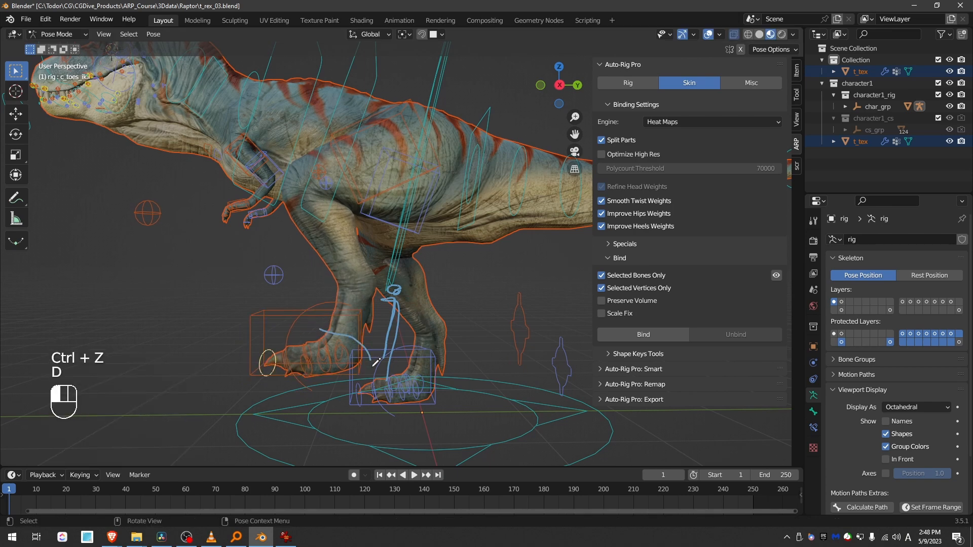
- Test-rotate the left toes controller c_toes_ik.l and the foot controller c_foot_01.l
key(r)
key(r)
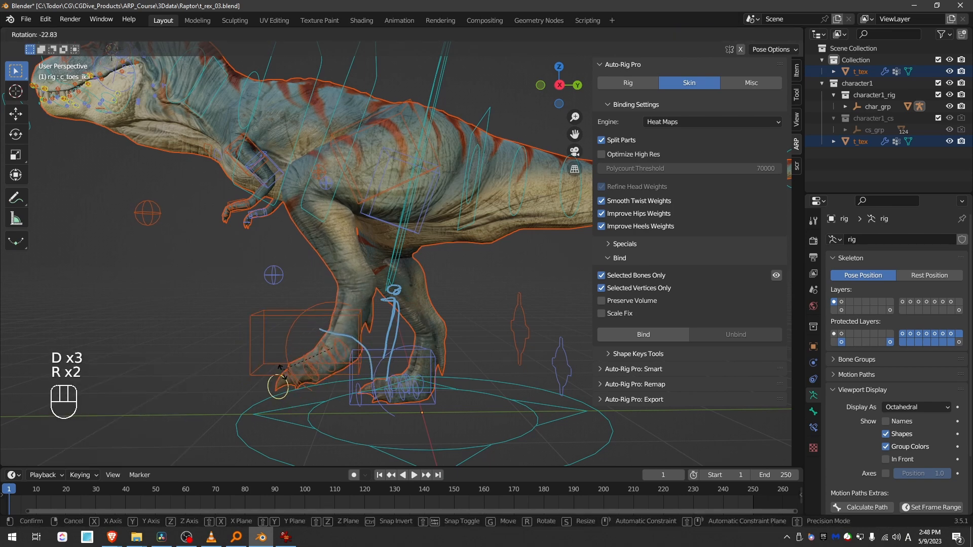
click(287, 382)
click(363, 307)
key(r)
key(r)
click(362, 302)
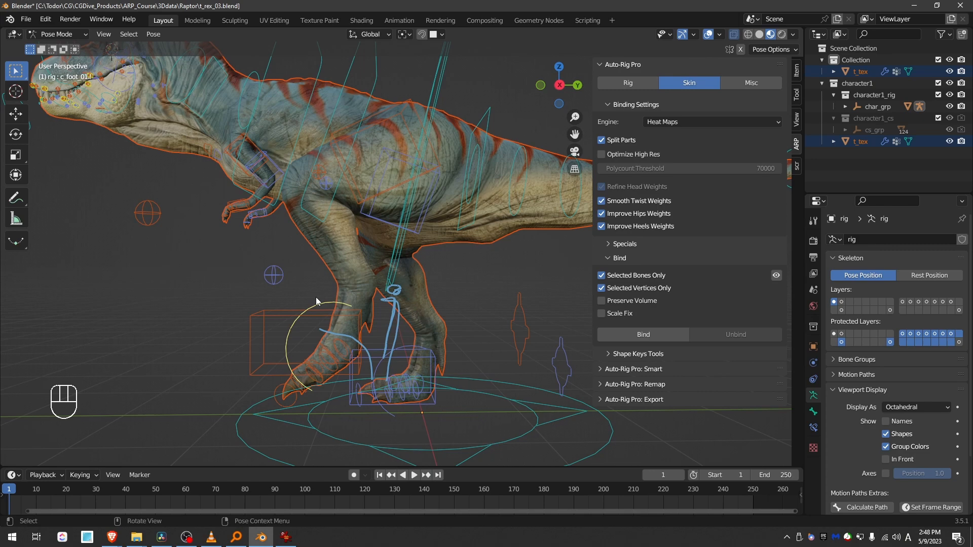
- Select all controllers and clear their rotation and location
key(a)
key(alt+r)
key(alt+g)
- Select the left foot controller c_foot_ik.l, try moving it, and annotate an outline around the foot
shift+middle_drag(396, 372, 366, 307)
scroll(370, 369, up, 2)
key(z)
key(g)
click(430, 301)
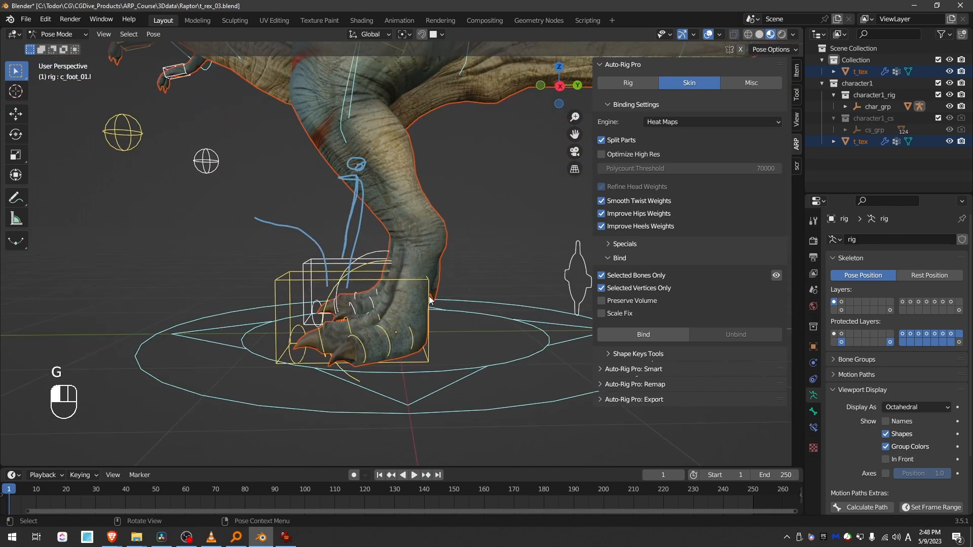
key(g)
right_click(387, 311)
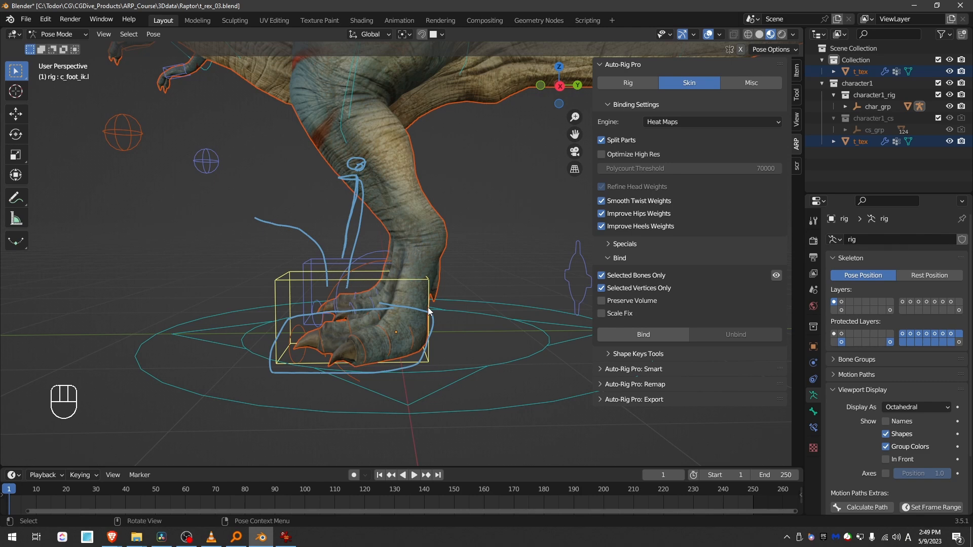
- Save the scene as t_rex_04.blend and open the rig's reference bones for editing
scroll(435, 315, down, 2)
key(shift+ctrl+s)
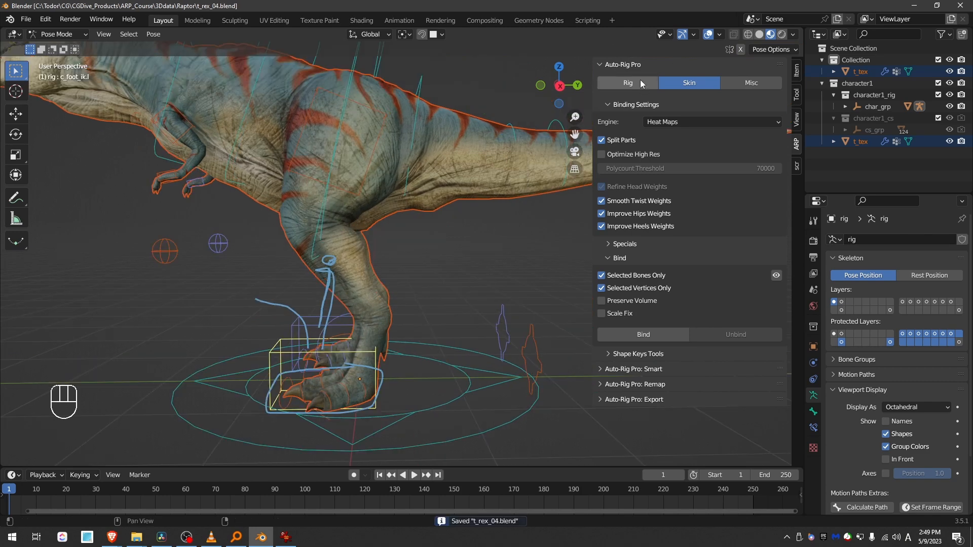
click(630, 82)
shift+middle_drag(317, 324, 372, 299)
click(702, 205)
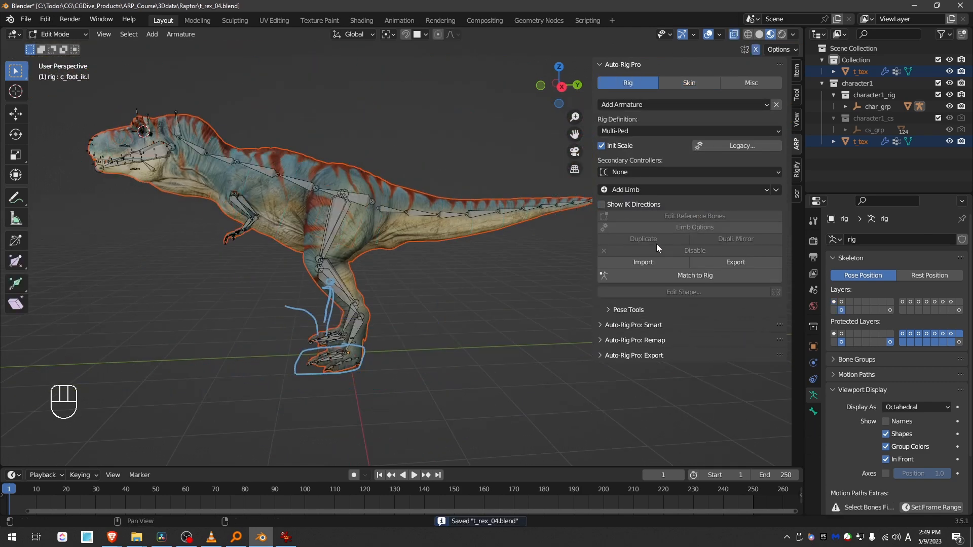
- Enable the 3 Bones Leg limb option for the left and right legs
click(325, 227)
middle_drag(325, 227, 381, 265)
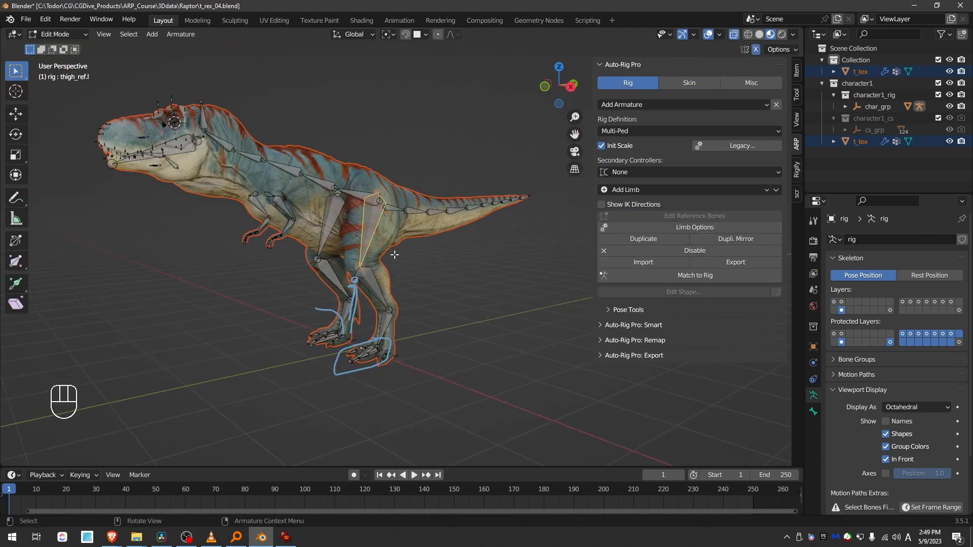
click(692, 227)
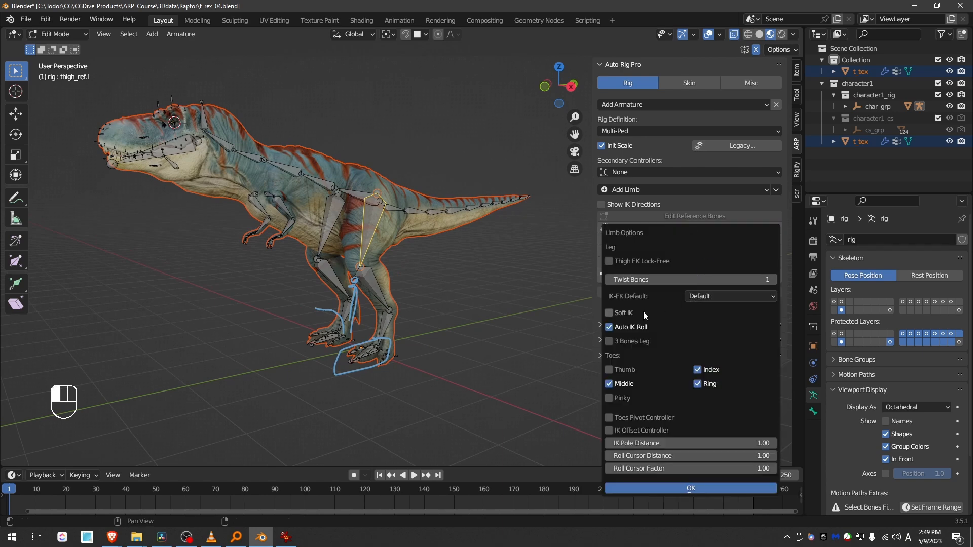
click(632, 342)
click(665, 487)
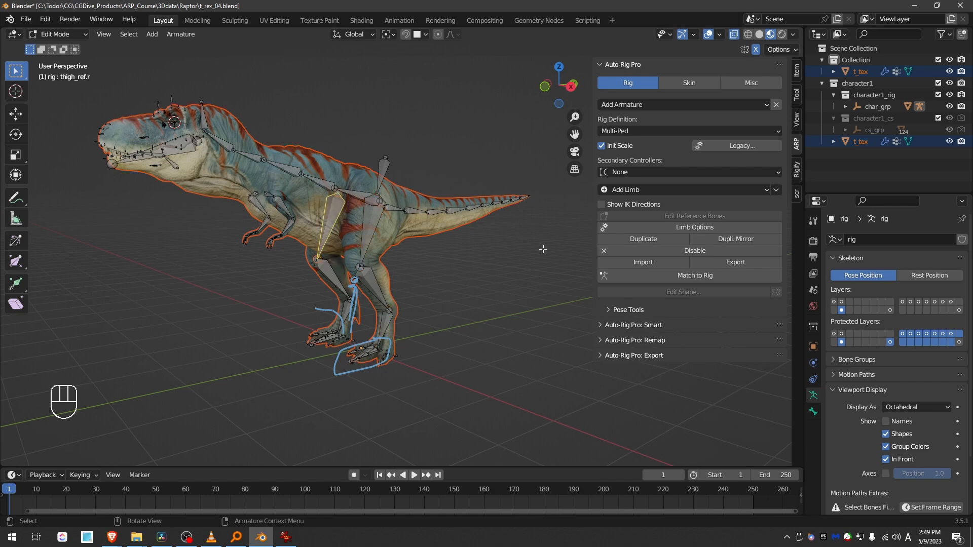
click(649, 227)
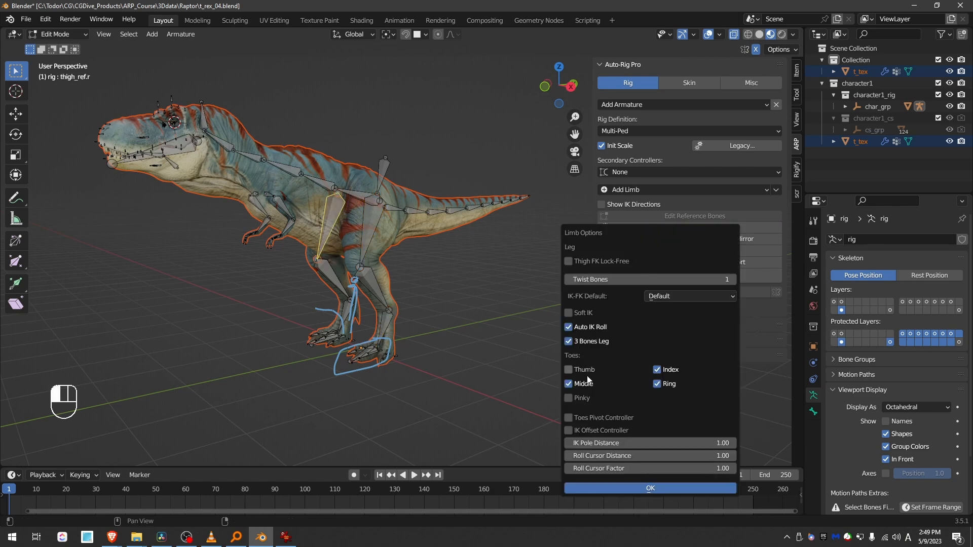
click(650, 488)
- In side view, move thigh_b_ref's lower joint about -0.35 m in Y and -0.81 m in Z, and raise its upper end to the hip
key(KP_3)
scroll(379, 318, up, 2)
scroll(356, 252, up, 2)
click(332, 108)
key(g)
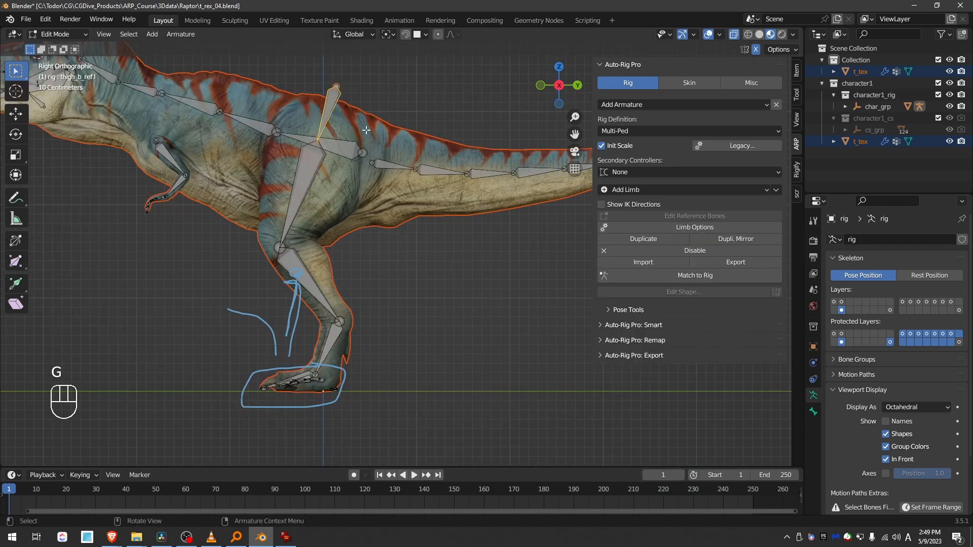
key(g)
key(g)
click(312, 190)
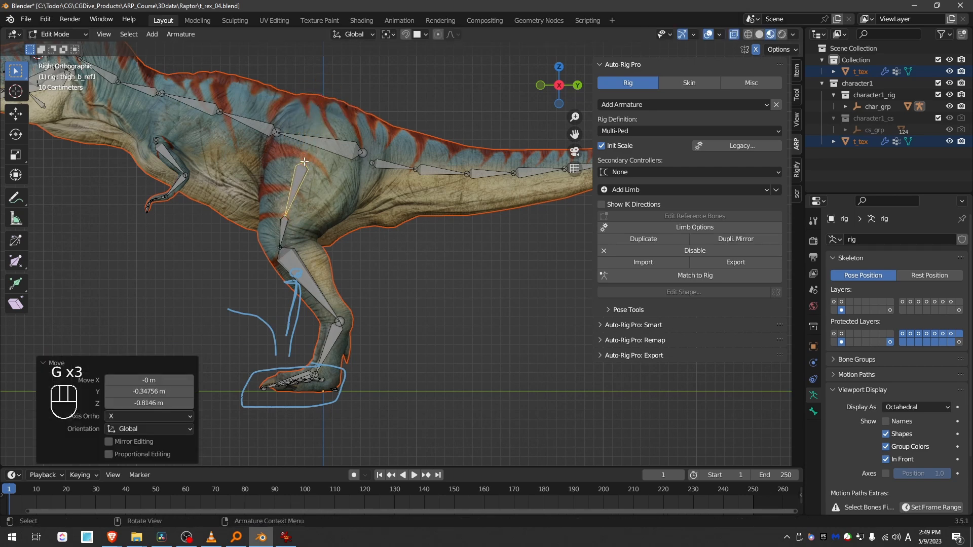
click(304, 162)
key(g)
click(334, 121)
- Move the left leg reference bone leg_ref.l down and back toward the hock
click(290, 210)
click(305, 272)
key(g)
click(320, 290)
click(297, 268)
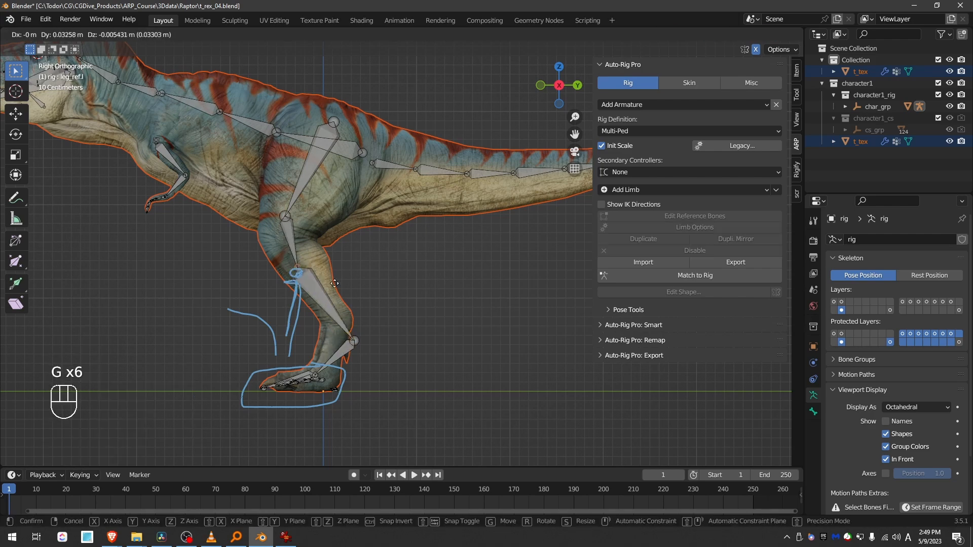
key(g)
click(365, 309)
- Lower the joint between the upper thigh bone and thigh_ref.l to the knee
click(285, 217)
key(g)
click(281, 238)
scroll(321, 390, up, 2)
click(302, 219)
shift+middle_drag(301, 232, 328, 320)
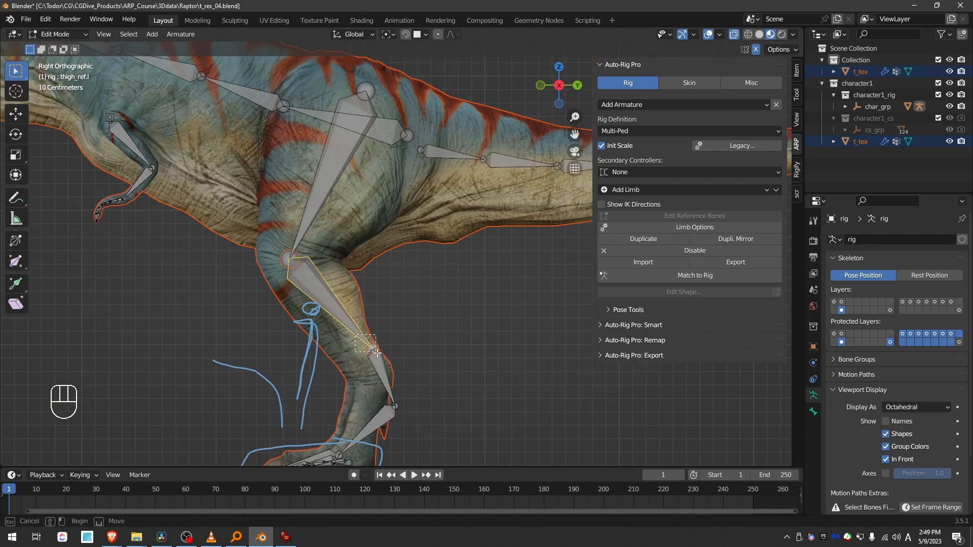
- Place the joint between thigh_ref.l and leg_ref.l at the hock, finishing with about 0.015 m in Y and -0.026 m in Z
drag(367, 347, 381, 358)
key(g)
click(362, 344)
shift+middle_drag(362, 344, 373, 261)
key(g)
scroll(375, 332, up, 3)
key(g)
click(377, 286)
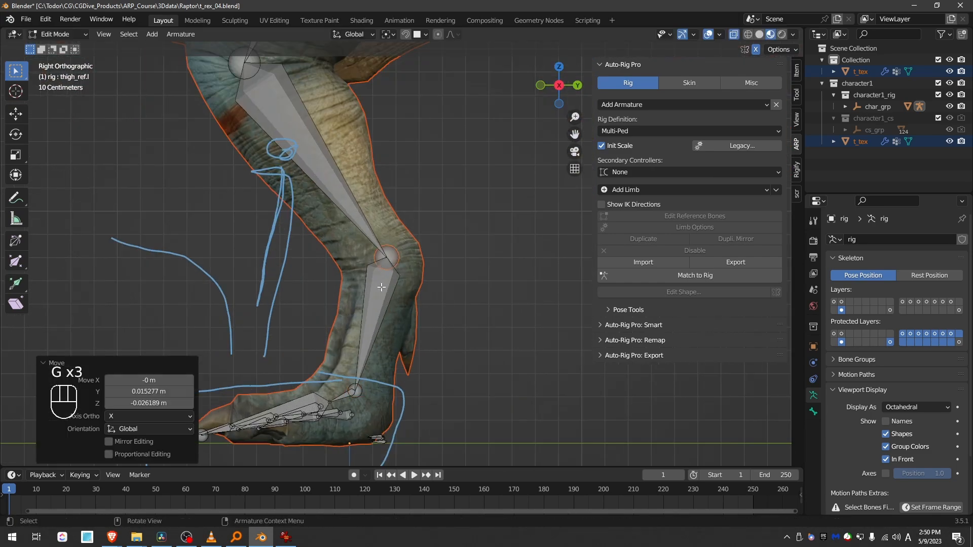
click(375, 291)
- Move foot_ref.l, scale it to about 0.44, and shift it about 0.003 m in Y and -0.012 m in Z at the ankle
shift+middle_drag(346, 398, 374, 322)
scroll(375, 326, up, 2)
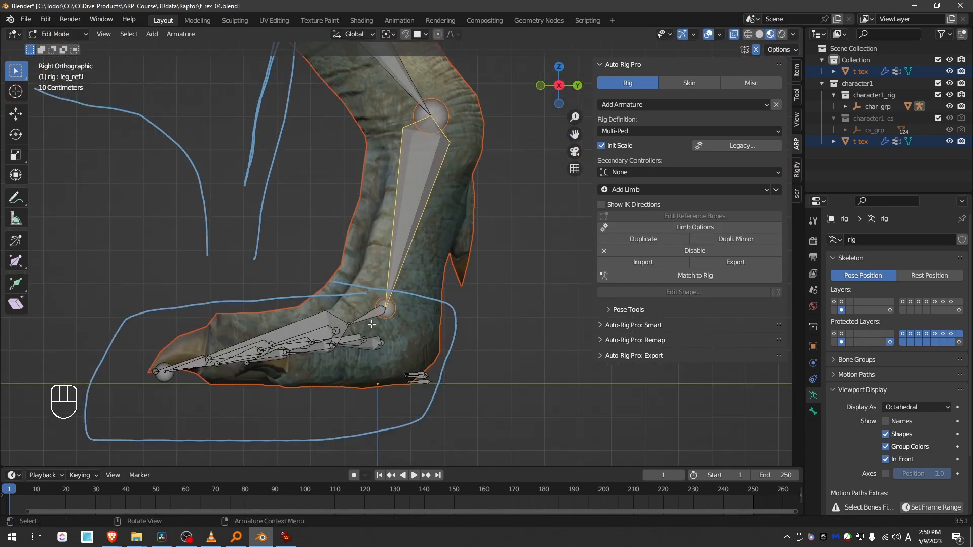
click(381, 310)
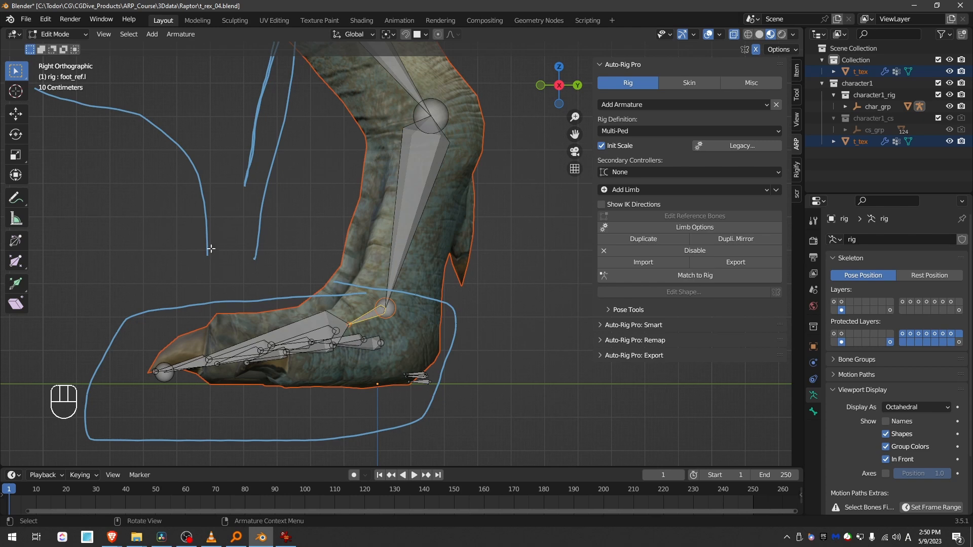
key(g)
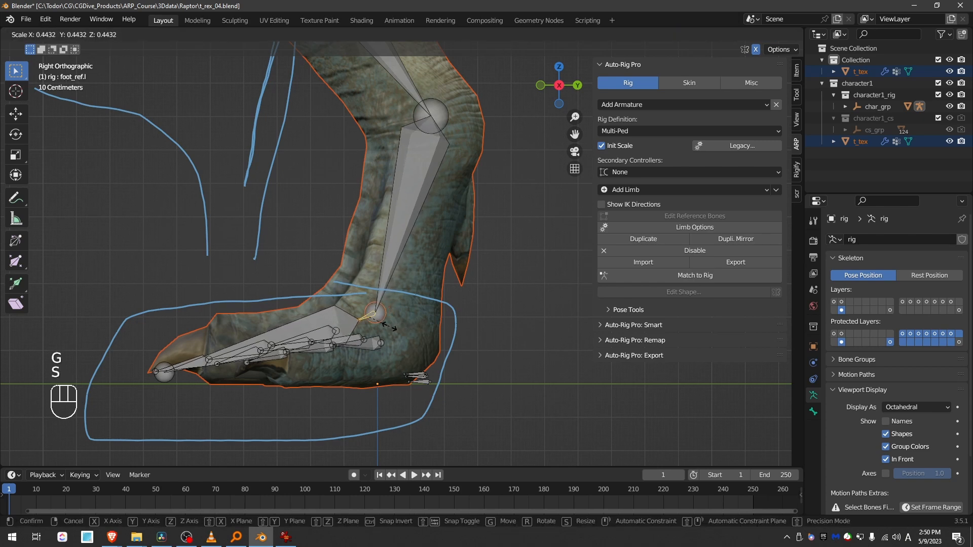
click(391, 327)
key(g)
click(390, 335)
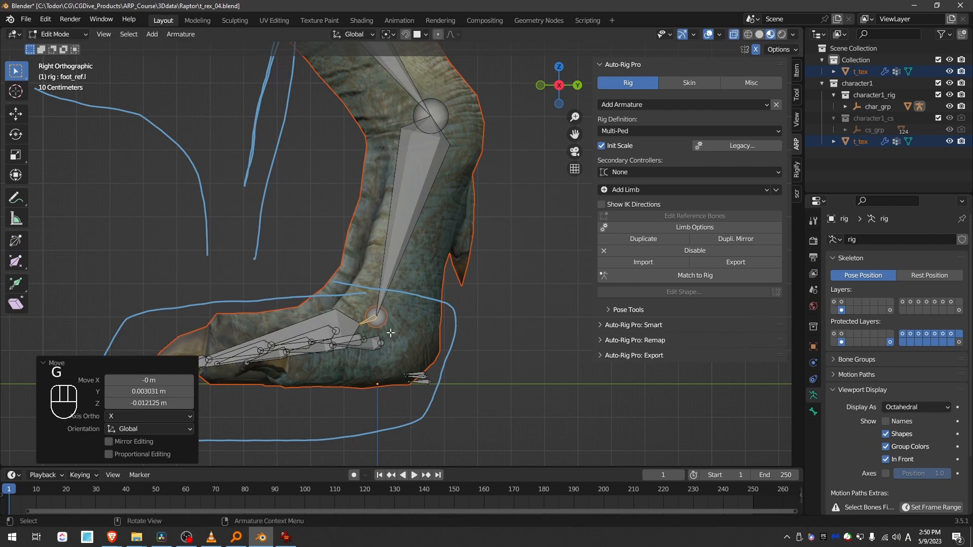
- Move the tip of the left toes bone toes_ref.l about -0.009 m in Y and 0.009 m in Z
shift+middle_drag(249, 332, 288, 293)
click(287, 293)
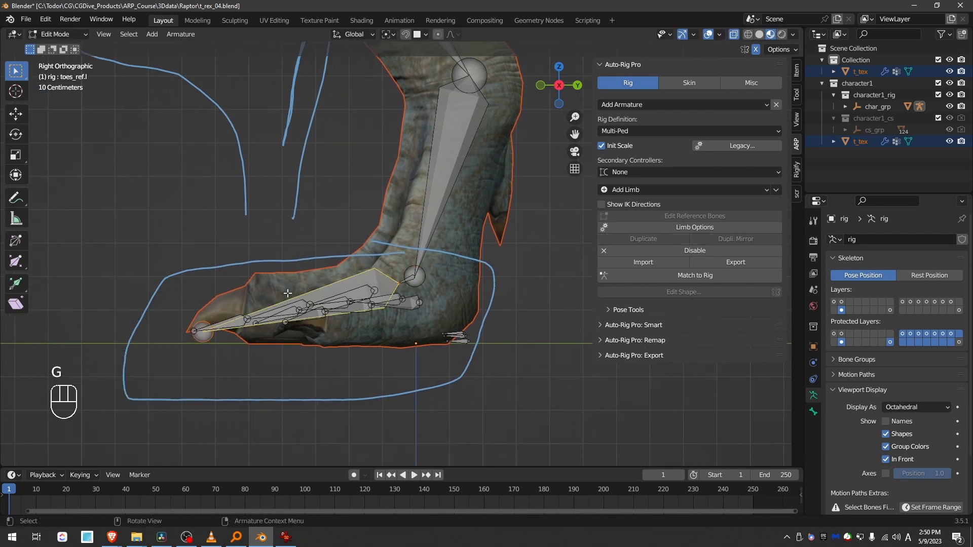
click(204, 341)
key(g)
click(201, 338)
- In front view, adjust the left leg's hock and knee joints to center them inside the leg
middle_drag(201, 338, 276, 299)
scroll(276, 299, down, 6)
key(KP_1)
key(KP_2)
key(KP_1)
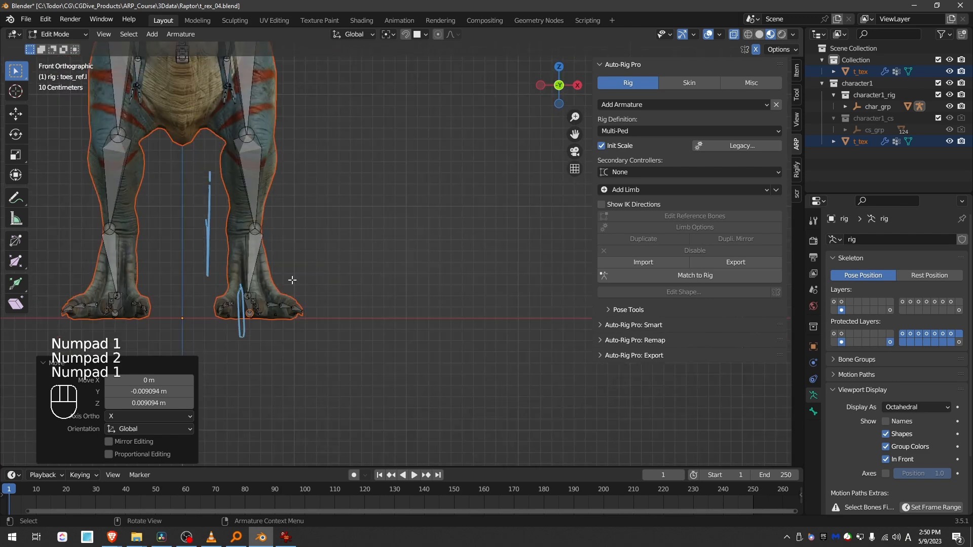
click(258, 231)
key(g)
click(247, 136)
key(g)
key(g)
- Move thigh_b_ref.l's upper joint about 0.018 m in X and -0.072 m in Z, and about -0.122 m in Y and -0.041 m in Z in side view
shift+middle_drag(252, 142, 257, 219)
click(238, 93)
key(g)
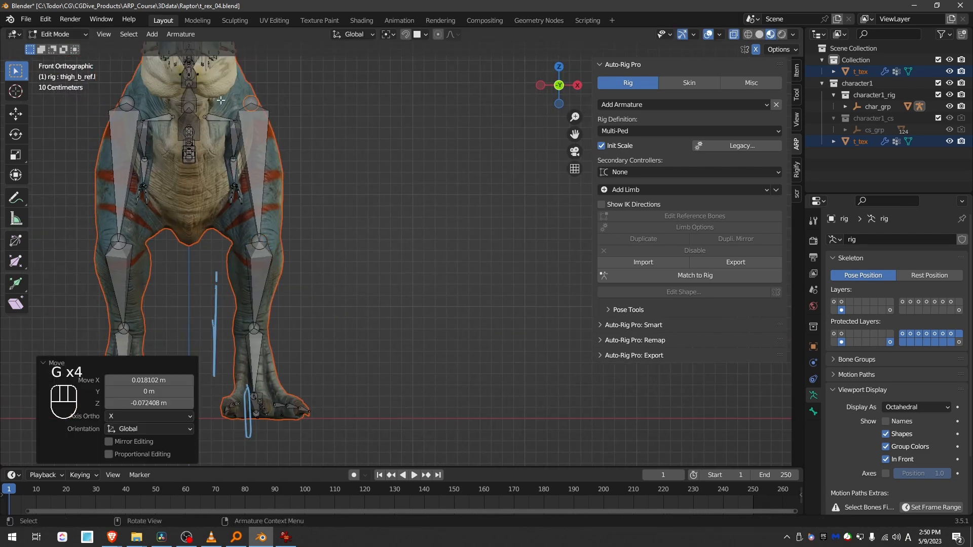
key(KP_3)
key(g)
click(228, 105)
scroll(212, 156, down, 4)
middle_drag(202, 163, 280, 180)
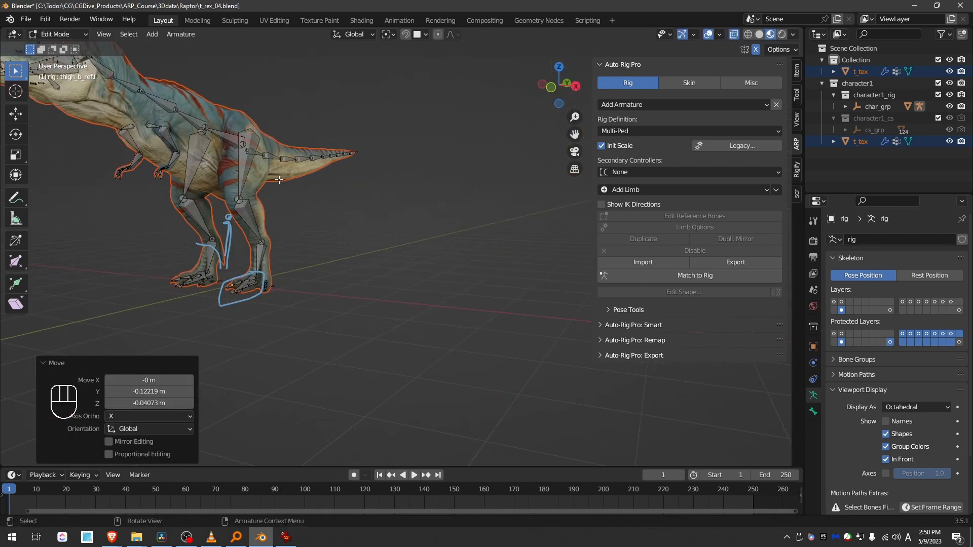
- Parent the upper thigh reference bone to the pelvis reference bone and match the rig to the reference bones
shift+click(233, 137)
key(ctrl+p)
click(232, 137)
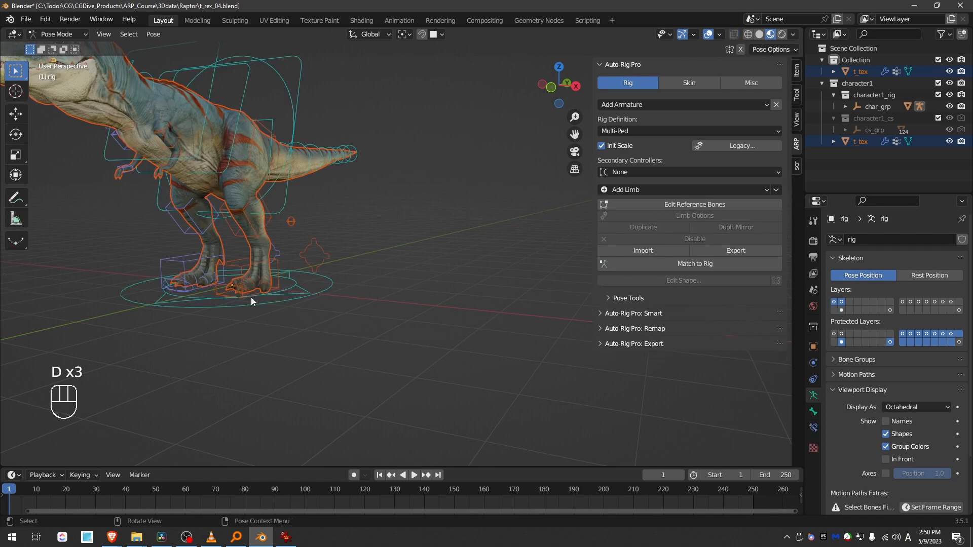
- Test-move the left foot controller to examine the three-bone leg's bending
click(270, 265)
key(g)
right_click(268, 246)
middle_drag(268, 246, 239, 253)
- Show only the last armature layer with the deform bones in Pose Mode and box-select the bones behind the head
key(Tab)
click(196, 251)
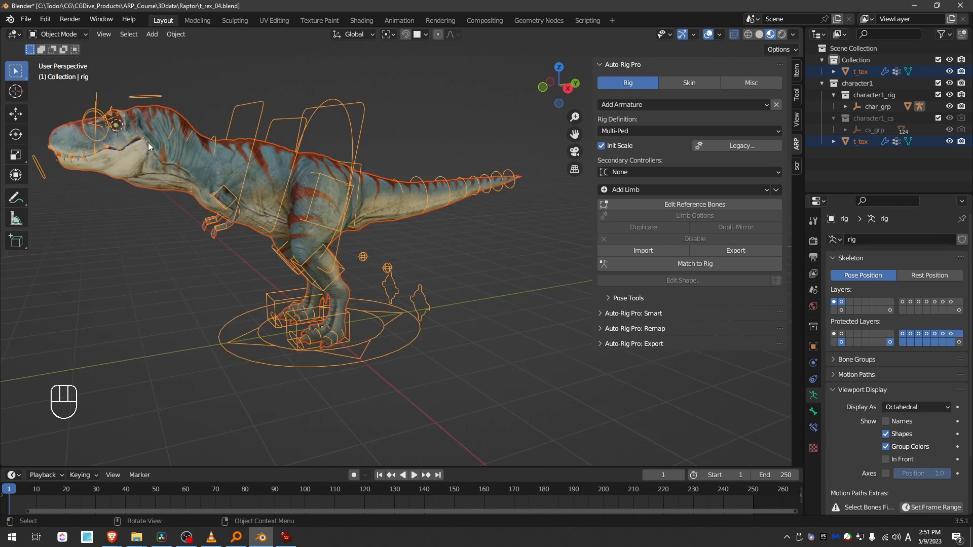
key(KP_3)
click(959, 310)
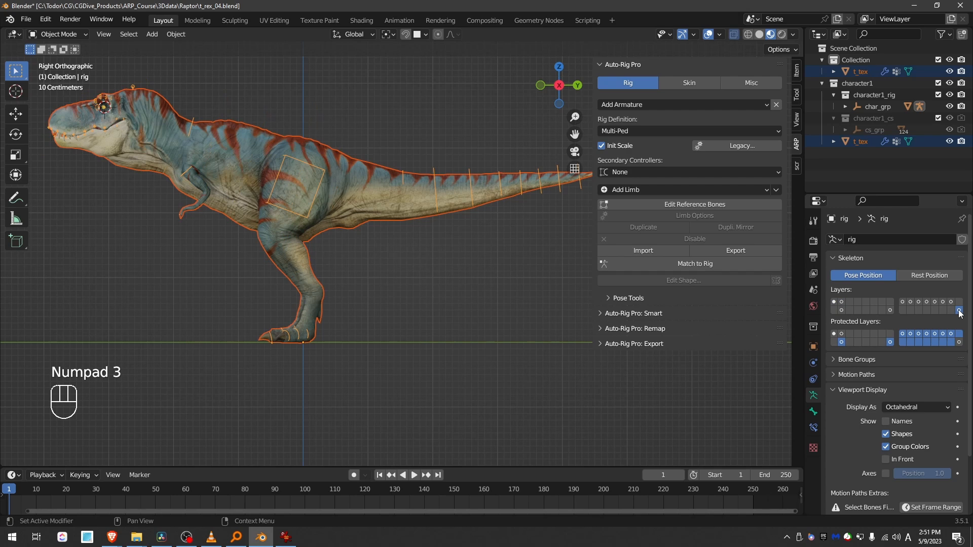
scroll(229, 223, down, 1)
key(Tab)
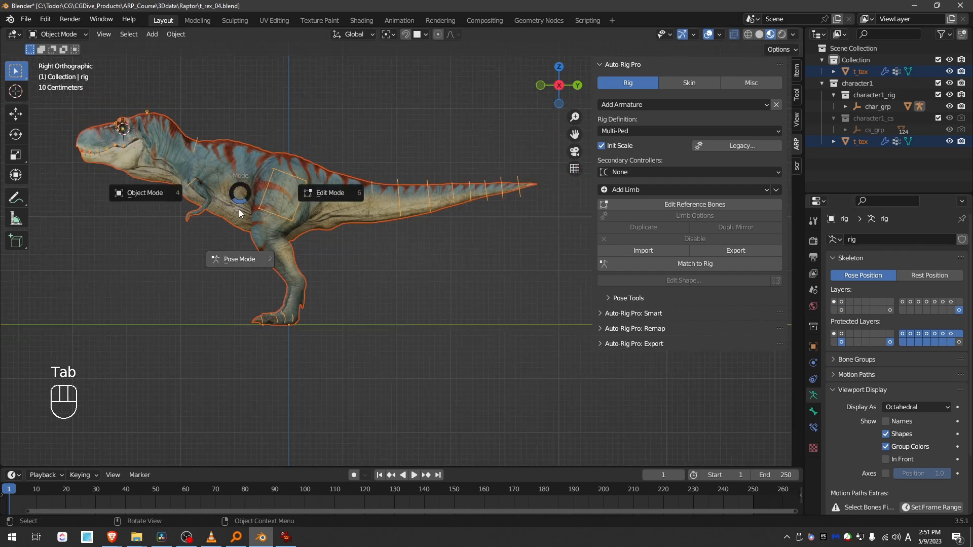
click(238, 268)
key(z)
click(360, 248)
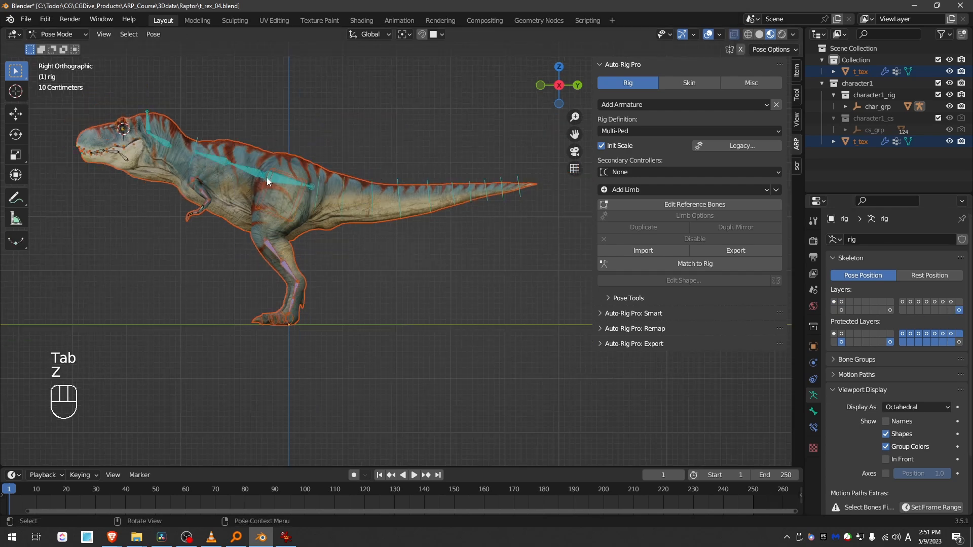
drag(176, 110, 618, 406)
- Circle-select the upper leg and hip vertices of the T-Rex mesh in Edit Mode, and select the rig in Object Mode
key(Tab)
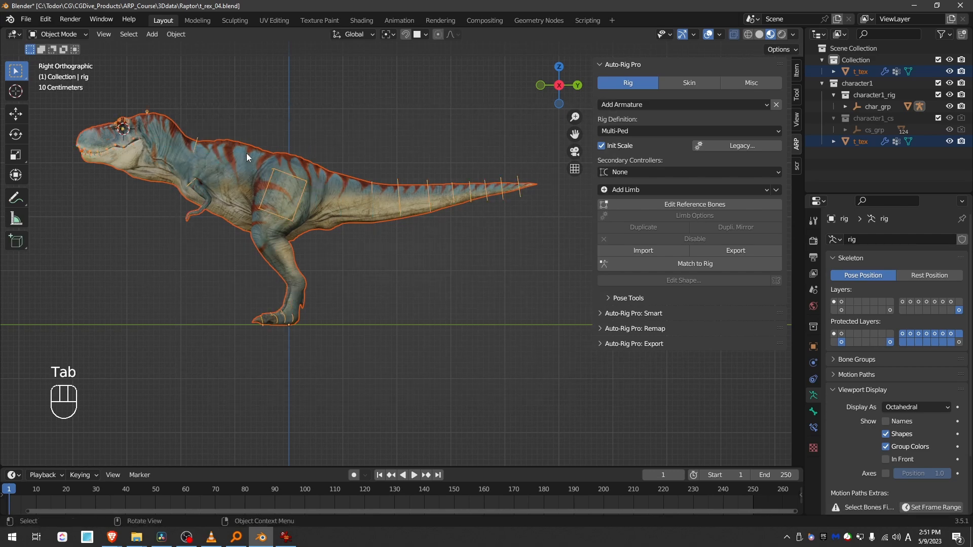
click(247, 152)
key(Tab)
click(350, 157)
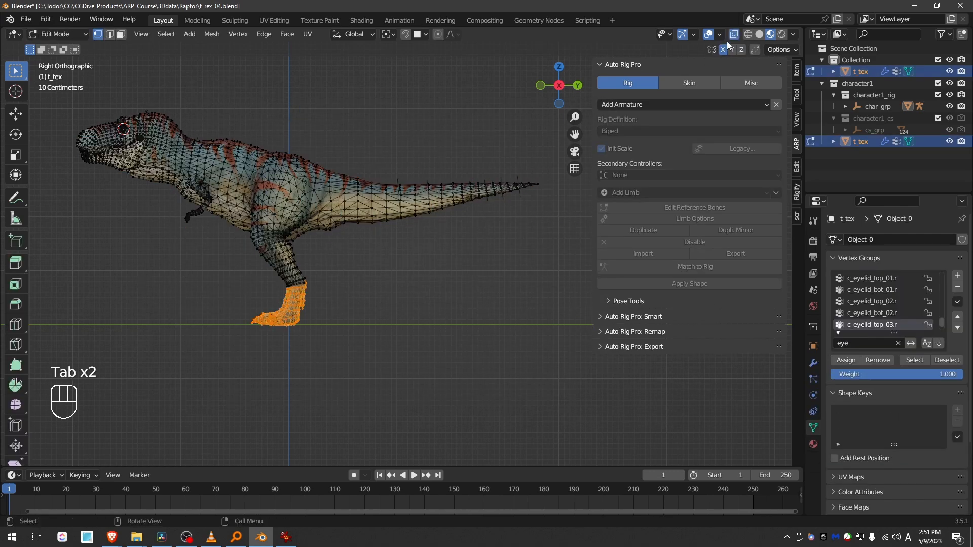
key(c)
mouse_move(293, 239)
mouse_down()
mouse_move(260, 141)
mouse_move(504, 185)
mouse_move(510, 174)
mouse_move(263, 159)
mouse_up()
key(Tab)
shift+click(294, 182)
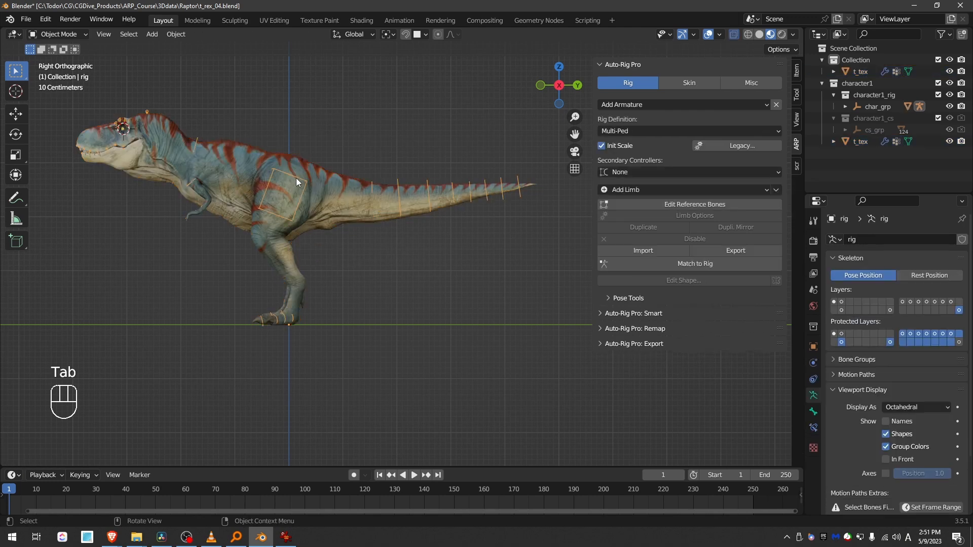
- Bind the T-Rex mesh to the rig with the Heat Maps engine, limited to the selected bones and selected vertices
click(412, 205)
click(709, 81)
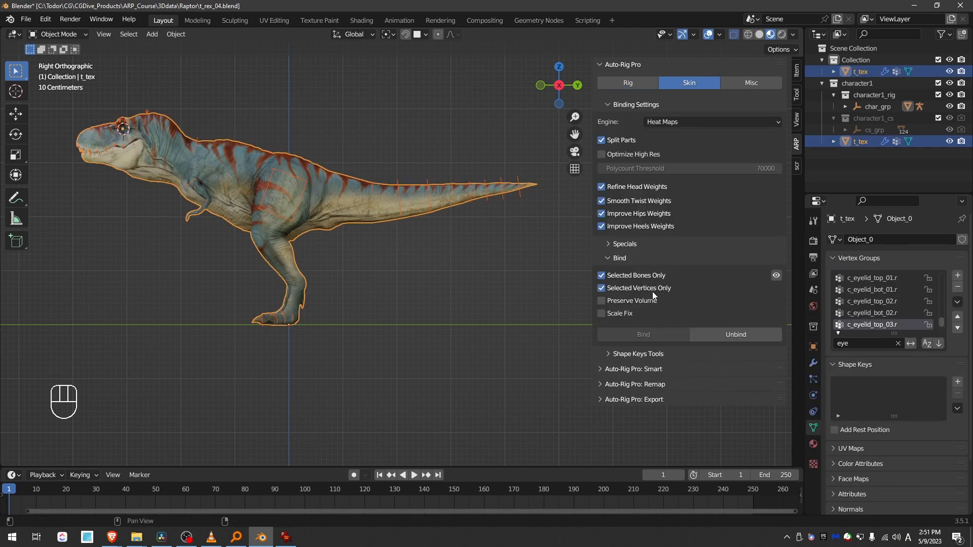
shift+click(304, 184)
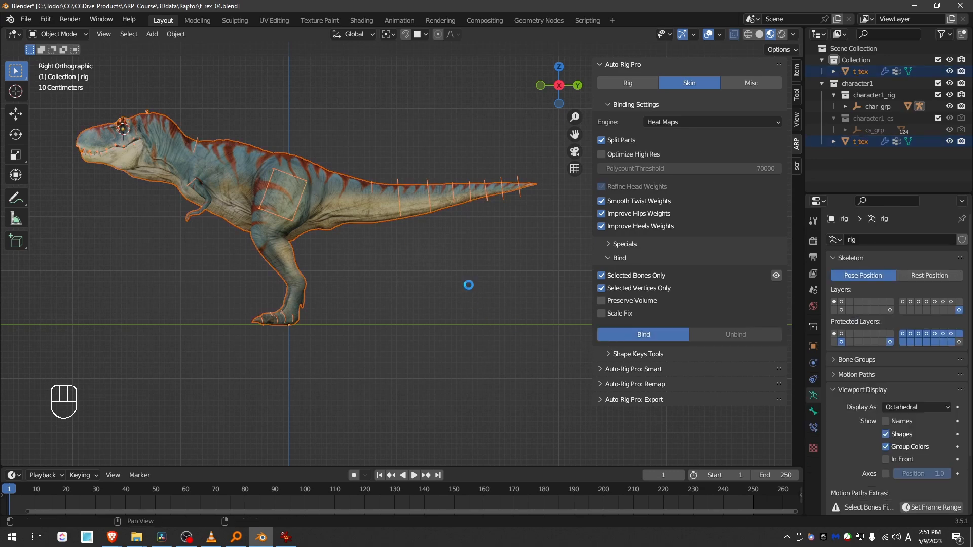
- Test-move the left foot IK controller in Pose Mode to examine the rebound leg's deformation, and undo the move
scroll(458, 282, up, 1)
shift+middle_drag(254, 300, 298, 307)
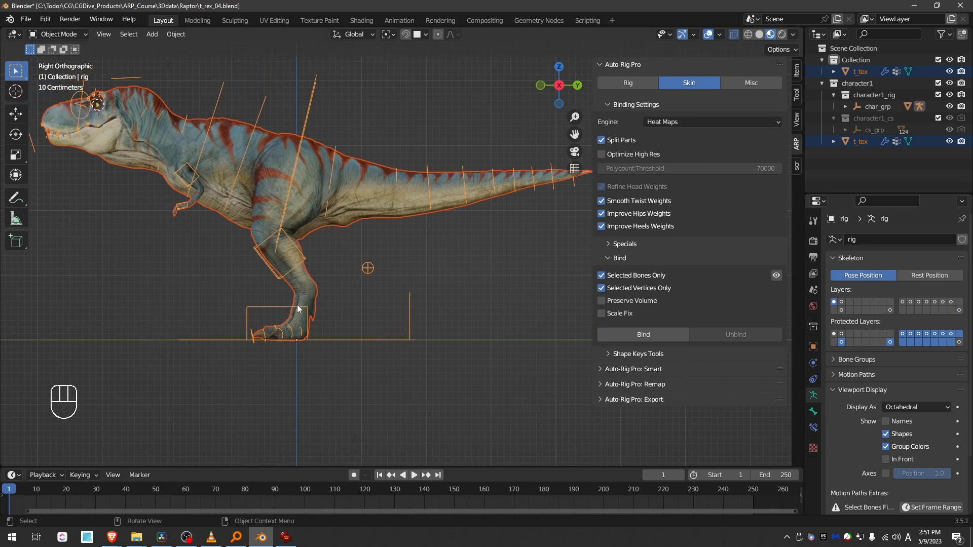
key(Tab)
click(300, 336)
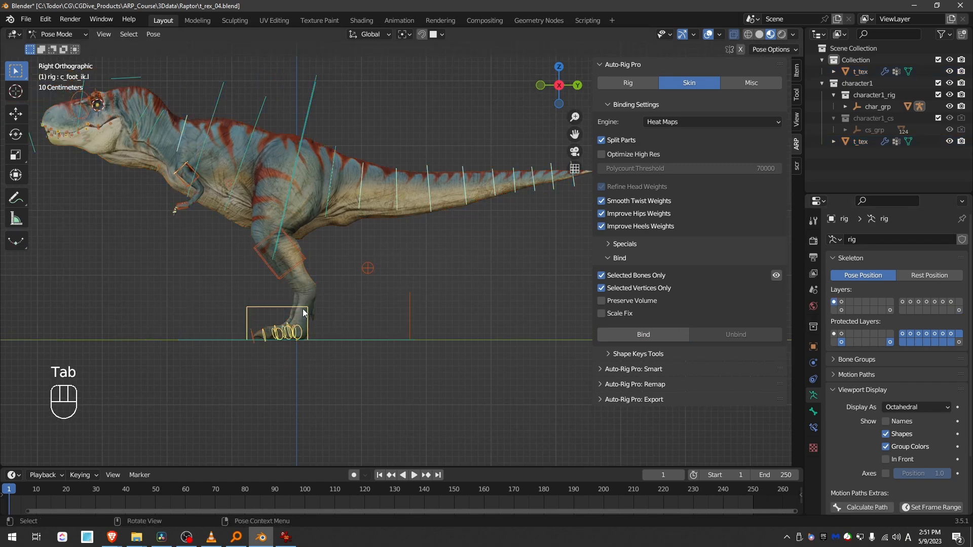
click(303, 309)
key(g)
right_click(265, 290)
click(307, 311)
key(g)
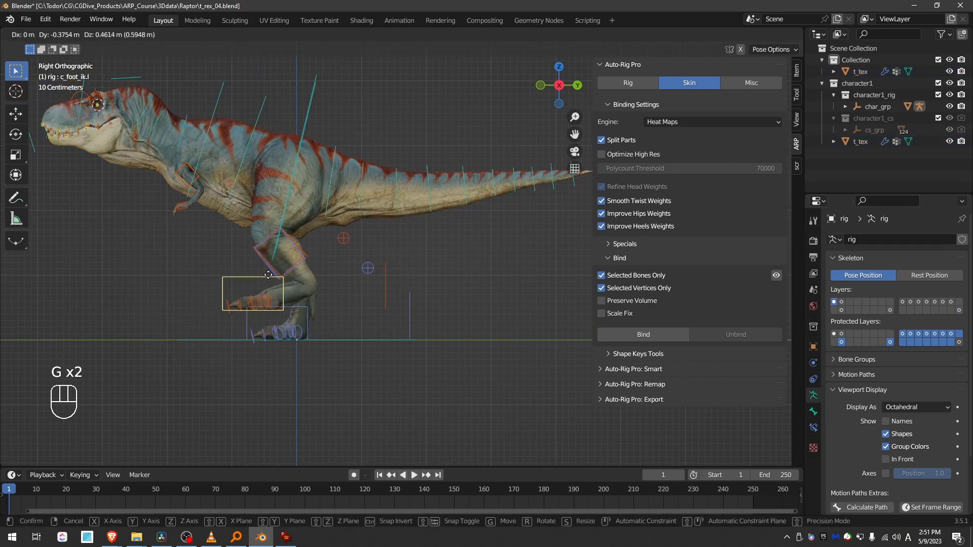
click(273, 303)
scroll(274, 303, up, 2)
scroll(273, 304, up, 2)
key(g)
right_click(306, 332)
key(ctrl+z)
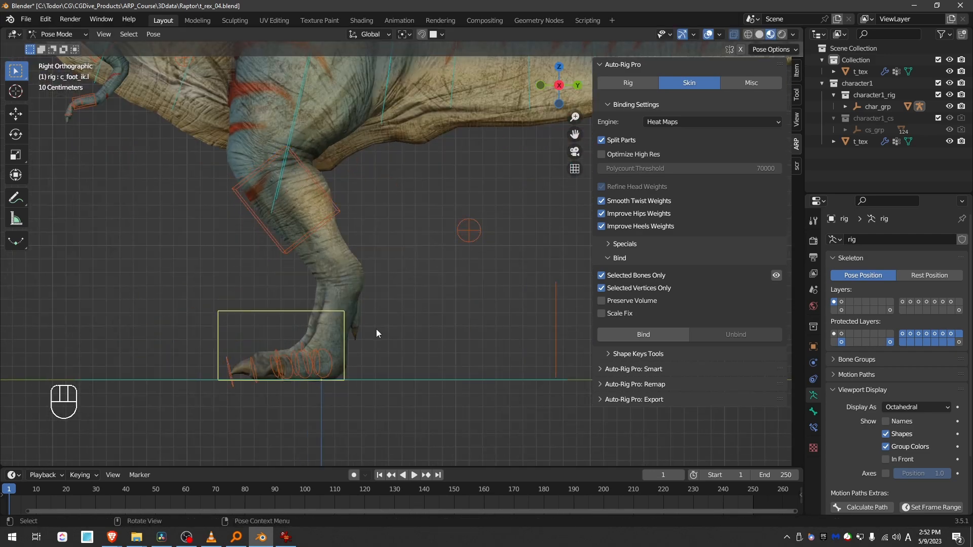
- Move the left foot controller about 0.31 m forward and 0.35 m up
key(g)
click(332, 284)
key(r)
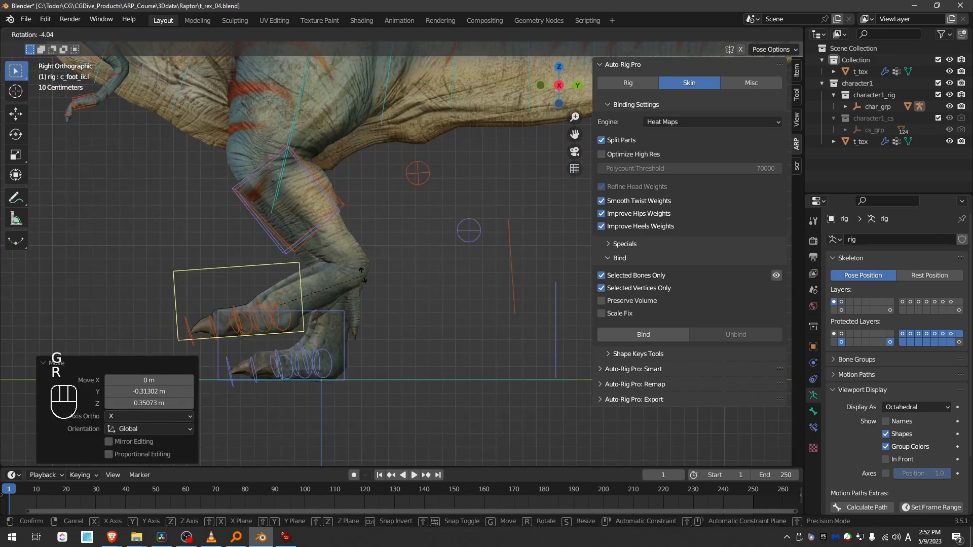
right_click(279, 297)
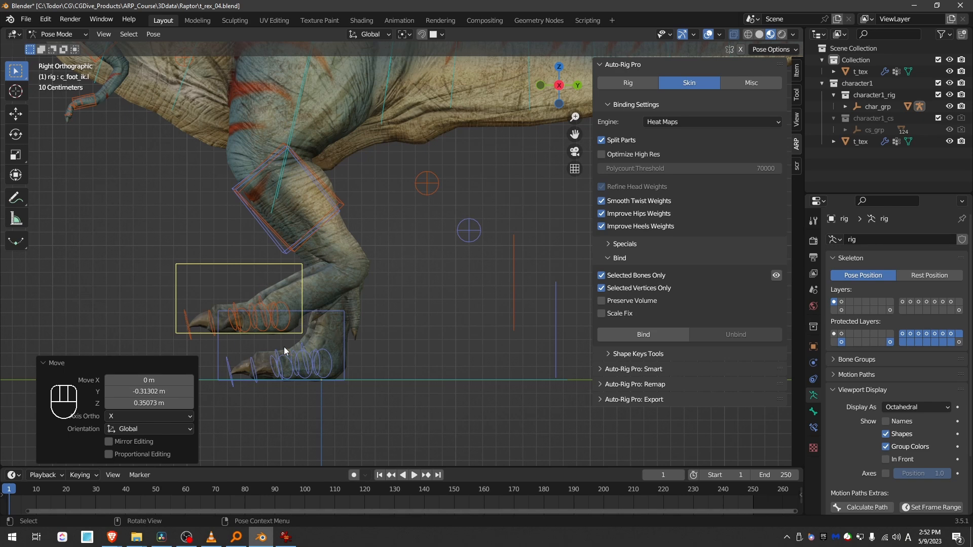
- Outline the upper thigh with a freehand annotation running from the knee up over the hip and back
shift+middle_drag(266, 146, 268, 243)
key(d)
mouse_move(242, 260)
mouse_down()
mouse_move(240, 223)
mouse_move(332, 85)
mouse_up()
drag(303, 223, 271, 269)
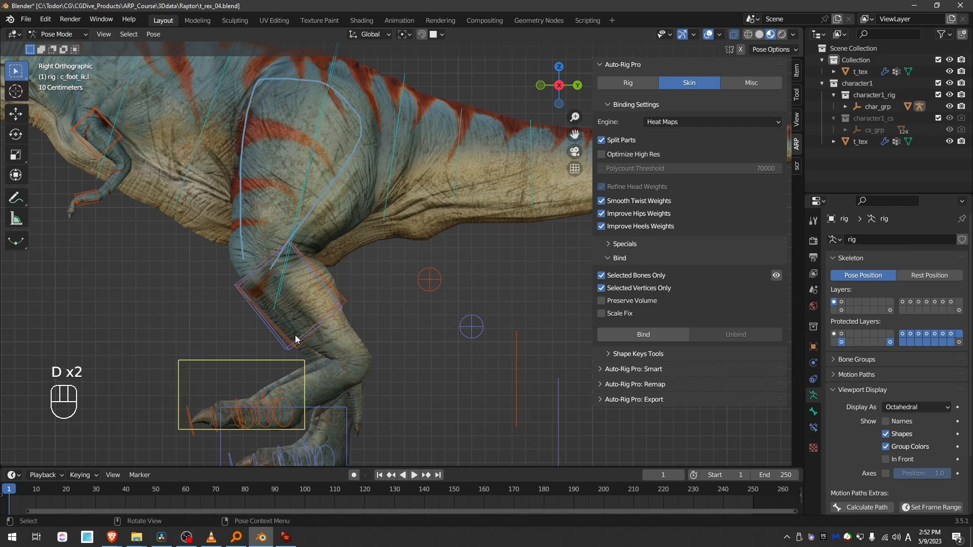
- Set the left foot controller's 3 Bones IK value to 0.7
shift+middle_drag(303, 355, 290, 310)
key(g)
right_click(299, 320)
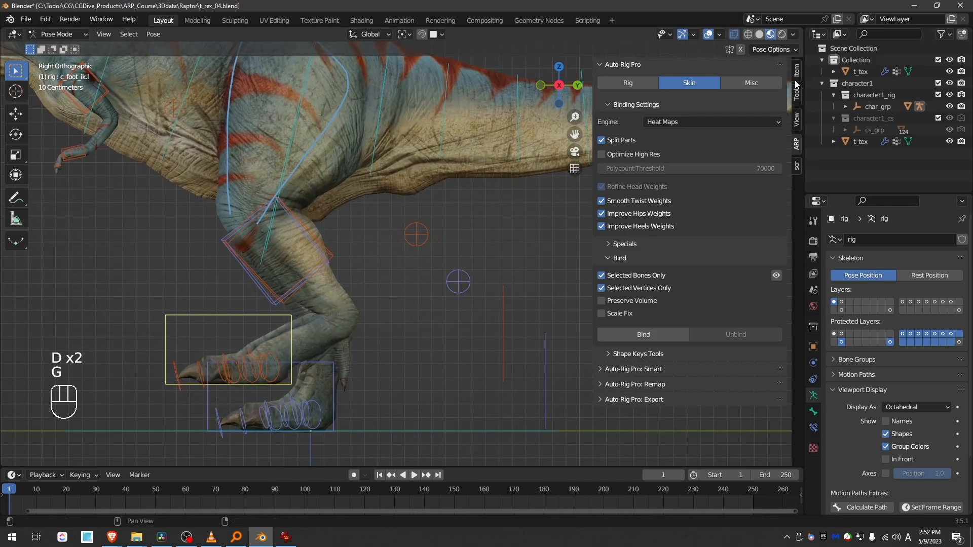
click(796, 101)
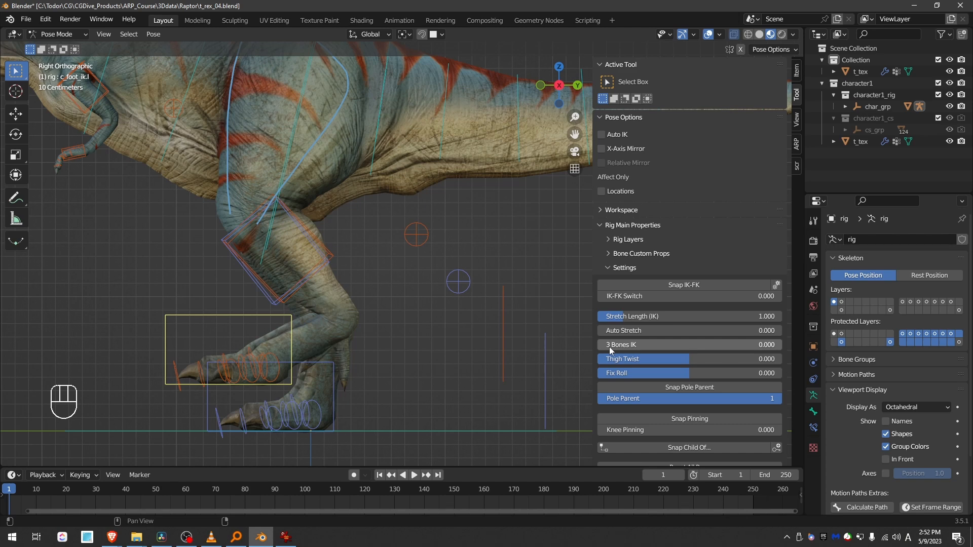
drag(609, 347, 753, 347)
click(714, 342)
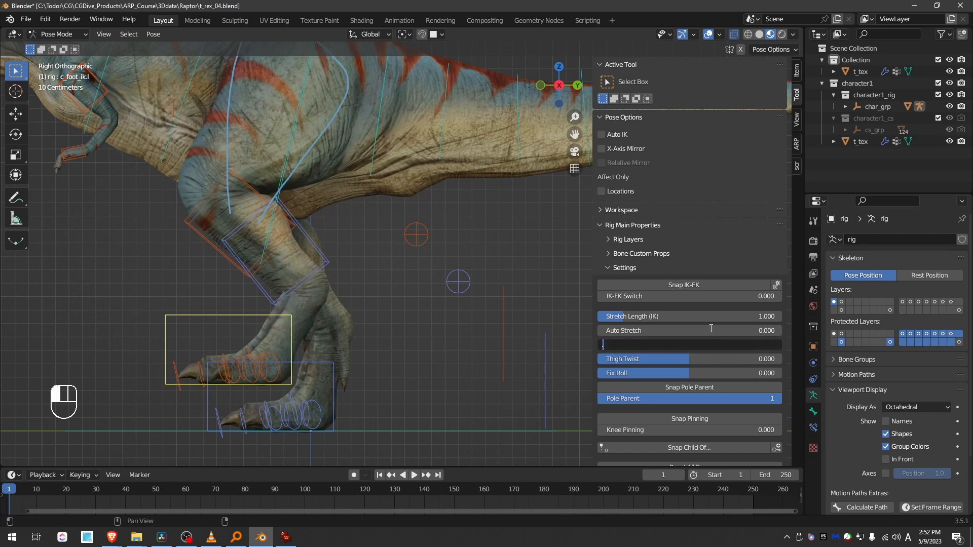
text(0.7)
key(Return)
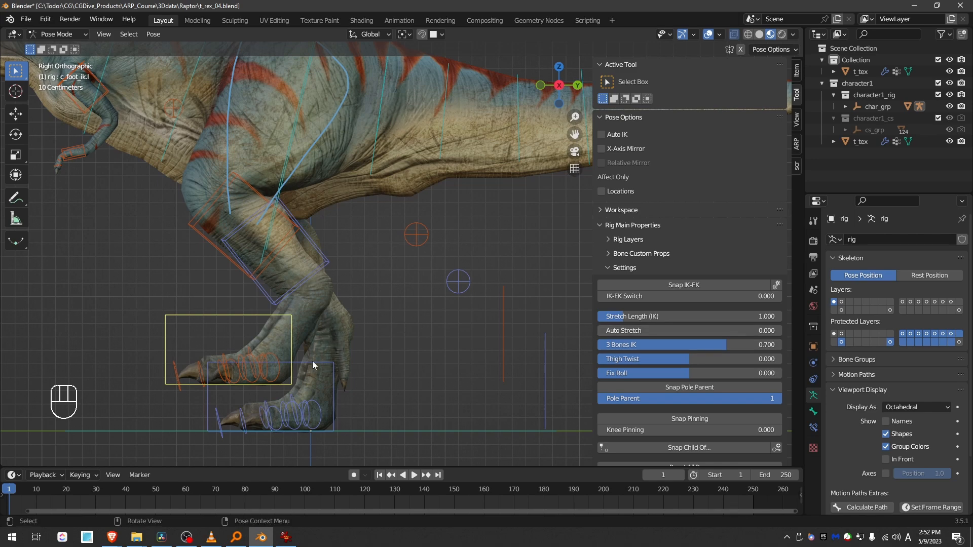
- Test-move the left foot controller to examine how the thigh follows with the 3 Bones IK setting
key(g)
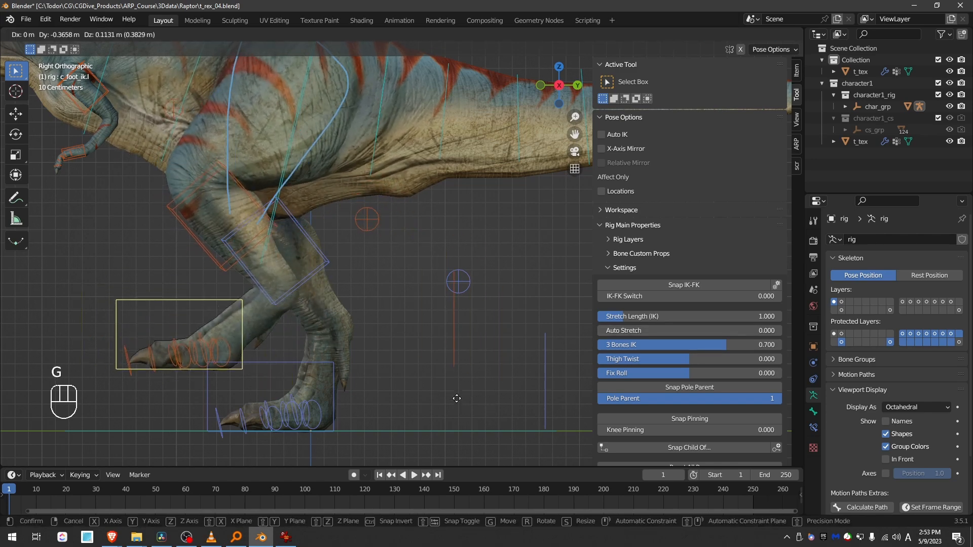
click(507, 416)
mouse_move(742, 345)
mouse_down()
mouse_move(764, 345)
mouse_move(734, 346)
mouse_up()
right_click(735, 347)
key(g)
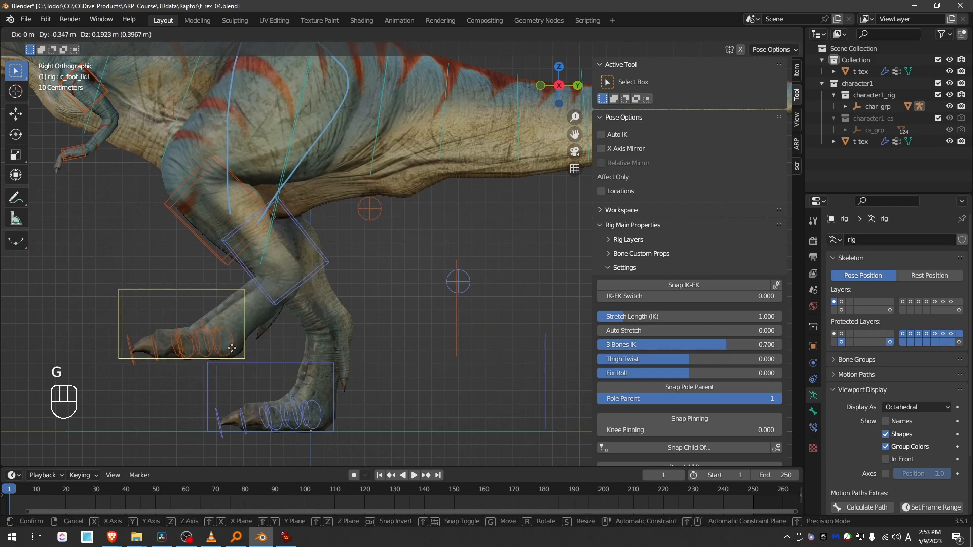
click(265, 366)
key(r)
right_click(364, 325)
- Move the left foot controller forward, rotate it by -10°, and adjust its height to test the leg pose
scroll(375, 329, down, 1)
key(g)
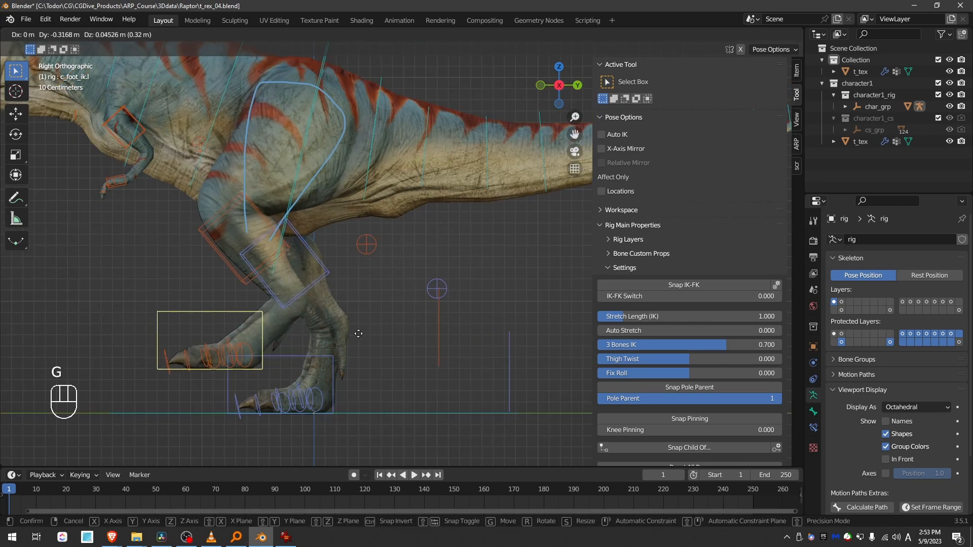
click(378, 319)
key(r)
click(380, 289)
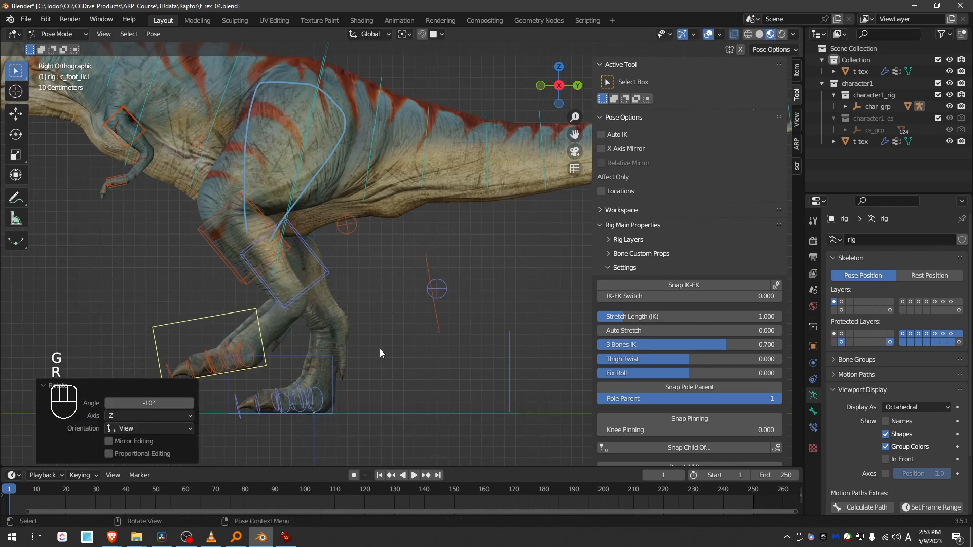
shift+middle_drag(379, 349, 466, 312)
key(g)
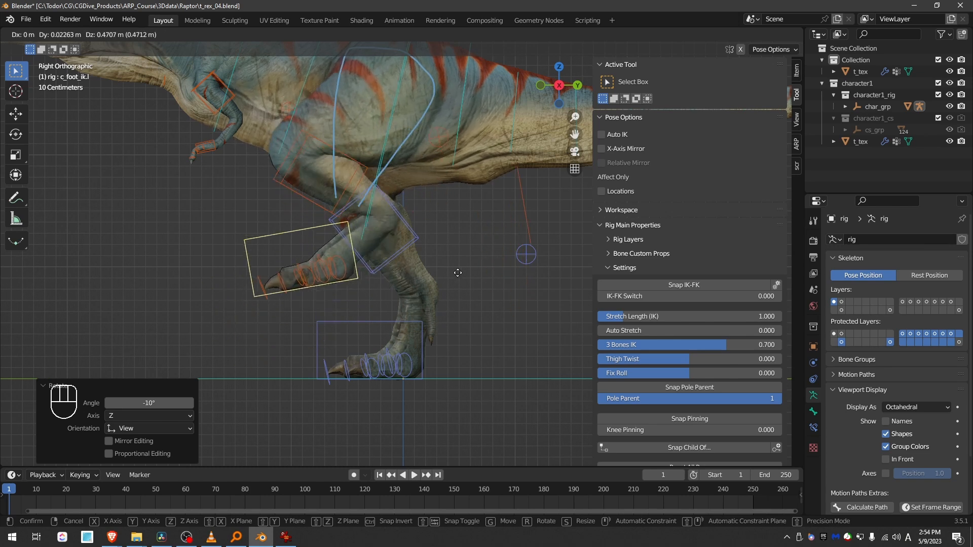
click(459, 327)
key(r)
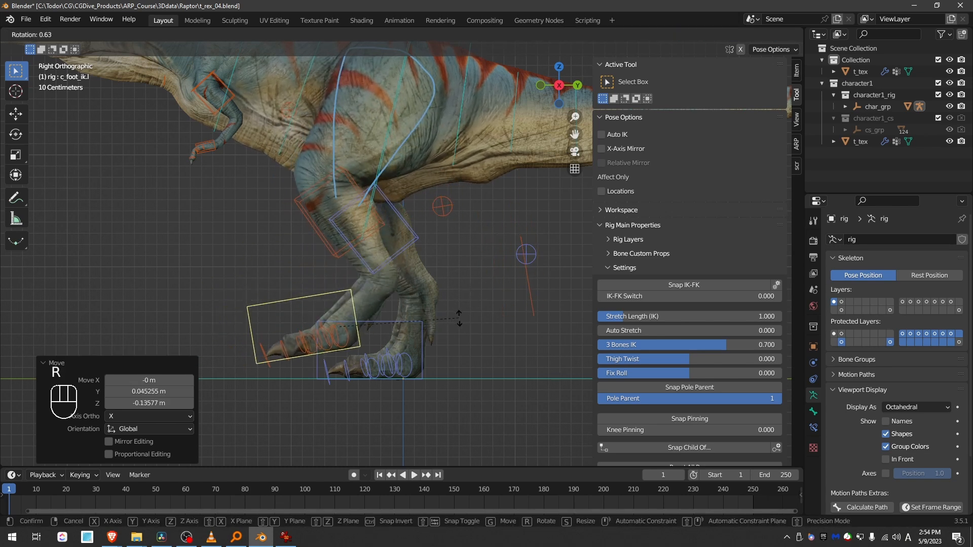
key(Escape)
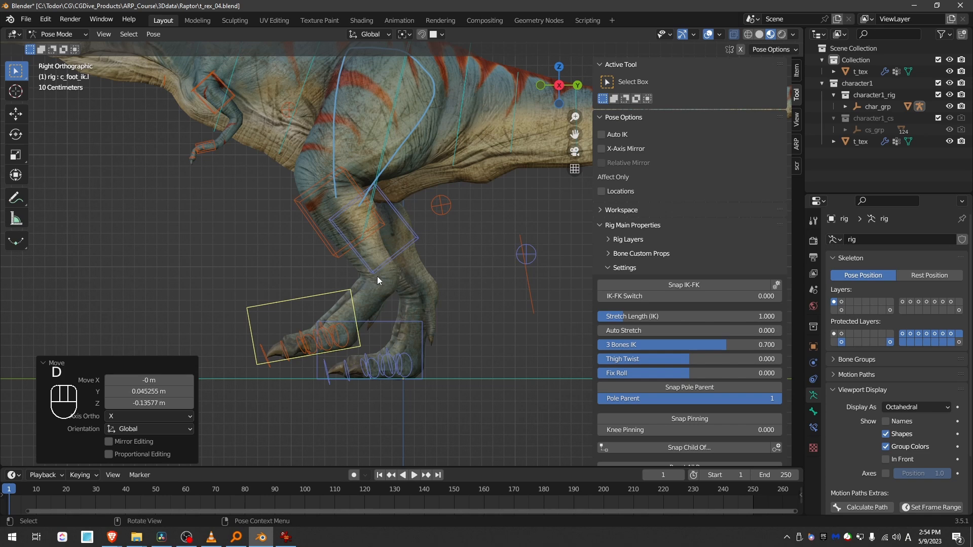
- Mark the raised leg's lower joint with an annotation and move the foot controller about 0.13 m forward and 0.05 m up
drag(378, 273, 366, 282)
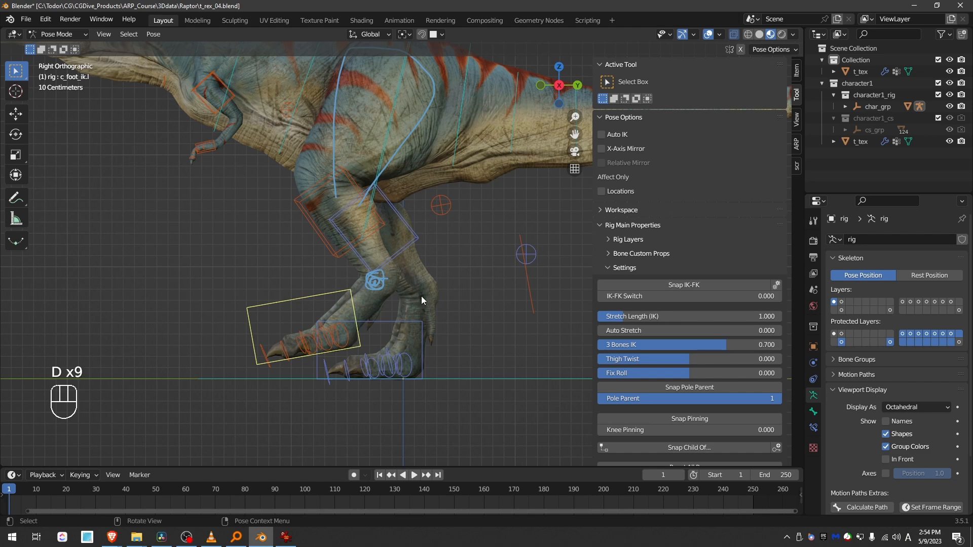
key(d)
key(r)
right_click(388, 308)
key(g)
click(402, 271)
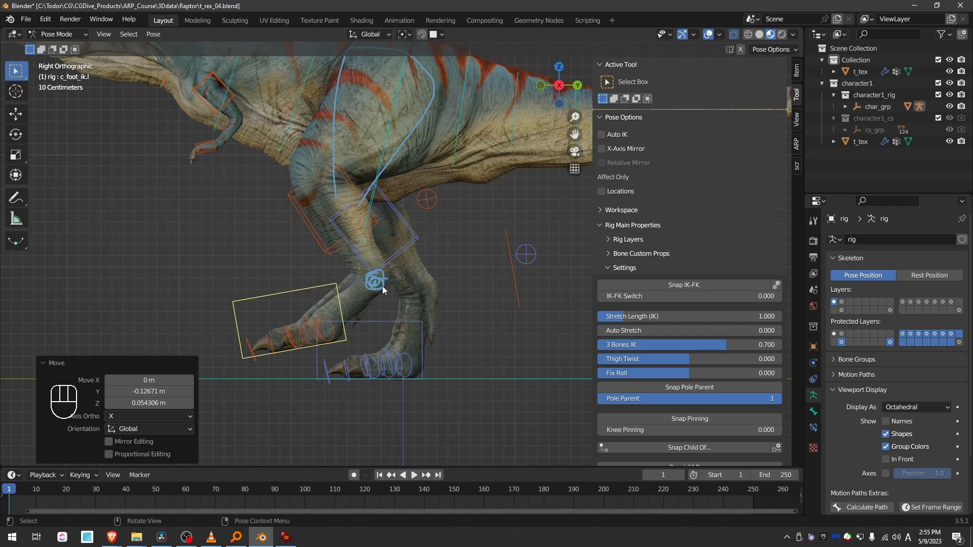
- Clear the left foot controller's location and rotation
key(alt+g)
scroll(380, 276, down, 5)
key(alt+r)
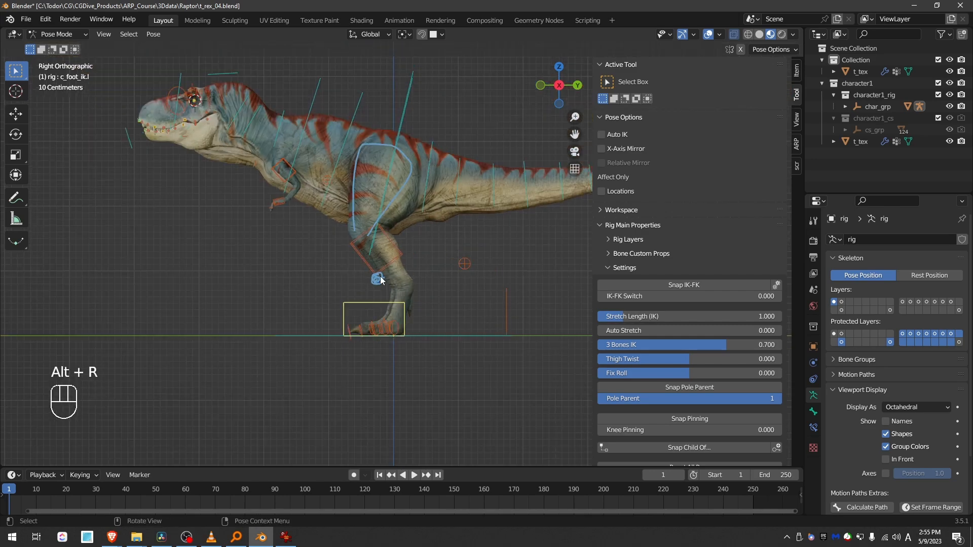
- Scale the root master controller's custom shape to about half its size and apply the shape
middle_drag(410, 85, 390, 144)
click(500, 149)
click(415, 123)
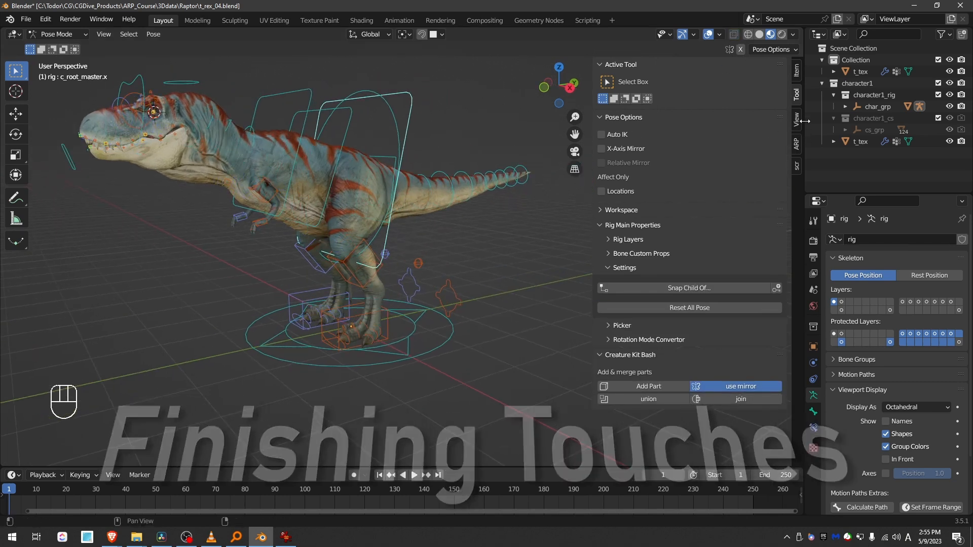
click(796, 144)
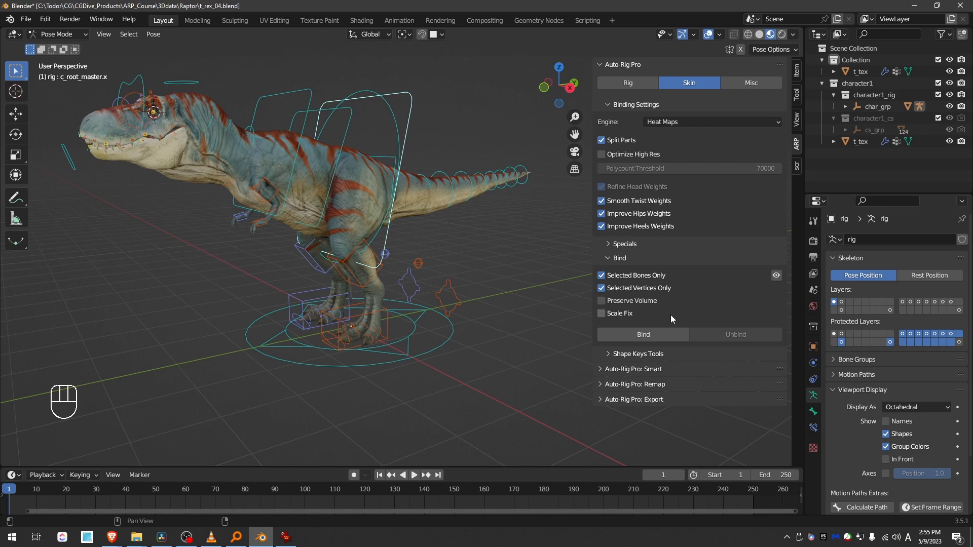
click(627, 86)
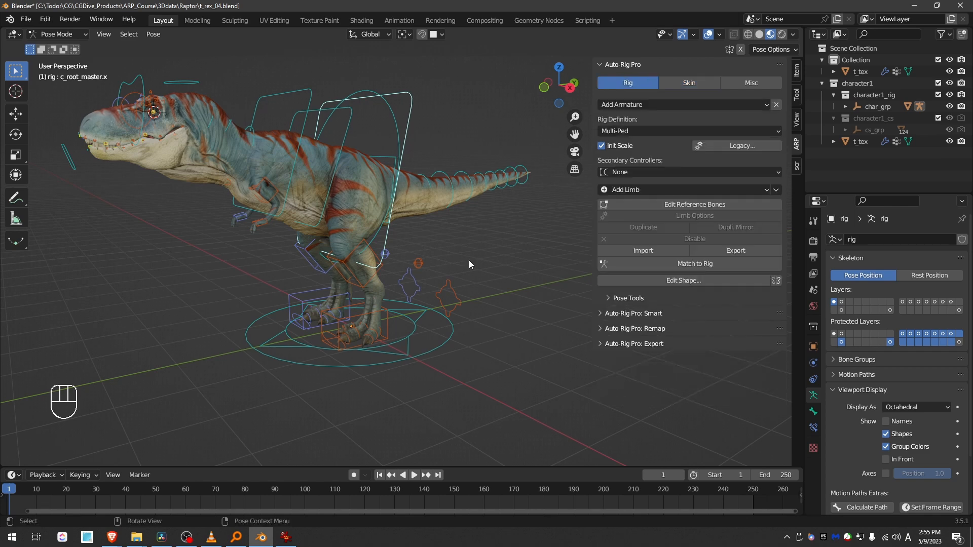
click(692, 281)
key(s)
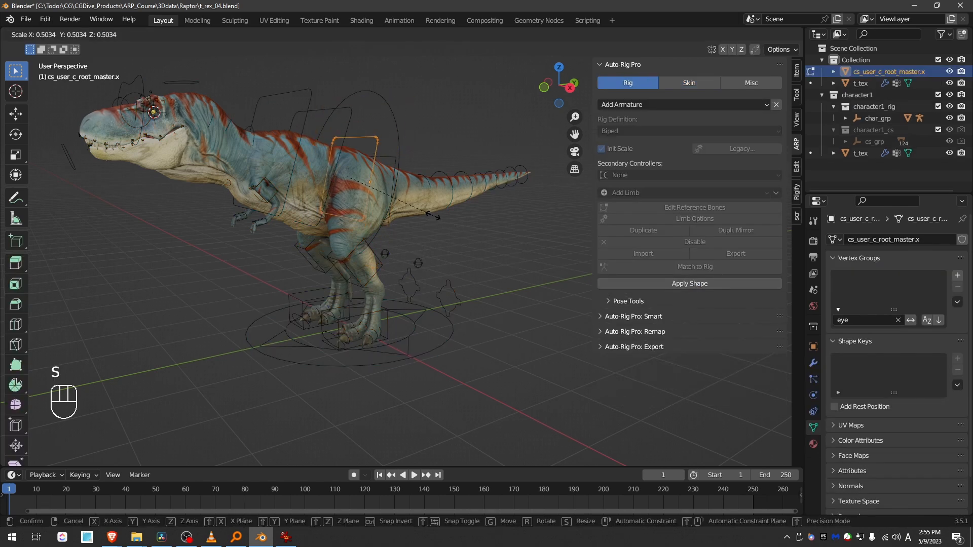
click(433, 217)
click(650, 281)
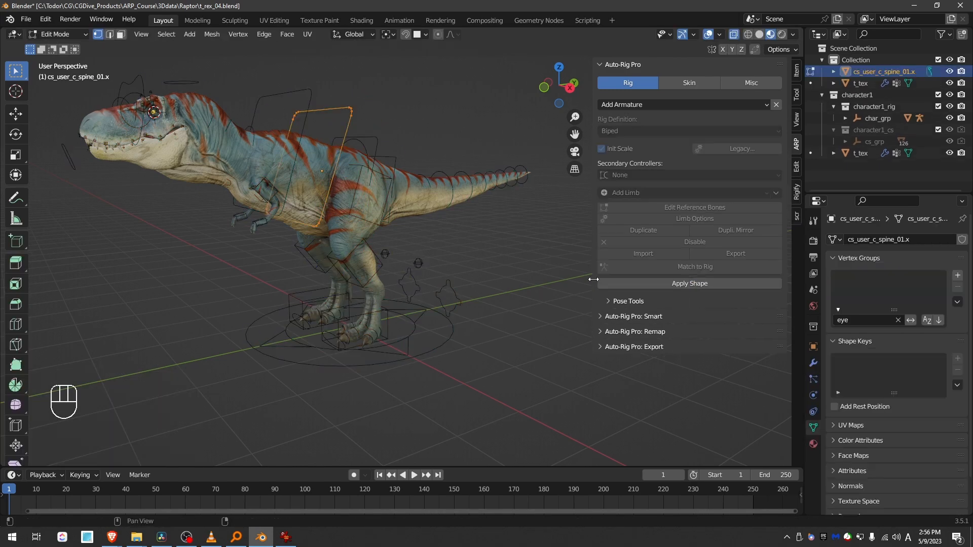
- Fit the first spine controller's custom shape to the body in side view by moving and scaling it, and apply it
click(716, 283)
key(KP_3)
key(g)
key(s)
key(s)
click(679, 284)
- Edit further body controllers' custom shapes, moving, rotating and scaling them to fit the mesh, and apply each one
click(680, 284)
key(g)
click(466, 332)
click(690, 283)
click(690, 283)
key(r)
key(s)
key(g)
click(690, 284)
- Rotate, scale and move the neck controller's custom shape in side view to fit around the neck, and apply it
click(690, 283)
key(KP_3)
key(r)
key(s)
key(g)
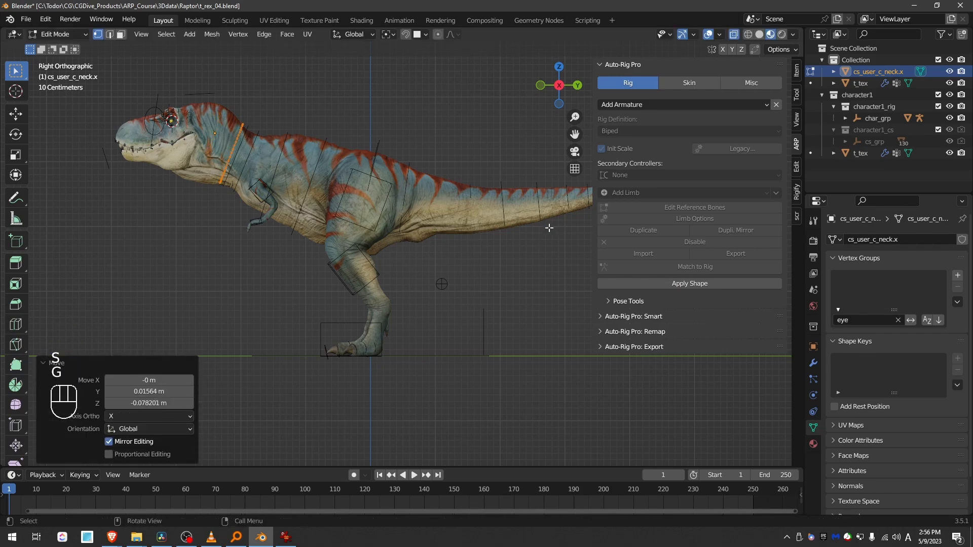
click(689, 284)
- Adjust more controllers' custom shapes by rotating, scaling and moving them vertically, and apply each shape
key(r)
click(683, 281)
key(g)
key(z)
key(s)
click(659, 283)
click(683, 281)
key(KP_3)
key(s)
click(690, 284)
- Scale and reposition the custom shapes of the remaining small controllers, including those around the head, and apply them
scroll(169, 108, up, 5)
click(683, 282)
key(s)
key(g)
click(690, 283)
key(g)
key(g)
key(s)
click(210, 152)
key(g)
key(g)
scroll(508, 334, down, 5)
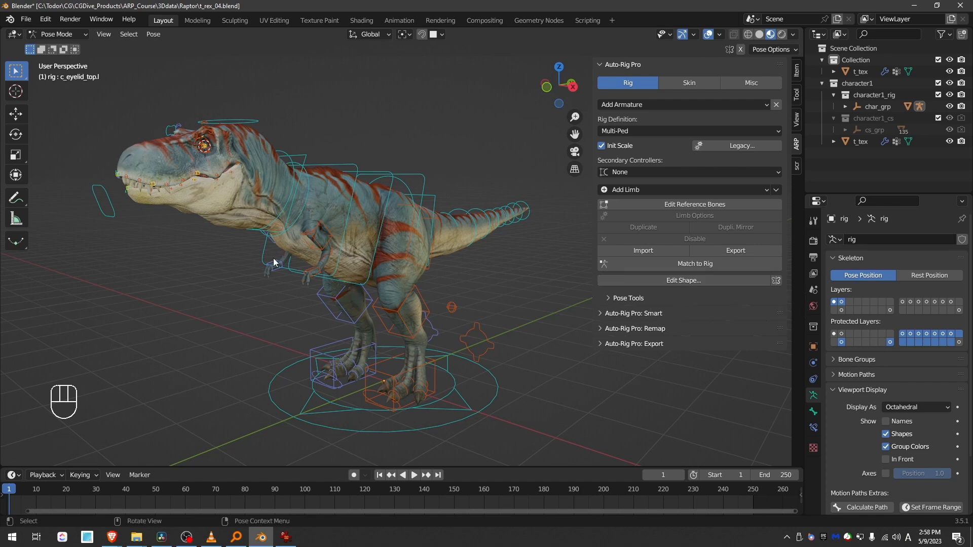
- Test-move the root master controller to examine the body's movement, and cancel the move
middle_drag(273, 257, 261, 258)
scroll(445, 200, up, 2)
click(444, 175)
key(g)
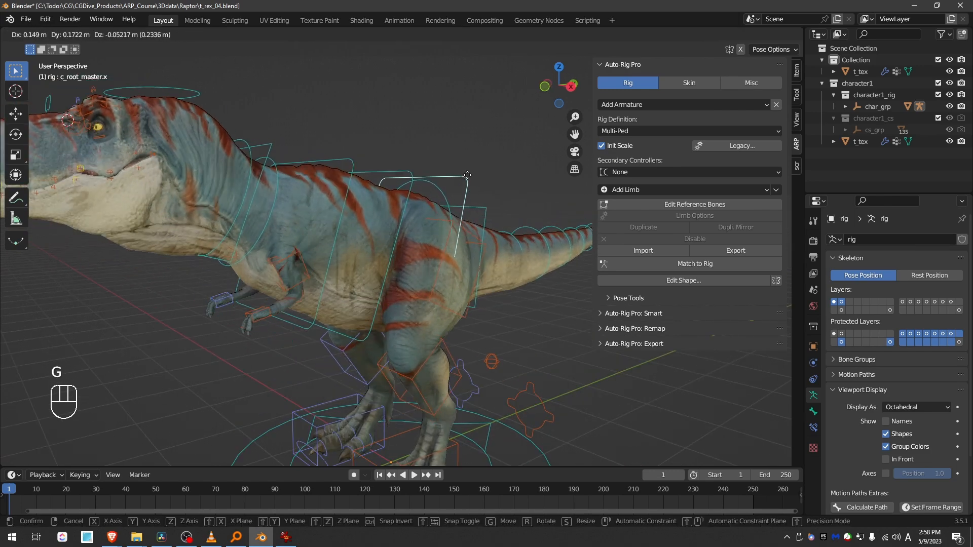
right_click(473, 183)
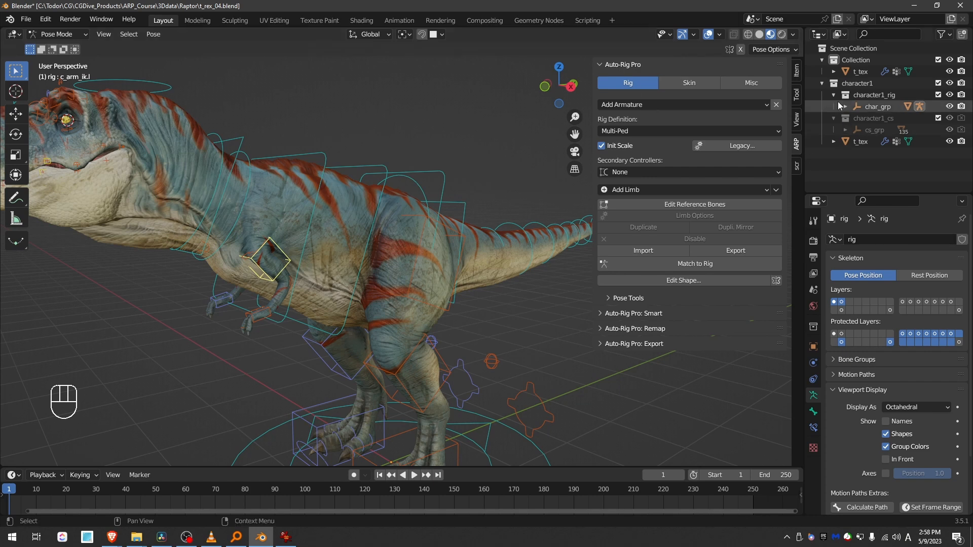
- Switch both arms from IK to FK with Snap IK-FK
click(796, 94)
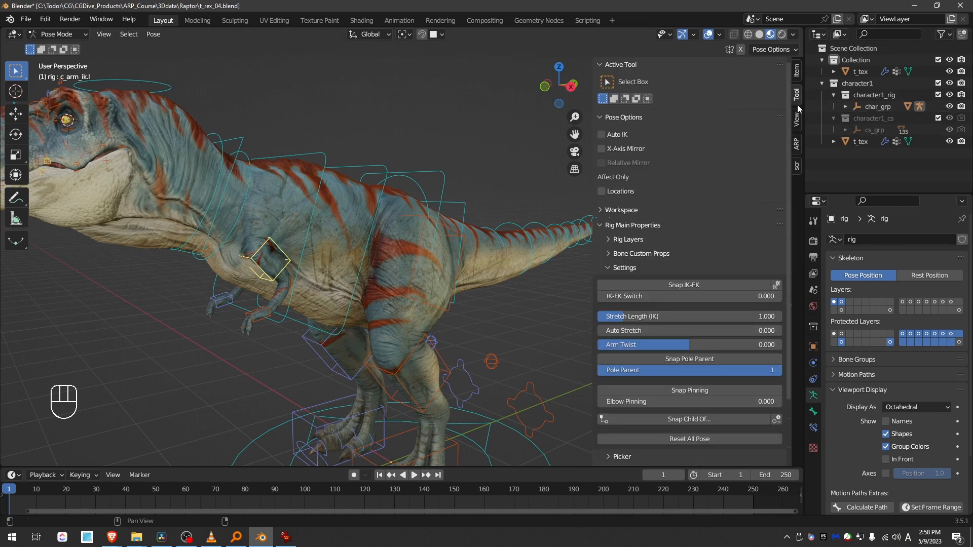
click(695, 286)
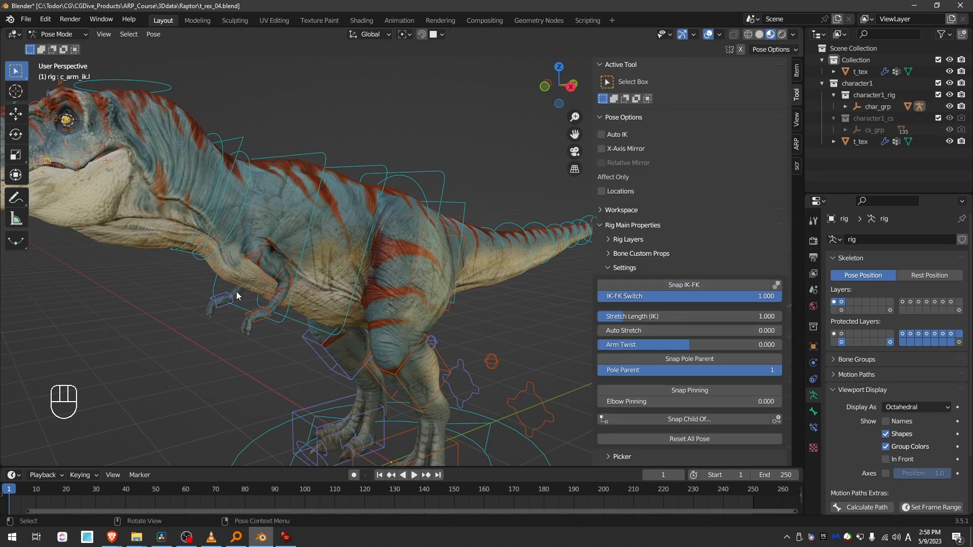
click(667, 285)
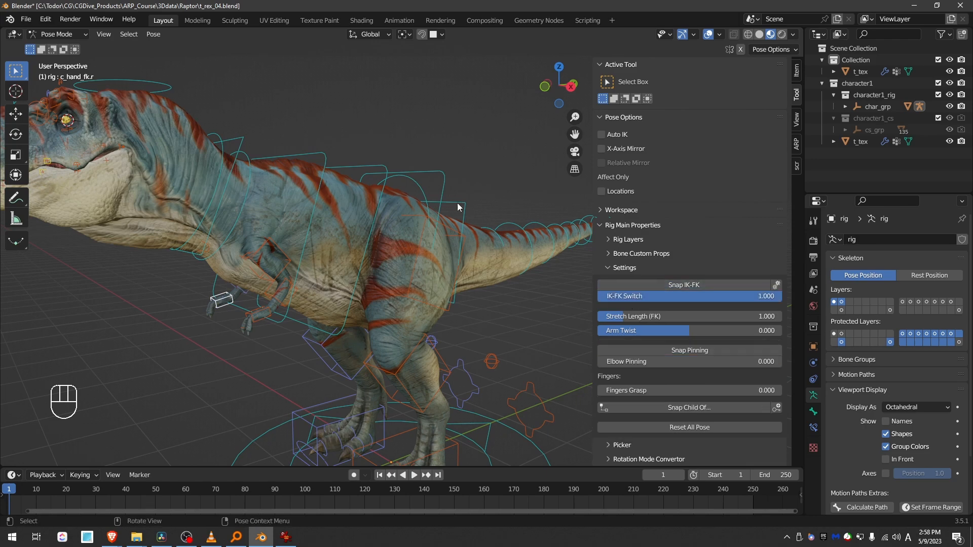
- Repeat Snap IK-FK on the arm and test-move the root master controller, cancelling each test move
click(452, 191)
key(g)
right_click(470, 205)
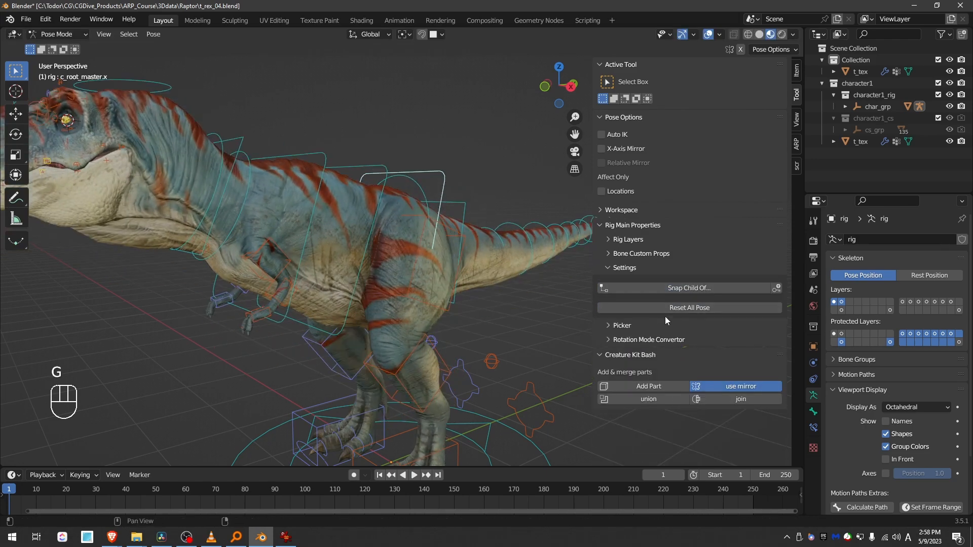
key(ctrl+z)
click(707, 283)
click(446, 181)
key(g)
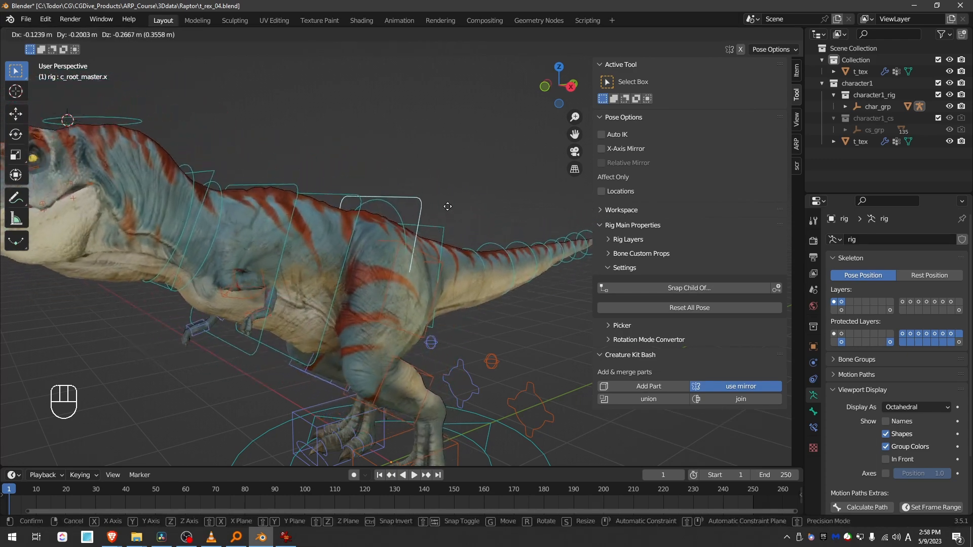
key(Escape)
- Switch the left arm from IK to FK with Snap IK-FK and test-move and rotate the root master controller
click(288, 251)
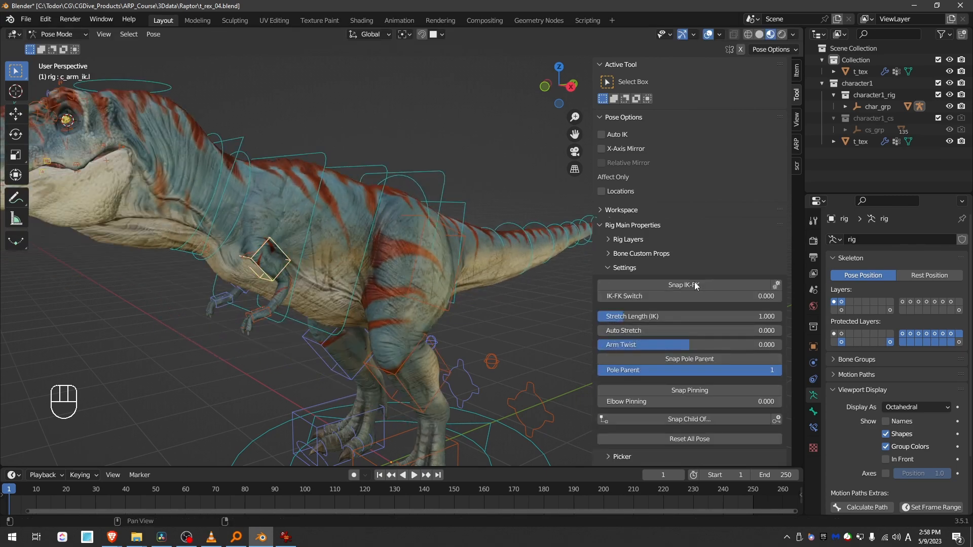
click(451, 178)
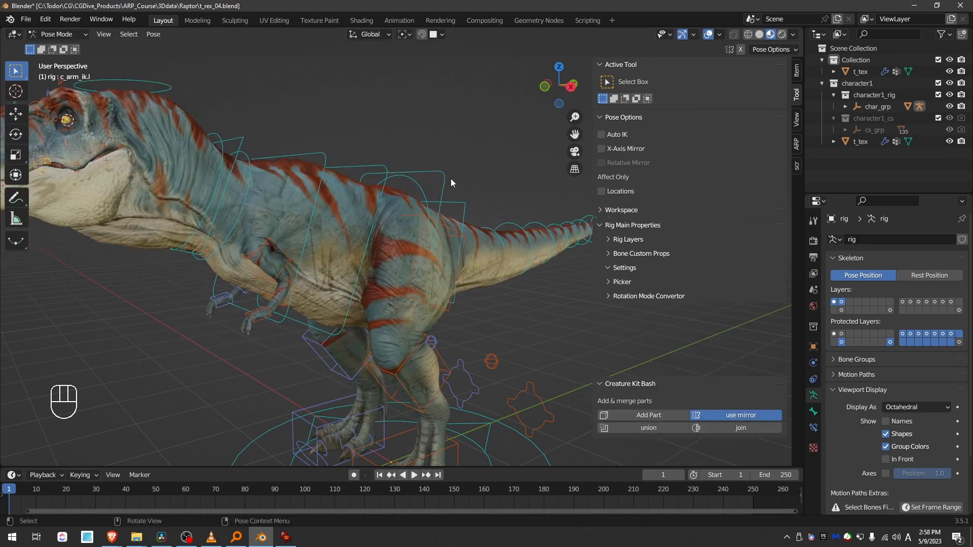
middle_drag(452, 181, 527, 187)
scroll(527, 188, down, 3)
key(g)
key(r)
key(g)
- Test-rotate a controller near the tail's base around the Z axis
middle_drag(546, 331, 391, 268)
click(373, 253)
key(r)
key(z)
click(396, 276)
- Scale the custom shapes of three controllers along the front part of the tail, including c_tail_03.x, and apply each shape
click(796, 144)
click(689, 282)
key(s)
click(689, 284)
click(430, 259)
click(689, 282)
key(s)
click(689, 283)
click(452, 259)
click(697, 281)
key(s)
key(s)
click(681, 284)
key(z)
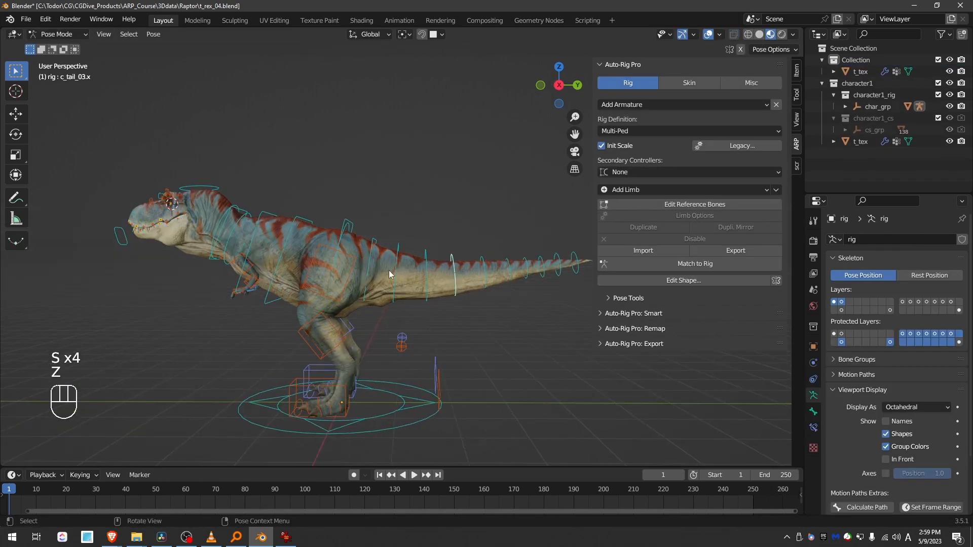
- Enlarge the custom shapes of the controllers at the tail's base, c_tail_00.x by about 1.79, and apply each shape
scroll(395, 270, up, 2)
click(367, 243)
click(689, 281)
key(s)
click(689, 283)
click(363, 253)
click(684, 281)
key(s)
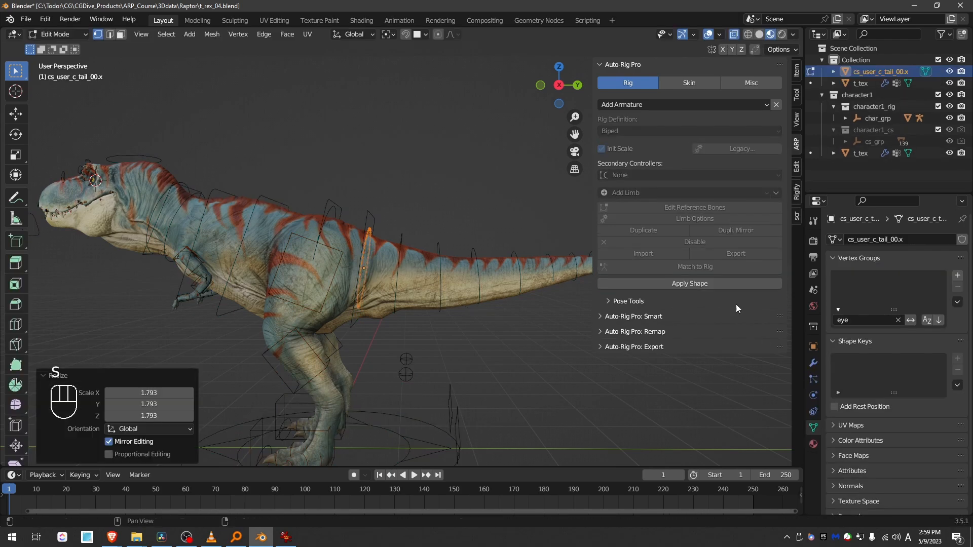
click(689, 283)
key(r)
right_click(457, 343)
- Test-move the jaw controller in the right side view to examine how the mouth opens, cancelling each move
scroll(467, 349, down, 2)
key(KP_3)
shift+middle_drag(249, 273, 366, 284)
scroll(304, 264, up, 4)
click(131, 210)
key(g)
right_click(120, 247)
scroll(120, 247, up, 3)
key(g)
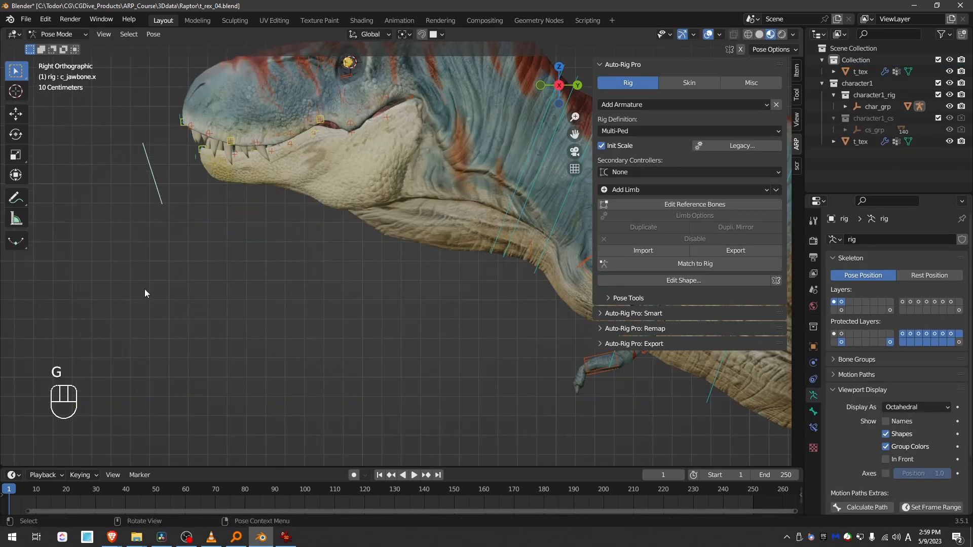
right_click(147, 284)
scroll(173, 244, down, 1)
shift+middle_drag(197, 201, 205, 245)
scroll(170, 226, up, 1)
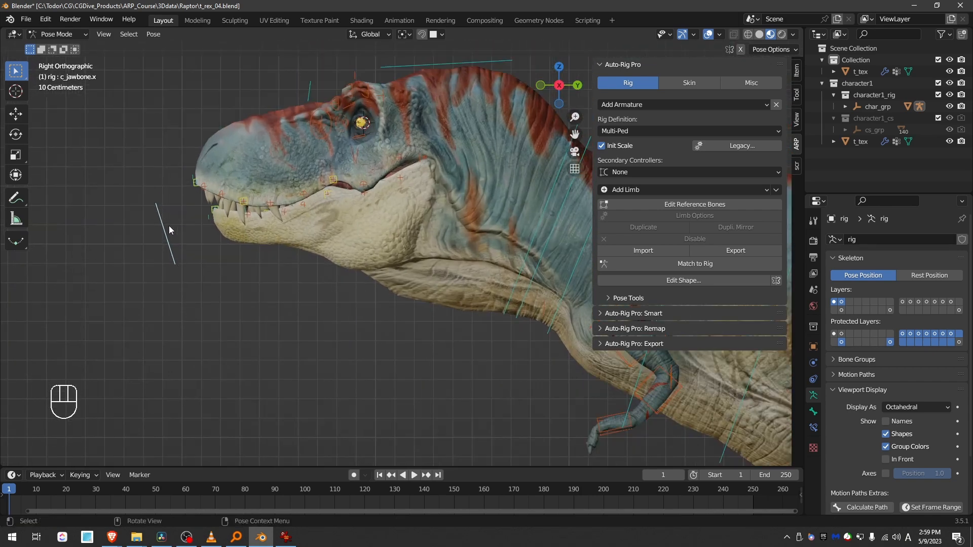
- Move the jaw controller about 0.26 m down to open the mouth and annotate a curve along the lower jaw
key(g)
click(180, 279)
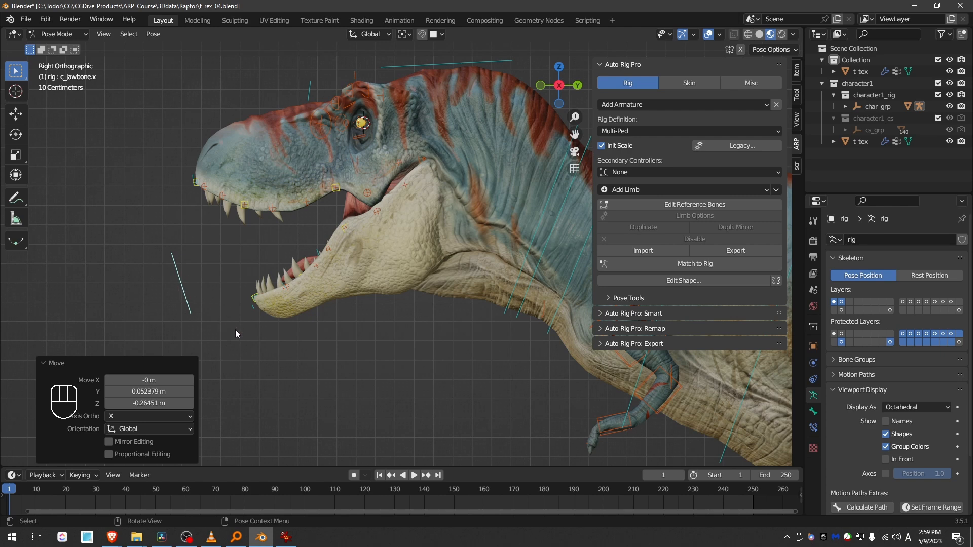
key(f)
key(f)
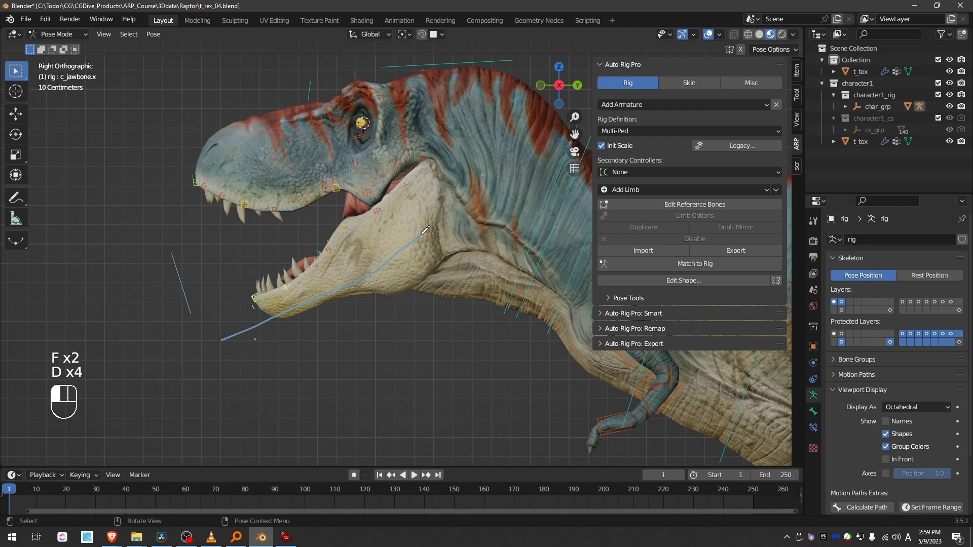
- Change Jaw Speed Fac in the head reference bone's limb options and match the bones to the rig
click(720, 203)
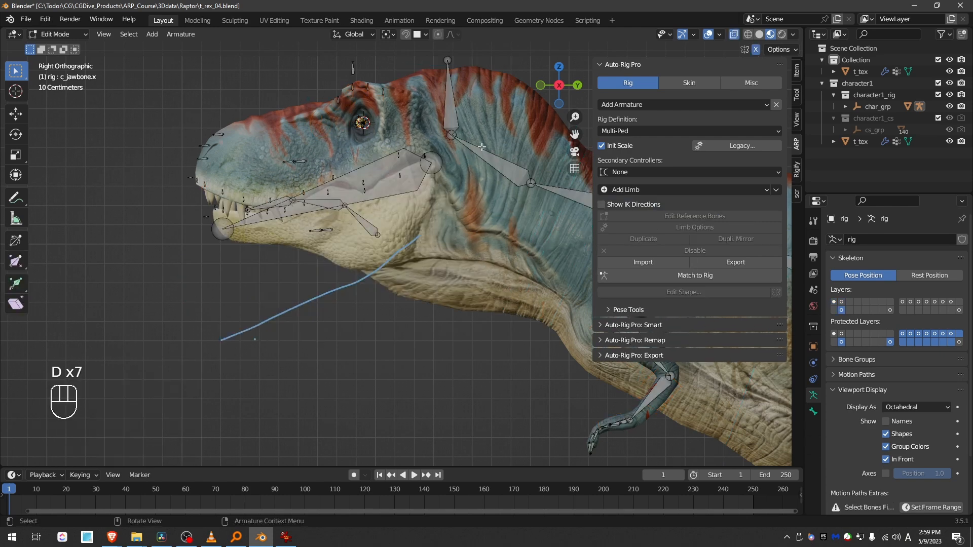
click(453, 105)
click(729, 226)
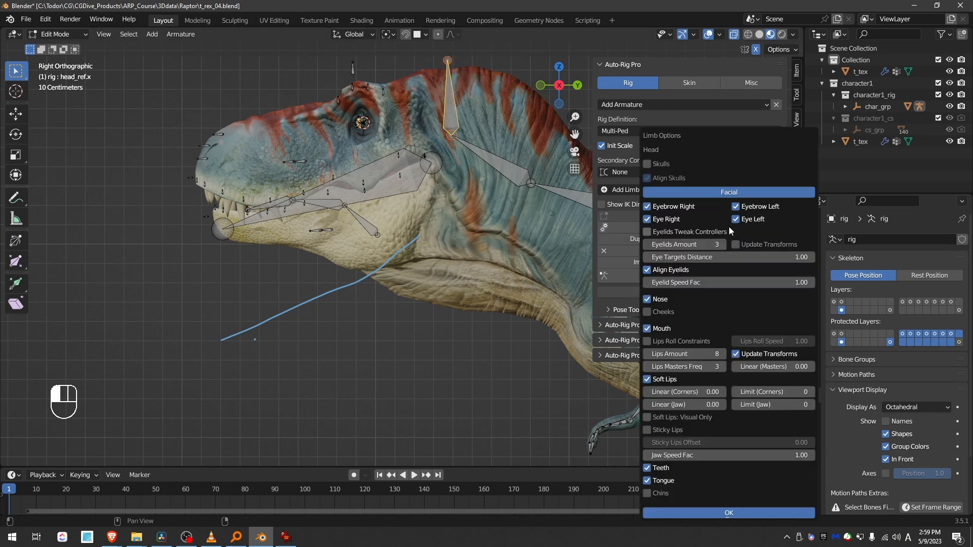
click(700, 457)
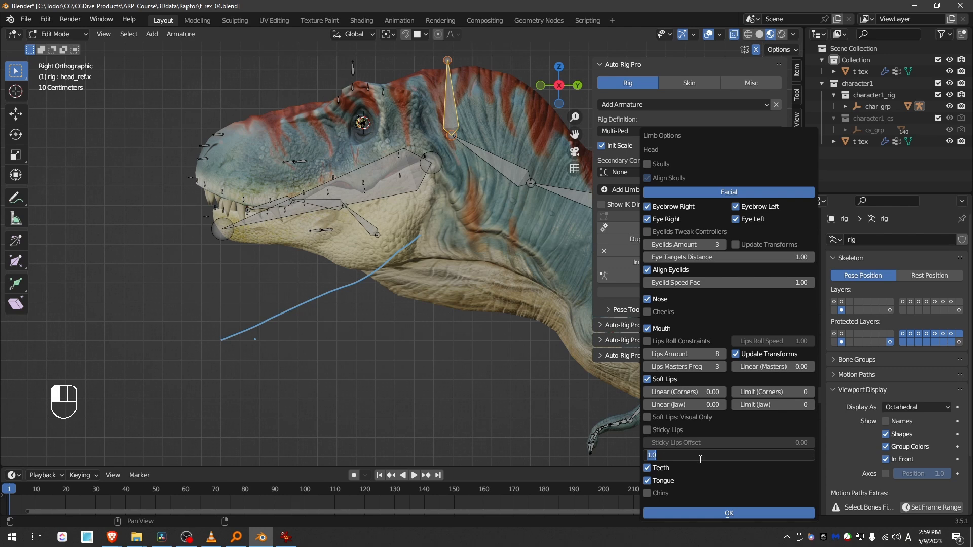
click(734, 513)
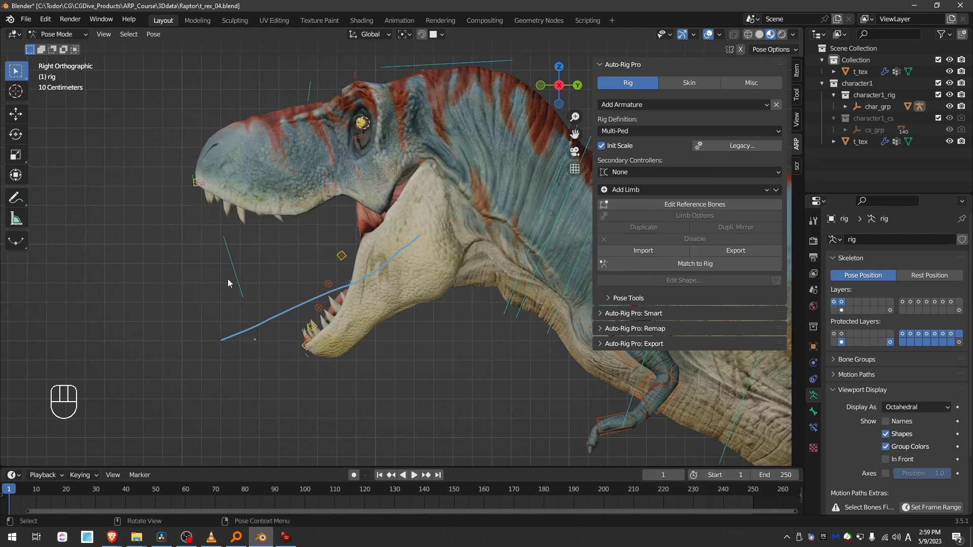
- Test-move the jaw controller to check the opening speed, and clear its location
click(224, 270)
key(g)
click(238, 283)
key(alt+g)
key(g)
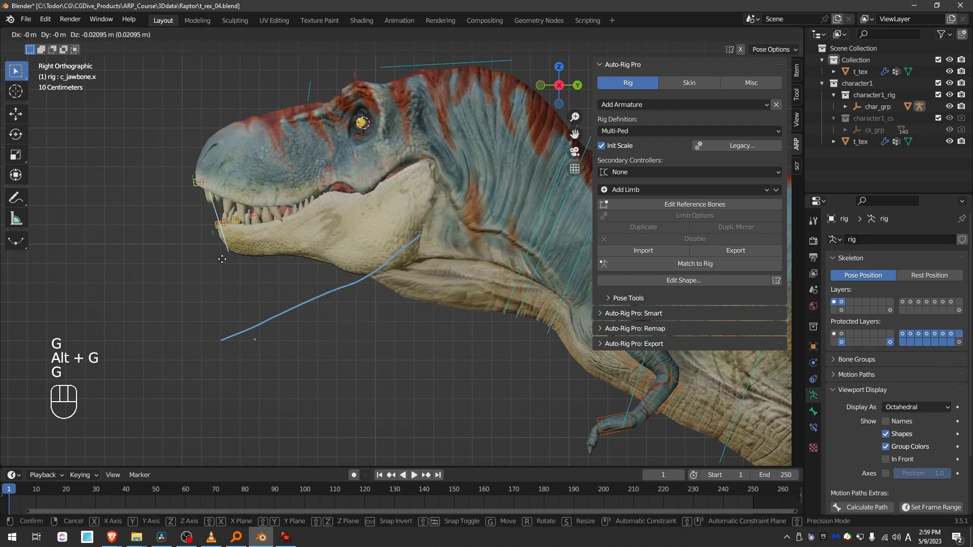
right_click(232, 282)
- Set the head limb's Jaw Speed Fac to 0.50, match to the rig and test-move the jaw controller
click(665, 205)
click(694, 227)
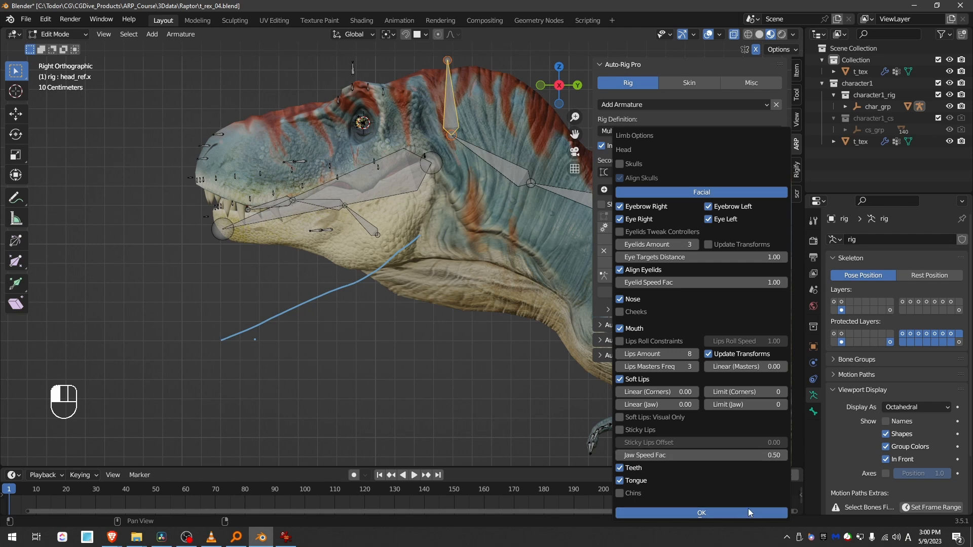
key(g)
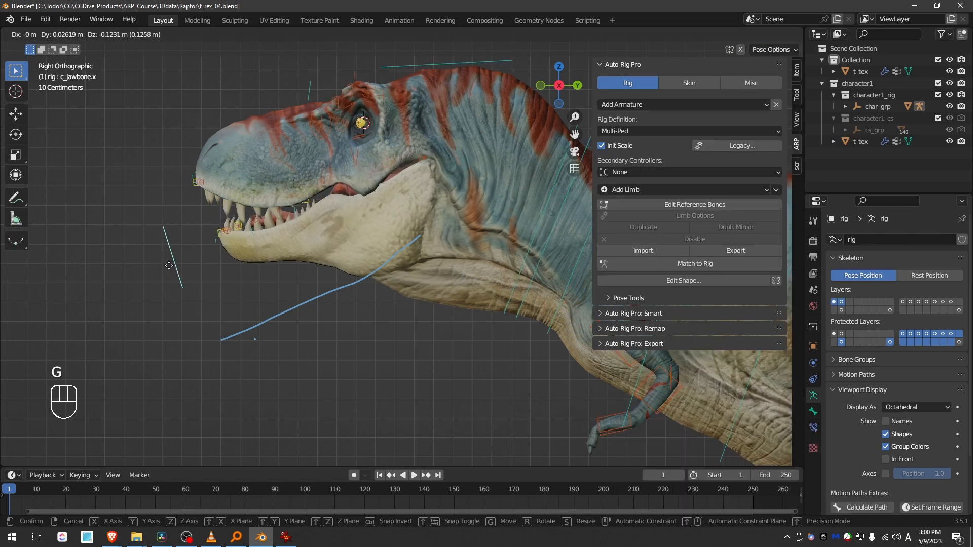
right_click(154, 265)
- Reposition and scale the jaw controller's custom shape near the chin, apply it, and move the controller to test the mouth
click(673, 282)
key(g)
click(209, 301)
key(s)
click(208, 281)
key(g)
click(206, 278)
click(646, 283)
key(g)
click(236, 343)
- Set Jaw Speed Fac to 0.6 in the head reference bone's limb options
click(689, 205)
click(450, 107)
click(700, 227)
click(701, 456)
text(0.6)
key(Return)
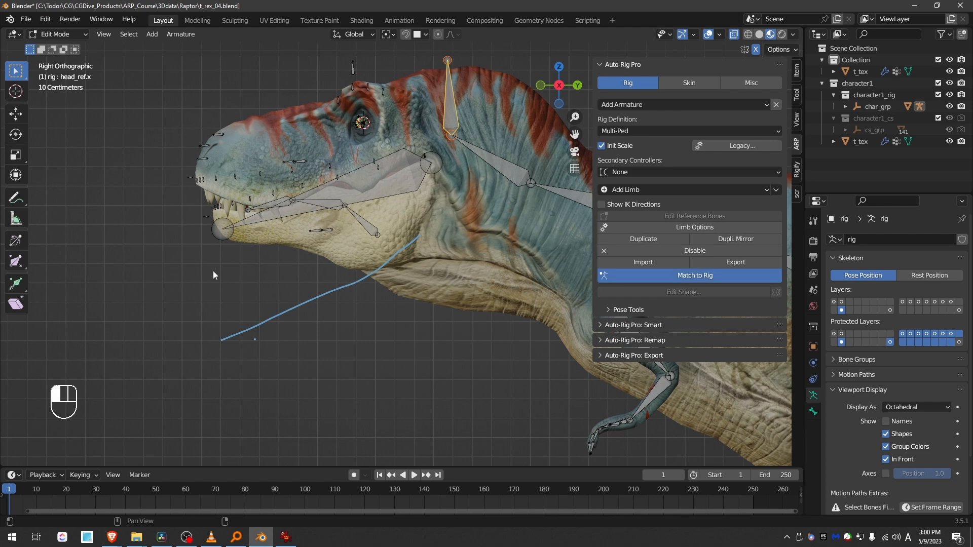
- Move the jaw controller to several open positions to examine the jaw's motion and deformation
key(g)
key(z)
key(z)
click(205, 284)
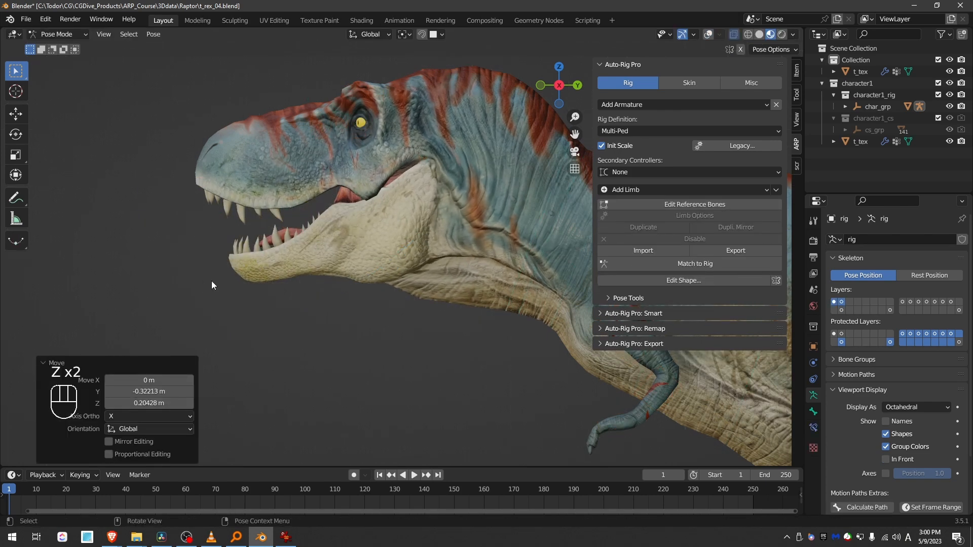
key(z)
scroll(241, 215, up, 1)
key(g)
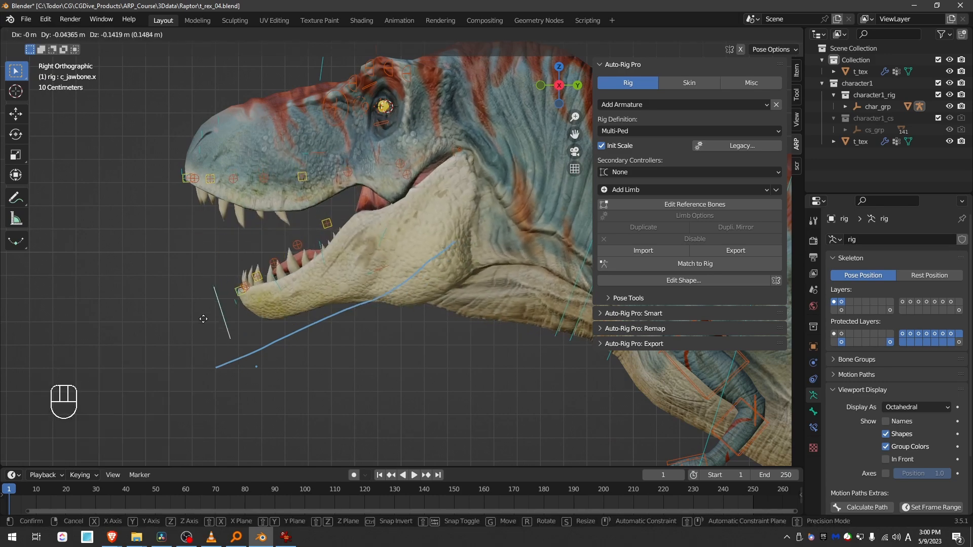
click(194, 287)
- Test-move two upper lip controllers with the mouth open, cancelling each move
click(302, 173)
key(g)
right_click(304, 165)
click(210, 178)
key(g)
right_click(239, 196)
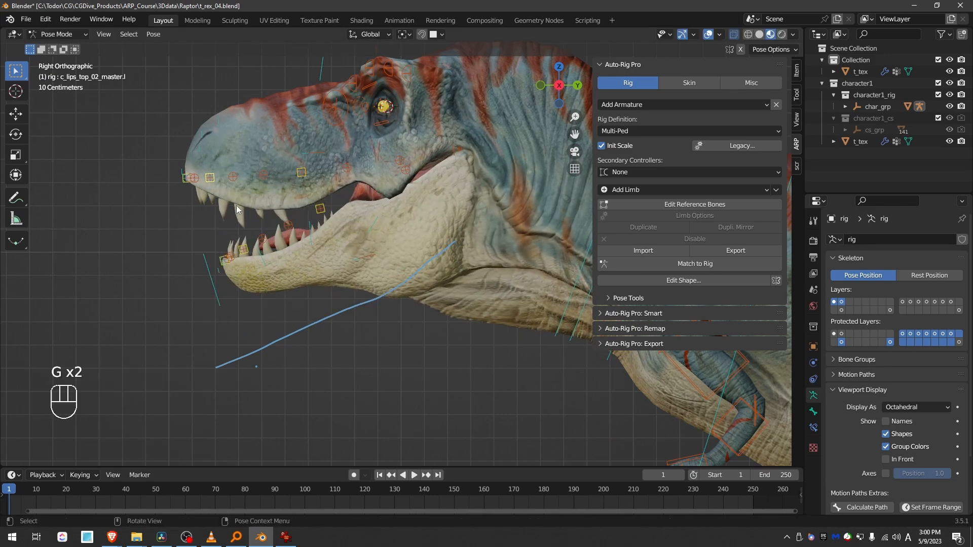
scroll(240, 193, up, 2)
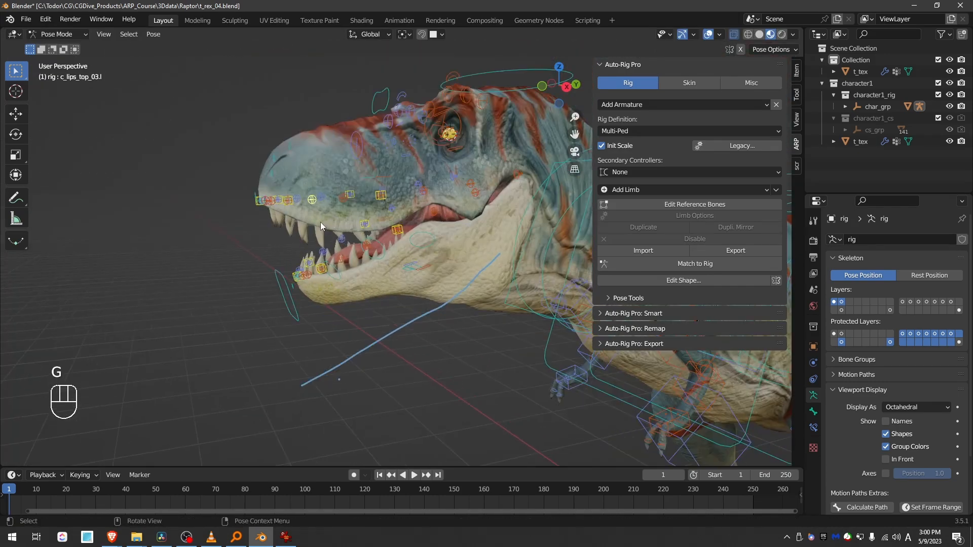
- Return to the rig's Pose Mode and clear the jaw controller's location
key(Tab)
shift+click(320, 211)
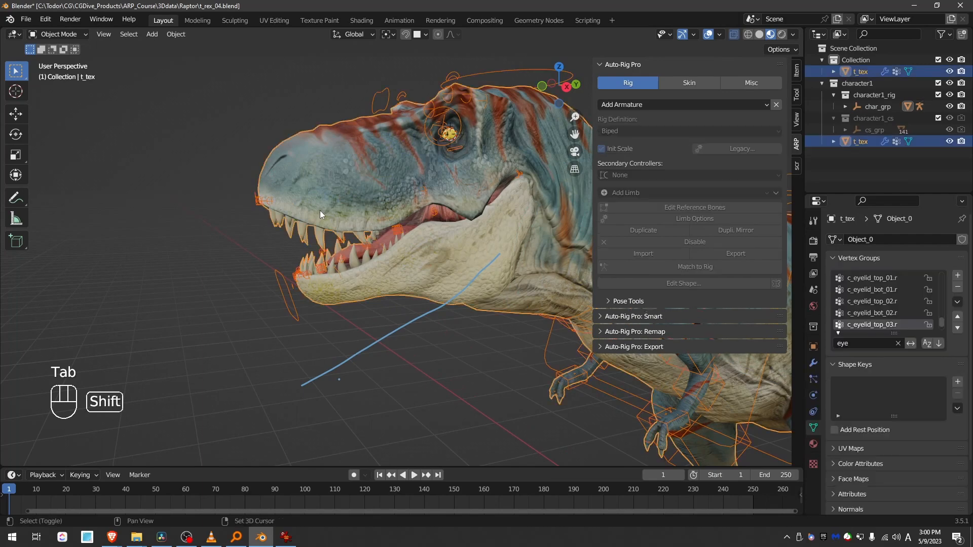
click(305, 317)
key(Tab)
key(alt+g)
click(302, 319)
key(alt+g)
- Show only the first two armature layers and clear location, rotation and scale on all controllers
key(shift+m)
middle_drag(319, 193, 358, 238)
key(a)
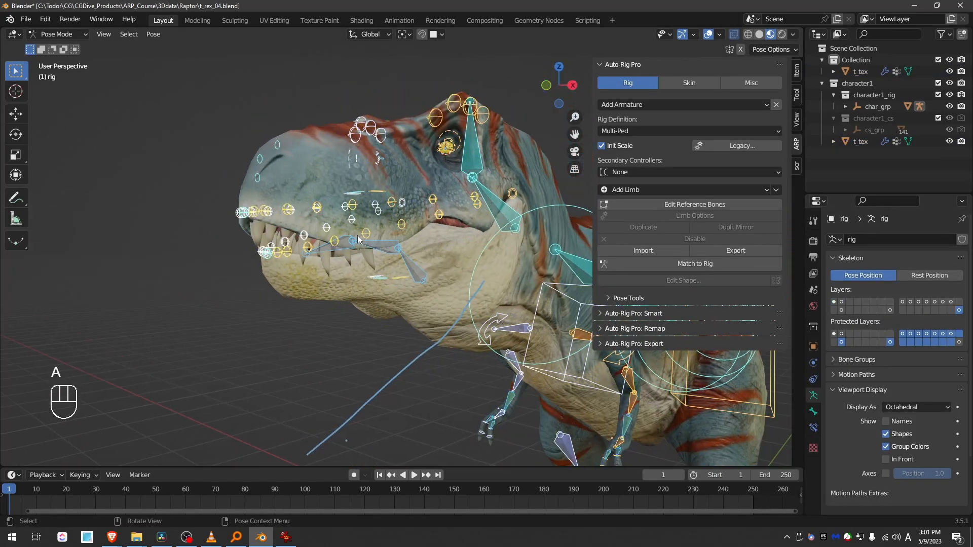
click(833, 302)
shift+click(841, 302)
key(a)
key(alt+g)
key(alt+r)
key(alt+s)
middle_drag(355, 295, 303, 296)
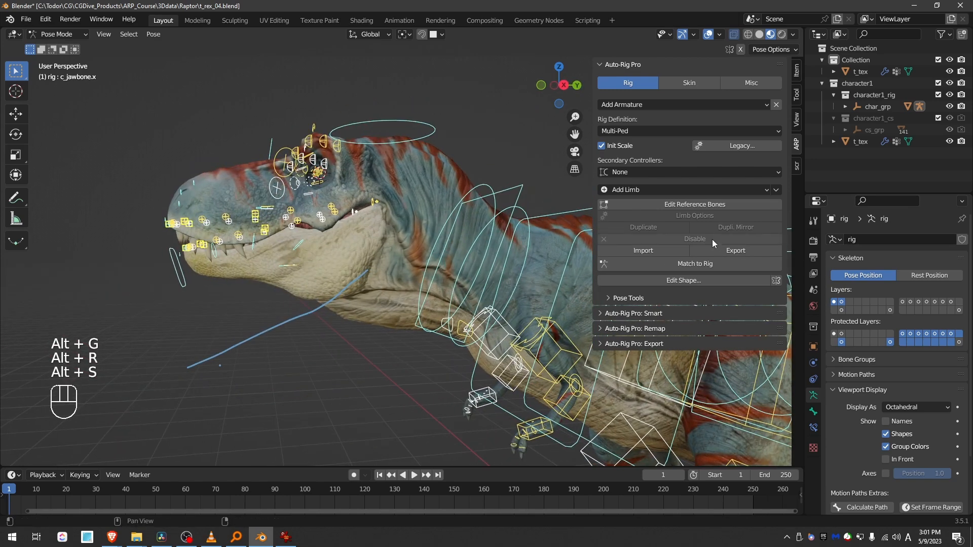
- Edit the reference bones and turn off the mouth's Update Transforms in the head's limb options
click(677, 205)
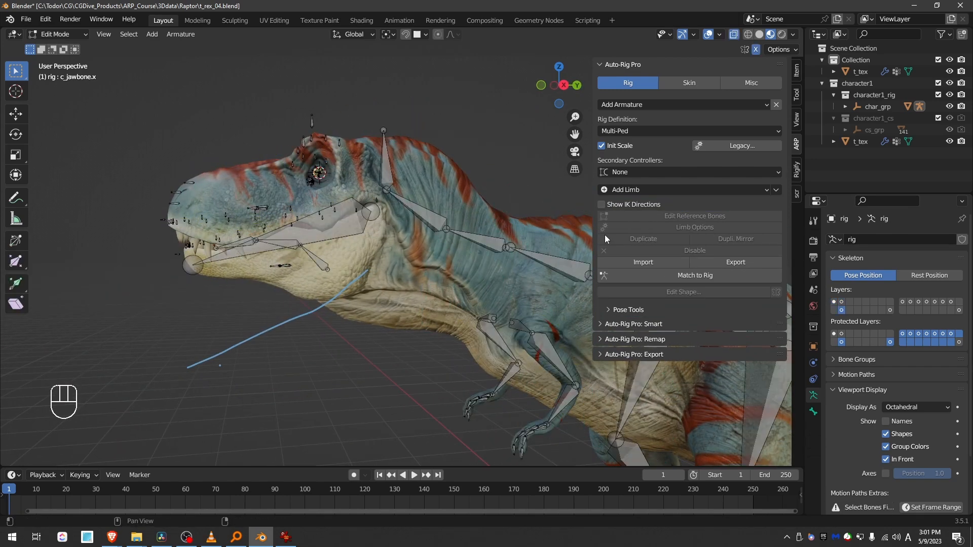
click(393, 143)
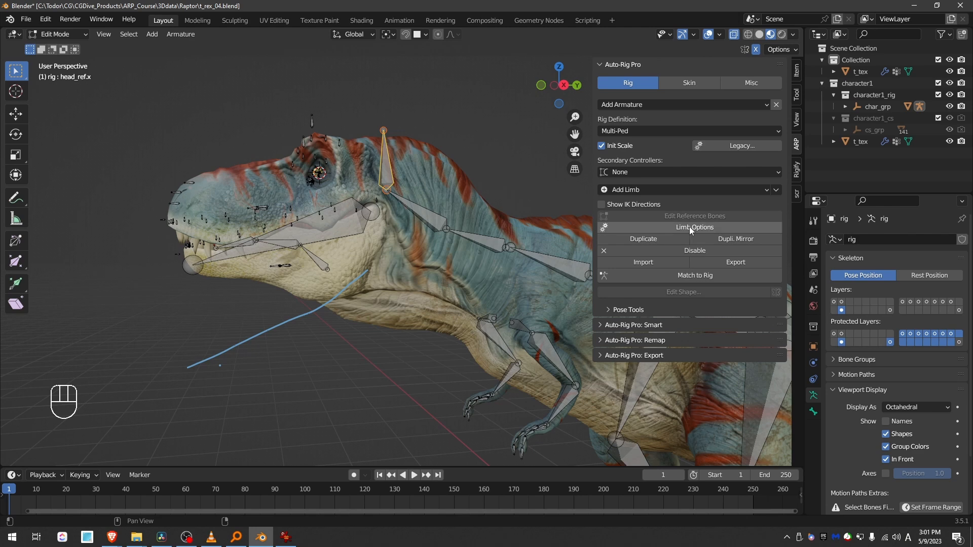
click(690, 227)
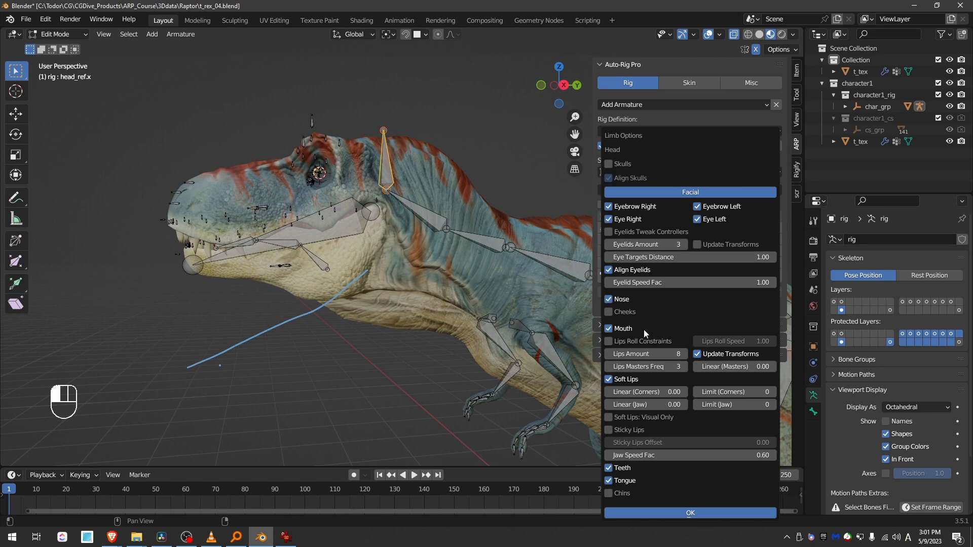
click(698, 353)
click(685, 514)
- Examine the lip reference bones around the mouth and frame an upper lip bone in the right side view
middle_drag(339, 258, 389, 261)
key(KP_Decimal)
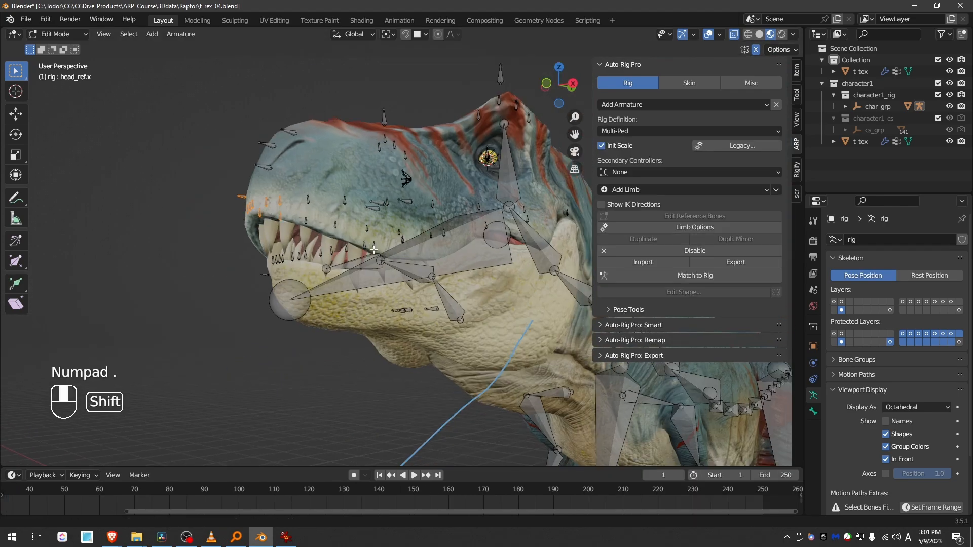
scroll(261, 190, up, 5)
mouse_move(261, 191)
middle_down()
mouse_move(281, 180)
mouse_move(249, 189)
middle_up()
scroll(287, 179, down, 3)
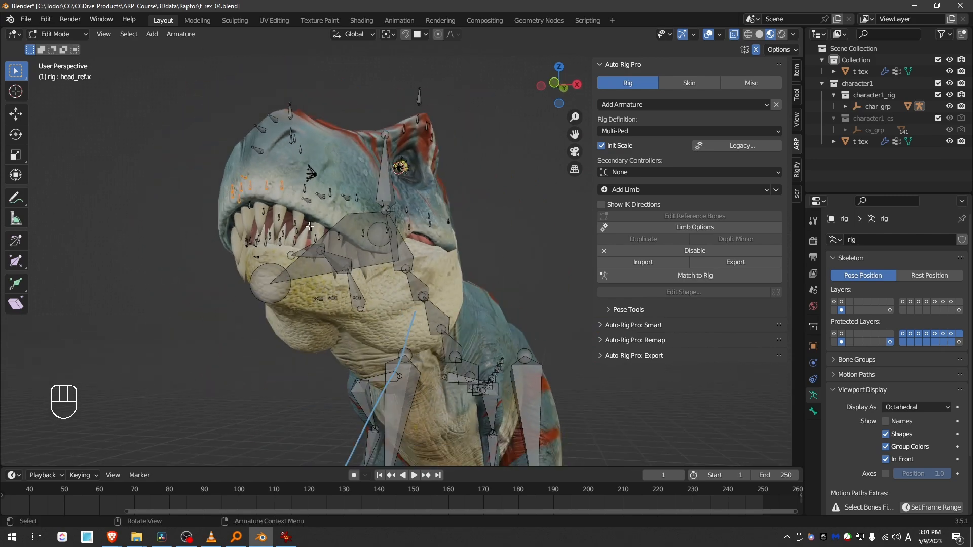
scroll(263, 196, up, 4)
key(ctrl+z)
key(KP_Enter)
key(KP_Enter)
key(KP_3)
key(KP_Decimal)
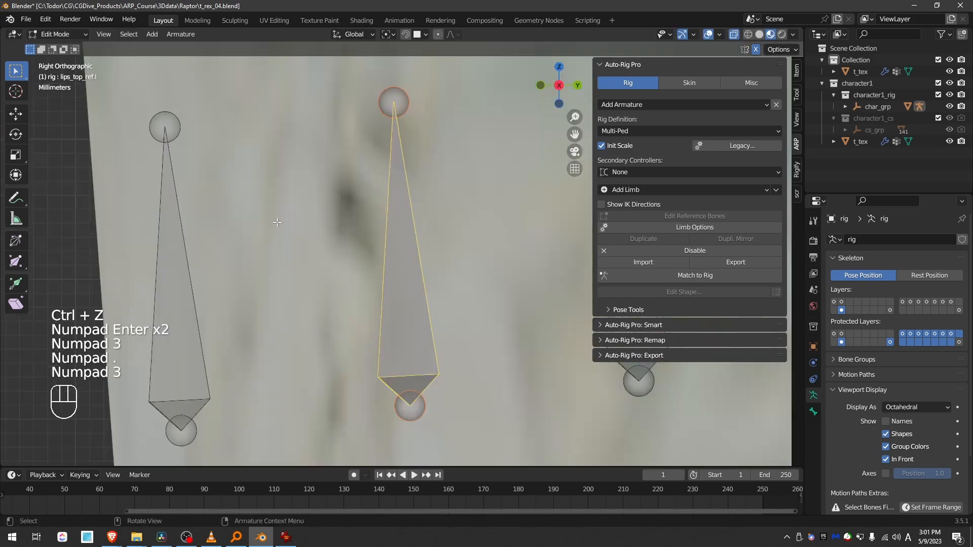
- Hide the facial reference bones around the snout and eye that are not part of the lips
scroll(358, 245, down, 8)
shift+middle_drag(263, 223, 304, 223)
shift+click(256, 226)
scroll(336, 172, down, 4)
key(h)
key(h)
key(h)
key(h)
key(h)
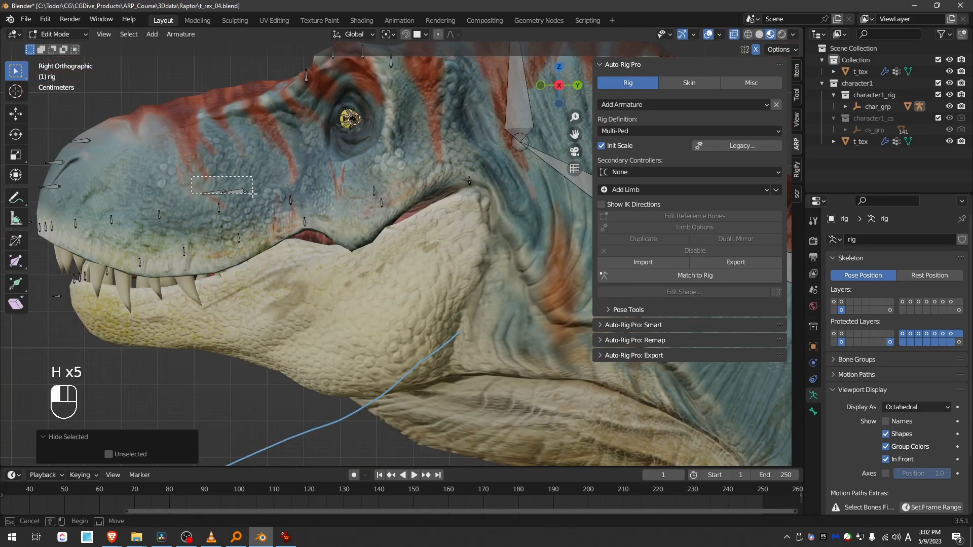
- Hide the cheek-area reference bones and isolate the lip reference bones by hiding everything unselected
scroll(304, 192, down, 3)
key(h)
key(h)
key(h)
drag(372, 180, 70, 301)
key(shift+h)
- Reposition individual lip reference bones in the right side view so they follow the edges of the mouth
scroll(76, 254, up, 4)
middle_drag(58, 190, 122, 187)
key(KP_3)
key(g)
mouse_move(405, 193)
shift+middle_down()
mouse_move(260, 232)
mouse_move(408, 174)
shift+middle_up()
key(g)
key(g)
key(g)
key(g)
key(g)
key(g)
key(g)
key(g)
key(g)
key(g)
click(168, 254)
- Adjust the positions of the lip reference bones toward the front of the snout
shift+middle_drag(107, 146, 197, 170)
key(g)
key(g)
key(g)
key(g)
key(g)
- Fine-tune the remaining lip reference bones in the right side view, including the first lower-lip bone
key(KP_3)
scroll(203, 228, up, 3)
key(g)
key(g)
click(230, 213)
key(g)
click(265, 294)
scroll(266, 284, down, 3)
click(238, 248)
key(g)
- Reveal all hidden reference bones and apply Match to Rig
ctrl+middle_drag(243, 238, 253, 284)
middle_drag(253, 263, 355, 248)
scroll(288, 241, up, 2)
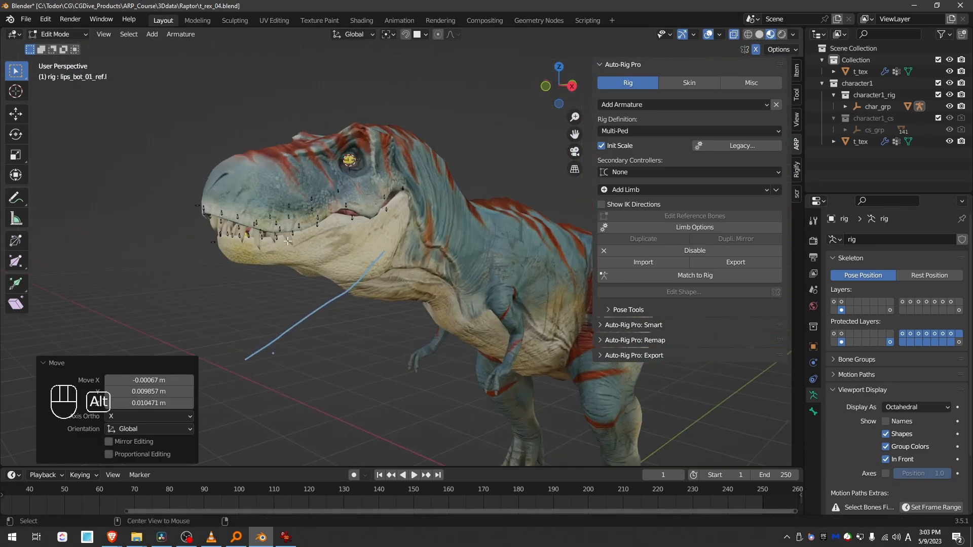
key(alt+h)
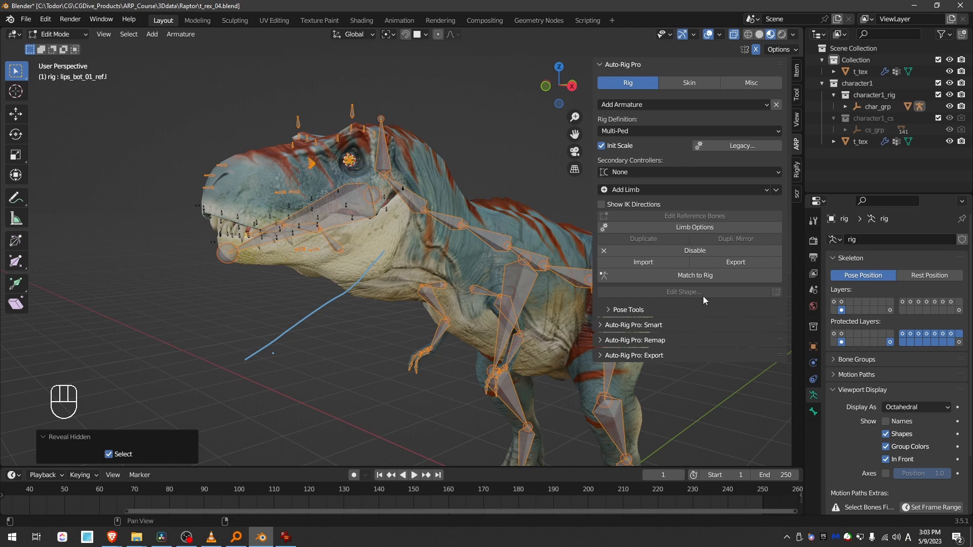
click(687, 275)
- Open the mouth by moving the jaw controller down about 0.23 m
click(223, 257)
key(g)
click(244, 301)
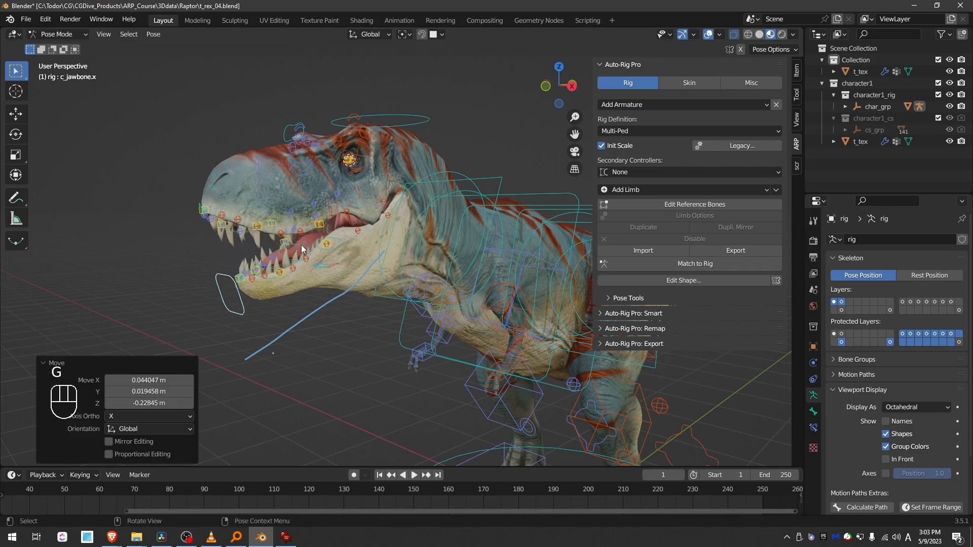
- Test-move several upper-lip controllers and a lower-lip controller one at a time to check the lip deformation
scroll(301, 245, up, 2)
click(328, 214)
key(g)
right_click(303, 229)
click(297, 226)
key(g)
right_click(296, 223)
click(261, 231)
key(g)
right_click(266, 238)
click(284, 289)
key(g)
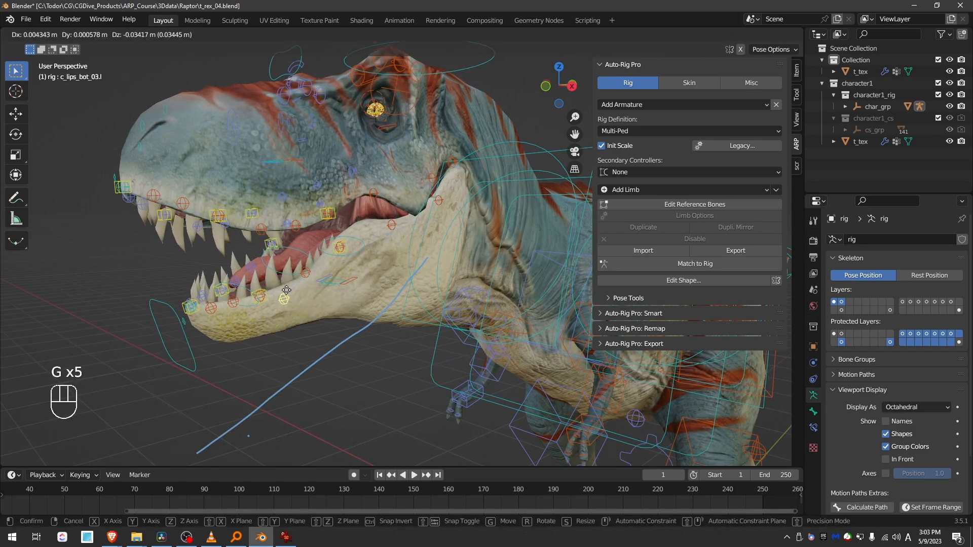